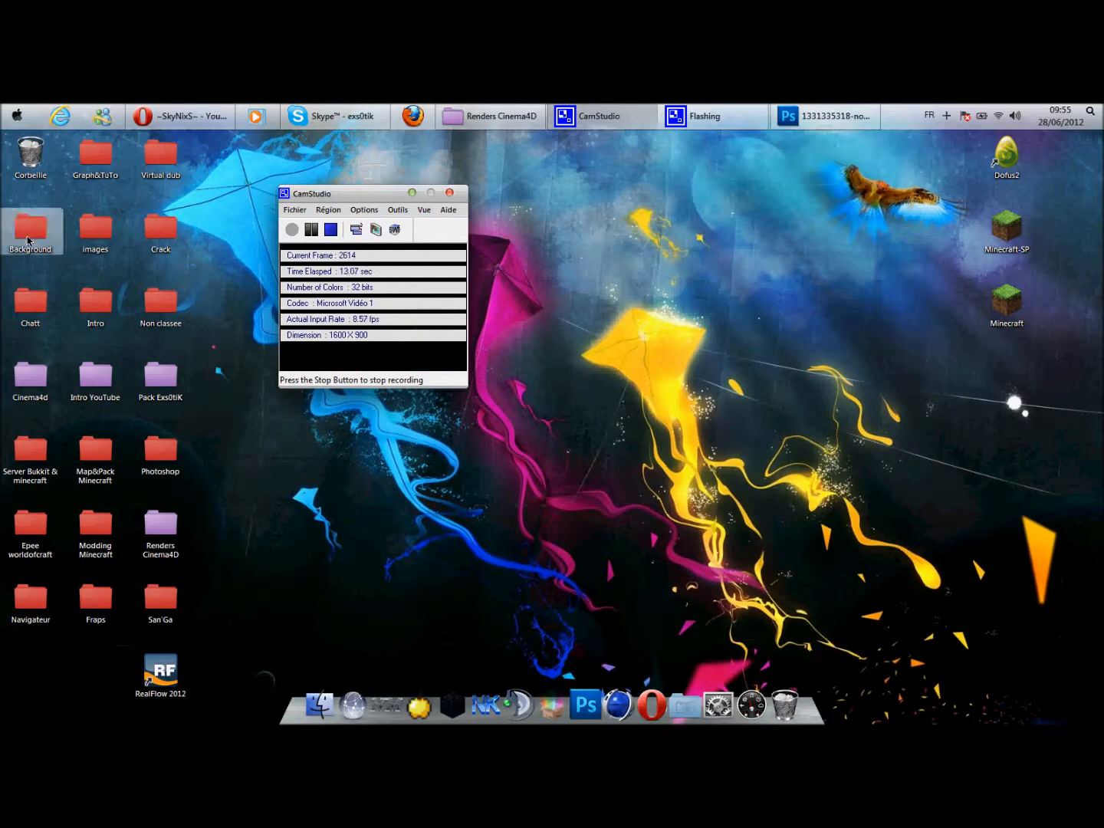
# Open the Background folder on the desktop and look through the finished backgrounds from Background-DemoniacNova to Background-Steve&Cie.
pyautogui.doubleClick(27, 240)
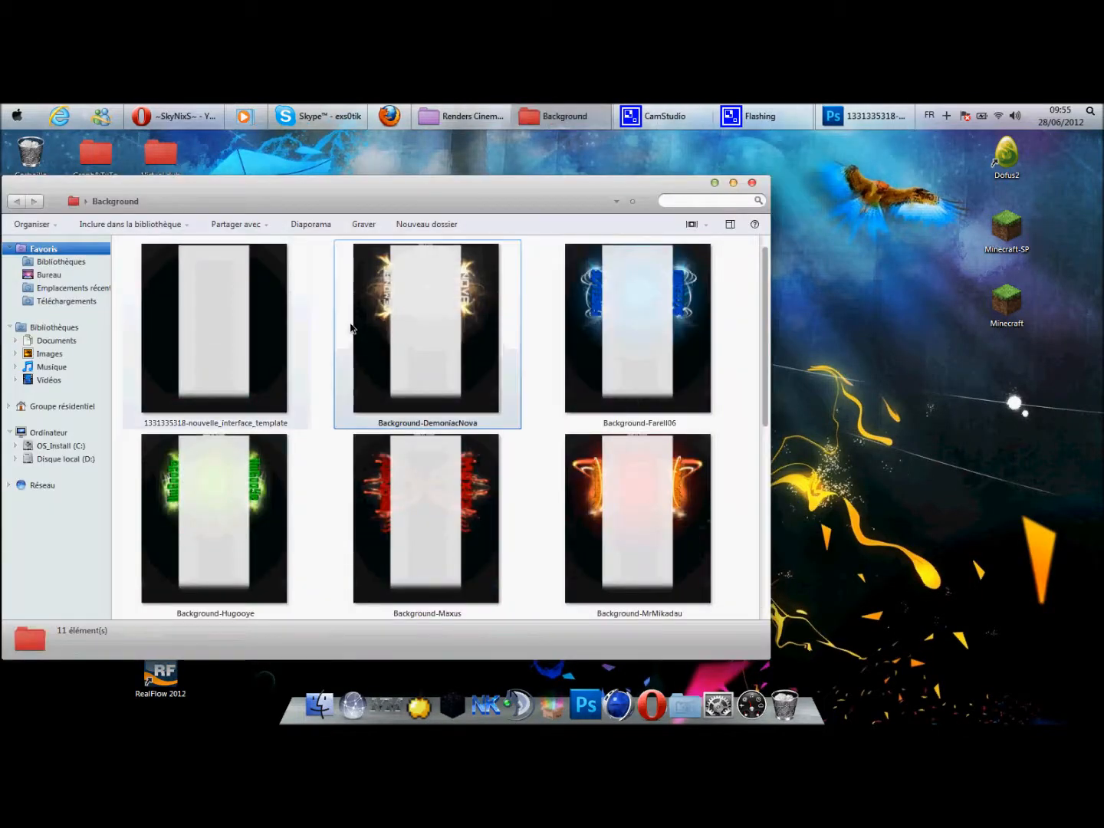
pyautogui.doubleClick(350, 328)
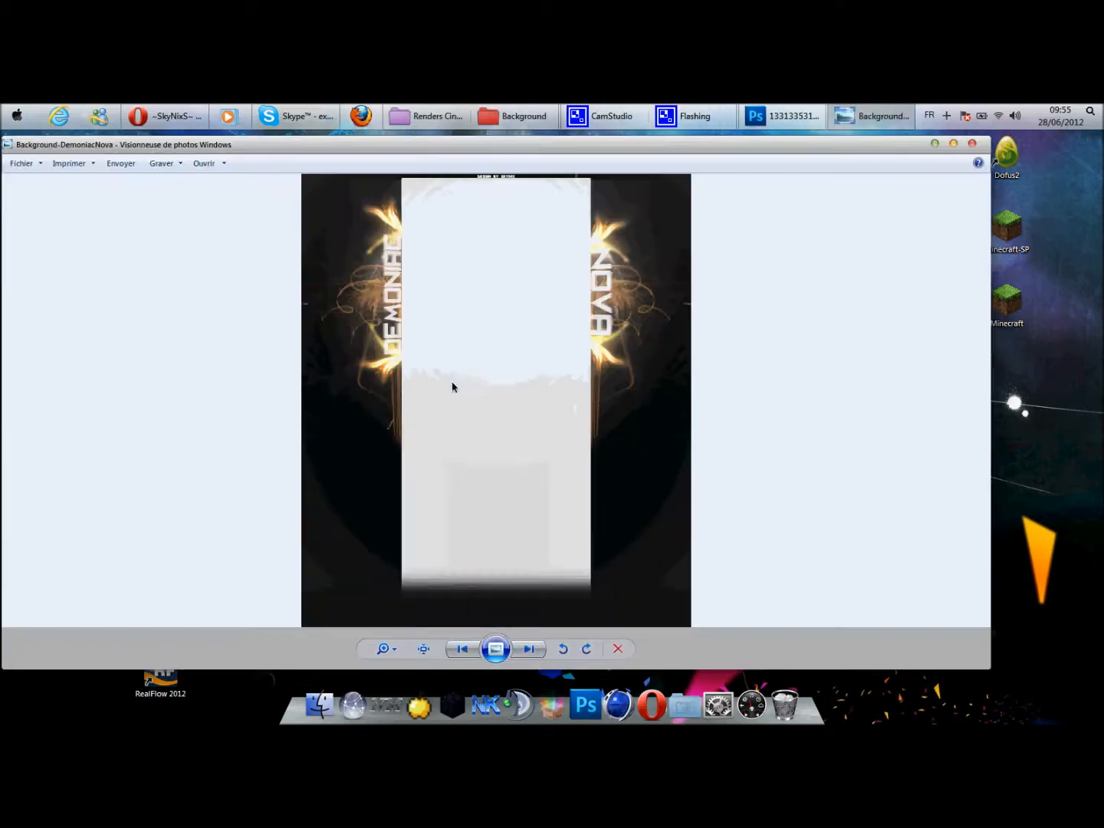
pyautogui.scroll(2, 552, 621)
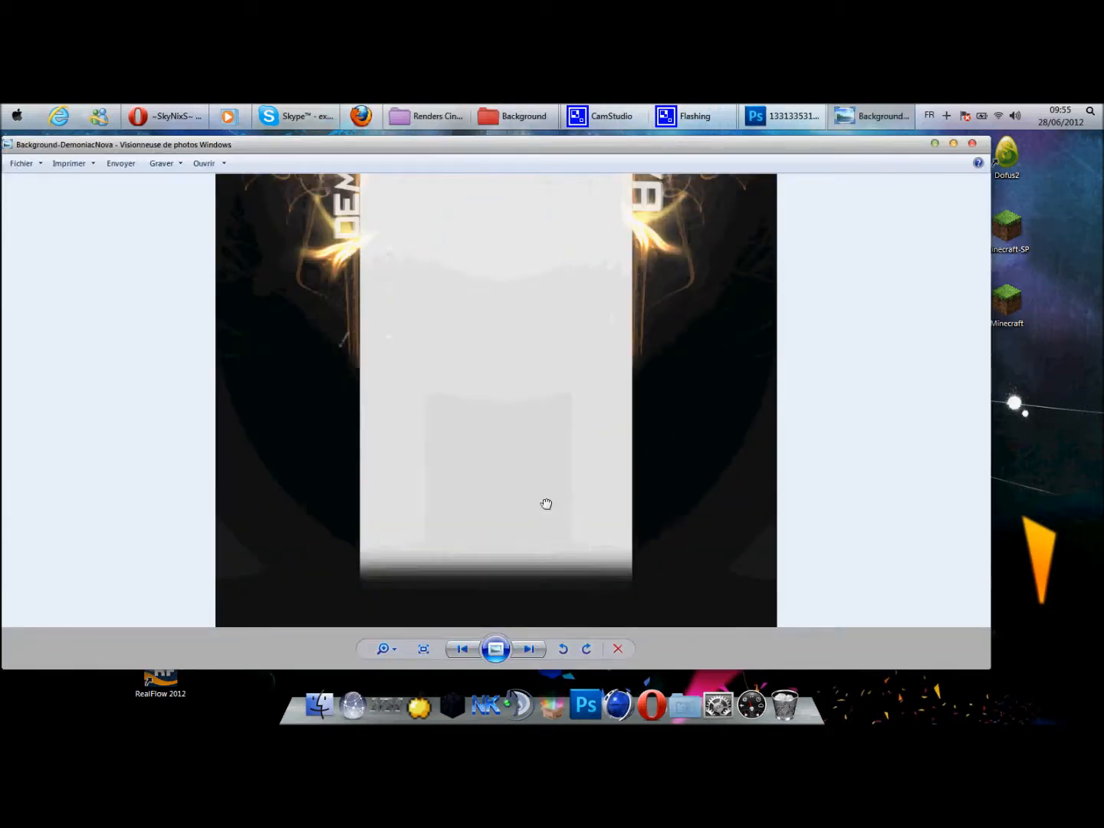
pyautogui.moveTo(546, 503); pyautogui.dragTo(526, 669)
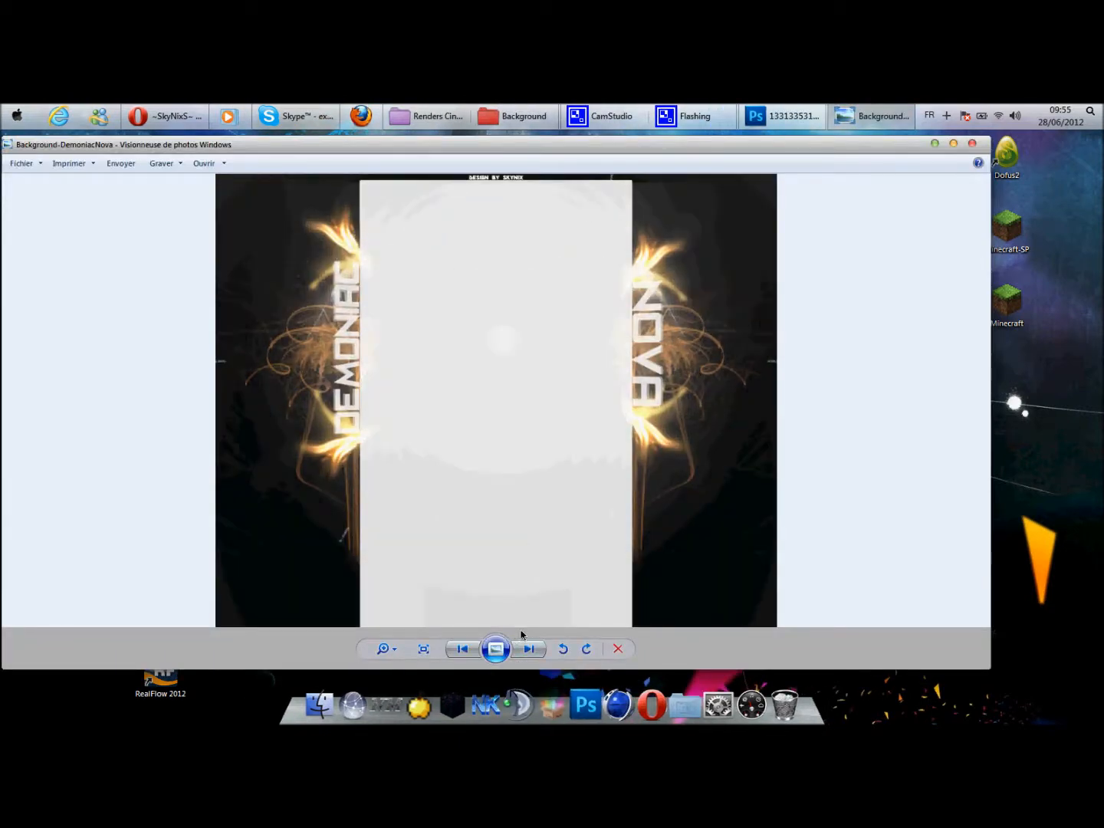
pyautogui.click(528, 650)
pyautogui.scroll(3, 534, 542)
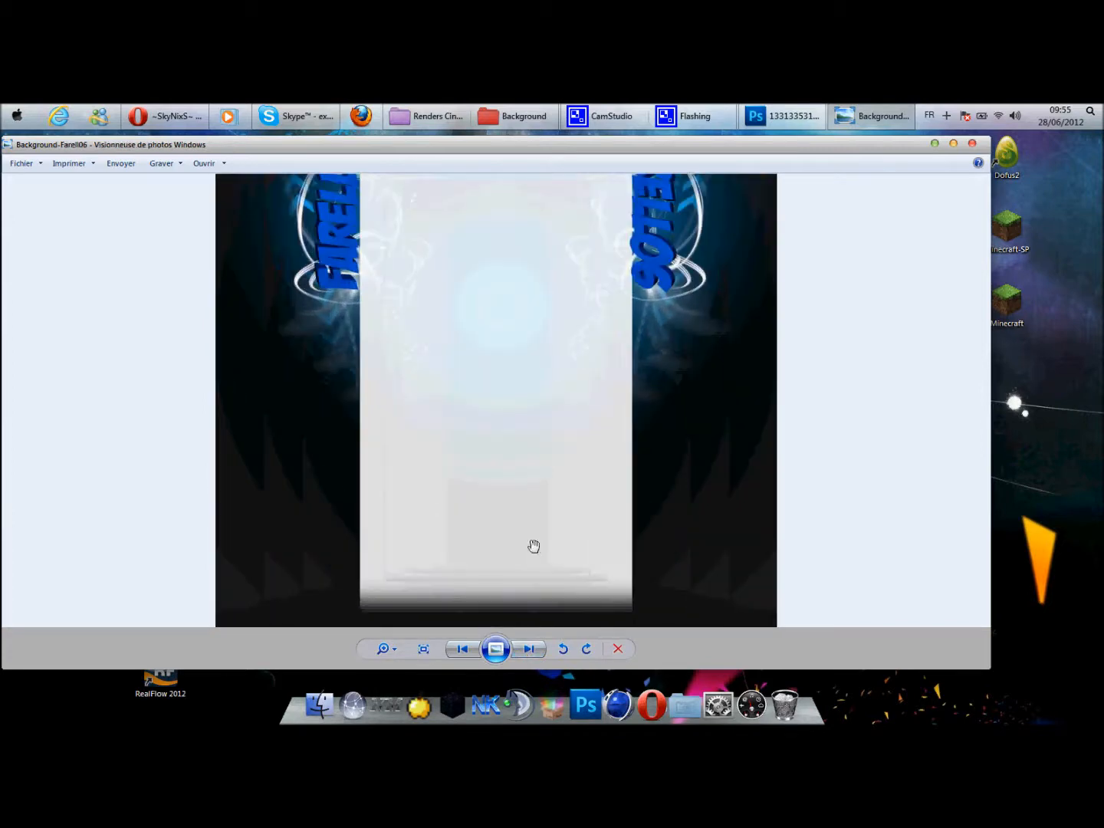
pyautogui.click(517, 646)
pyautogui.click(528, 651)
pyautogui.scroll(3, 538, 577)
pyautogui.scroll(-3, 528, 597)
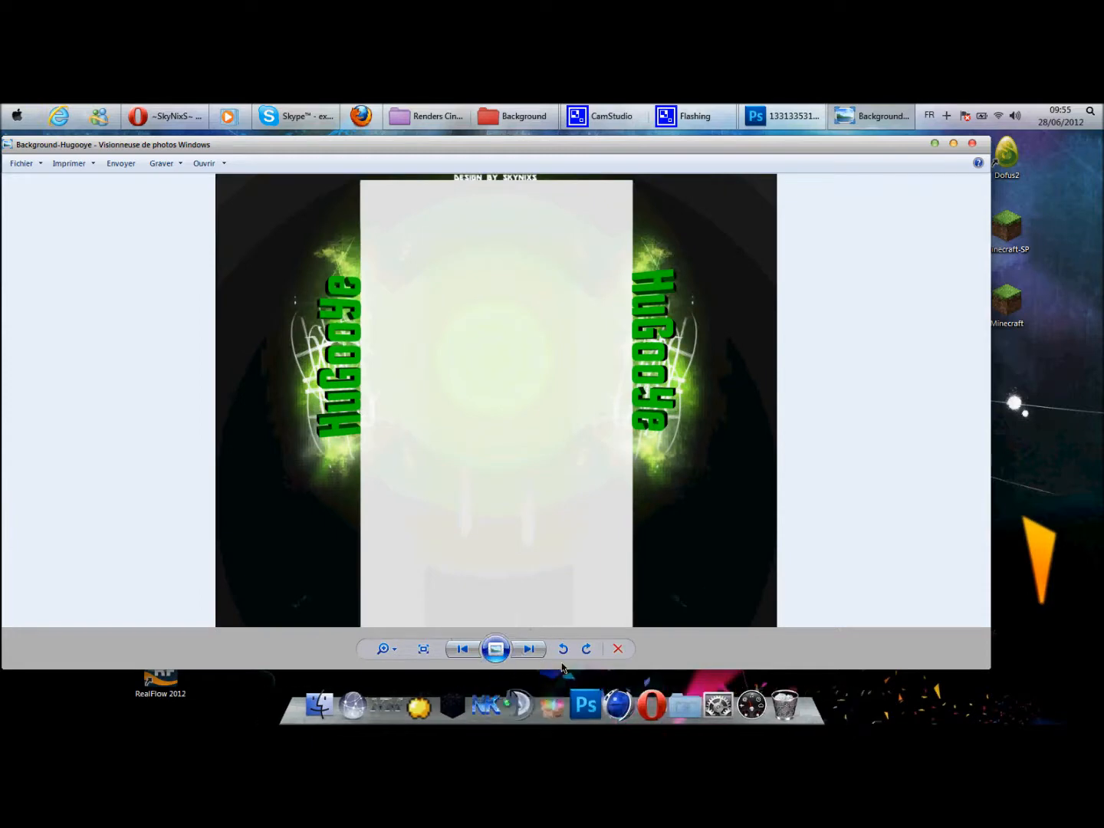
pyautogui.click(537, 653)
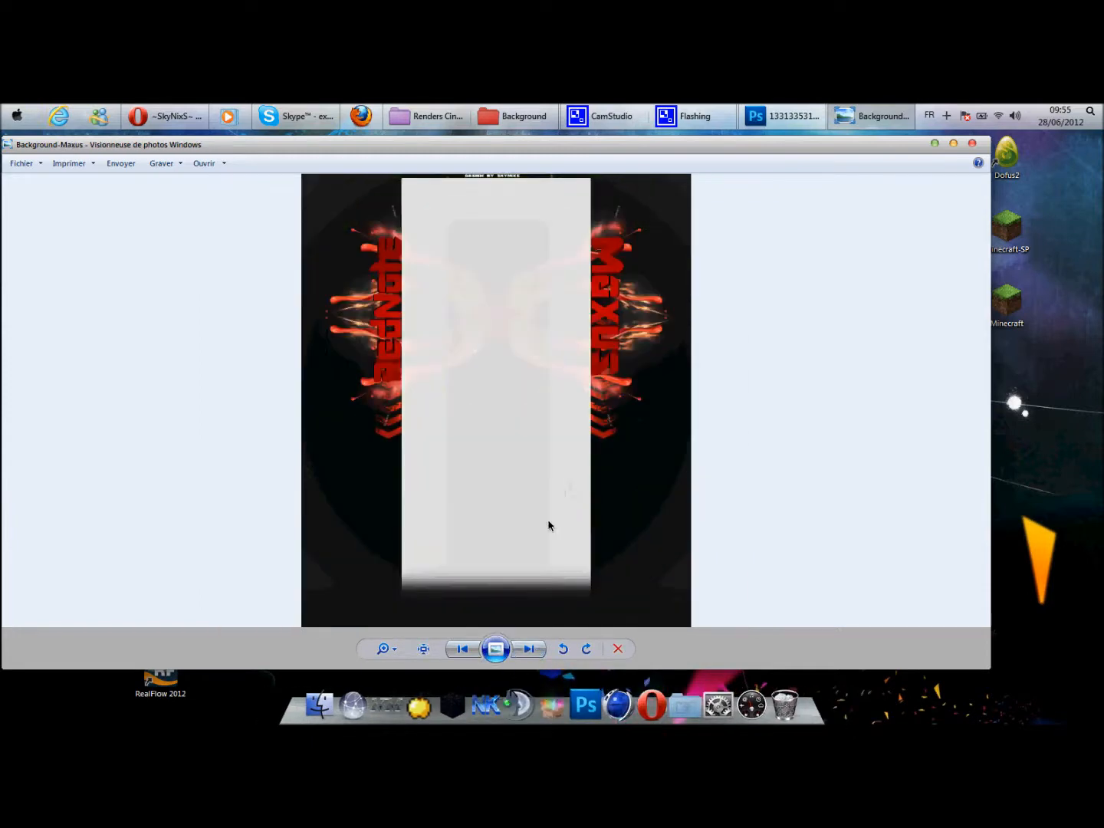
pyautogui.click(522, 652)
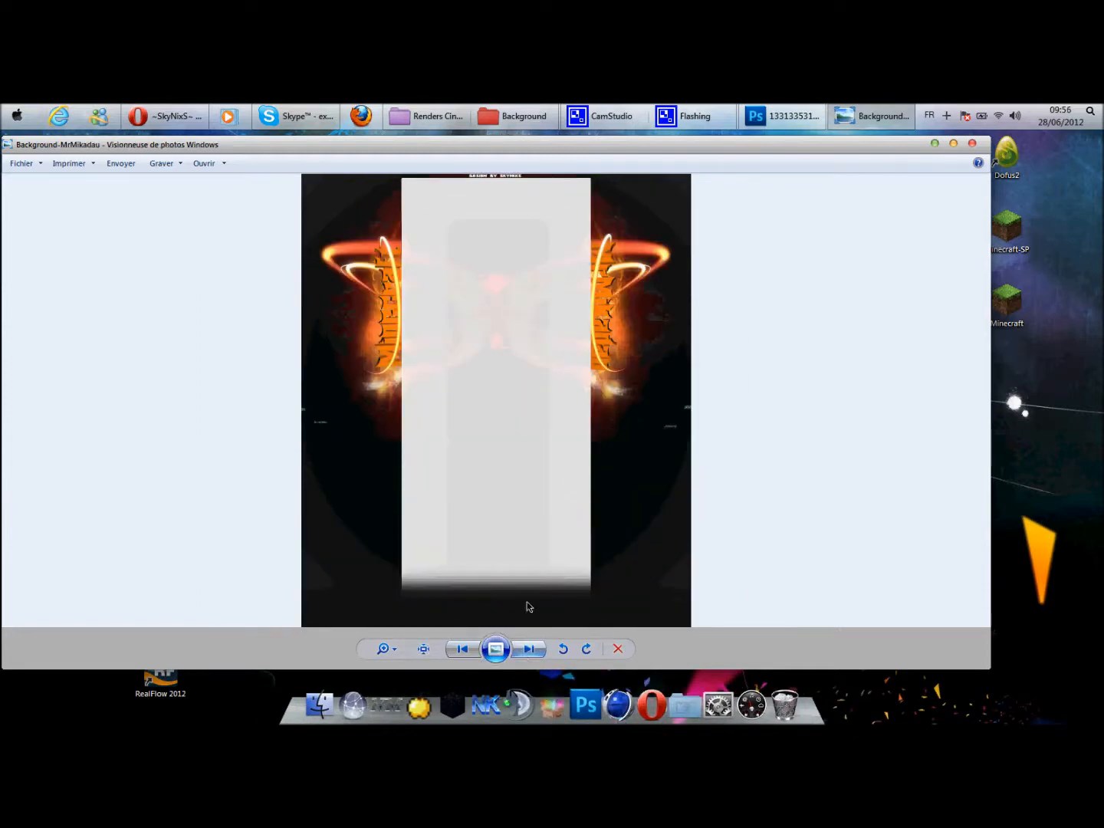
pyautogui.click(527, 651)
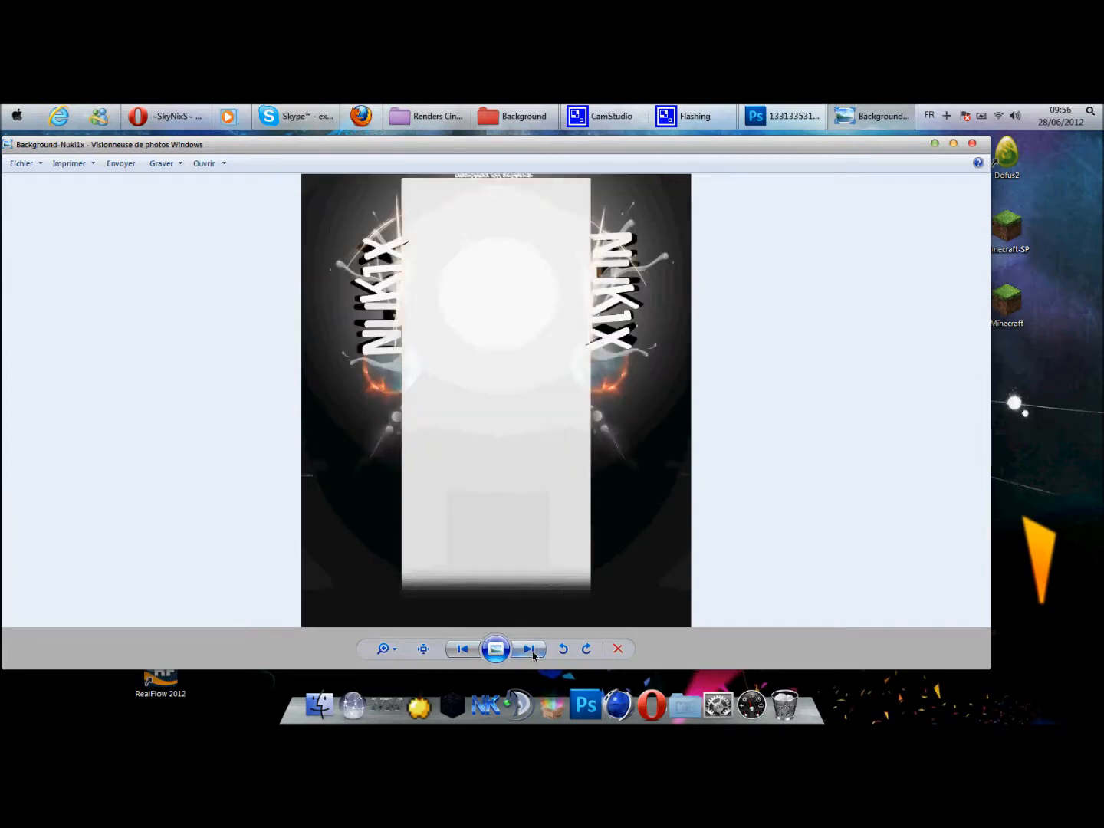
pyautogui.click(533, 653)
pyautogui.click(528, 645)
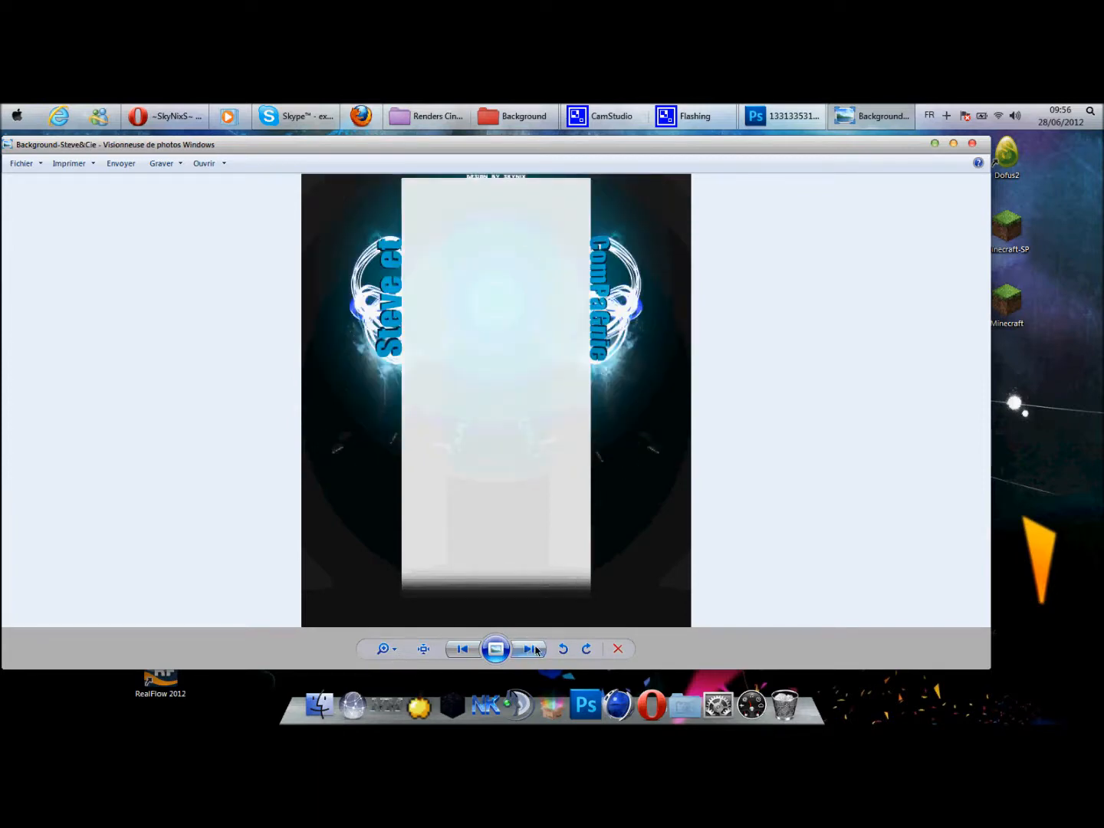
pyautogui.click(974, 144)
# Switch to Photoshop and place the Pepiito render from the Renders Cinema4D folder into the nouvelle_interface_template document.
pyautogui.click(878, 115)
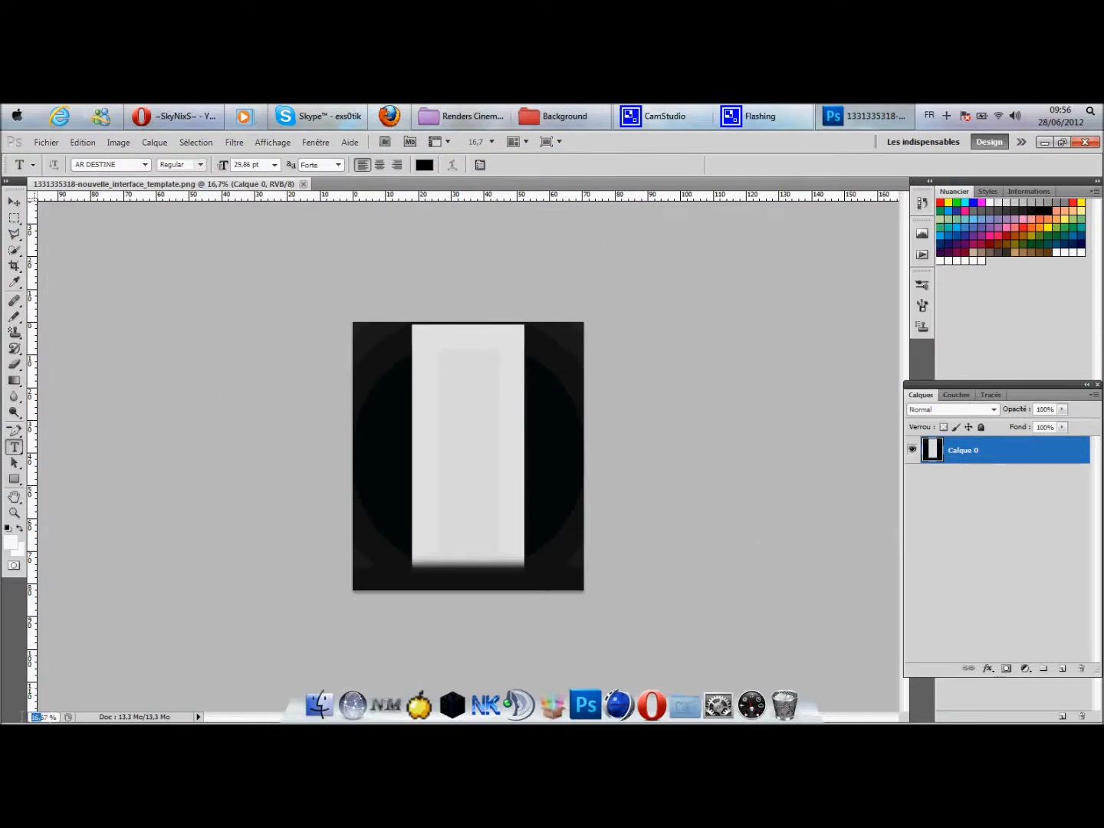
pyautogui.write('3067')
pyautogui.press('Return')
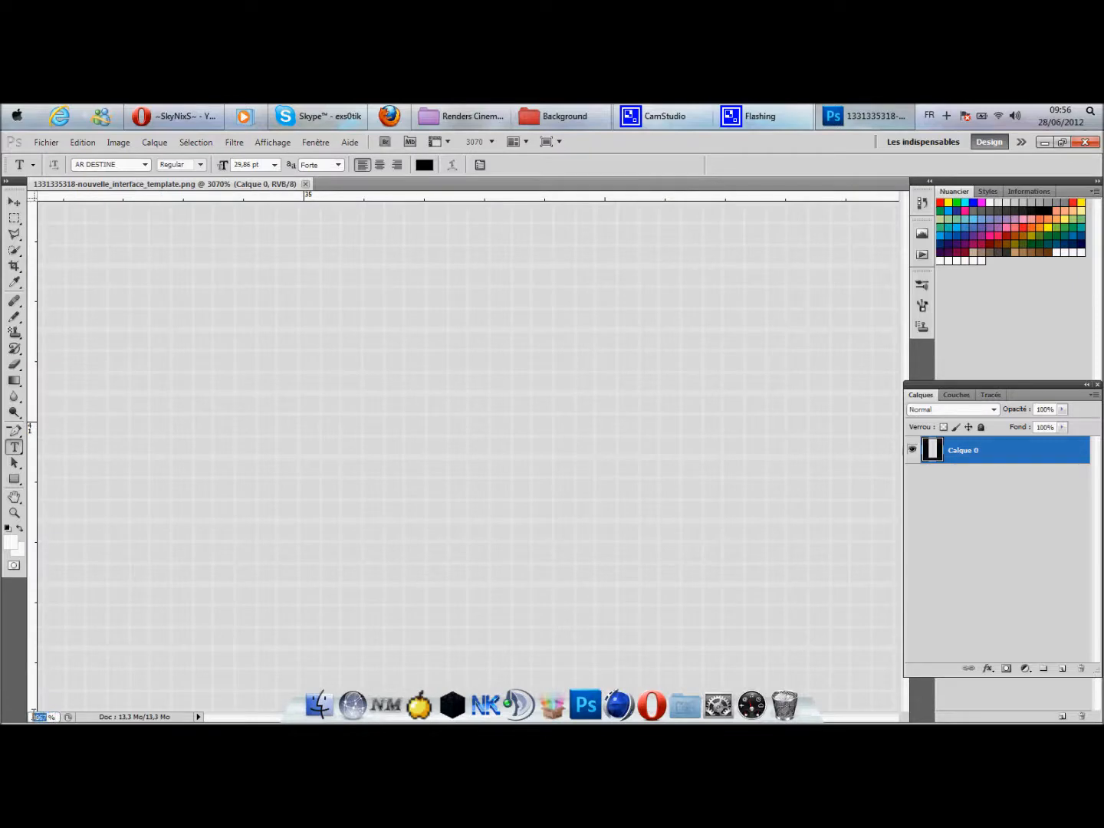
pyautogui.press('Return')
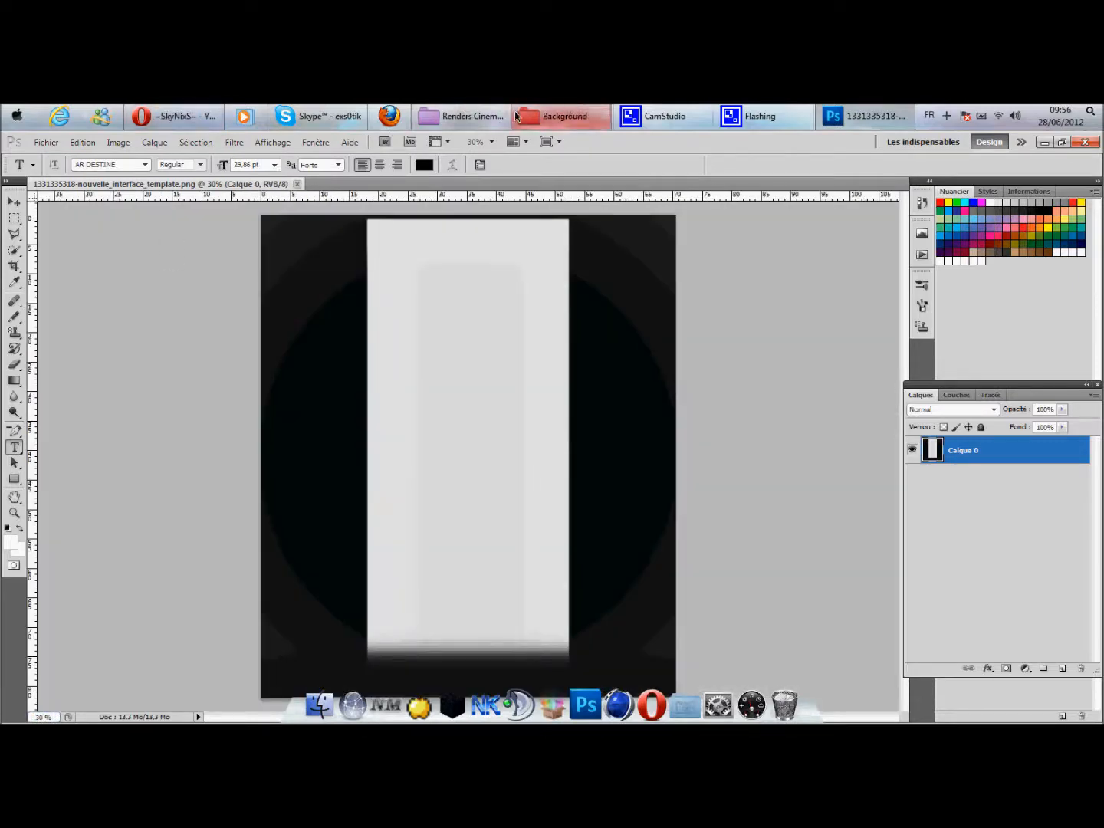
pyautogui.click(460, 115)
pyautogui.scroll(-2, 509, 253)
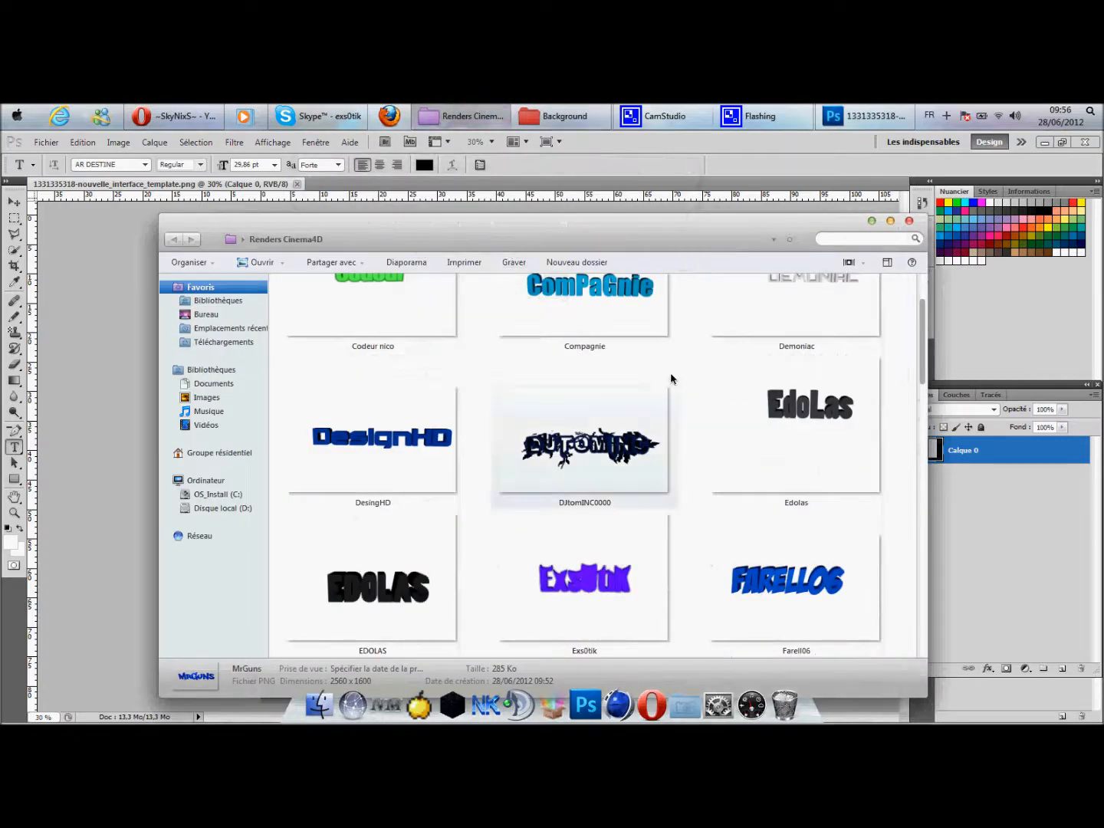
pyautogui.scroll(-5, 670, 375)
pyautogui.scroll(-5, 522, 507)
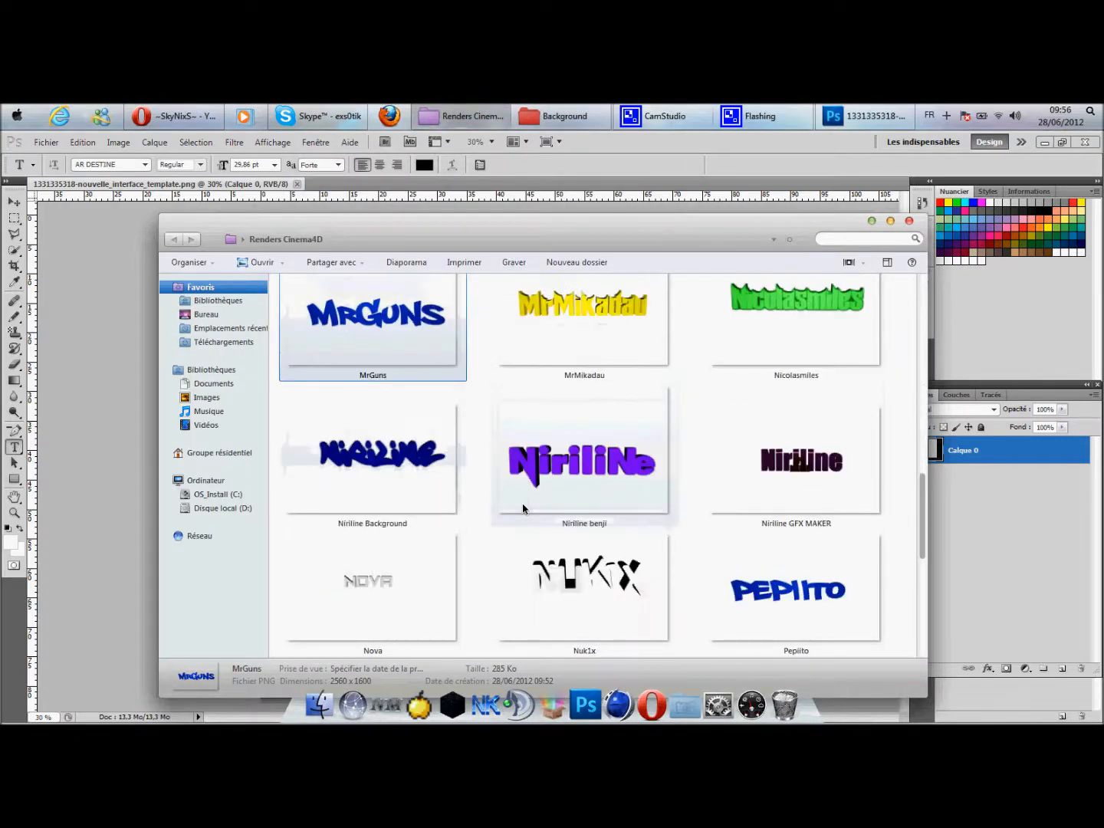
pyautogui.moveTo(582, 459); pyautogui.dragTo(100, 381)
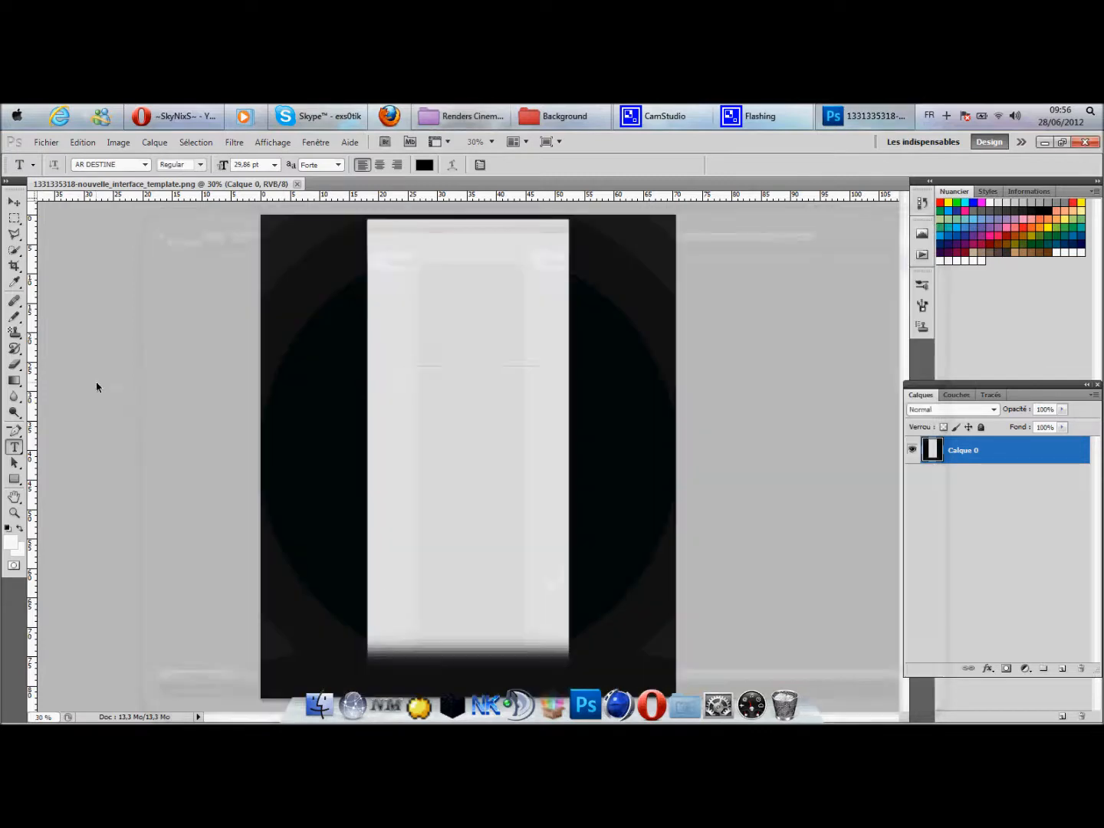
# Rotate the Pepiito logo 90° clockwise, scale it down and fit it against the right edge of the white column.
pyautogui.rightClick(426, 433)
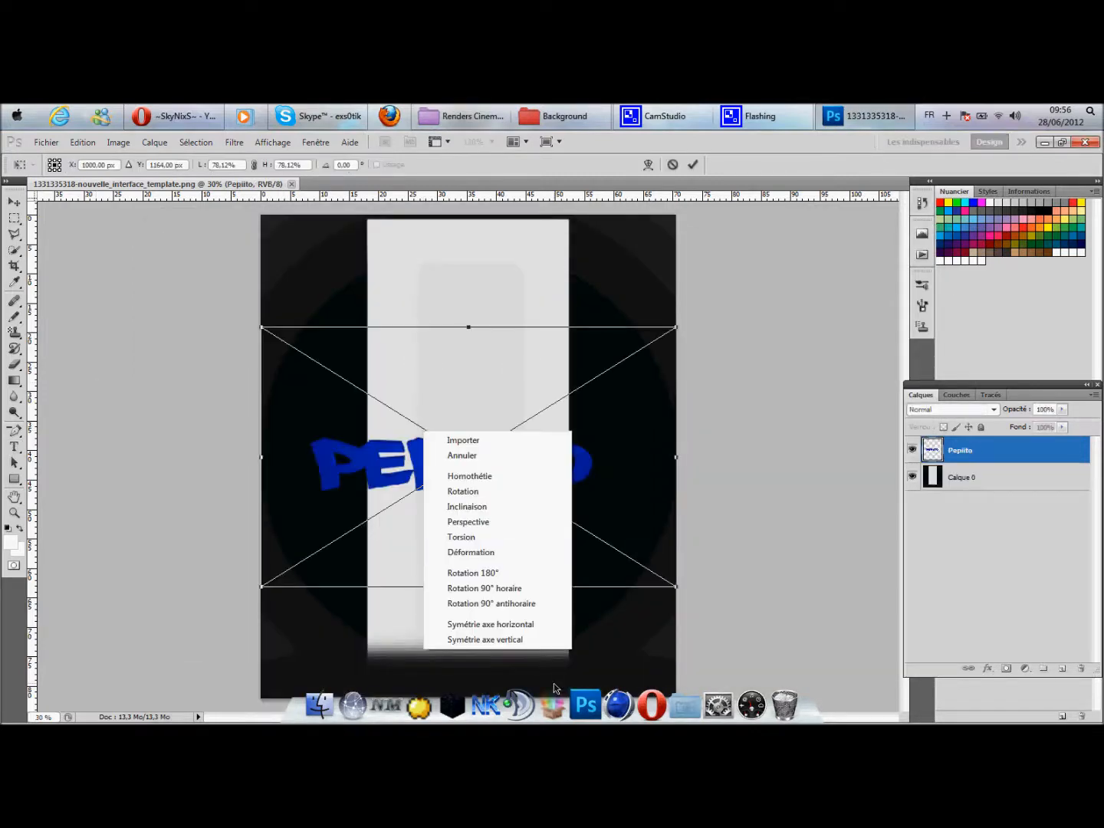
pyautogui.click(523, 589)
pyautogui.moveTo(432, 506); pyautogui.dragTo(567, 461)
pyautogui.moveTo(473, 611); pyautogui.dragTo(524, 452)
pyautogui.moveTo(596, 370); pyautogui.dragTo(554, 423)
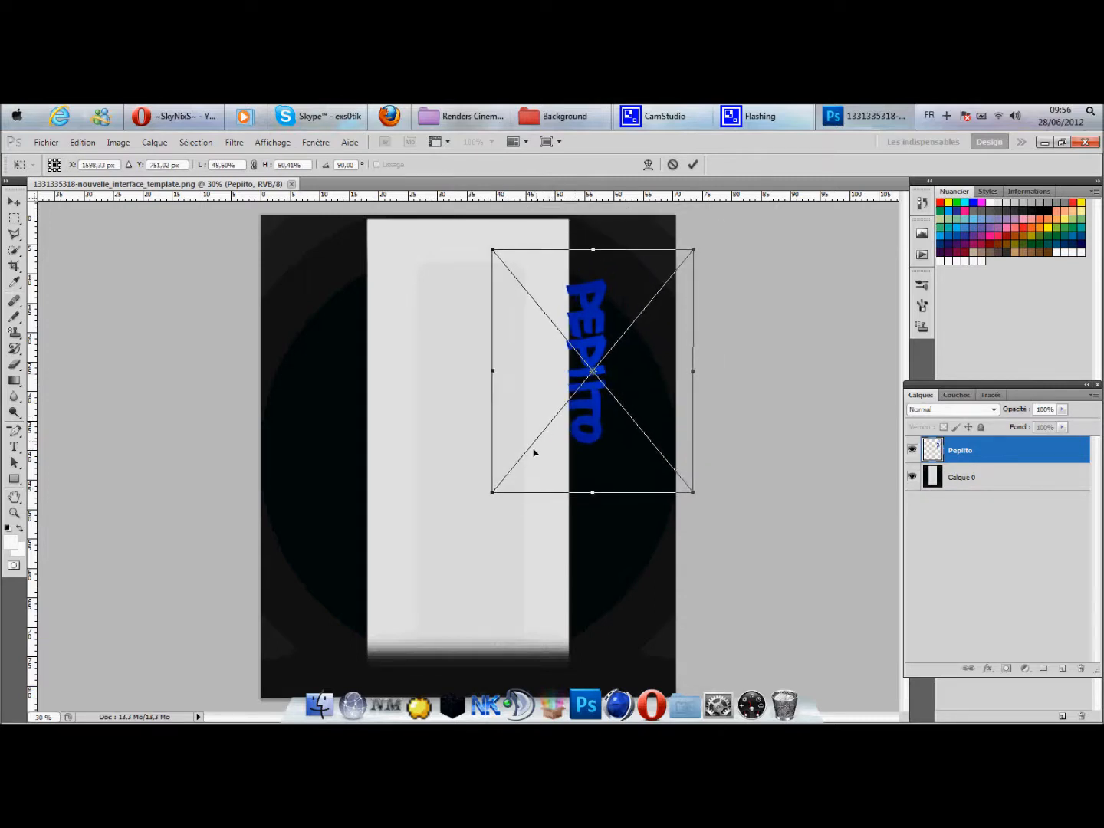
pyautogui.moveTo(493, 493); pyautogui.dragTo(527, 466)
pyautogui.moveTo(578, 400); pyautogui.dragTo(563, 399)
pyautogui.press('Return')
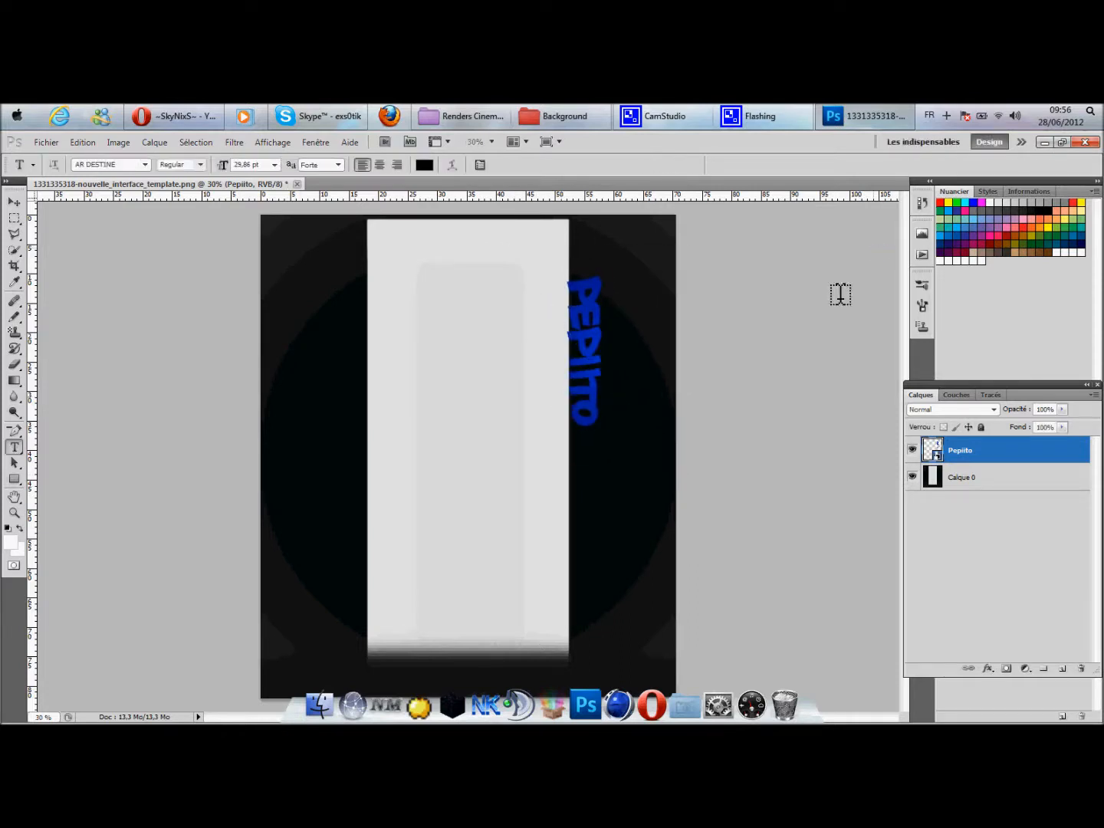
# Place the MrGuns render from the Renders Cinema4D folder and rotate it 90° counterclockwise.
pyautogui.click(434, 113)
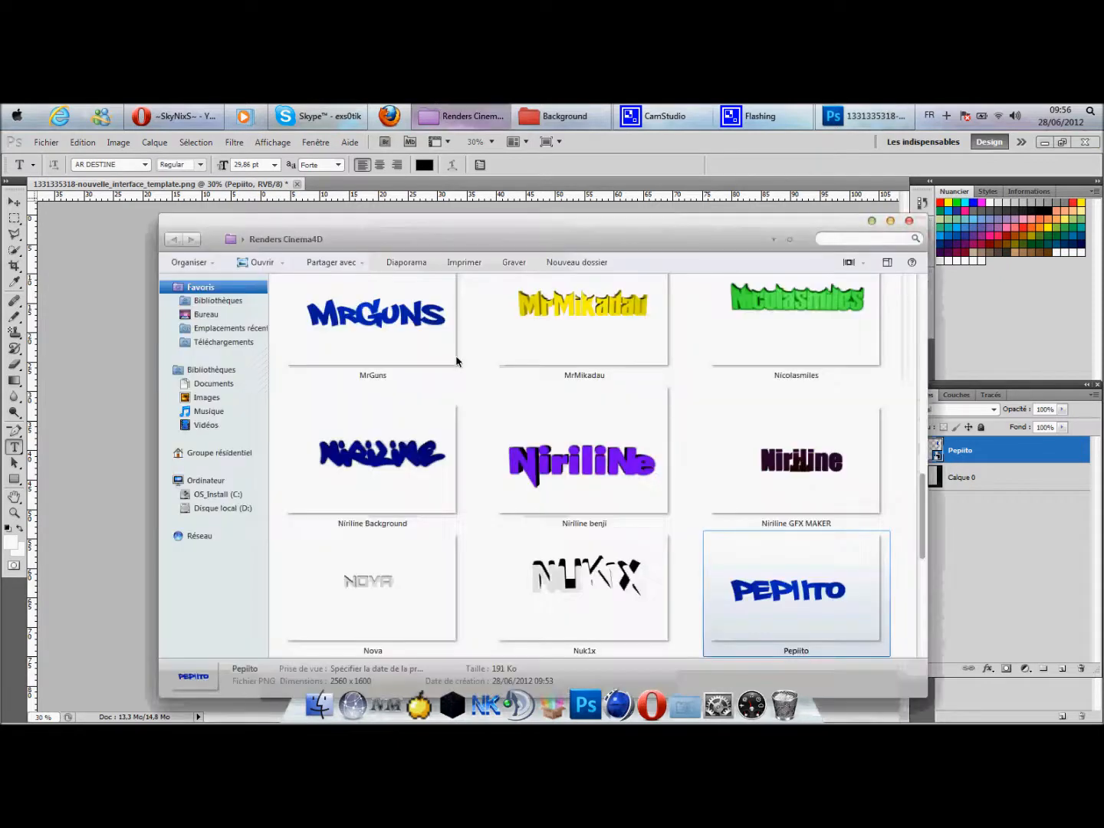
pyautogui.moveTo(424, 351); pyautogui.dragTo(131, 347)
pyautogui.rightClick(433, 442)
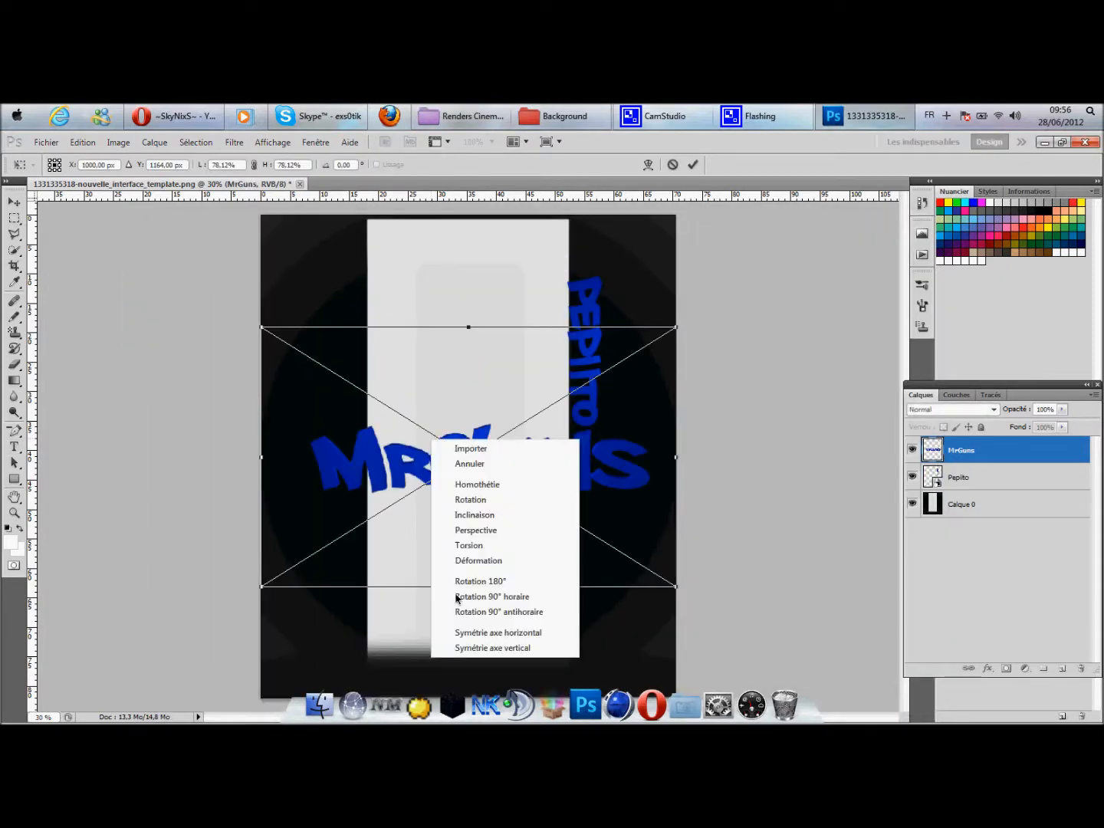
pyautogui.click(483, 612)
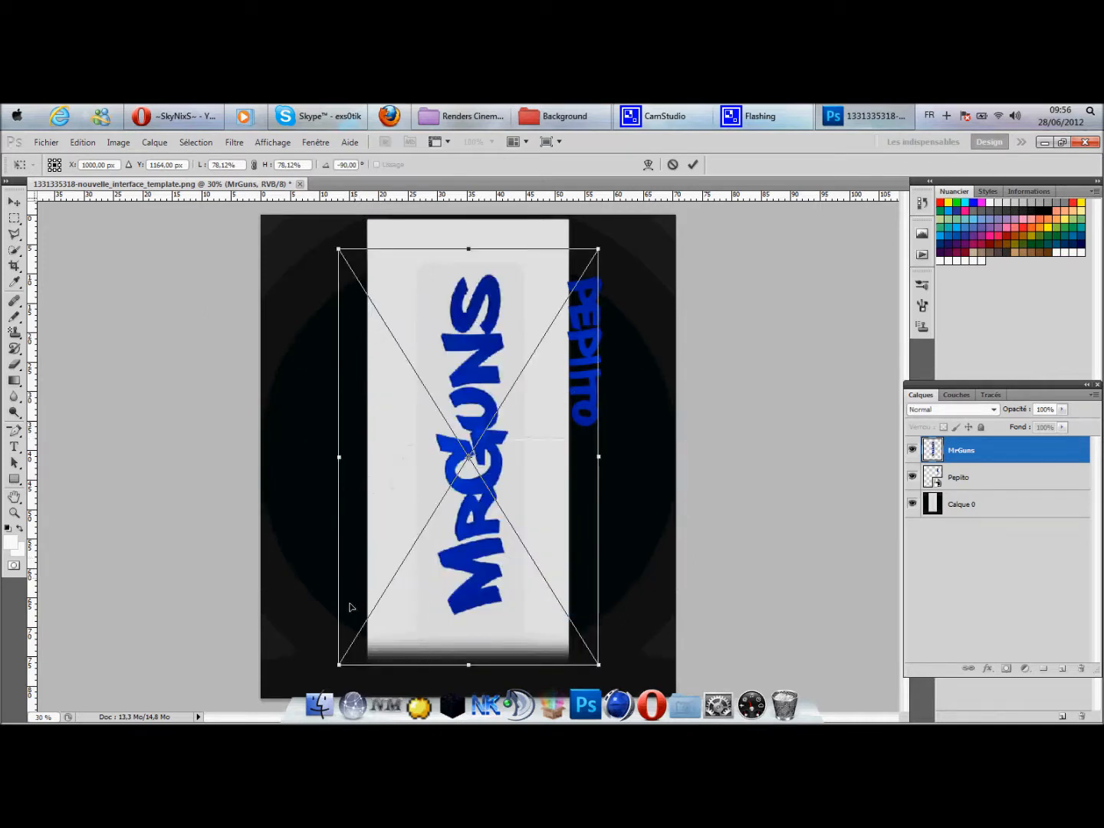
# Scale the MrGuns logo to about 35% by 41% and align it with the white column's left edge, level with Pepiito.
pyautogui.moveTo(338, 666); pyautogui.dragTo(314, 404)
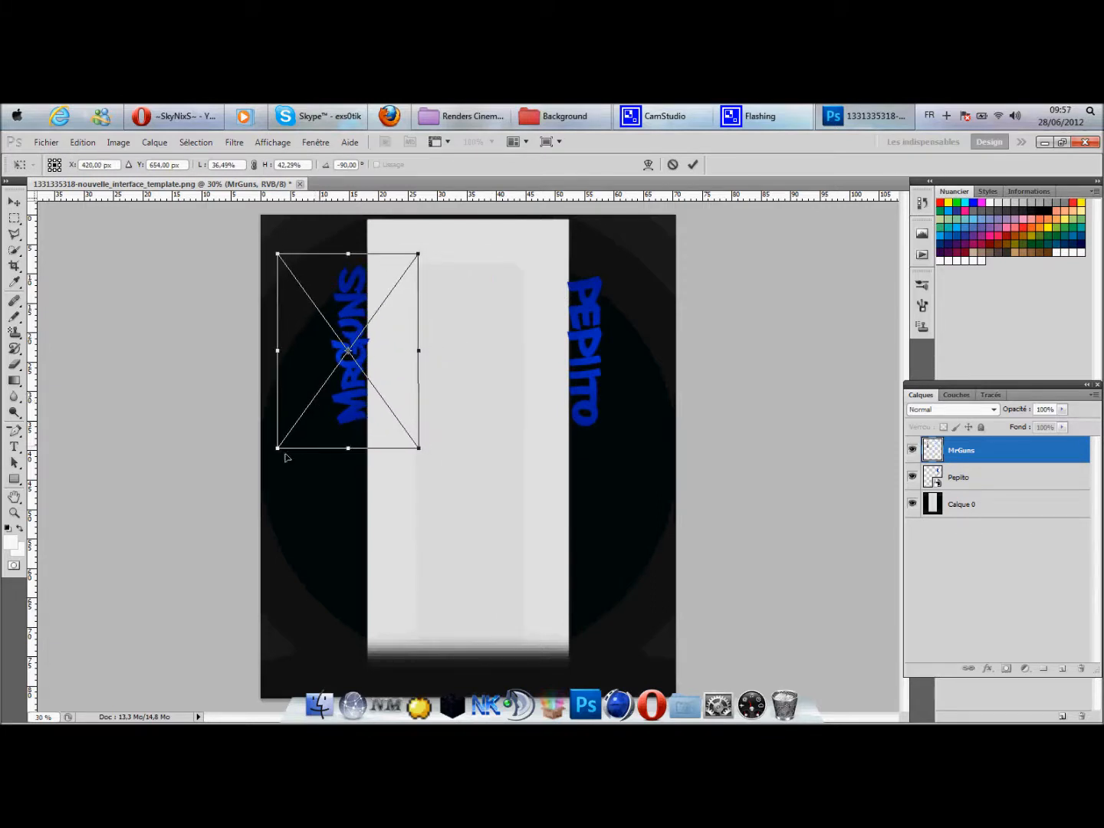
pyautogui.moveTo(277, 449); pyautogui.dragTo(283, 444)
pyautogui.moveTo(313, 397); pyautogui.dragTo(311, 406)
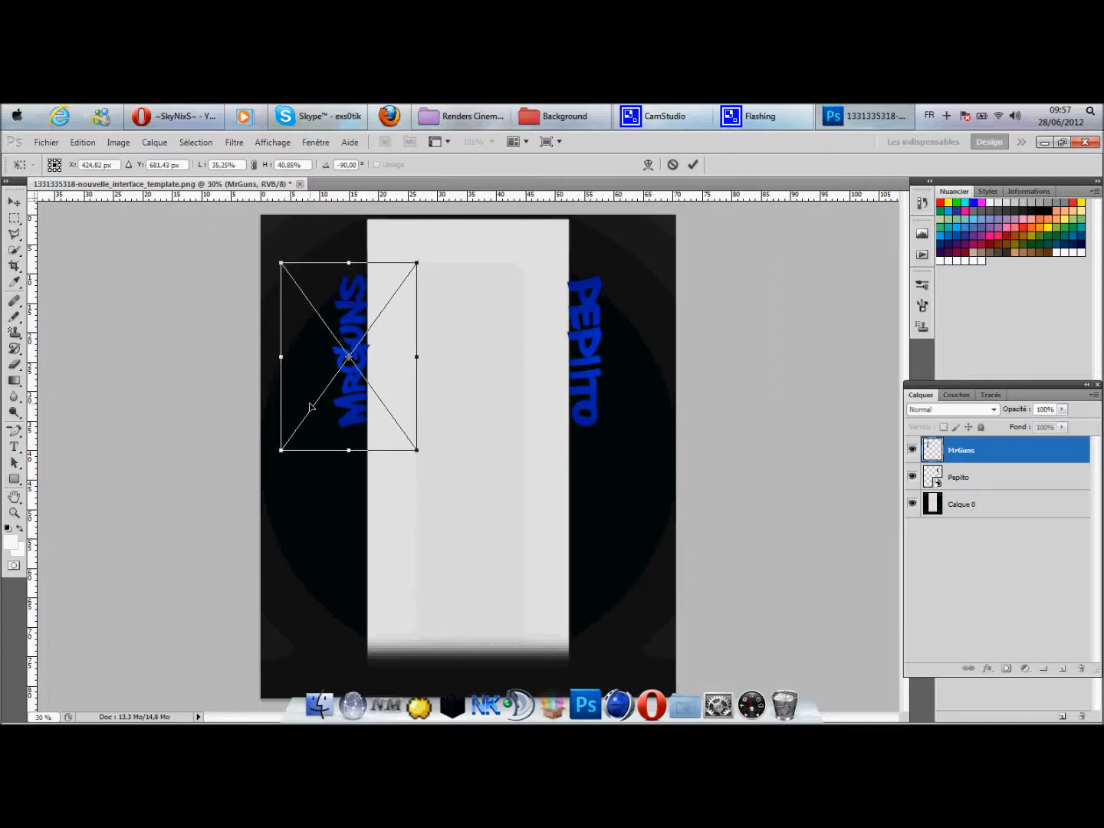
pyautogui.press('Return')
pyautogui.press('t')
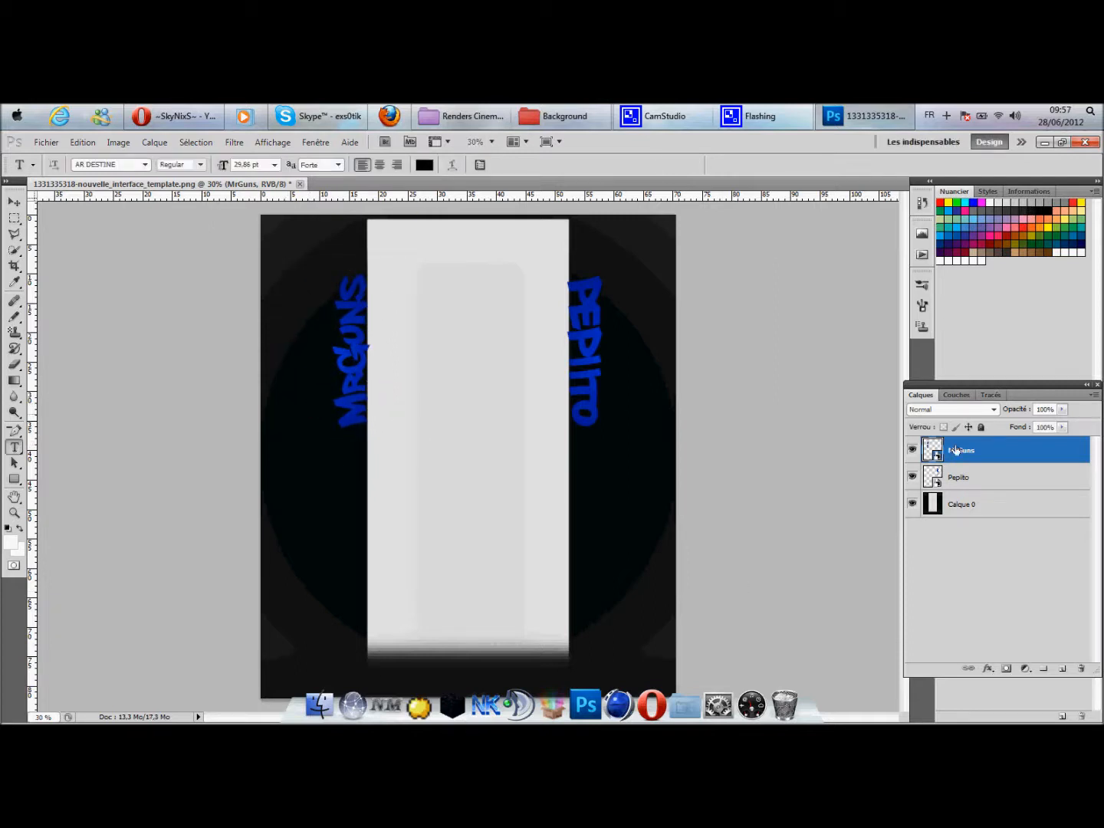
# Add a new layer beneath Calque 0 and set the blend mode of Calque 0 to Superposition.
pyautogui.click(1061, 669)
pyautogui.moveTo(980, 452); pyautogui.dragTo(971, 539)
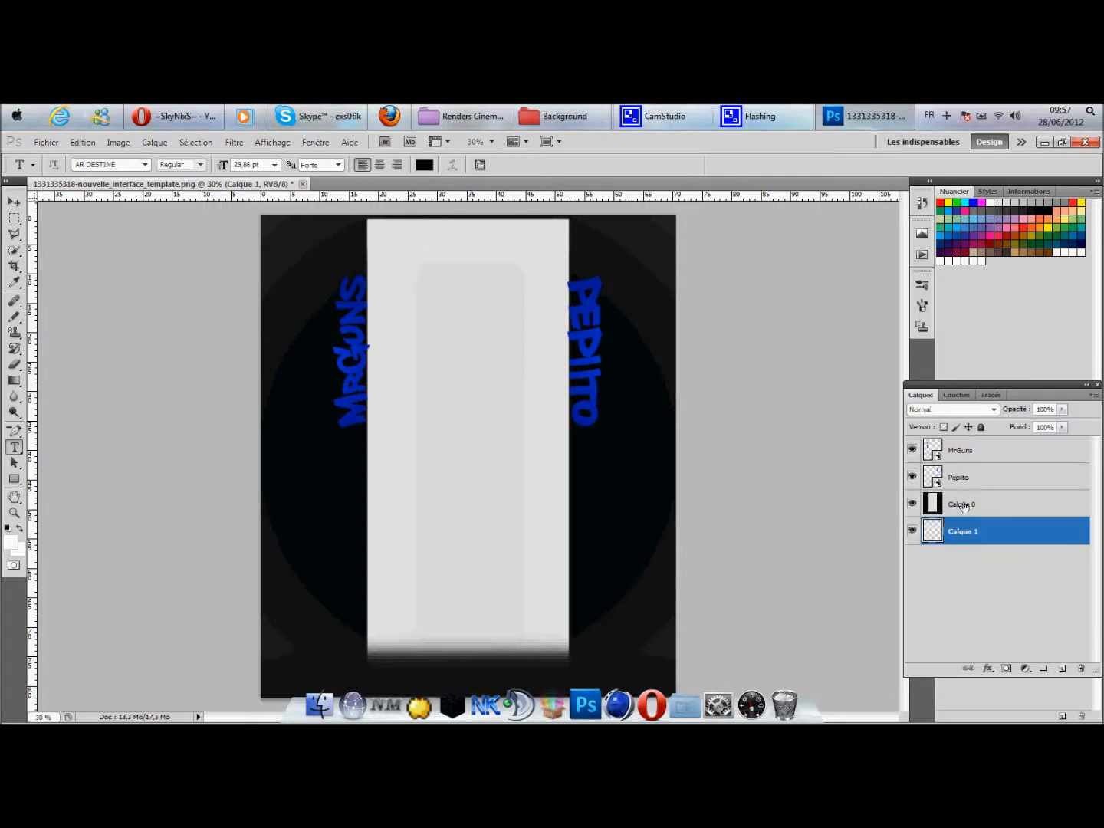
pyautogui.click(965, 506)
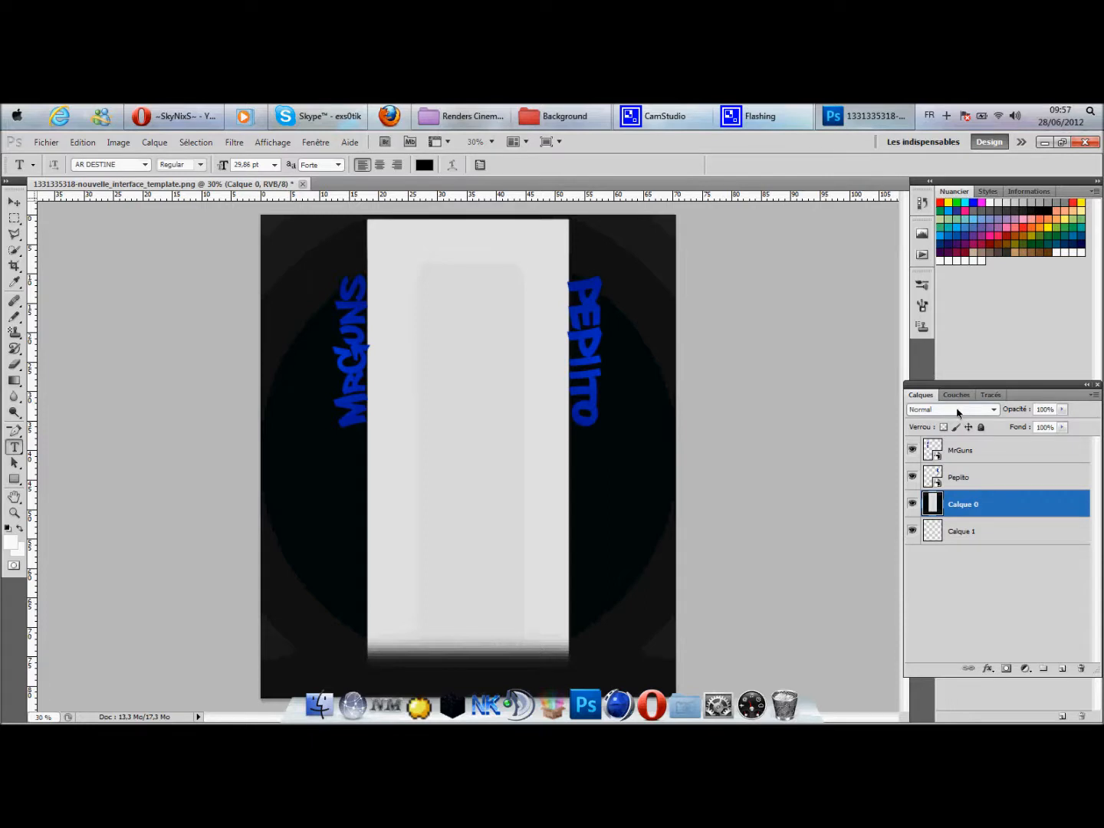
pyautogui.click(953, 410)
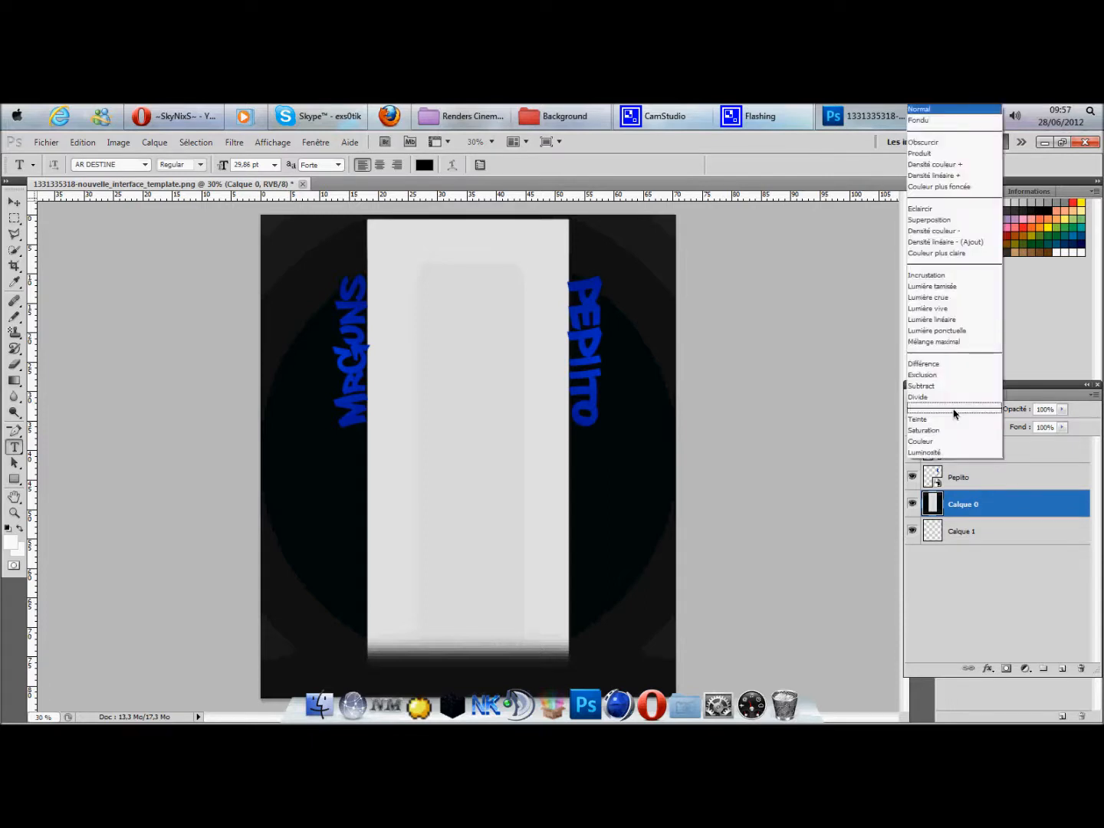
pyautogui.click(969, 220)
# Fill Calque 1 with a radial gradient from bright blue to black, centred between the two names.
pyautogui.click(963, 528)
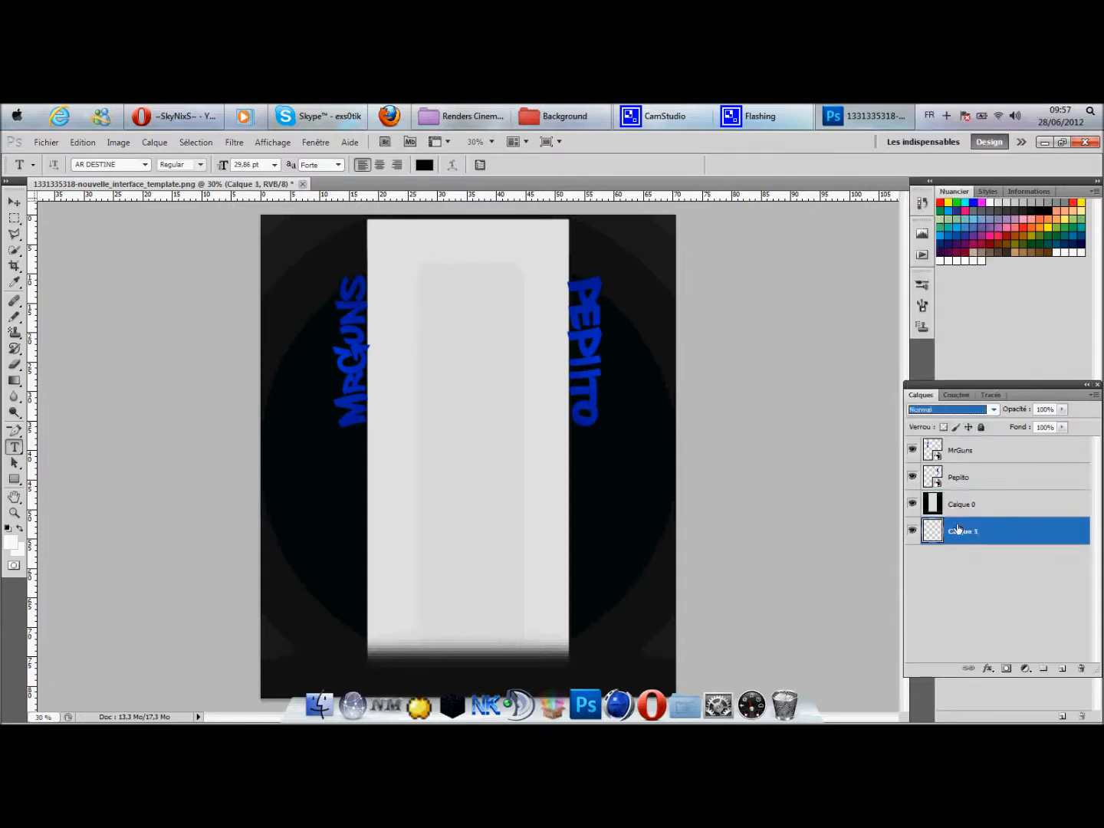
pyautogui.click(14, 380)
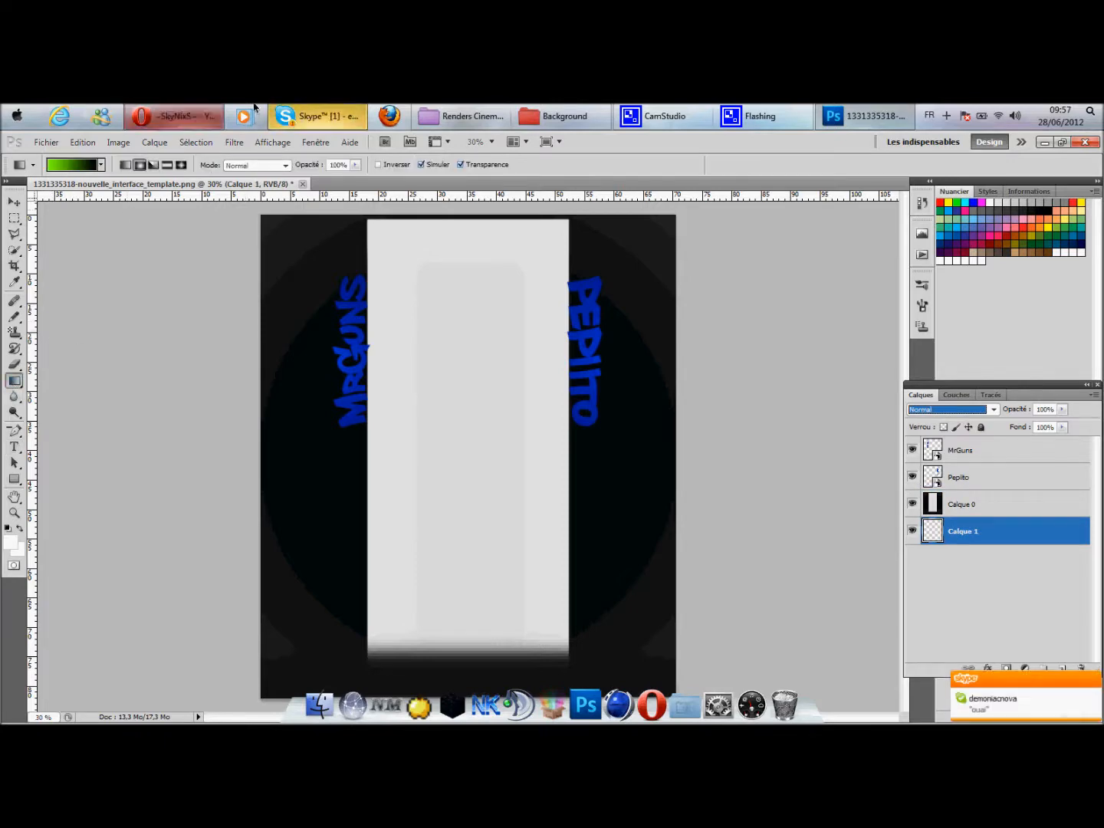
pyautogui.click(306, 117)
pyautogui.click(306, 117)
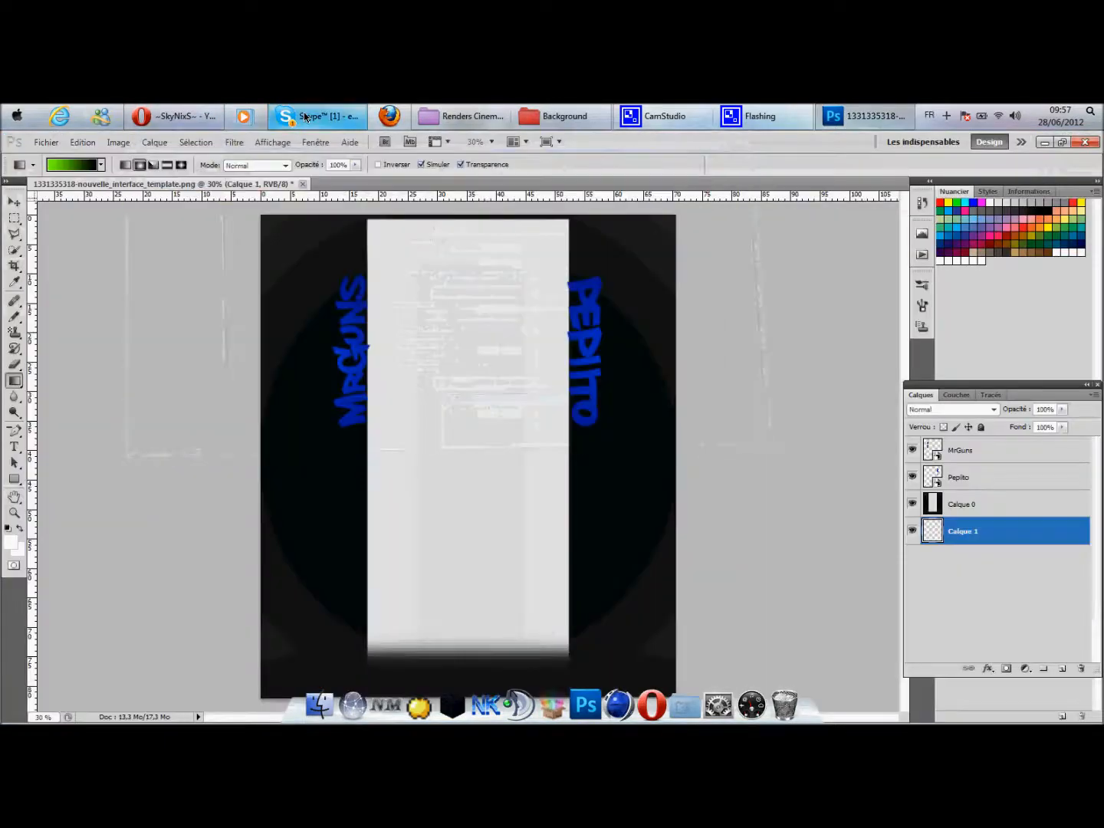
pyautogui.click(58, 169)
pyautogui.doubleClick(419, 429)
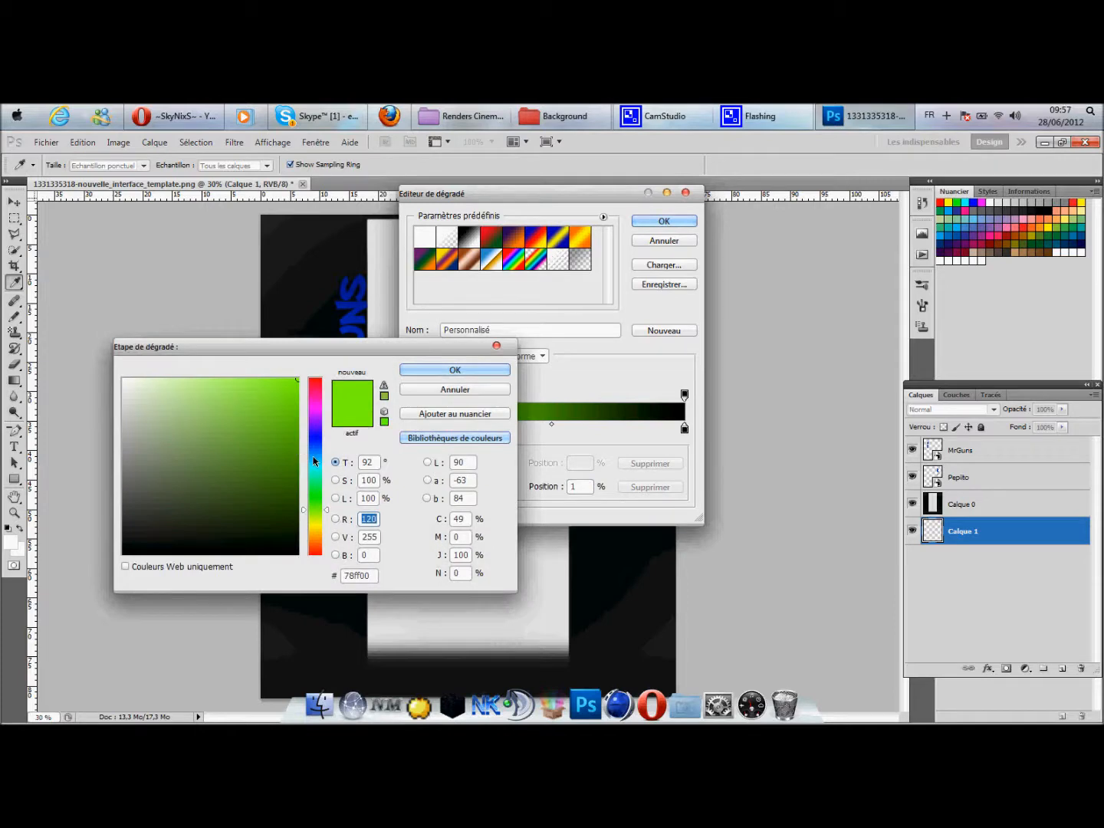
pyautogui.click(314, 458)
pyautogui.click(476, 367)
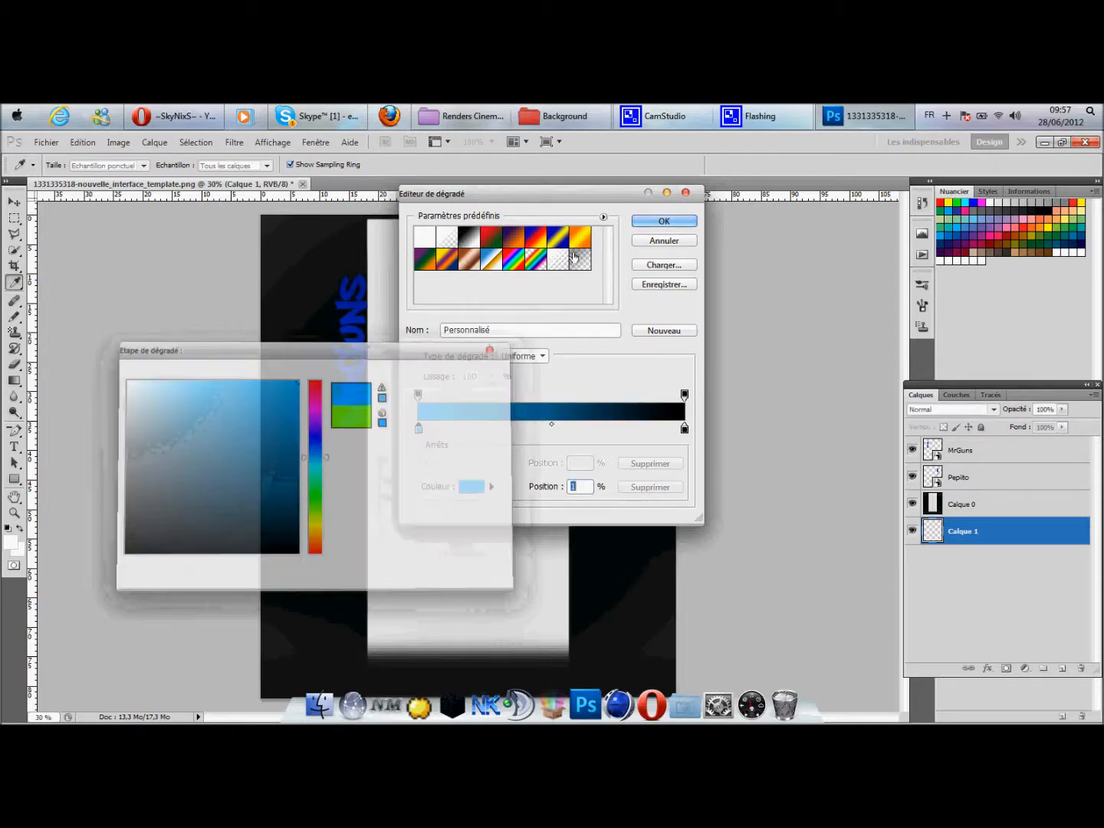
pyautogui.press('Return')
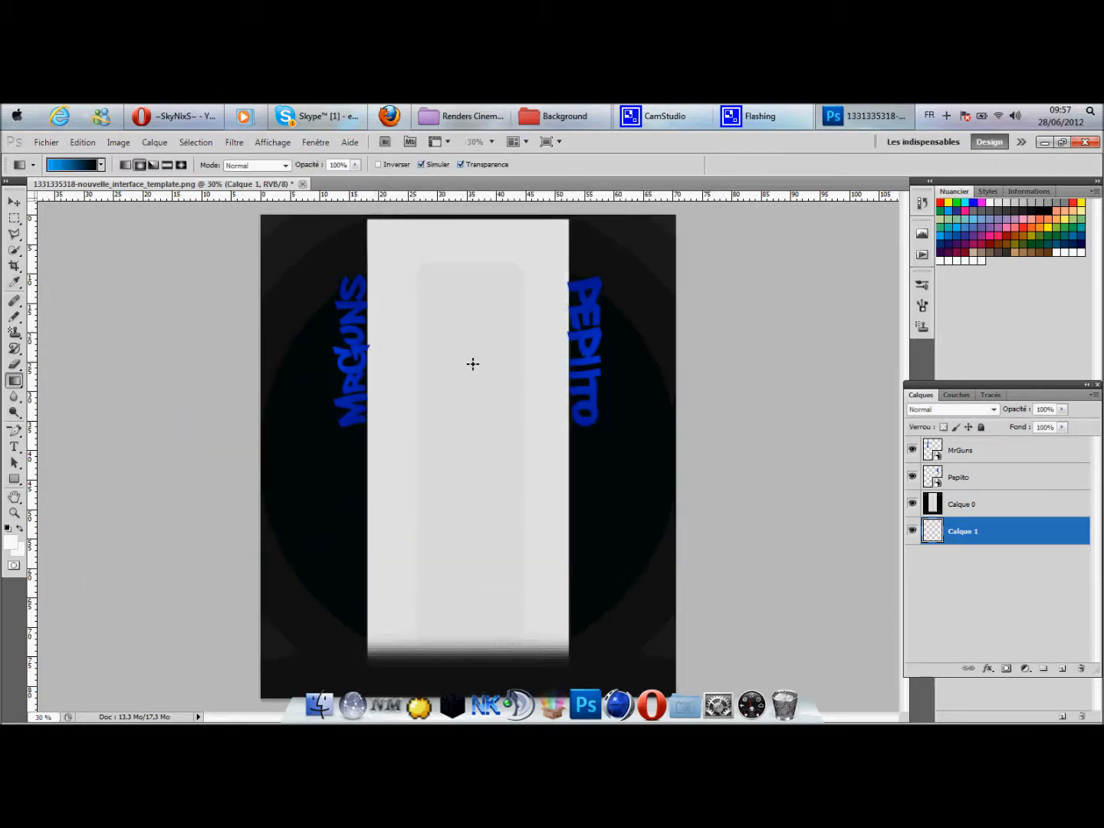
pyautogui.moveTo(374, 360); pyautogui.dragTo(264, 358)
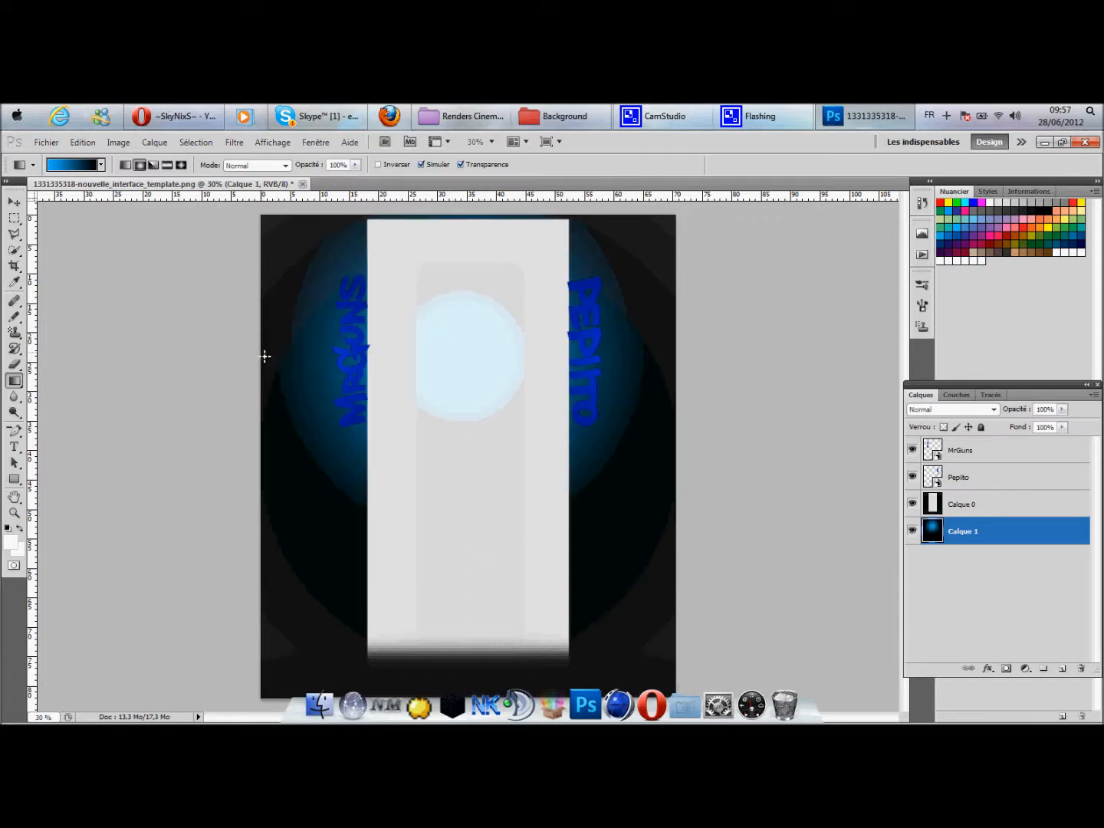
# Nudge the blue gradient on Calque 1 slightly to the right and upward with a free transform.
pyautogui.hotkey('ctrl', 't')
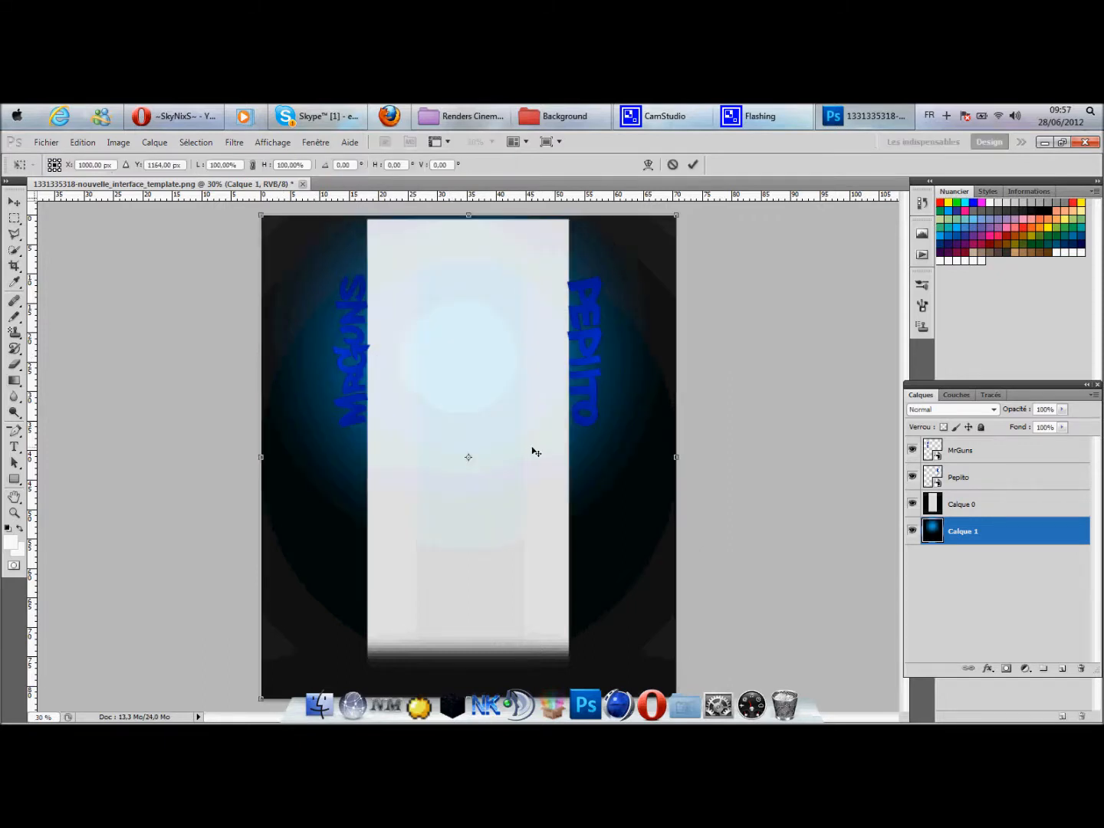
pyautogui.press('Right')
pyautogui.press('Right')
pyautogui.press('Right')
pyautogui.press('Right')
pyautogui.press('Right')
pyautogui.press('Right')
pyautogui.press('Up')
pyautogui.press('Up')
pyautogui.press('Up')
pyautogui.press('g')
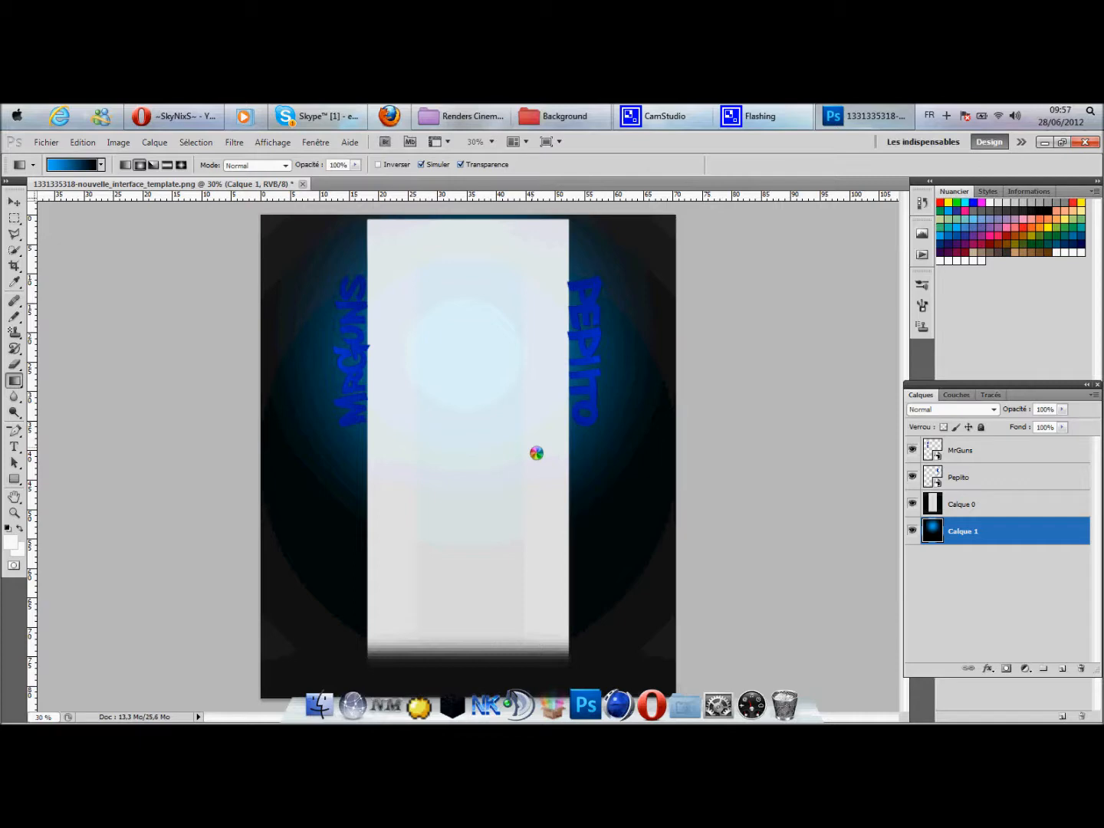
# Select the Pepiito layer, close the open folder windows and open the Lighting Effects folder inside Pack Exs0tiK.
pyautogui.click(998, 479)
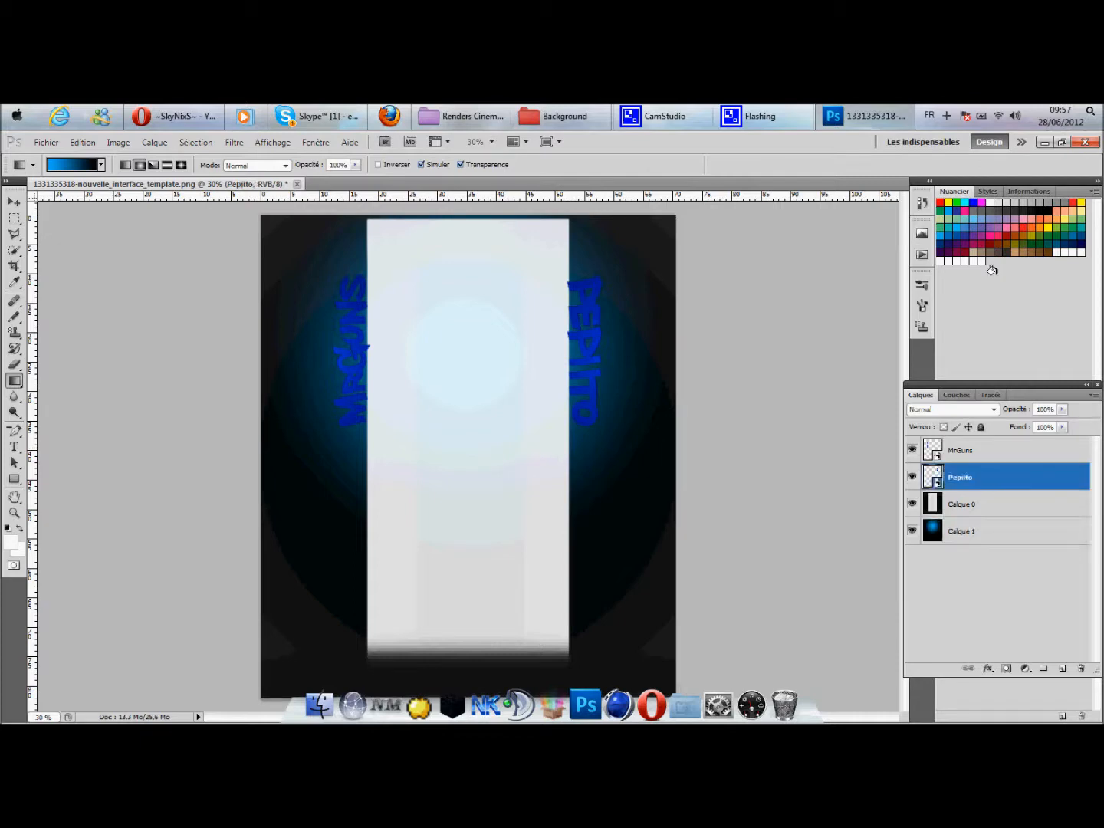
pyautogui.click(1044, 142)
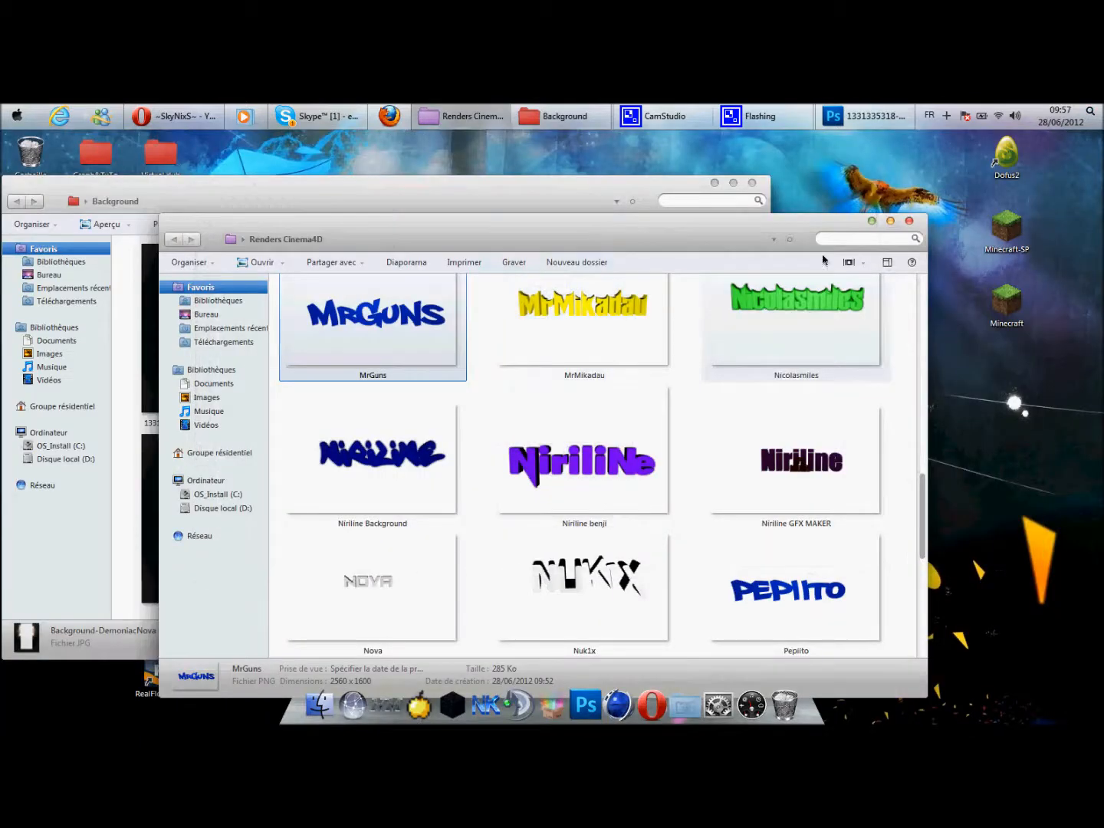
pyautogui.click(908, 221)
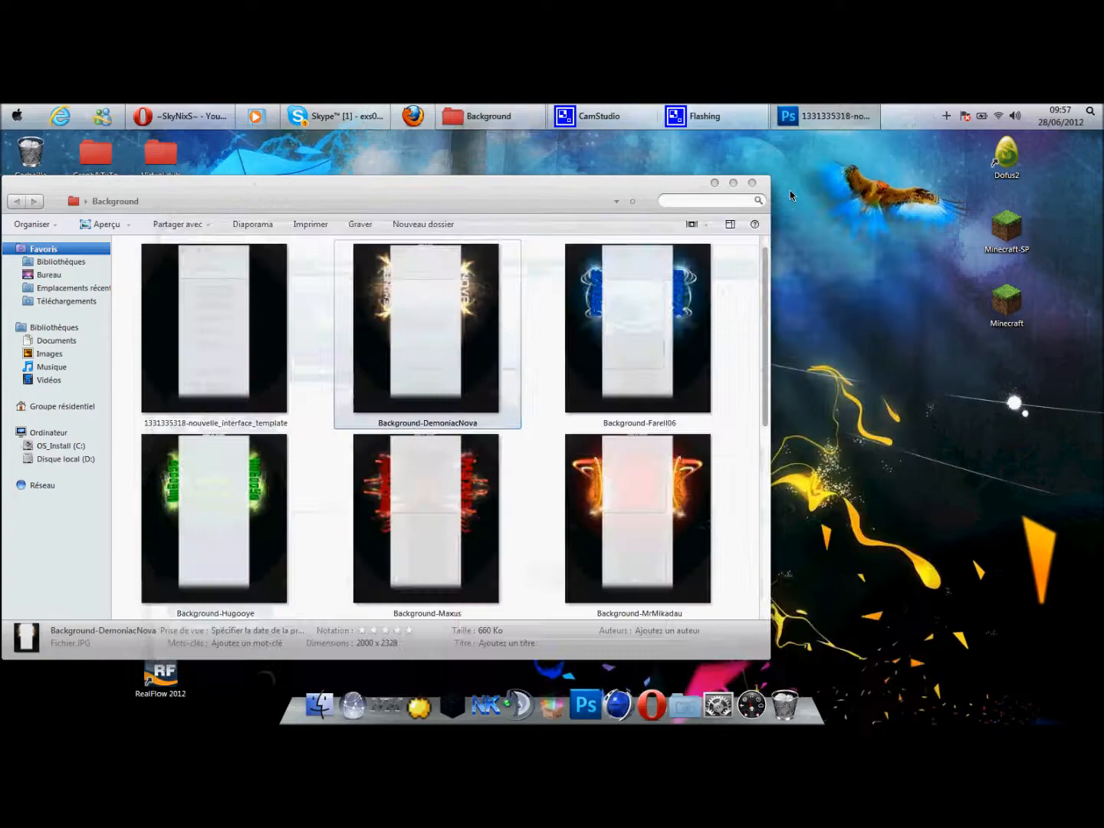
pyautogui.click(751, 183)
pyautogui.doubleClick(162, 373)
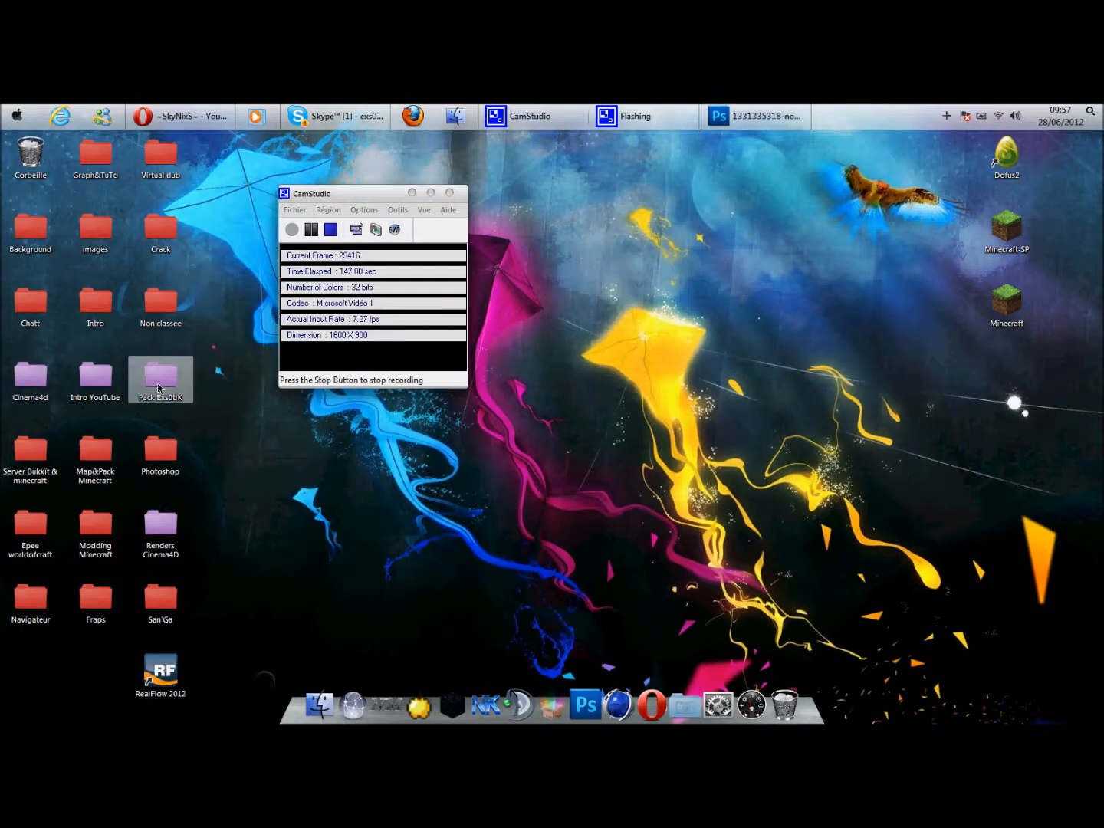
pyautogui.scroll(-3, 386, 330)
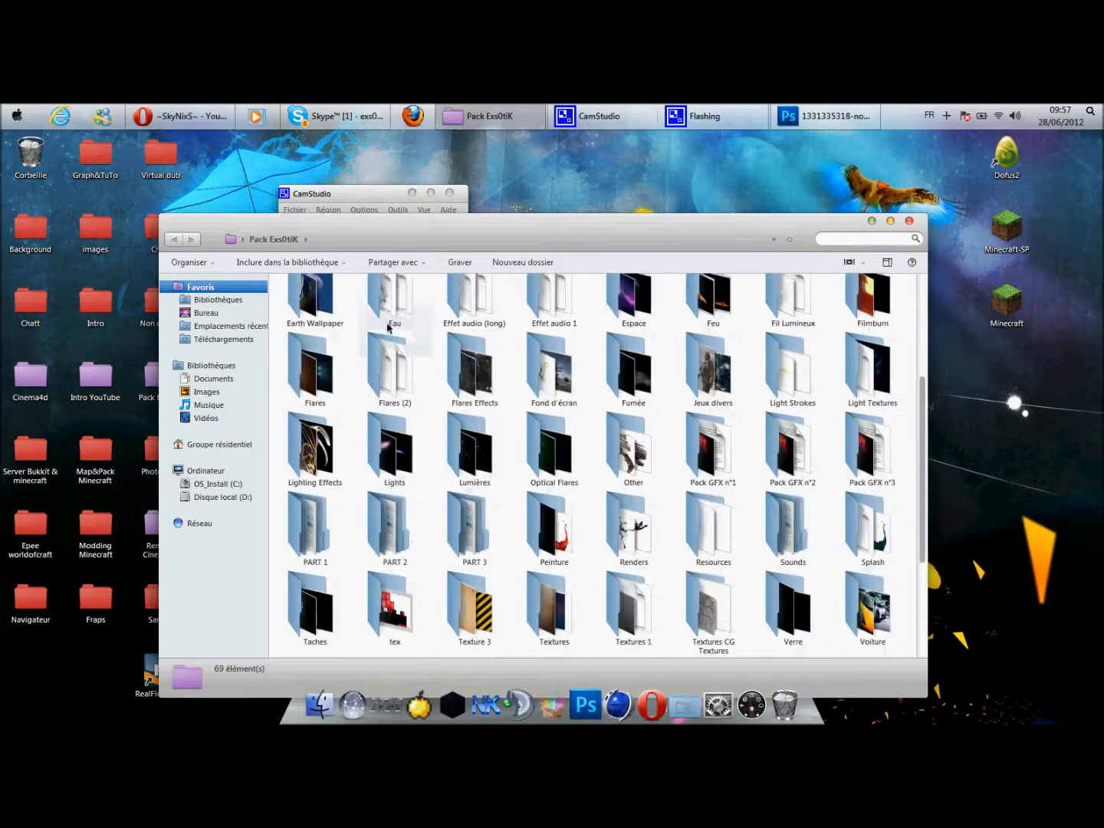
pyautogui.doubleClick(317, 458)
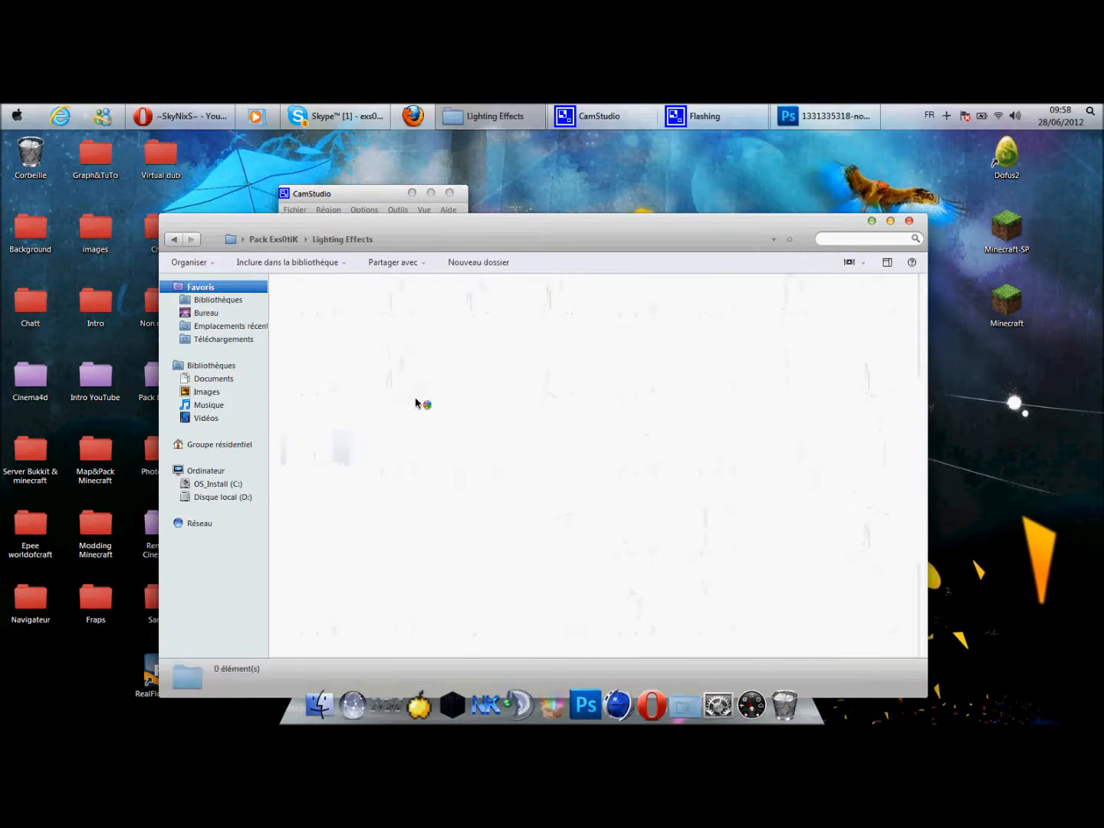
# Place the Lighting_Effect (13) image from the folder into the Photoshop template above the Pepiito layer.
pyautogui.scroll(-3, 417, 403)
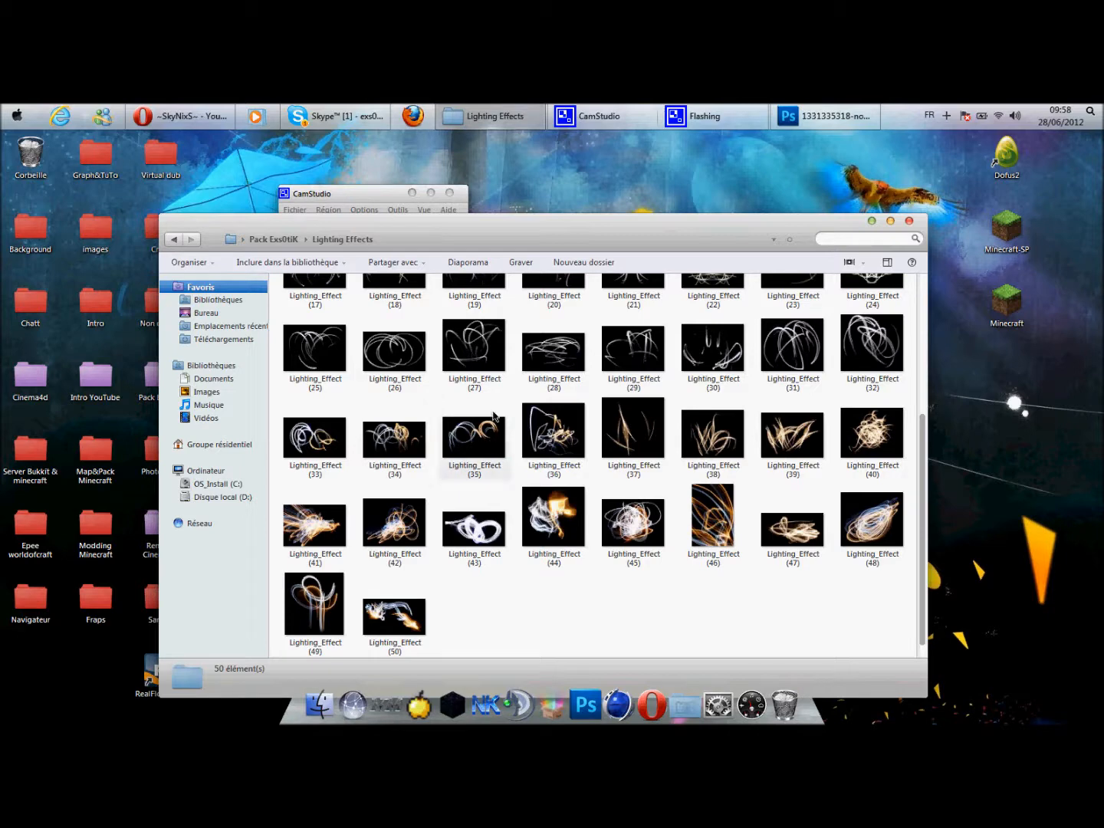
pyautogui.click(569, 512)
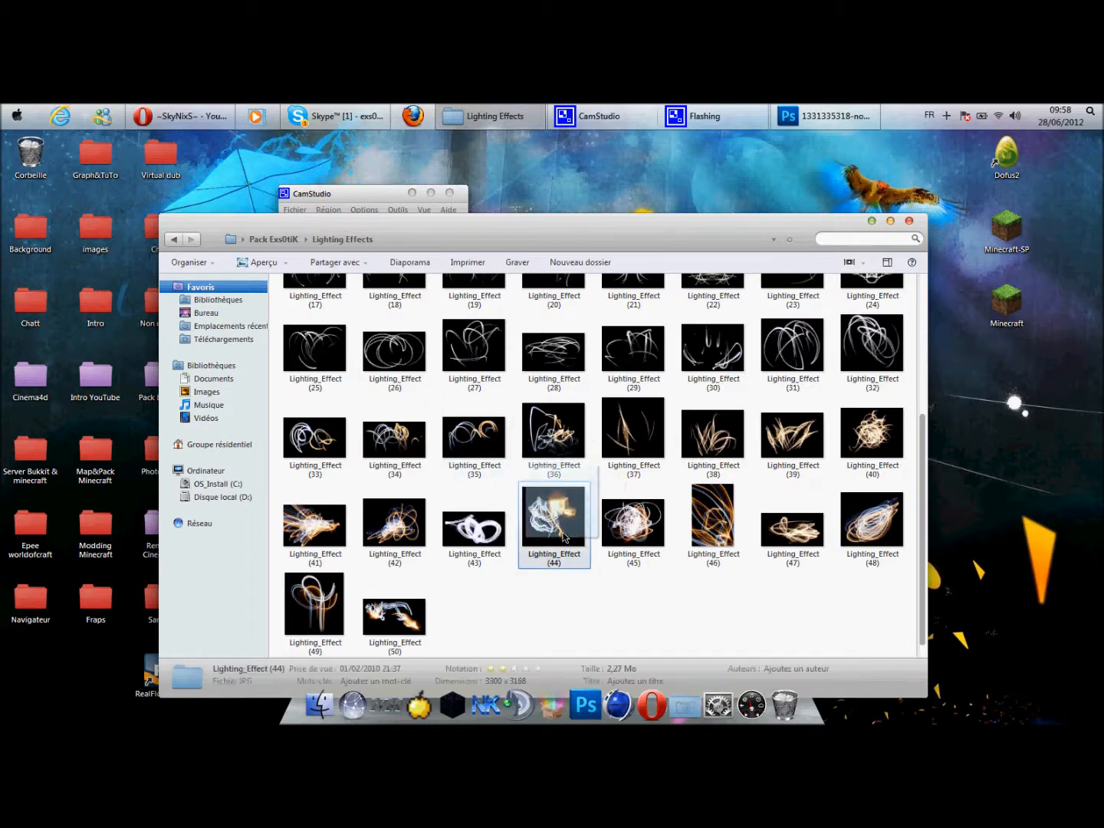
pyautogui.scroll(3, 857, 492)
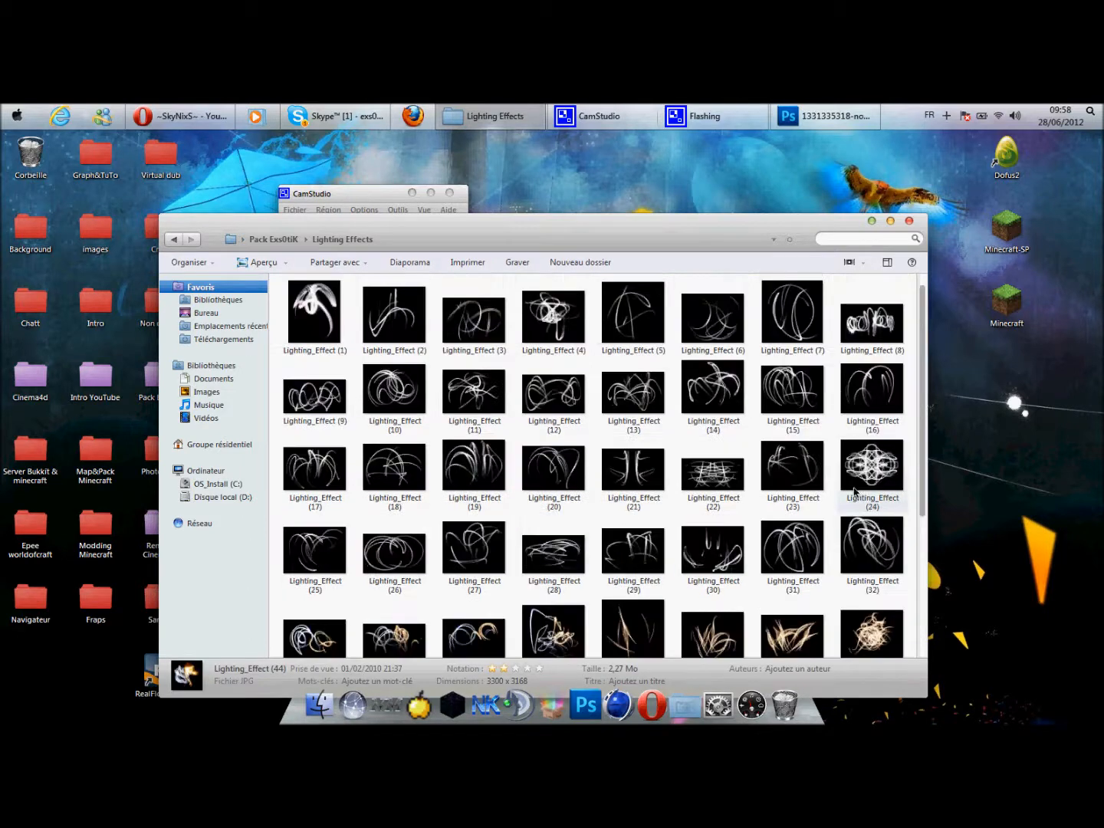
pyautogui.click(669, 411)
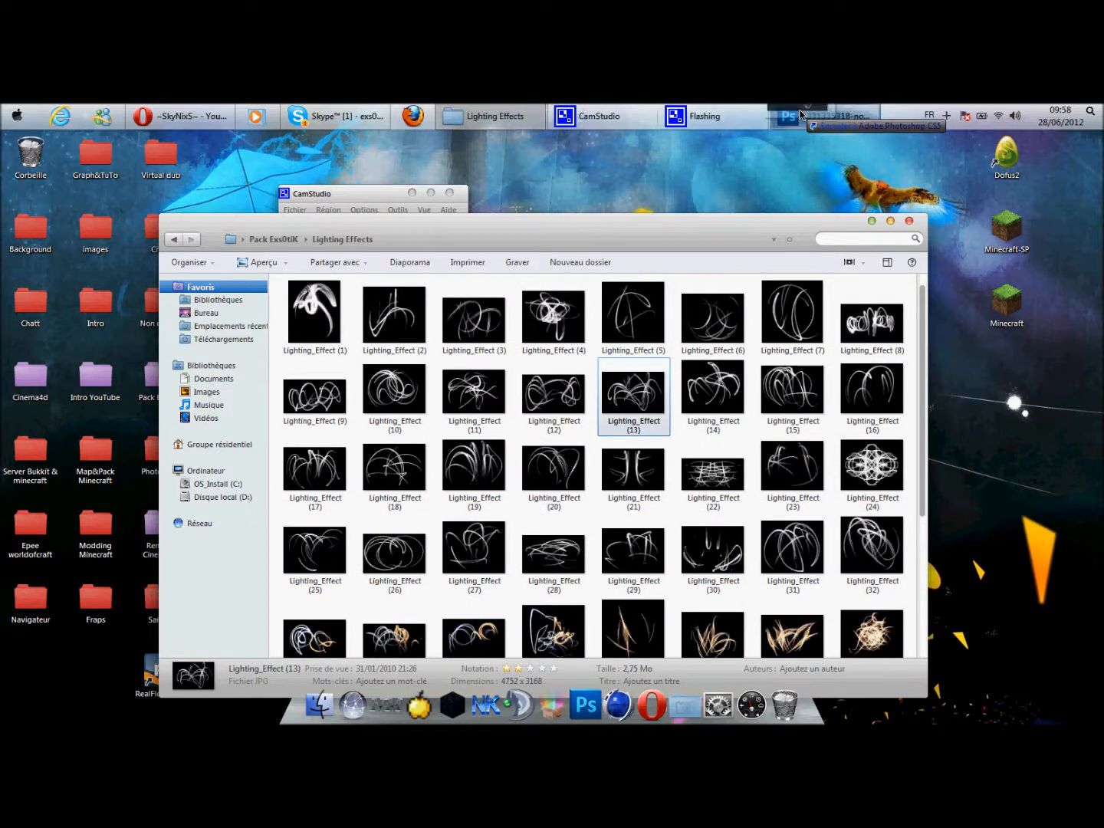
pyautogui.click(799, 115)
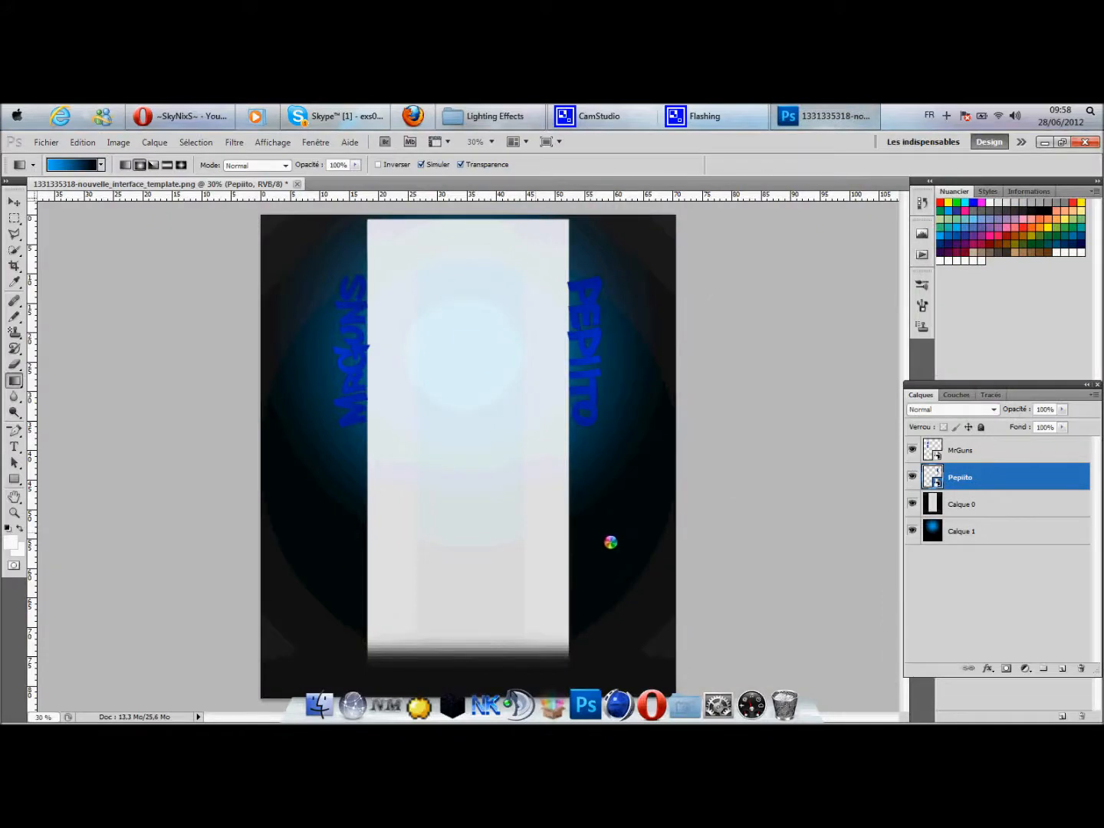
# Rotate Lighting_Effect (13) to about 91°, scale it to about 86% by 85% and position it over the Pepiito logo.
pyautogui.moveTo(635, 598); pyautogui.dragTo(406, 618)
pyautogui.moveTo(431, 523); pyautogui.dragTo(546, 428)
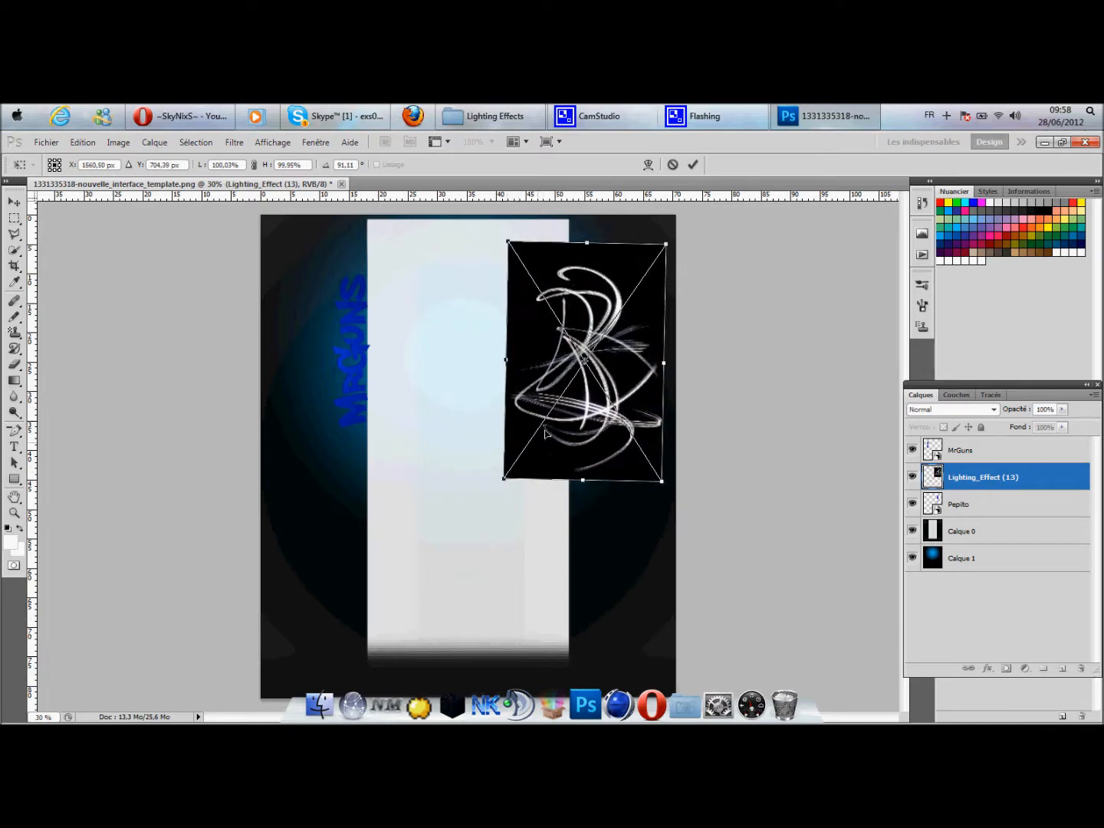
pyautogui.moveTo(502, 480); pyautogui.dragTo(525, 452)
pyautogui.moveTo(568, 382); pyautogui.dragTo(555, 392)
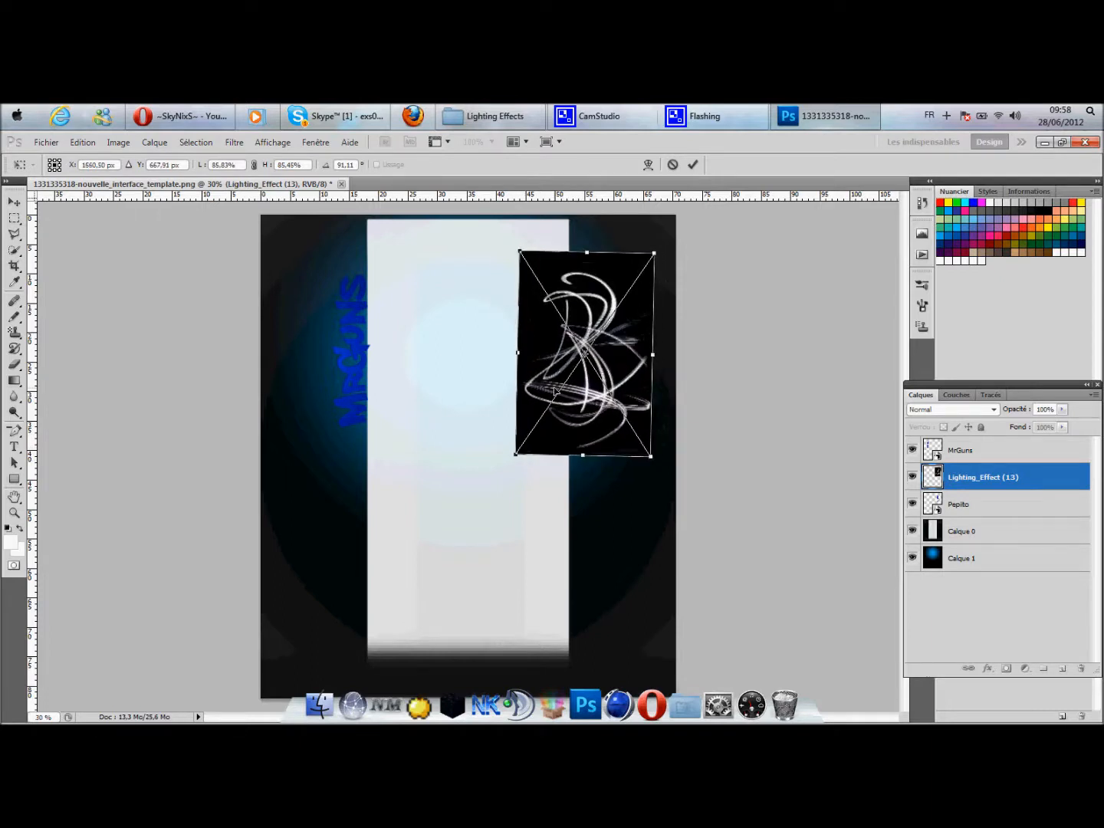
pyautogui.press('g')
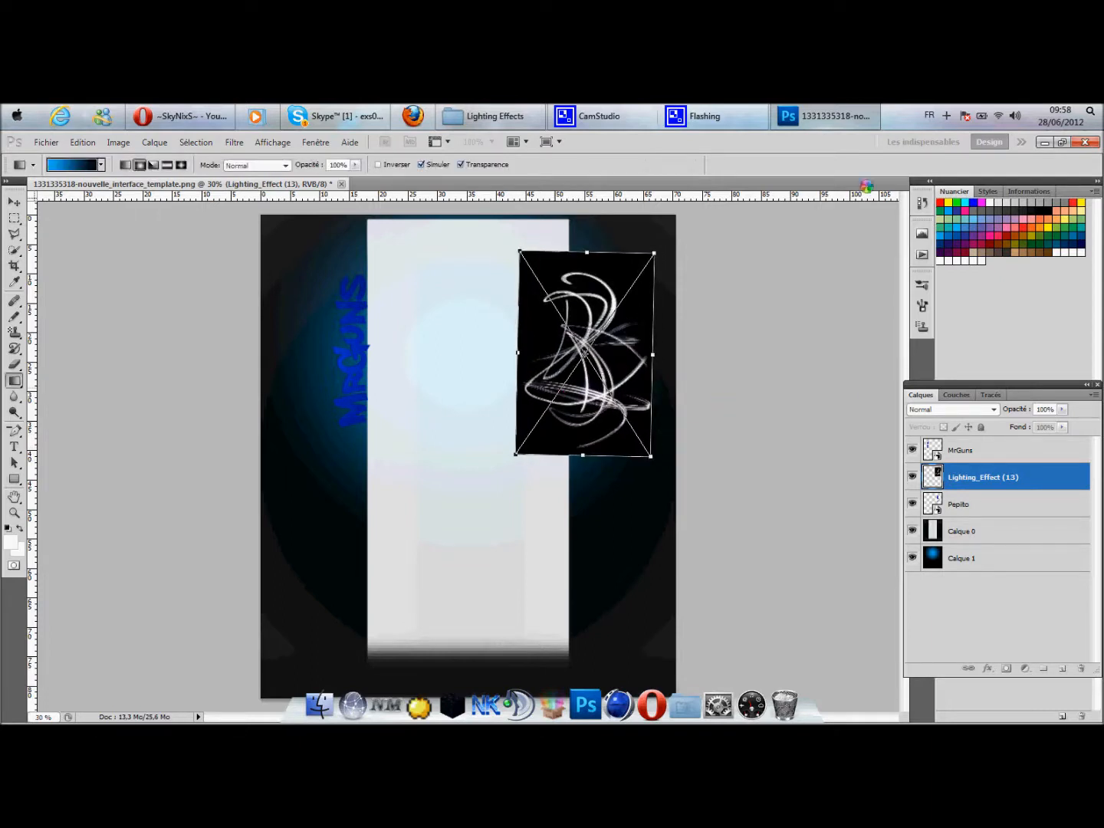
# Set the blend mode of Lighting_Effect (13) to Superposition and move the layer beneath Pepiito.
pyautogui.click(936, 411)
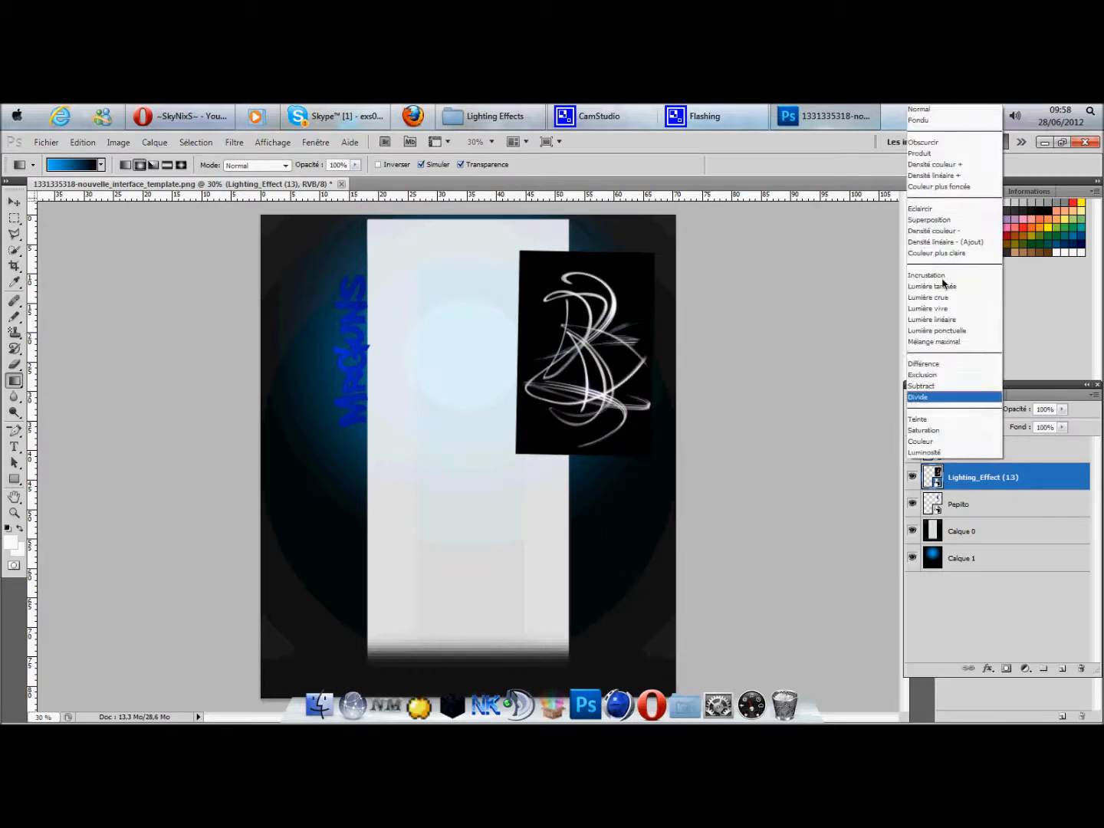
pyautogui.click(1020, 209)
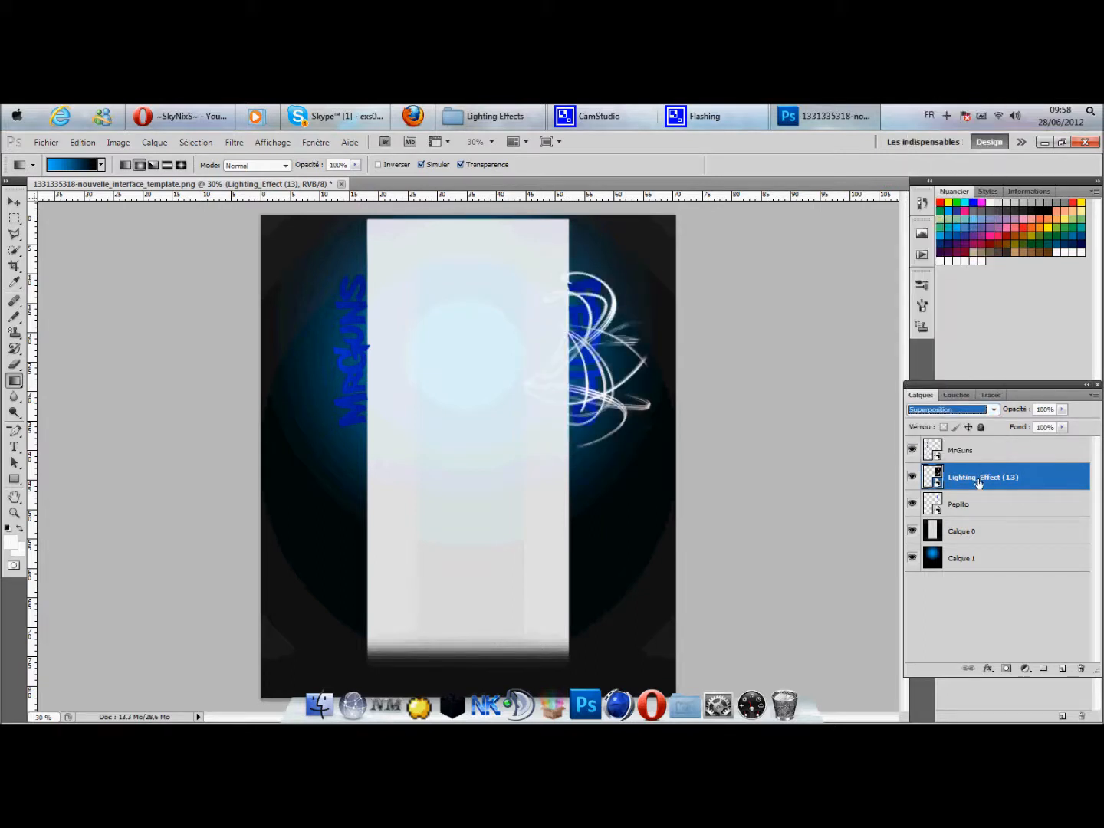
pyautogui.moveTo(977, 481); pyautogui.dragTo(980, 506)
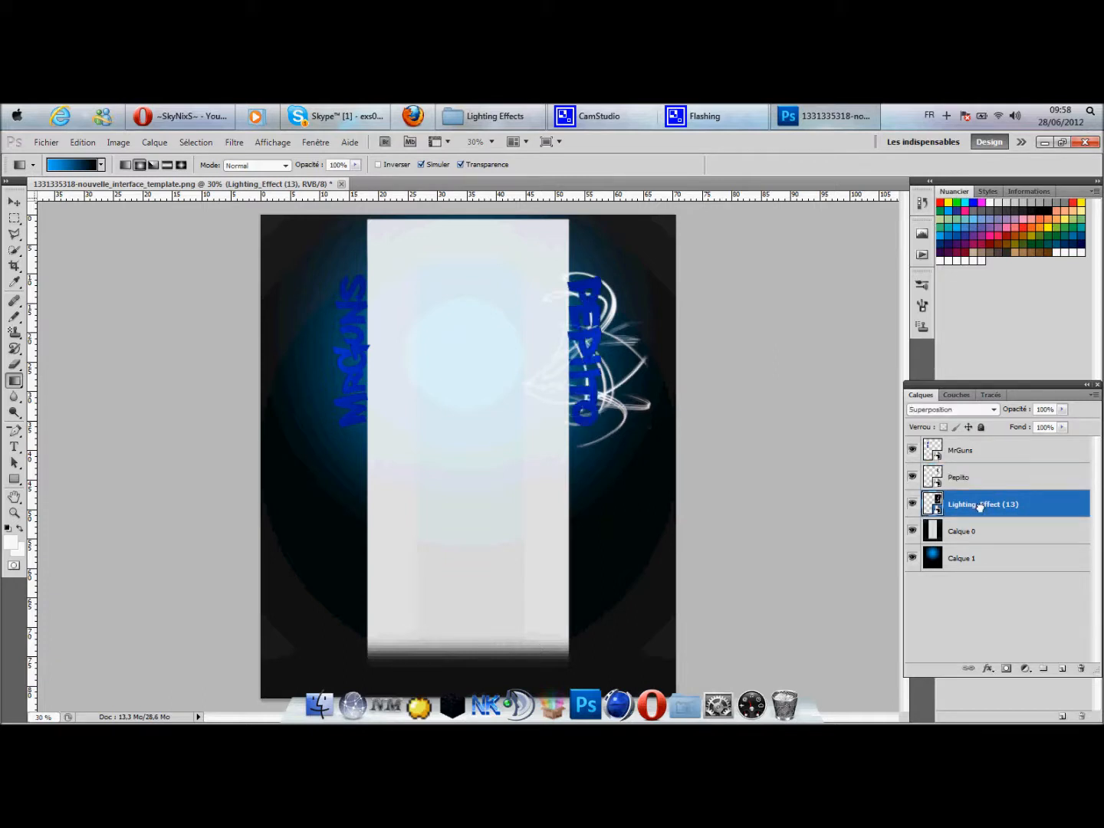
# Rasterize the Lighting_Effect (13) layer.
pyautogui.click(666, 439)
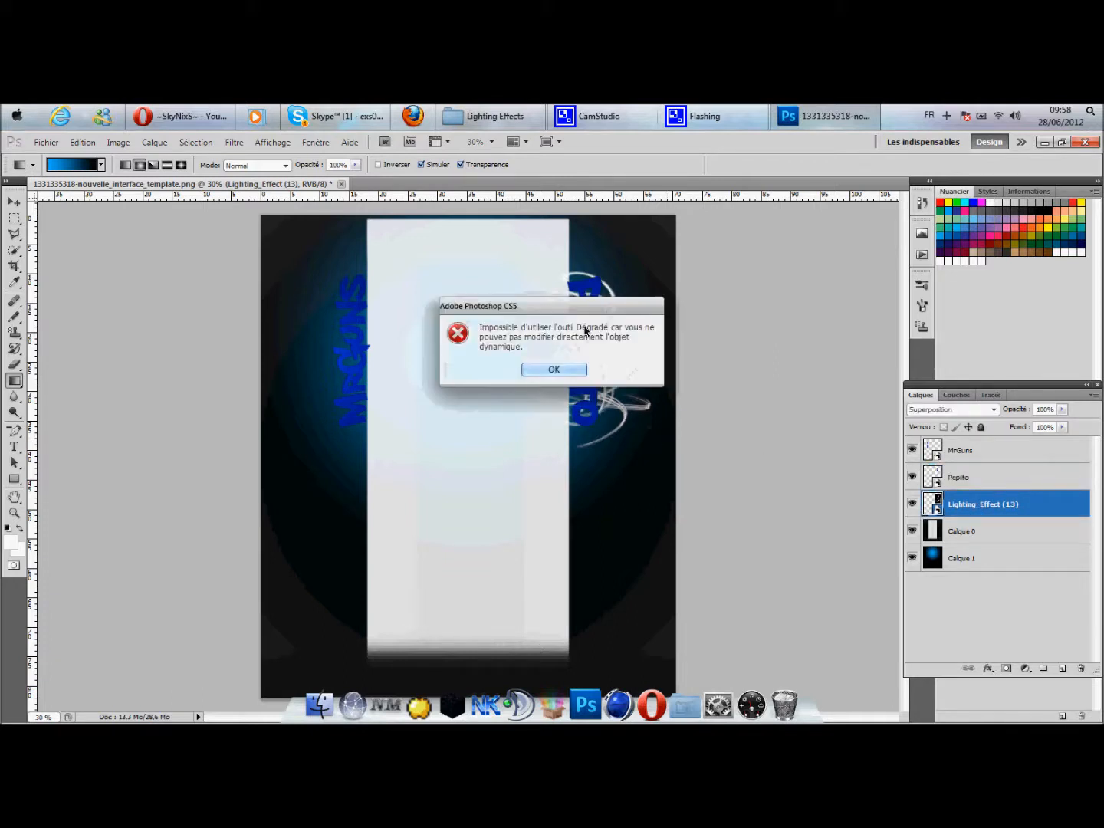
pyautogui.click(563, 369)
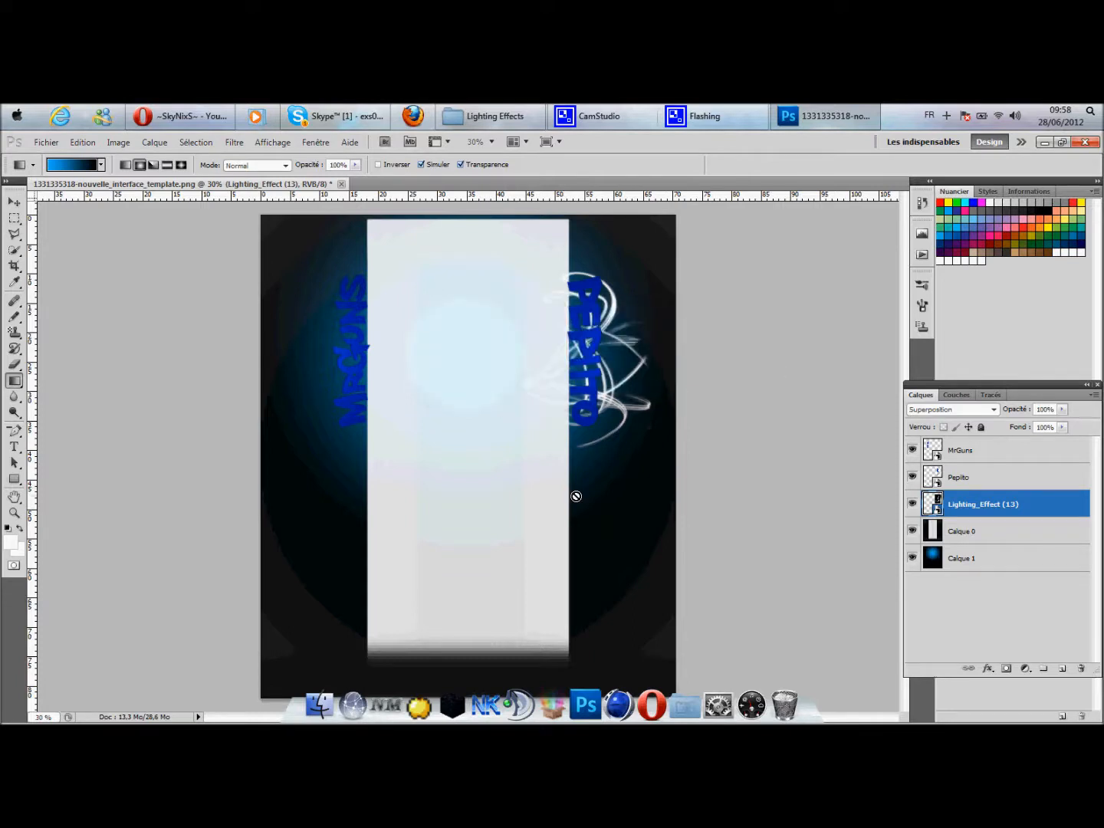
pyautogui.rightClick(963, 505)
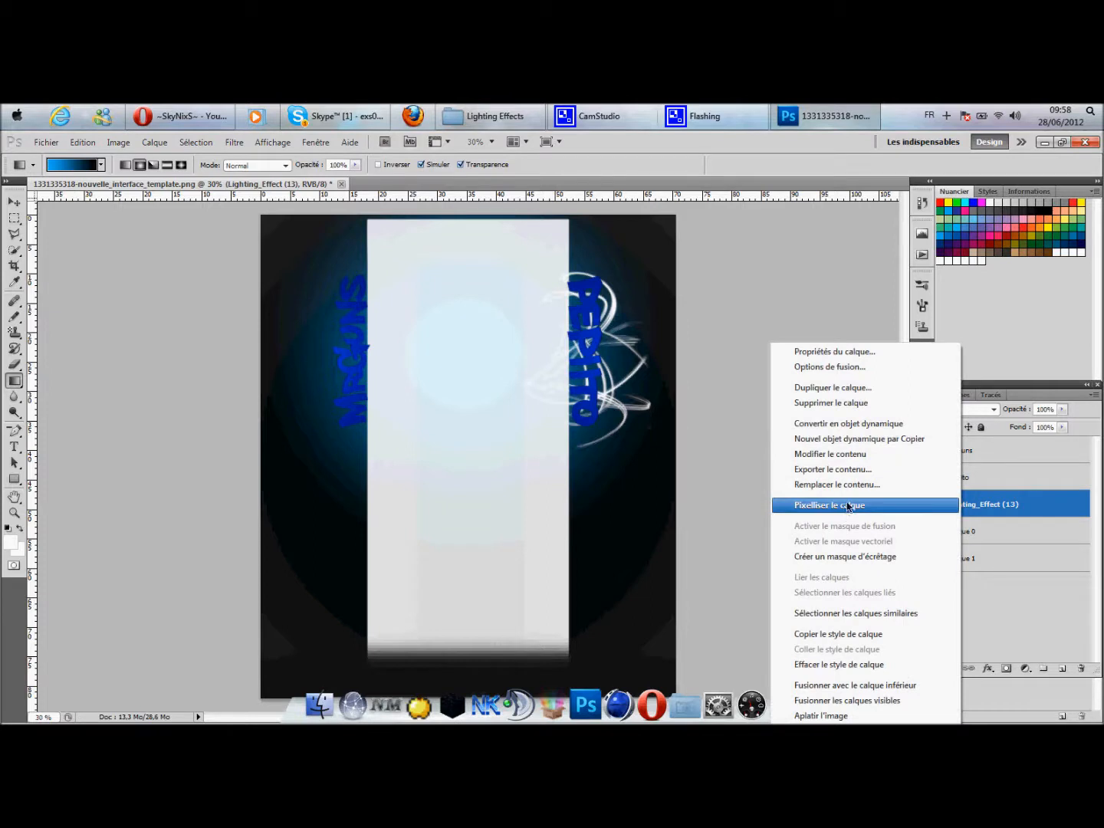
pyautogui.click(849, 505)
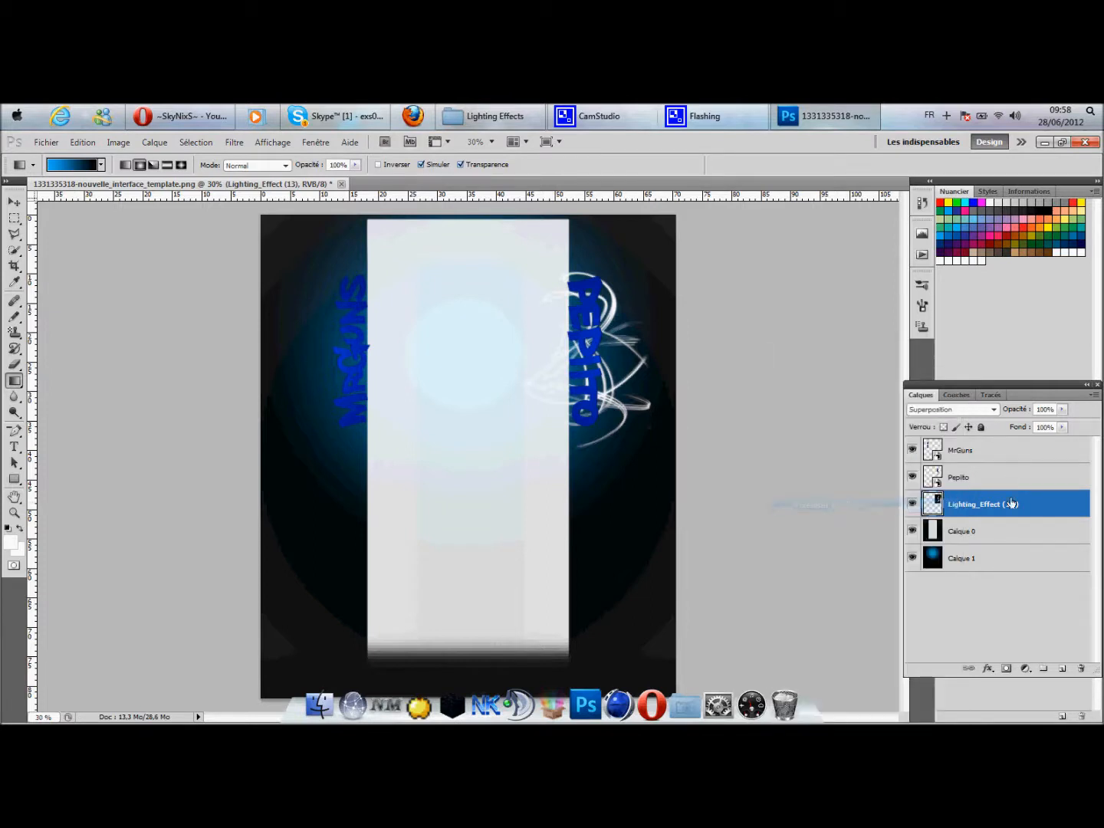
pyautogui.rightClick(986, 516)
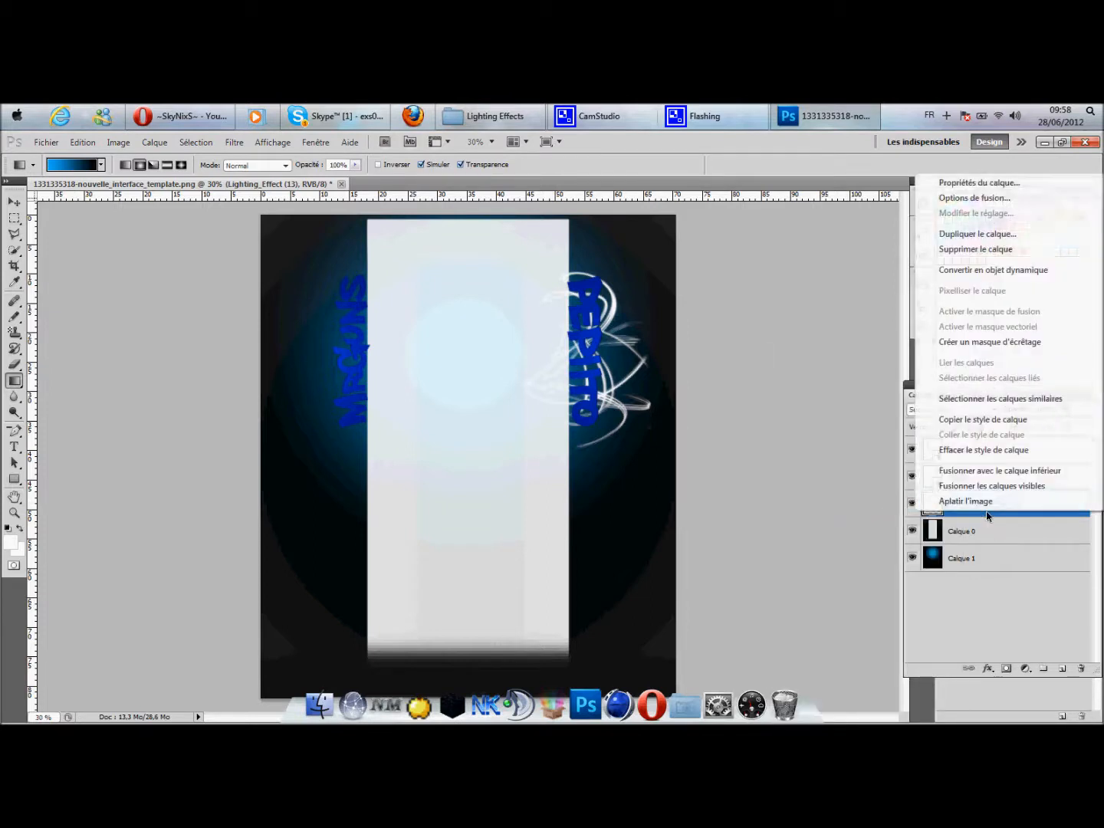
# Apply a Teinte/Saturation adjustment to Lighting_Effect (13) with Teinte +26 and Luminosité -65.
pyautogui.click(119, 142)
pyautogui.moveTo(144, 176)
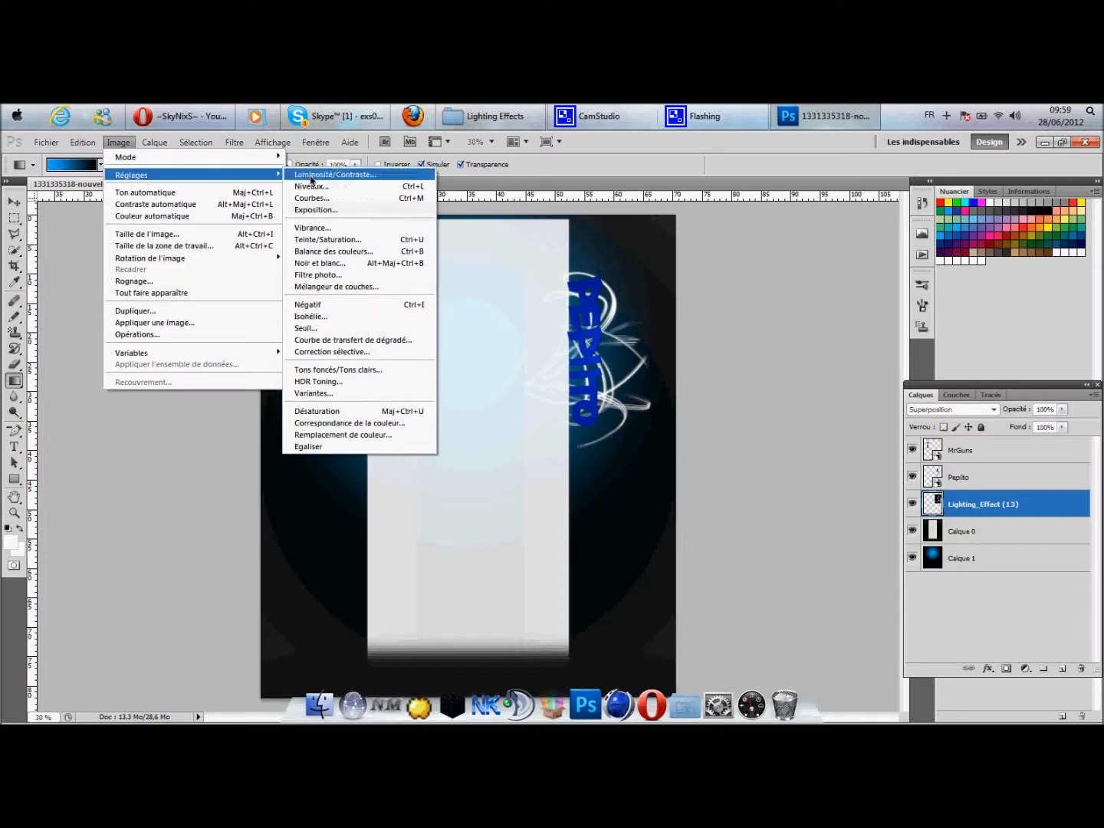
pyautogui.click(338, 241)
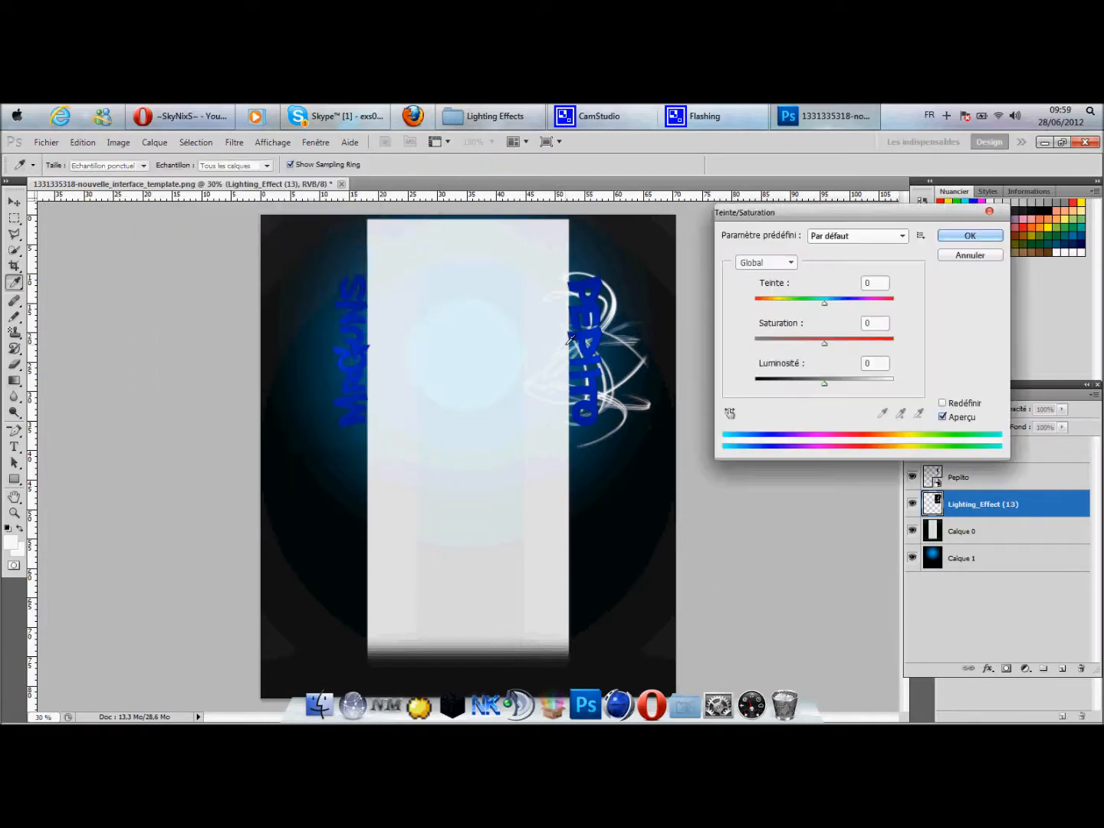
pyautogui.moveTo(825, 305)
pyautogui.mouseDown()
pyautogui.moveTo(782, 305)
pyautogui.moveTo(856, 309)
pyautogui.moveTo(734, 305)
pyautogui.moveTo(837, 303)
pyautogui.mouseUp()
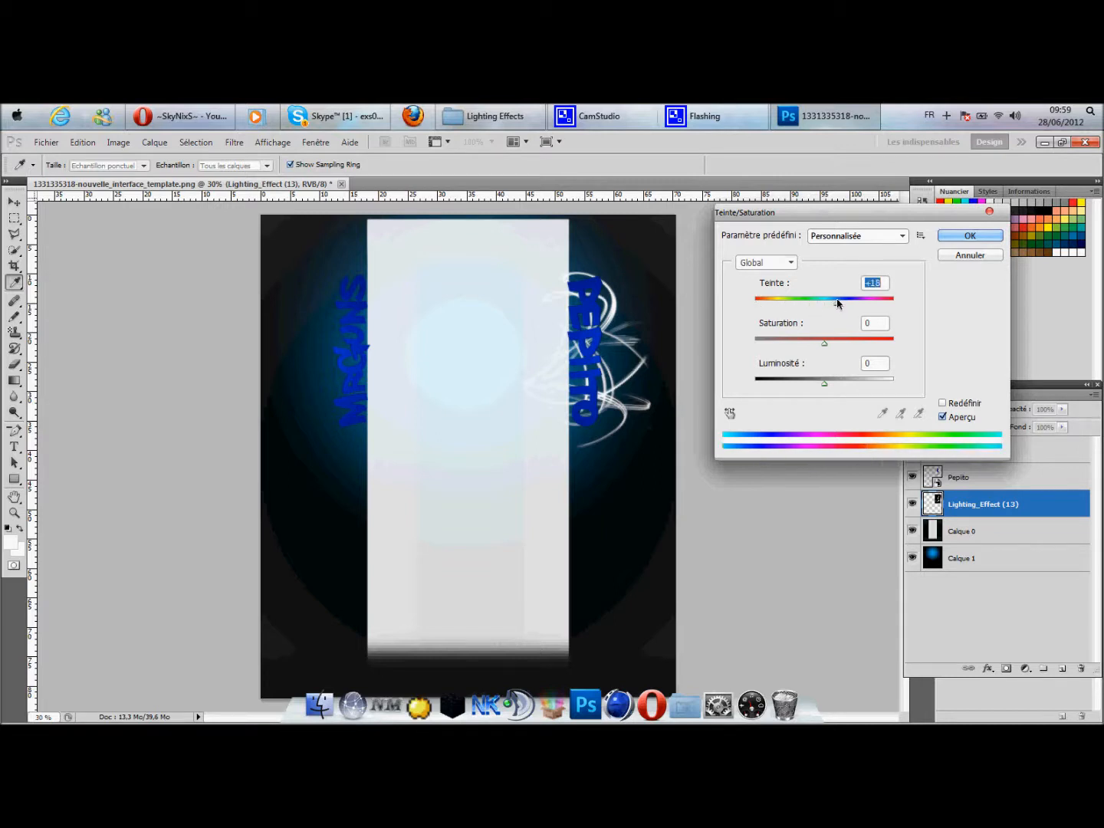
pyautogui.moveTo(837, 308); pyautogui.dragTo(842, 307)
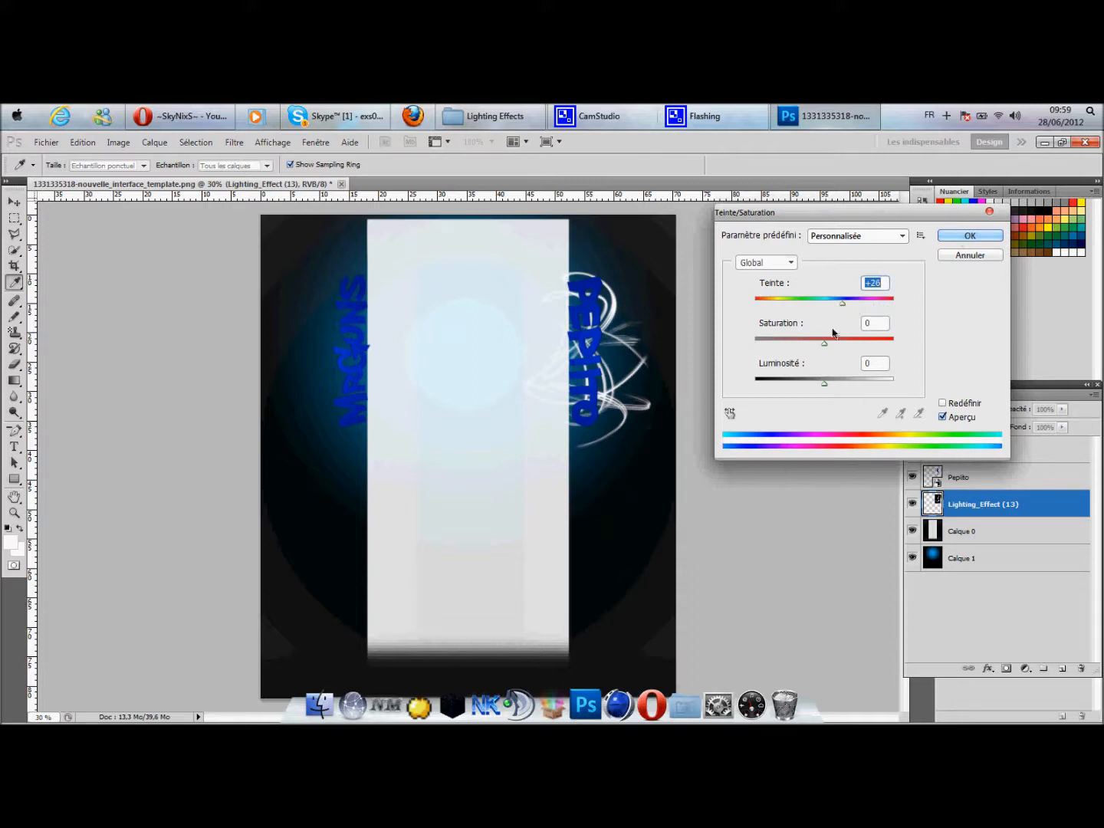
pyautogui.moveTo(824, 383); pyautogui.dragTo(773, 382)
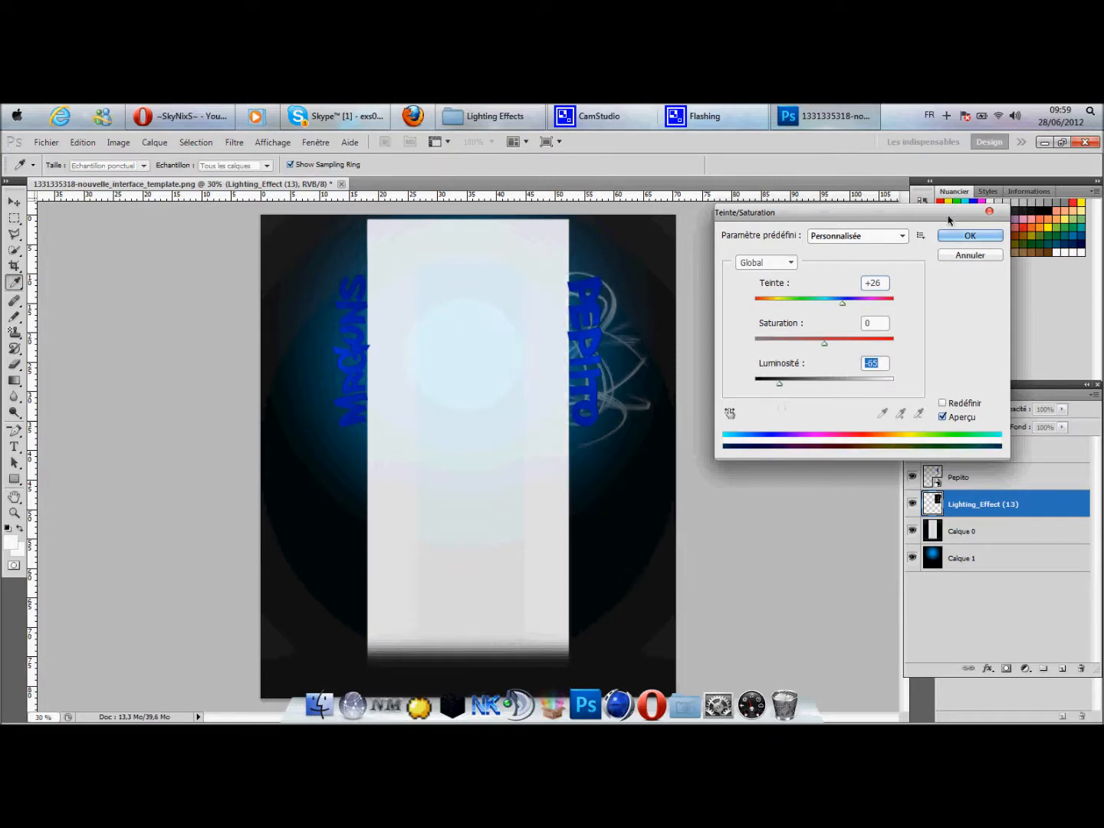
pyautogui.click(969, 237)
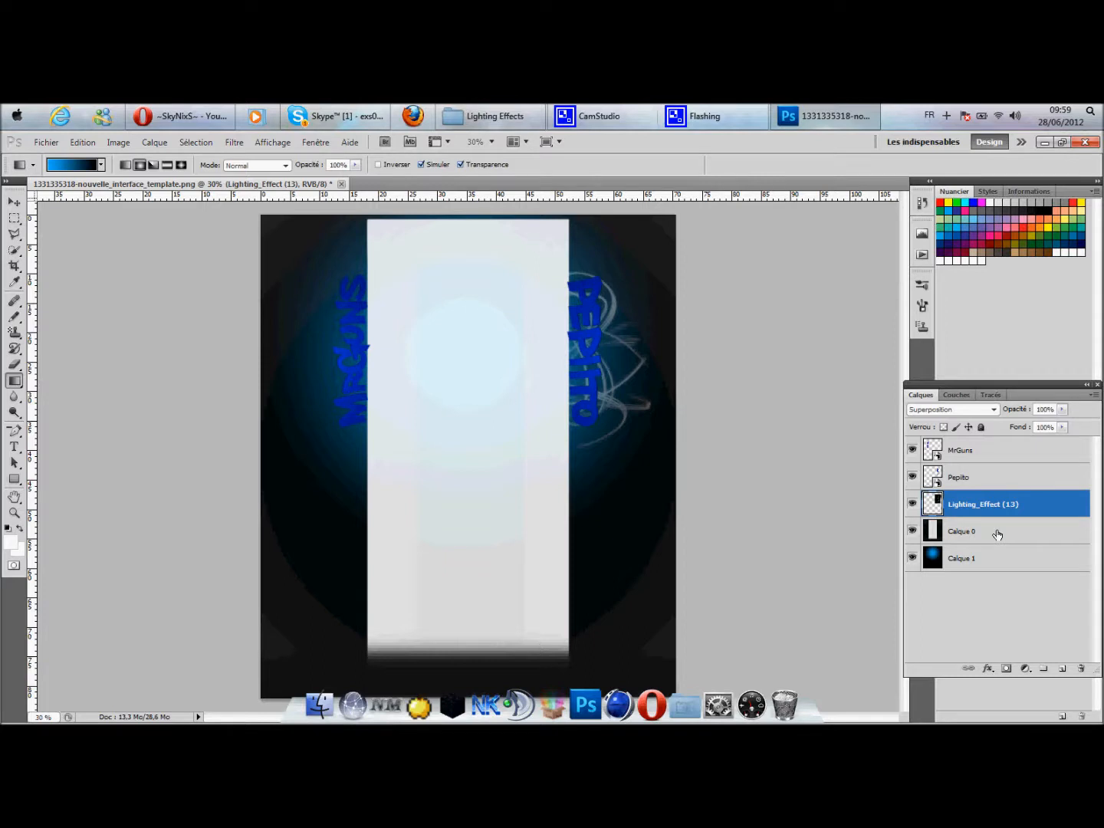
# Duplicate the Lighting_Effect (13) layer and flip the copy horizontally.
pyautogui.hotkey('ctrl', 'j')
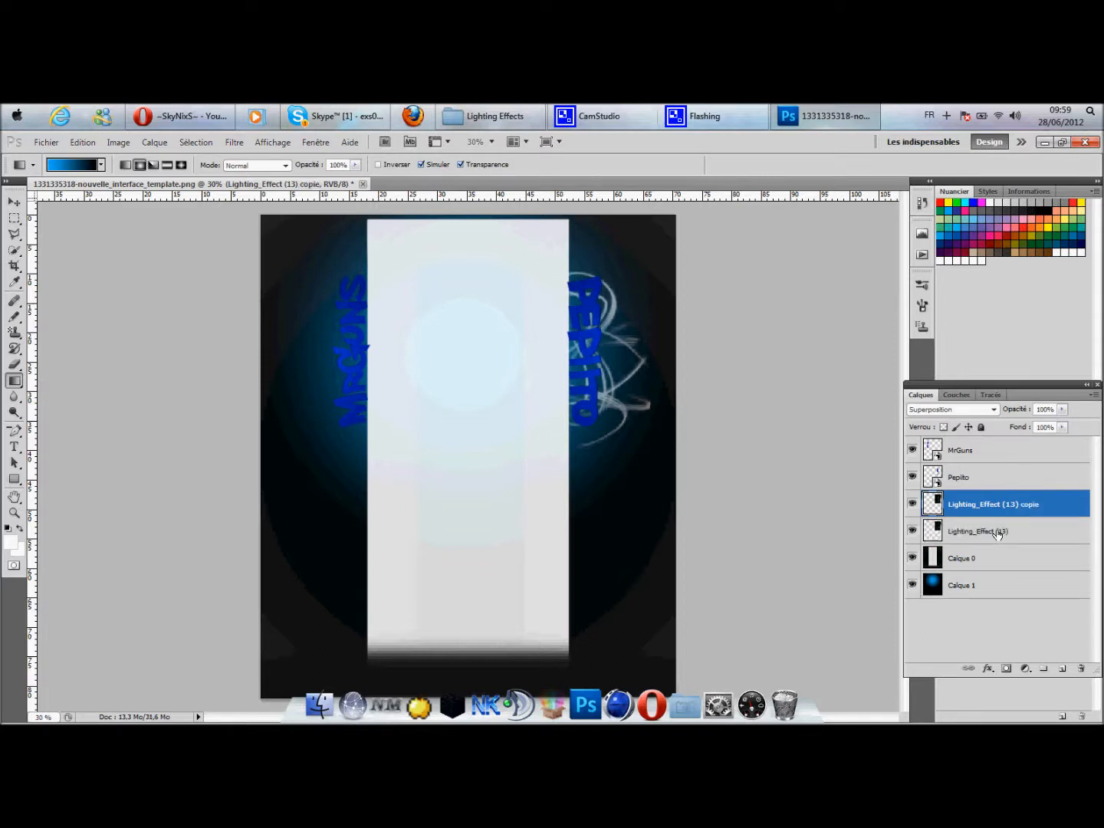
pyautogui.hotkey('ctrl', 't')
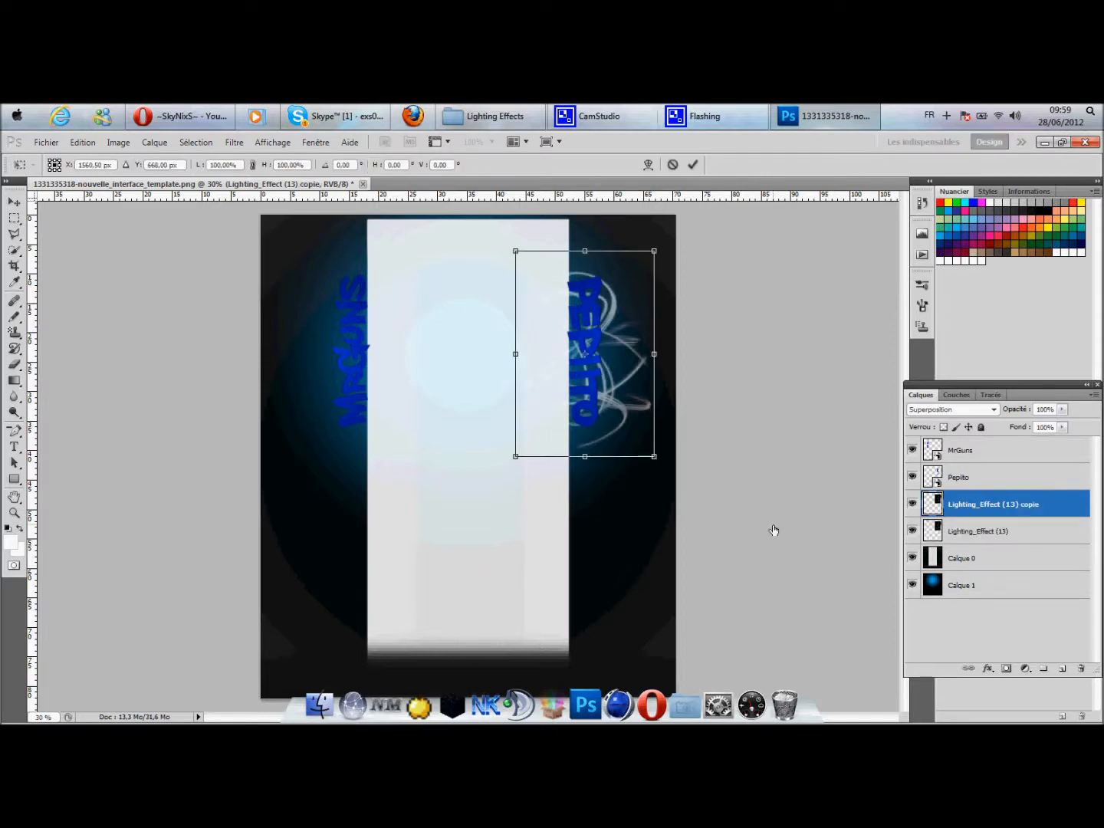
pyautogui.rightClick(614, 387)
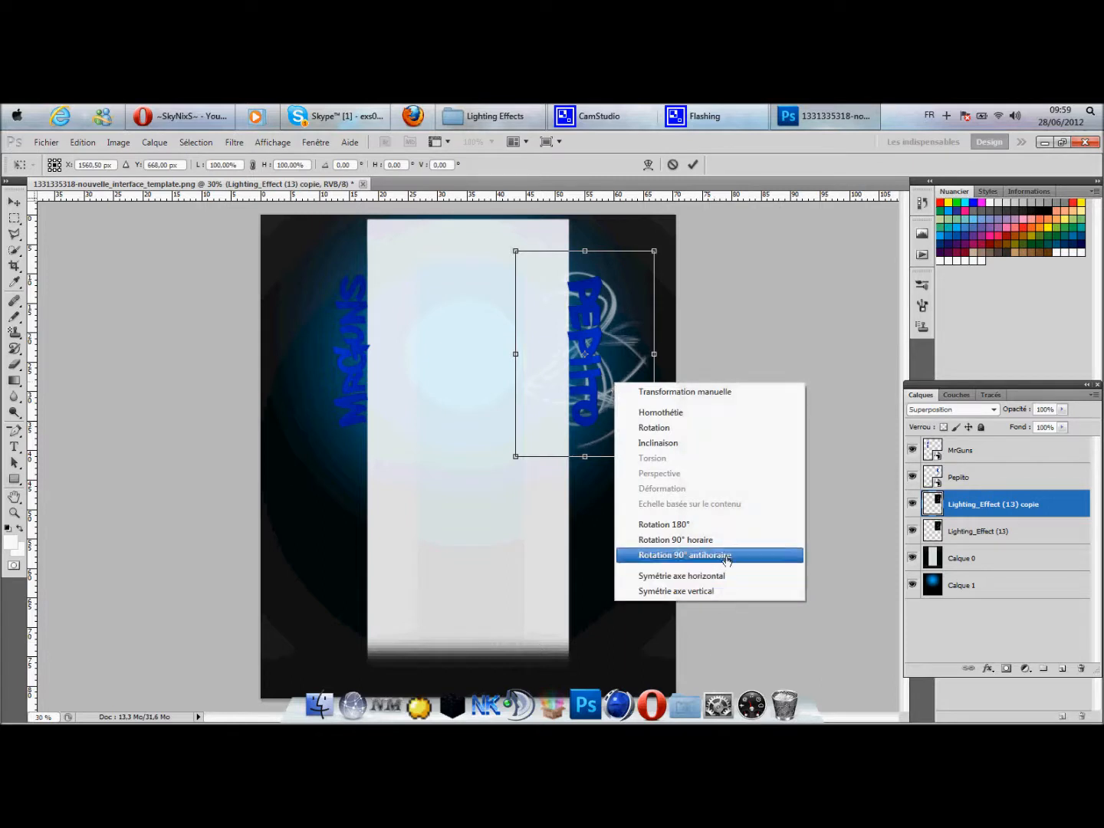
pyautogui.click(719, 583)
# Move the flipped Lighting_Effect (13) copy behind the MrGuns logo, centred at about X 438 px, Y 654 px.
pyautogui.moveTo(538, 399); pyautogui.dragTo(354, 386)
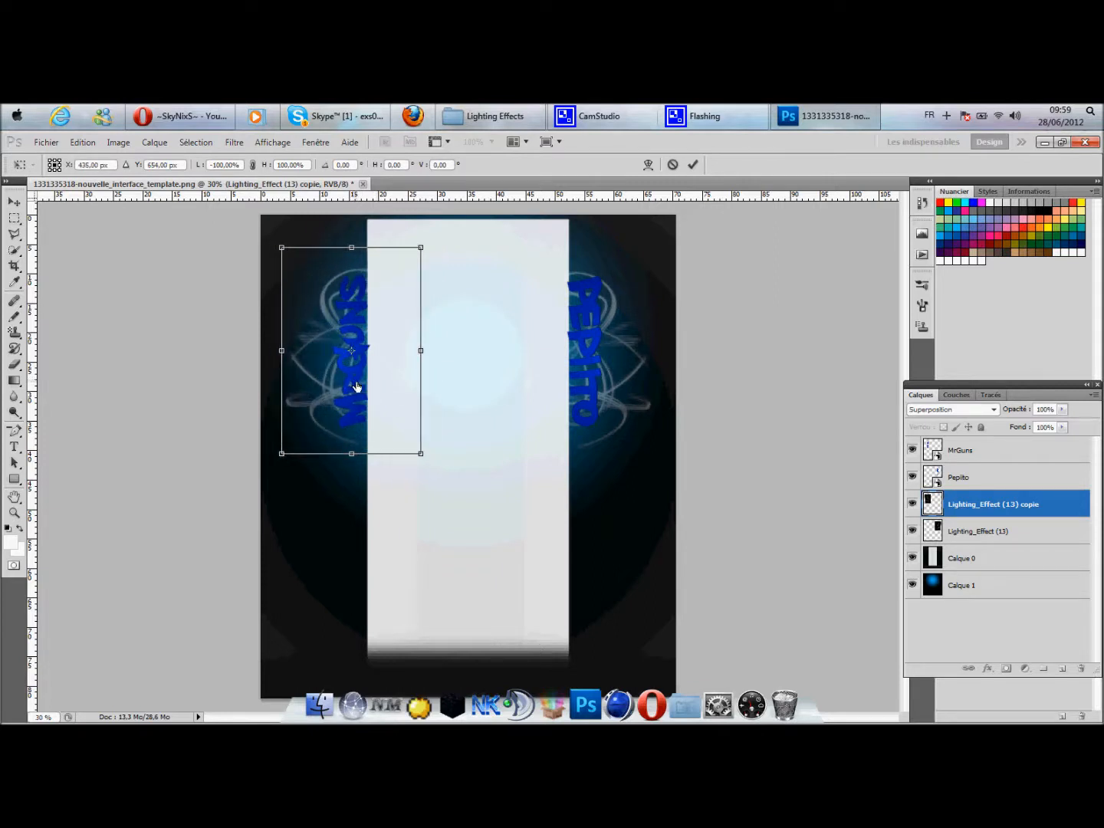
pyautogui.press('Right')
pyautogui.press('Right')
pyautogui.press('Right')
pyautogui.press('Right')
pyautogui.press('Right')
pyautogui.press('Right')
pyautogui.press('Right')
pyautogui.press('Right')
pyautogui.press('Right')
pyautogui.press('Right')
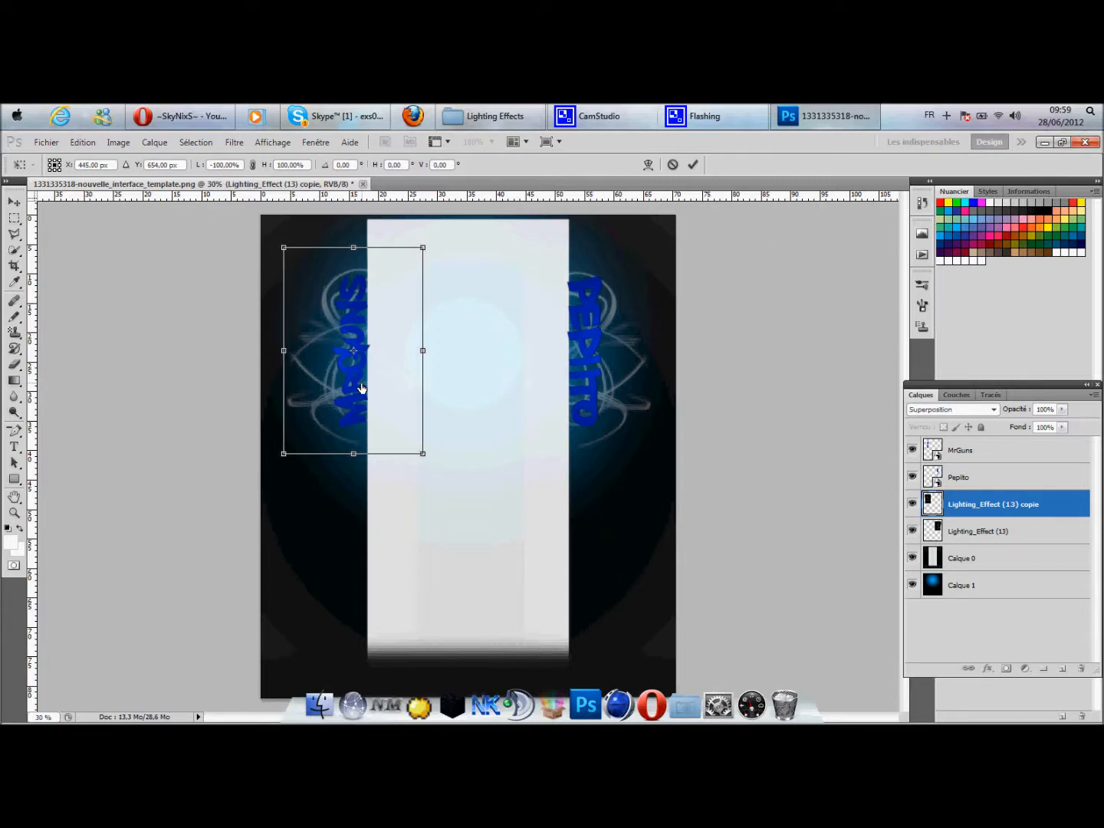
pyautogui.press('Left')
pyautogui.press('Left')
pyautogui.press('Left')
pyautogui.press('Left')
pyautogui.press('Left')
pyautogui.press('Left')
pyautogui.press('Left')
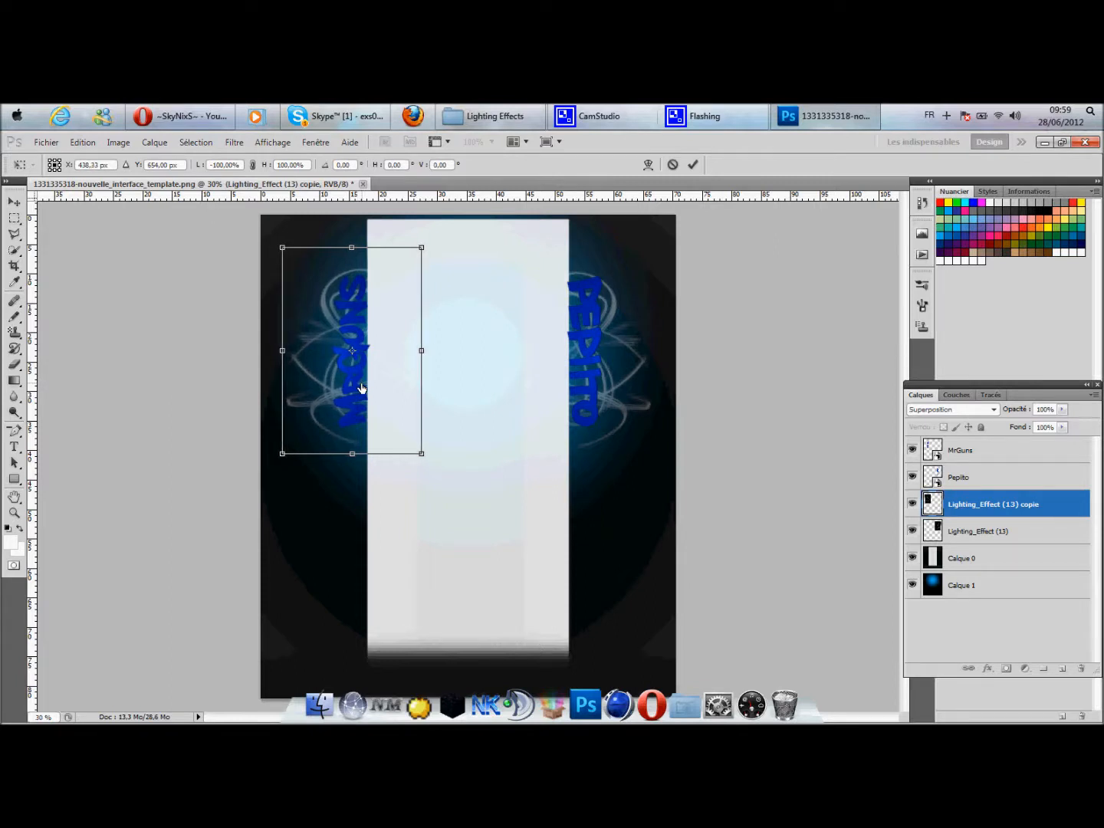
pyautogui.press('Return')
pyautogui.press('g')
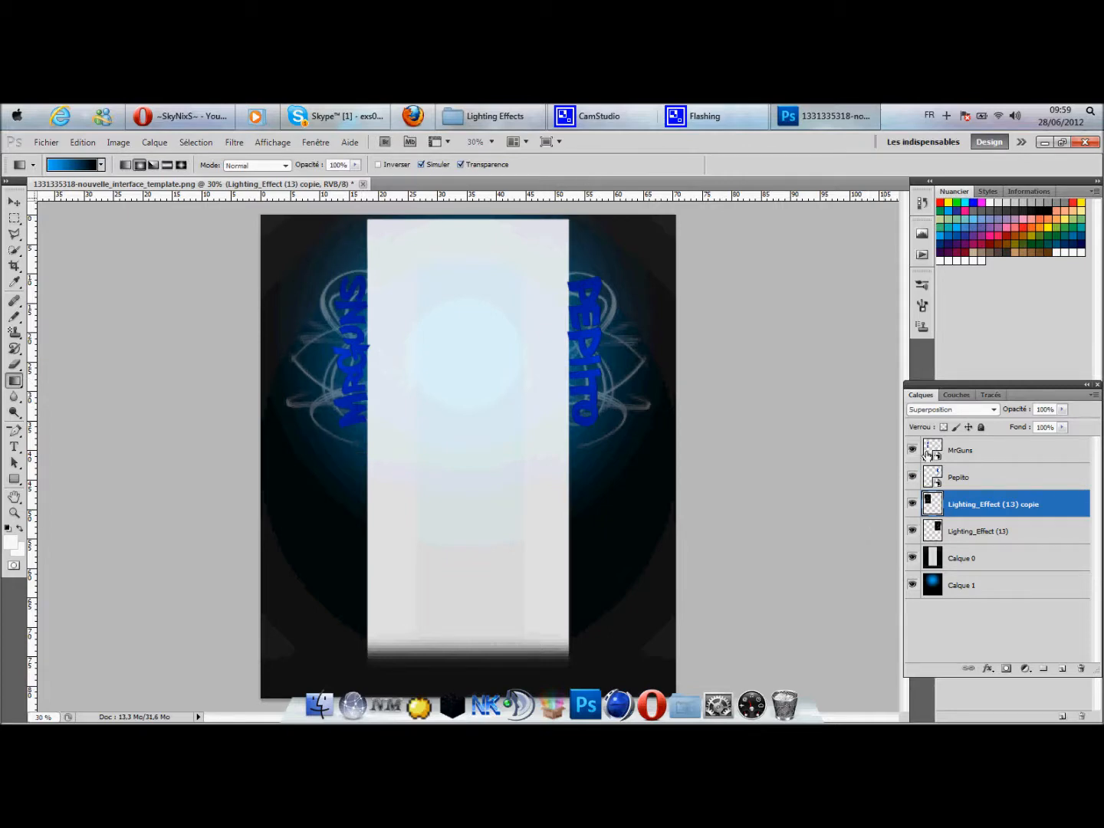
# Place the Light_Strokes (11) image from the Light Strokes folder of Pack Exs0tiK into the background document.
pyautogui.click(469, 113)
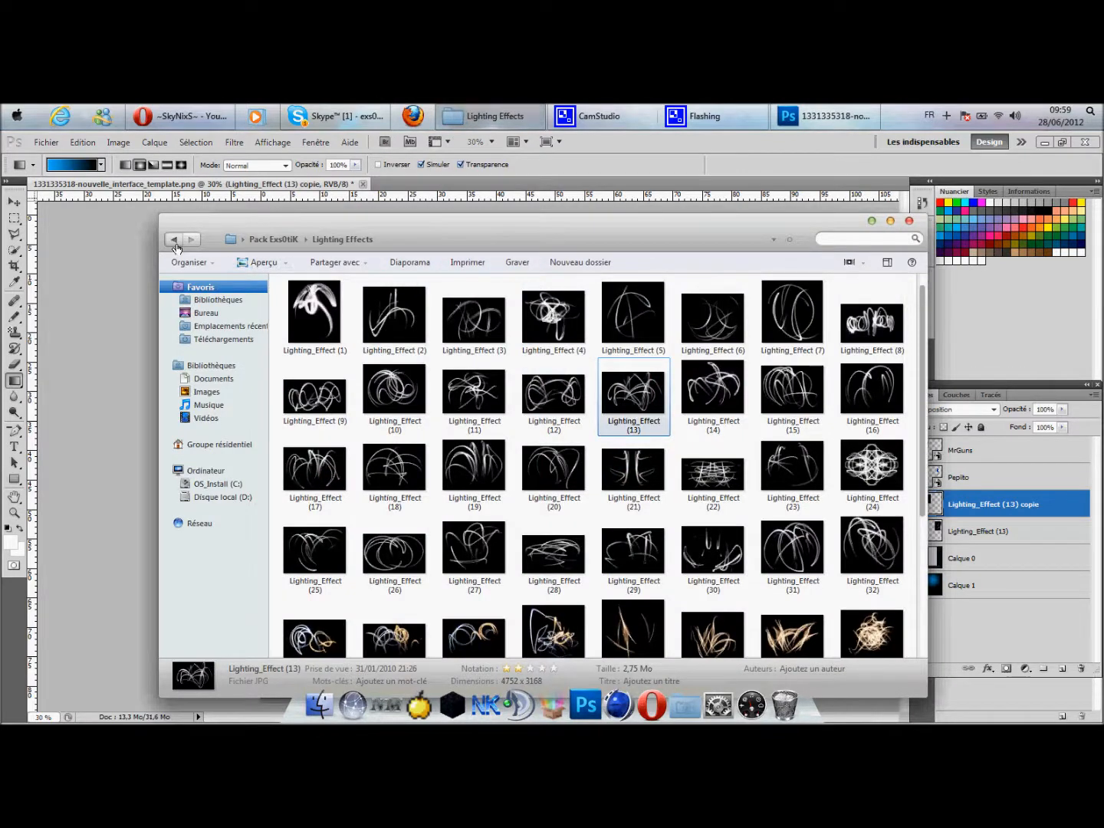
pyautogui.click(175, 241)
pyautogui.scroll(-5, 442, 416)
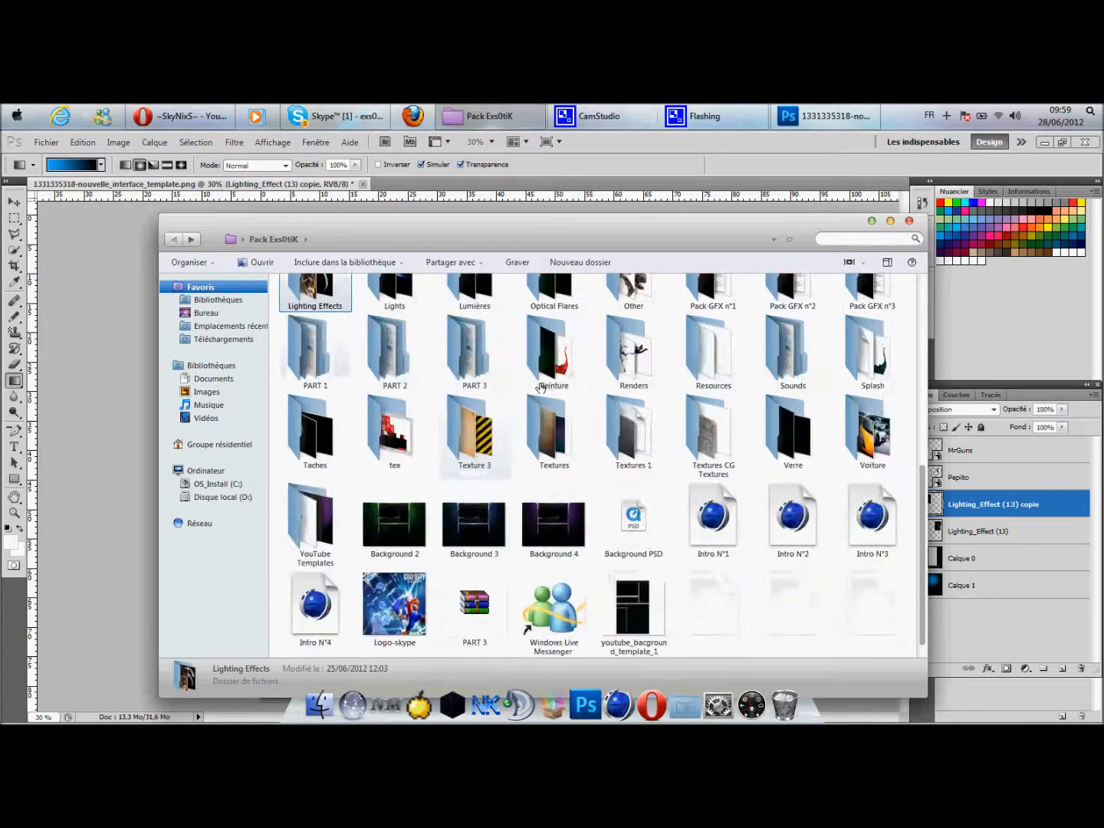
pyautogui.scroll(3, 541, 387)
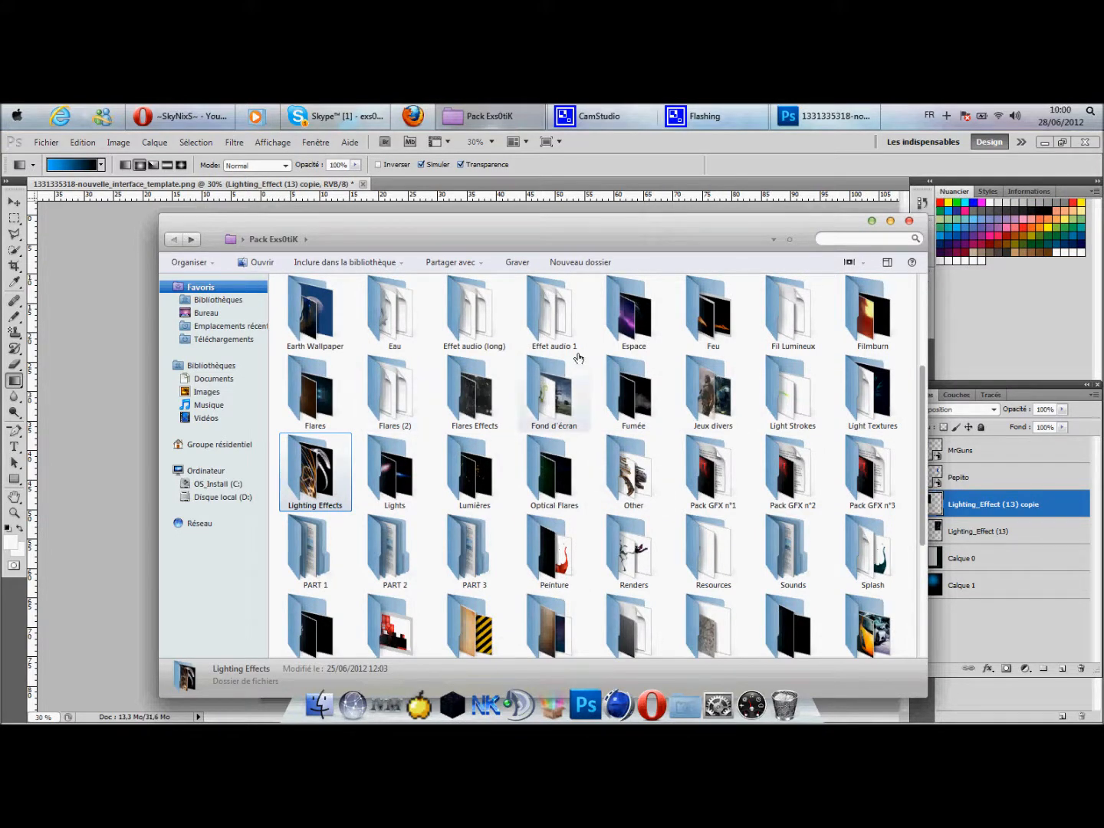
pyautogui.doubleClick(794, 413)
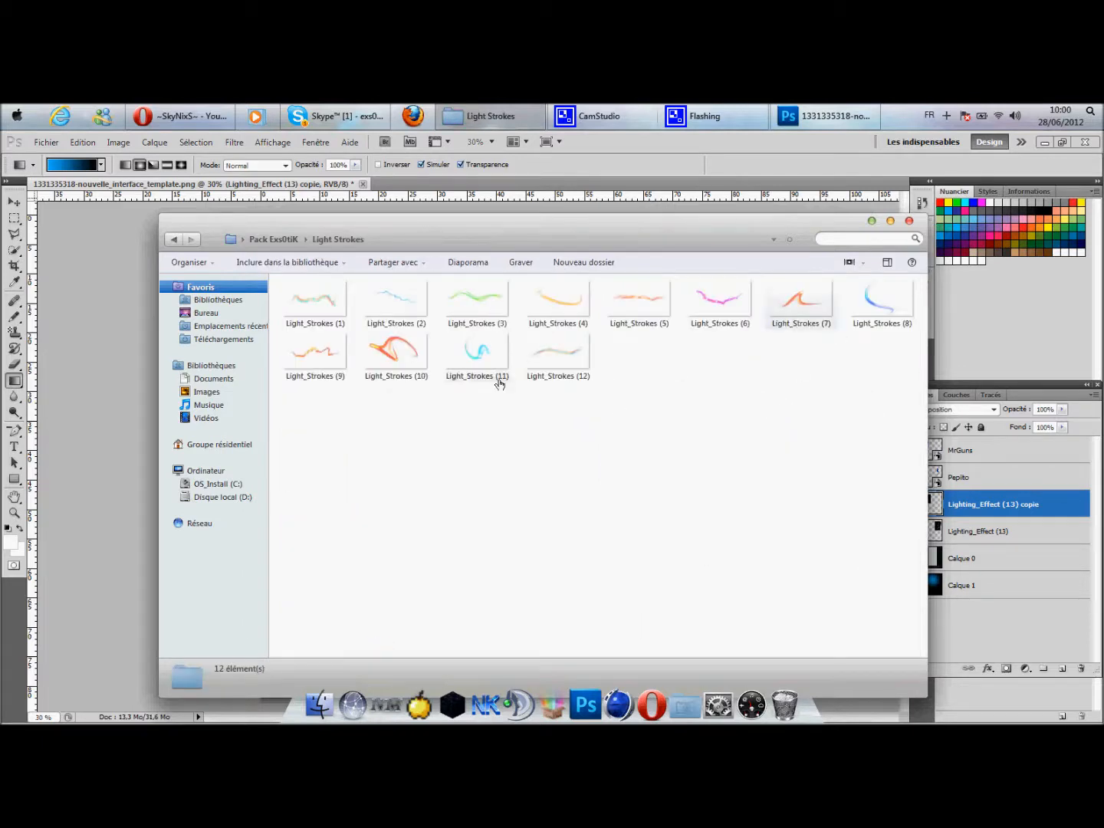
pyautogui.moveTo(476, 353); pyautogui.dragTo(104, 429)
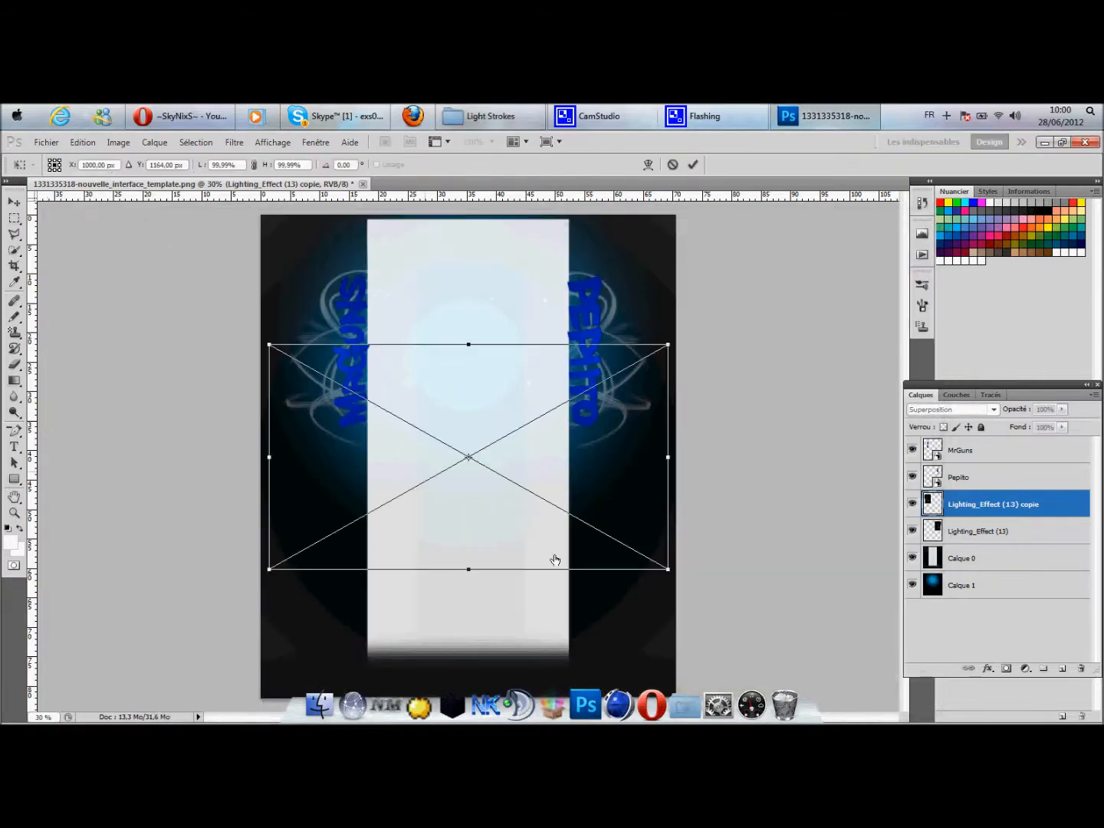
# Rotate the placed light stroke about -119°, scale it to about 62.5% by 71%, and position it around the lower end of MrGuns.
pyautogui.moveTo(794, 445); pyautogui.dragTo(735, 261)
pyautogui.moveTo(591, 433); pyautogui.dragTo(445, 406)
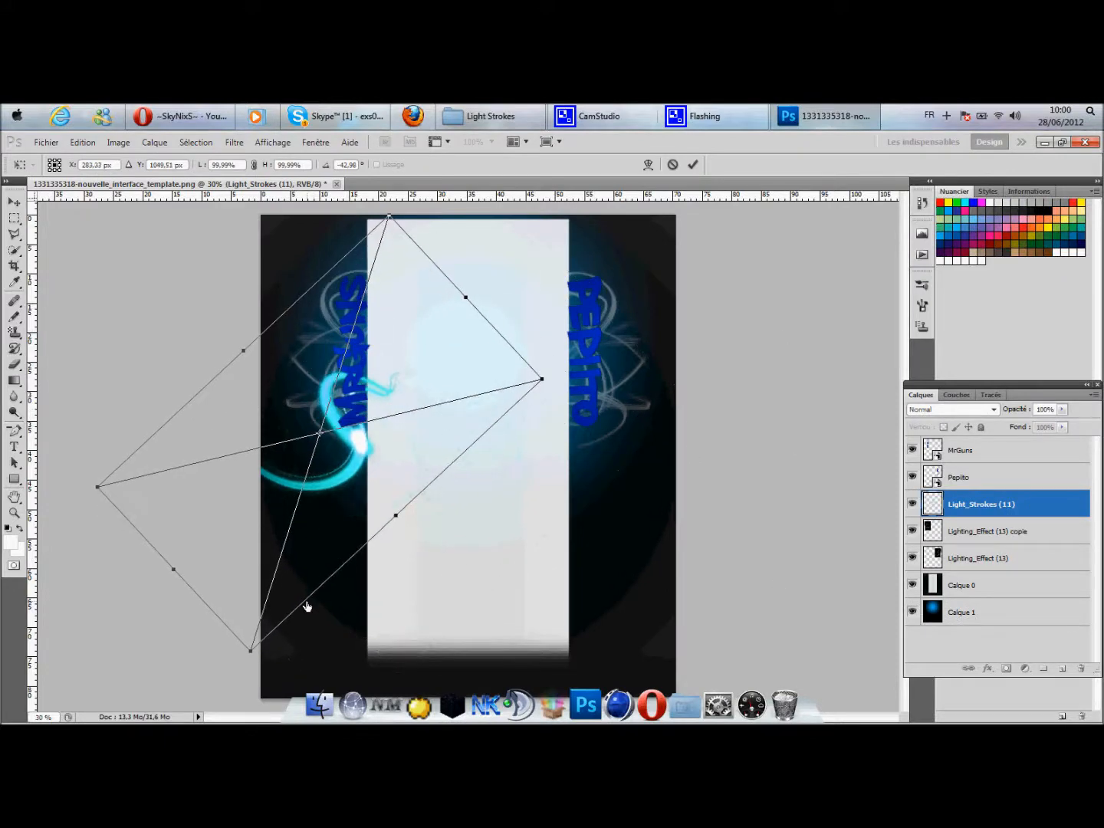
pyautogui.moveTo(250, 652); pyautogui.dragTo(312, 502)
pyautogui.moveTo(330, 416); pyautogui.dragTo(385, 450)
pyautogui.moveTo(463, 472); pyautogui.dragTo(493, 346)
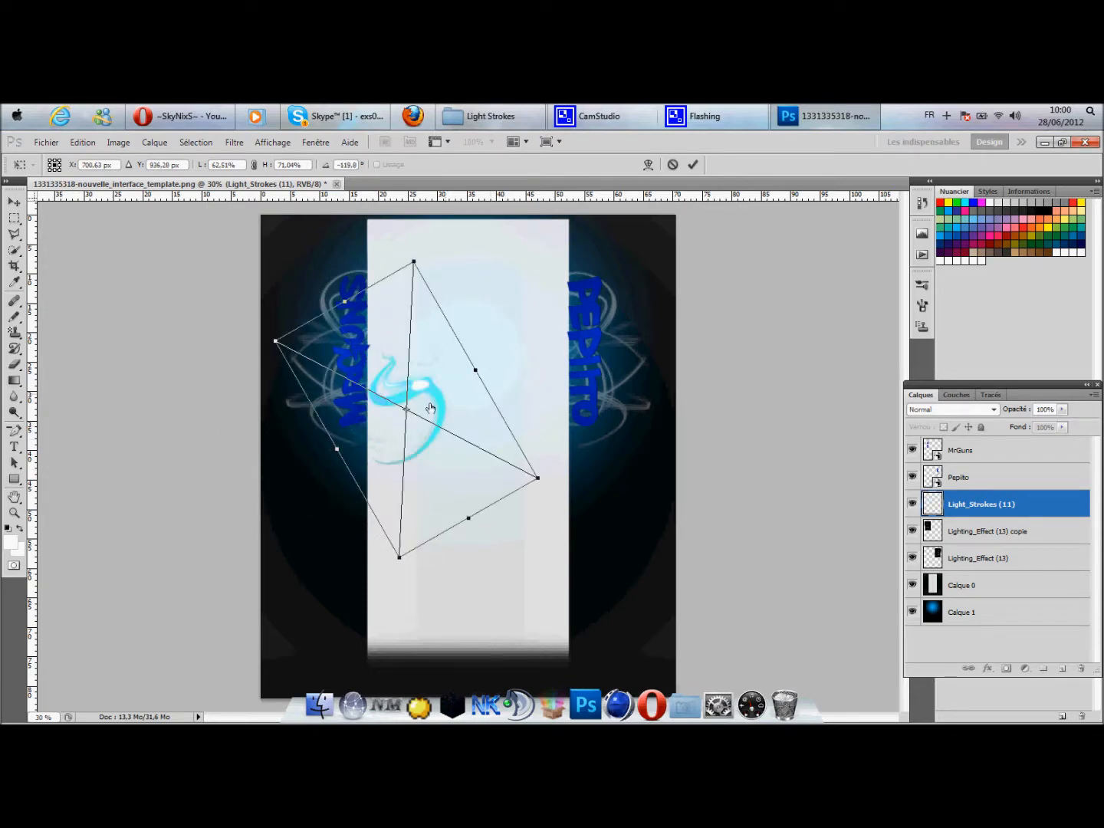
pyautogui.moveTo(406, 410); pyautogui.dragTo(372, 440)
pyautogui.press('Return')
pyautogui.press('g')
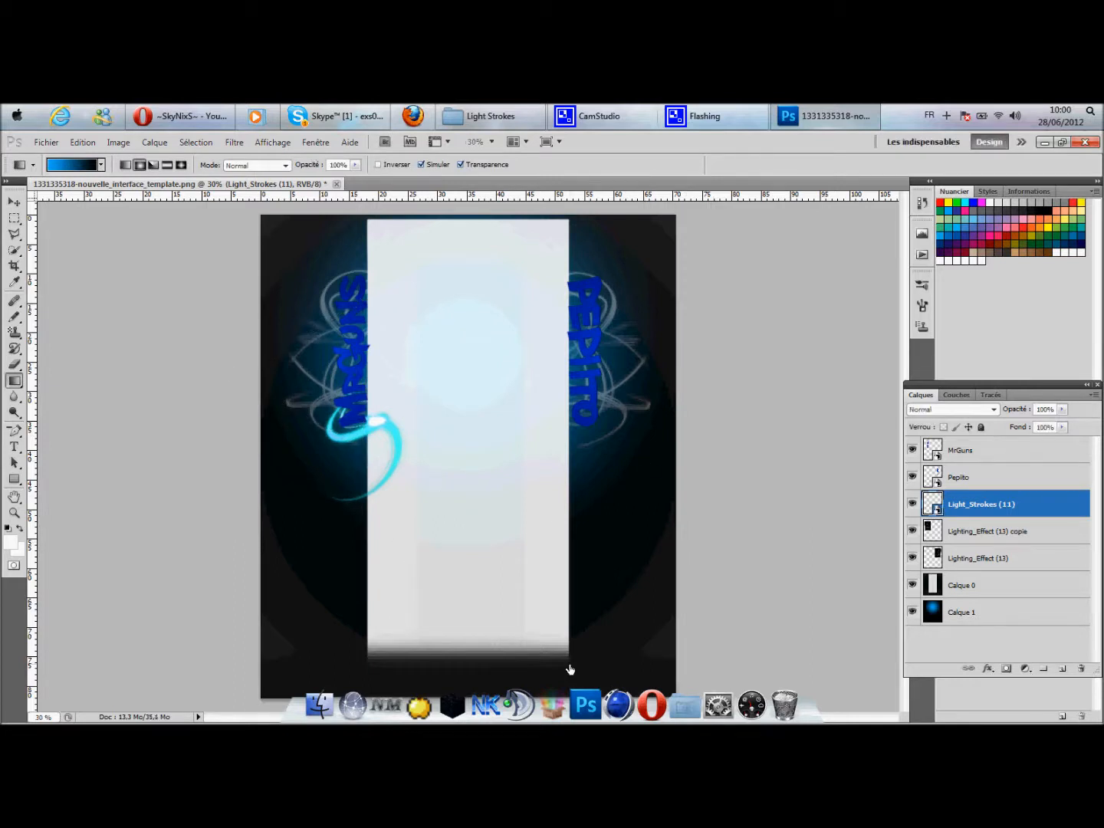
# Rasterize Light_Strokes (11) and delete its lower tail and the part overlapping the central white panel, using rectangular selections.
pyautogui.rightClick(986, 520)
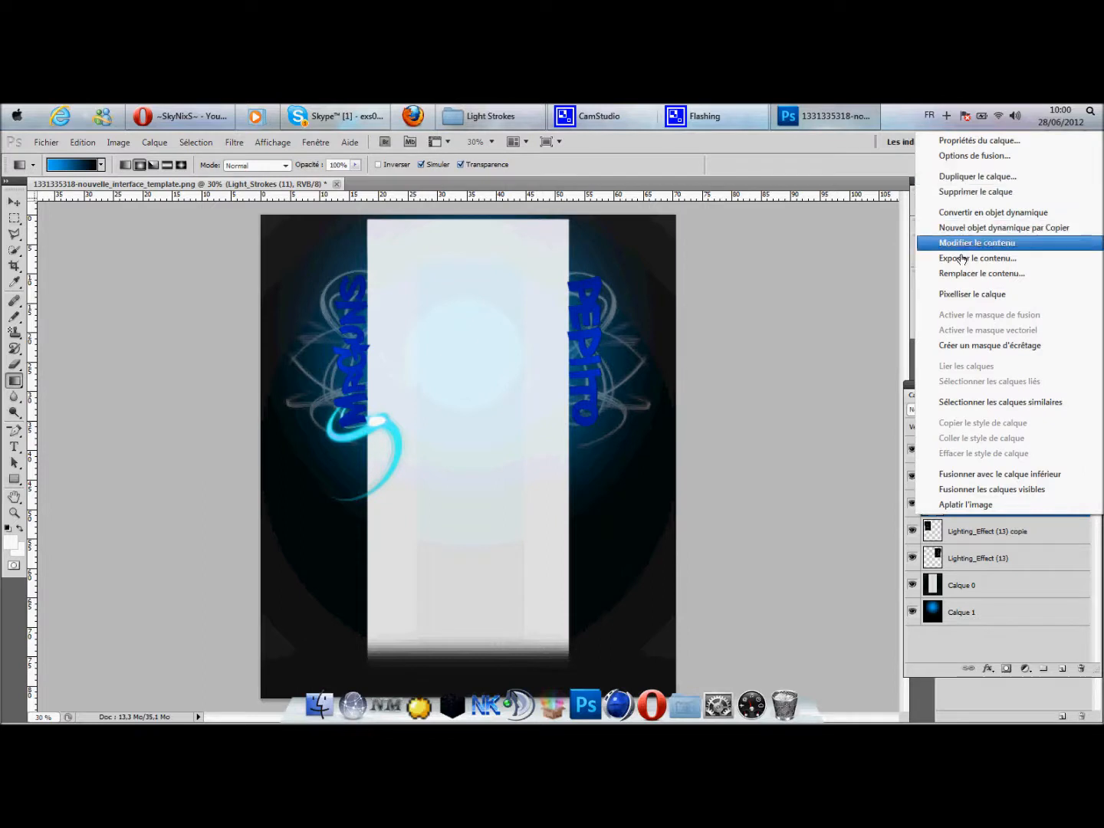
pyautogui.click(688, 341)
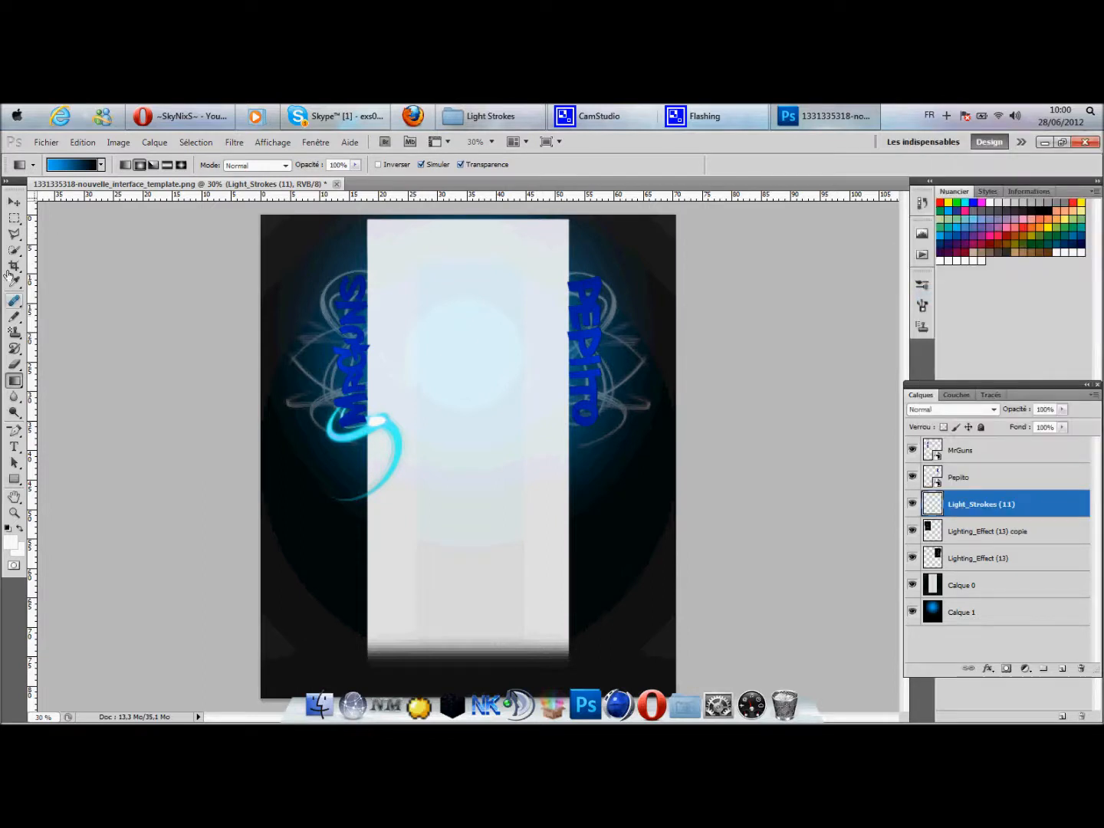
pyautogui.click(14, 219)
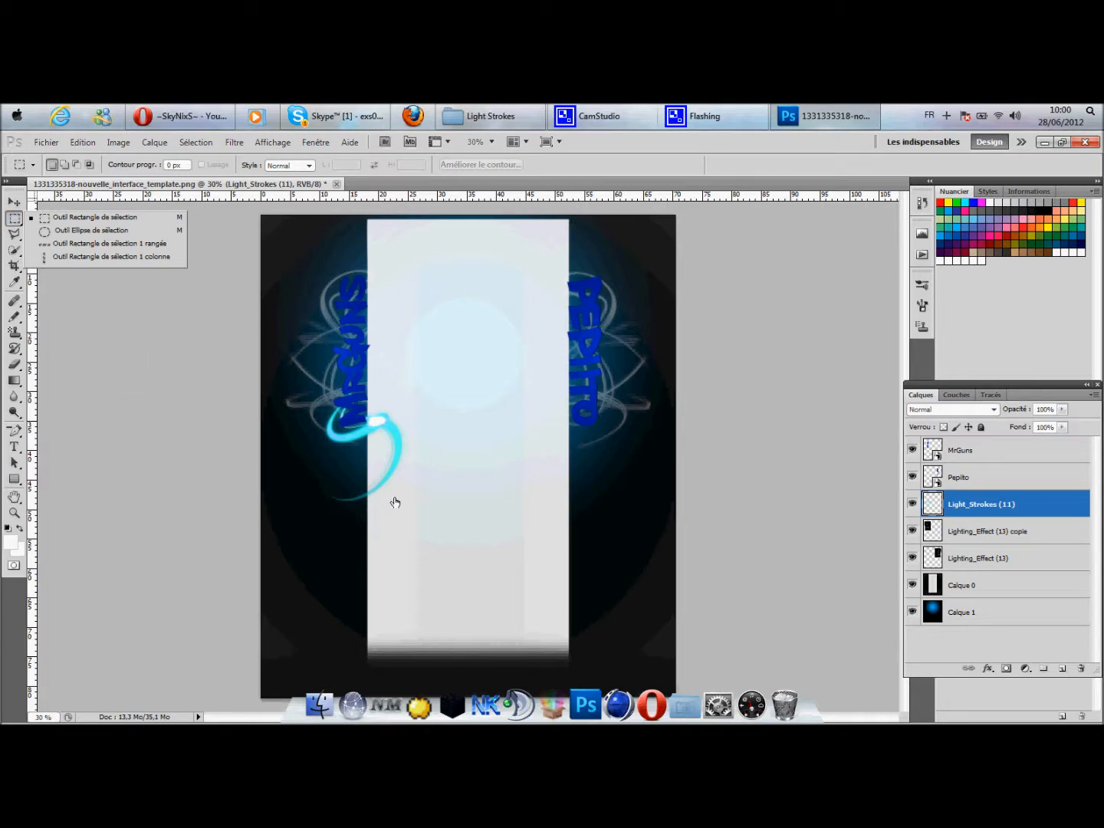
pyautogui.moveTo(320, 485); pyautogui.dragTo(469, 534)
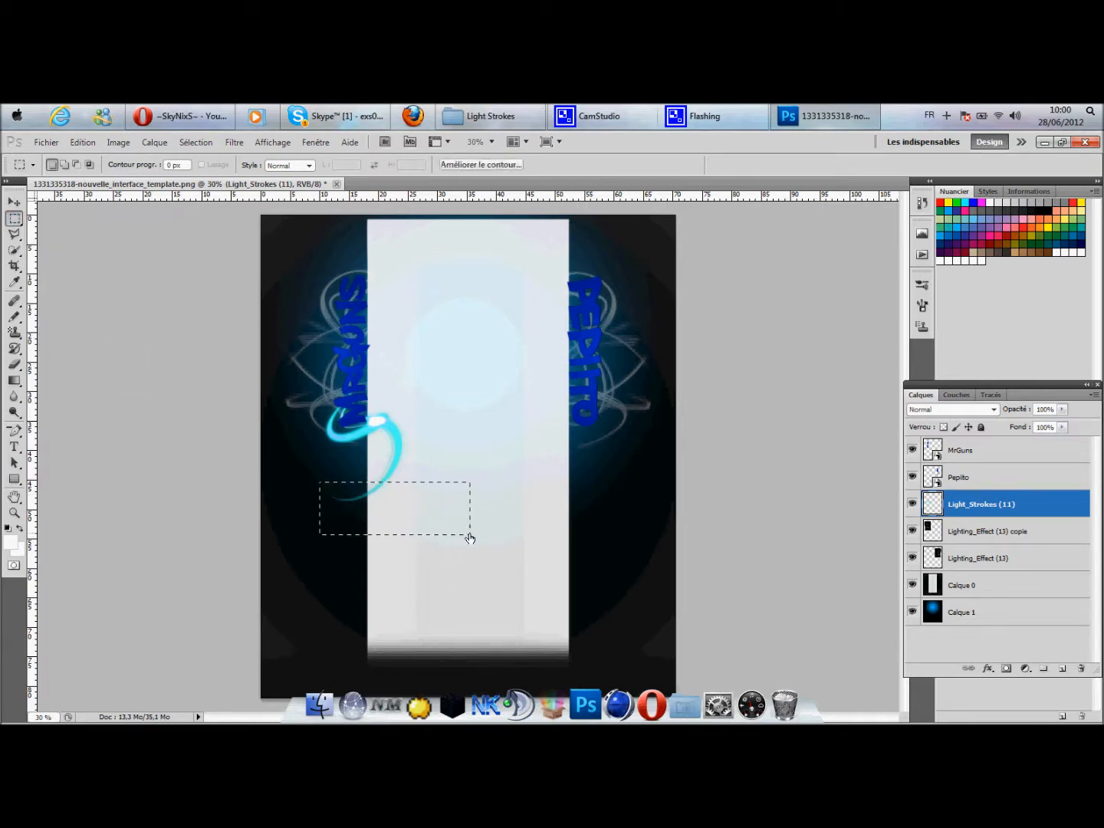
pyautogui.press('Delete')
pyautogui.moveTo(370, 390)
pyautogui.mouseDown()
pyautogui.moveTo(374, 431)
pyautogui.moveTo(425, 558)
pyautogui.mouseUp()
pyautogui.press('Delete')
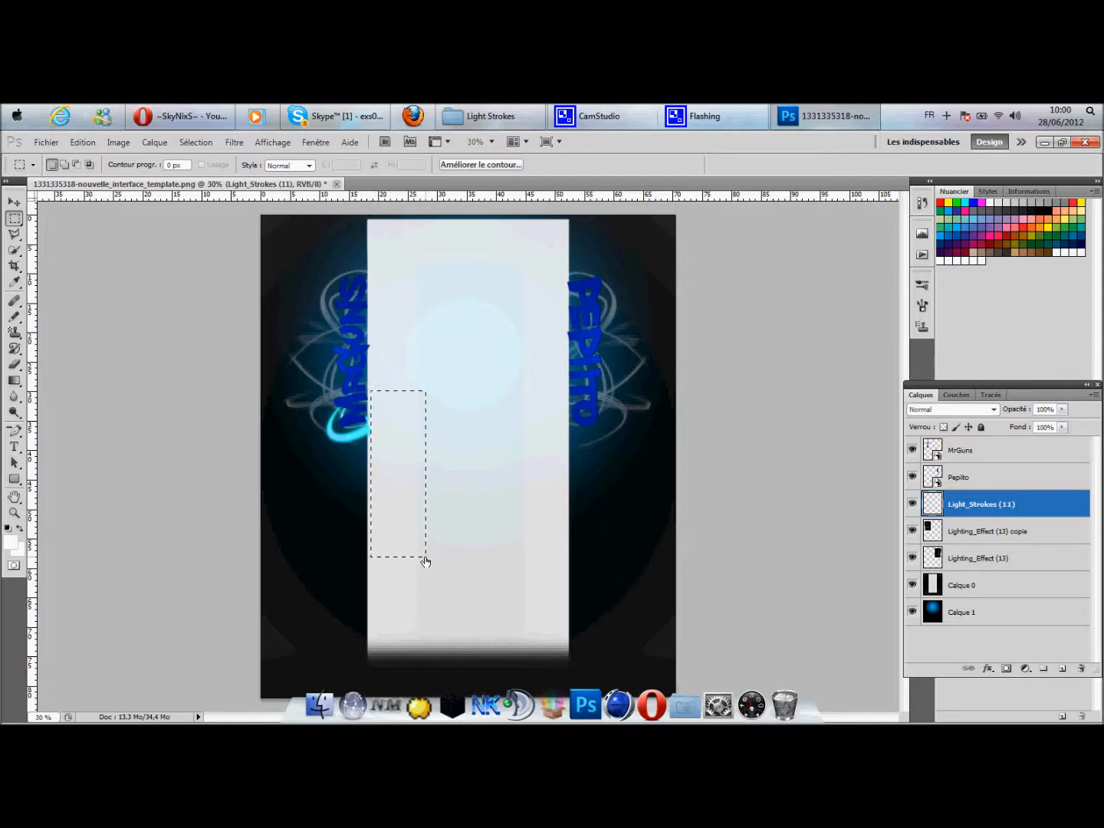
pyautogui.press('Return')
pyautogui.hotkey('ctrl', 'd')
# Duplicate the trimmed light stroke, flip the copy vertically, and move it straight up to the upper end of MrGuns.
pyautogui.hotkey('ctrl', 'j')
pyautogui.hotkey('ctrl', 't')
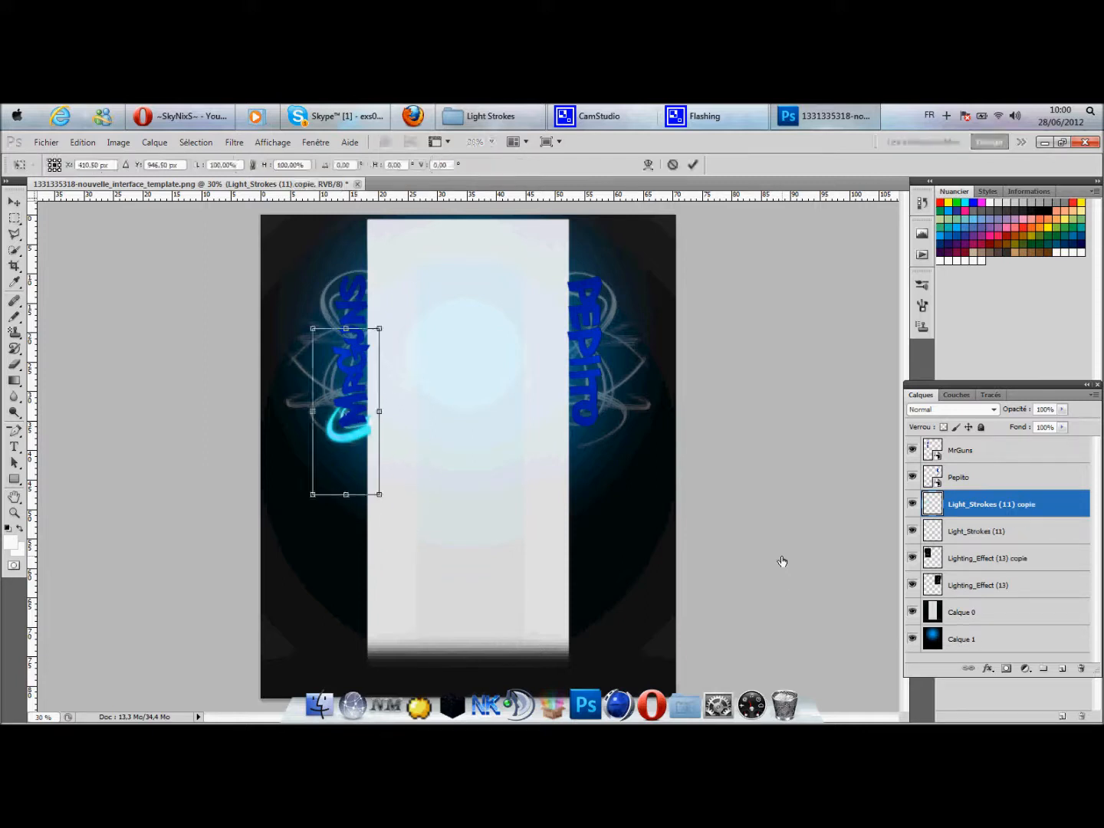
pyautogui.rightClick(327, 395)
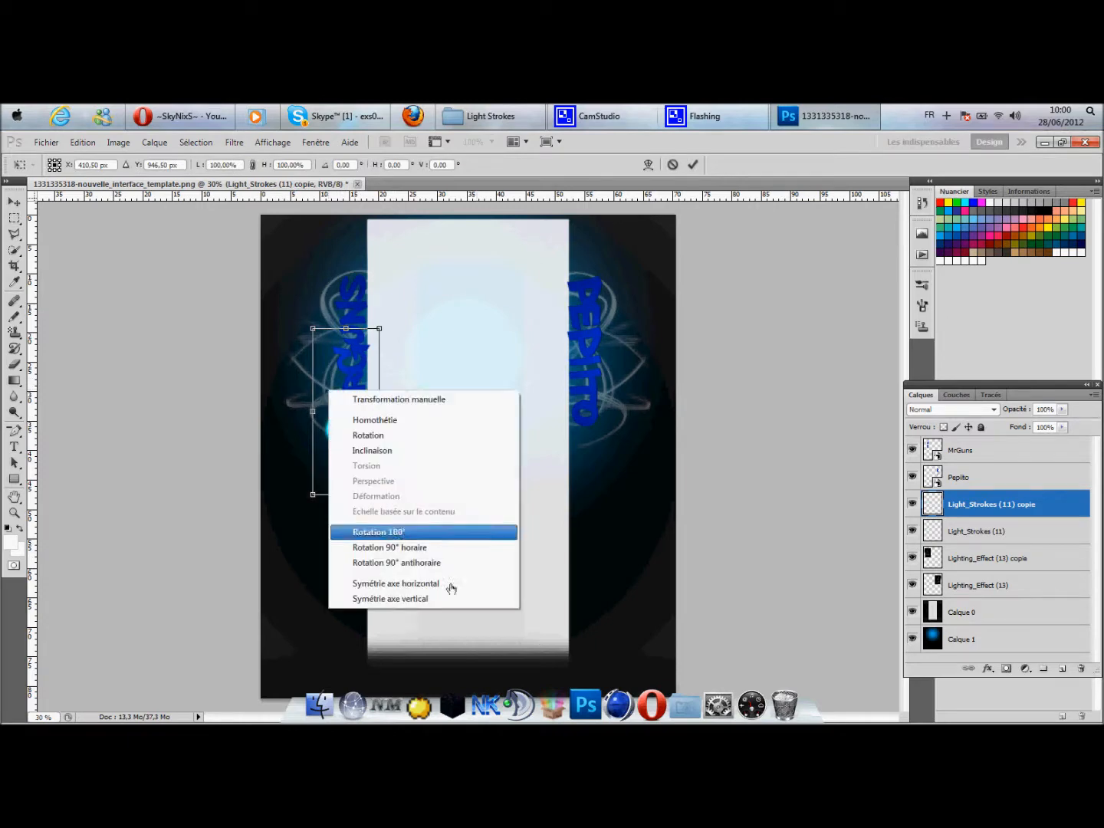
pyautogui.click(447, 600)
pyautogui.hotkey('shift', 'Up')
pyautogui.hotkey('shift', 'Up')
pyautogui.hotkey('shift', 'Up')
pyautogui.hotkey('shift', 'Up')
pyautogui.hotkey('shift', 'Up')
pyautogui.hotkey('shift', 'Up')
pyautogui.hotkey('shift', 'Up')
pyautogui.hotkey('shift', 'Up')
pyautogui.hotkey('shift', 'Up')
pyautogui.hotkey('shift', 'Up')
pyautogui.hotkey('shift', 'Up')
pyautogui.hotkey('shift', 'Up')
pyautogui.hotkey('shift', 'Up')
pyautogui.hotkey('shift', 'Up')
pyautogui.hotkey('shift', 'Up')
pyautogui.hotkey('shift', 'Up')
pyautogui.hotkey('shift', 'Up')
pyautogui.hotkey('shift', 'Up')
pyautogui.hotkey('shift', 'Up')
pyautogui.hotkey('shift', 'Up')
pyautogui.hotkey('shift', 'Up')
pyautogui.hotkey('shift', 'Up')
pyautogui.hotkey('shift', 'Up')
pyautogui.hotkey('shift', 'Up')
pyautogui.hotkey('shift', 'Up')
pyautogui.hotkey('shift', 'Up')
pyautogui.hotkey('shift', 'Up')
pyautogui.hotkey('shift', 'Up')
pyautogui.hotkey('shift', 'Up')
pyautogui.hotkey('shift', 'Up')
pyautogui.hotkey('shift', 'Up')
pyautogui.hotkey('shift', 'Up')
pyautogui.hotkey('shift', 'Up')
pyautogui.hotkey('shift', 'Up')
pyautogui.hotkey('shift', 'Up')
pyautogui.hotkey('shift', 'Up')
pyautogui.hotkey('shift', 'Up')
pyautogui.hotkey('shift', 'Up')
pyautogui.hotkey('shift', 'Up')
pyautogui.hotkey('shift', 'Up')
pyautogui.hotkey('shift', 'Up')
pyautogui.hotkey('shift', 'Up')
pyautogui.hotkey('shift', 'Up')
pyautogui.hotkey('shift', 'Up')
pyautogui.hotkey('shift', 'Up')
pyautogui.hotkey('shift', 'Up')
pyautogui.hotkey('shift', 'Up')
pyautogui.hotkey('shift', 'Up')
pyautogui.hotkey('shift', 'Up')
pyautogui.hotkey('shift', 'Up')
pyautogui.hotkey('shift', 'Up')
pyautogui.hotkey('shift', 'Up')
pyautogui.hotkey('shift', 'Up')
pyautogui.hotkey('shift', 'Up')
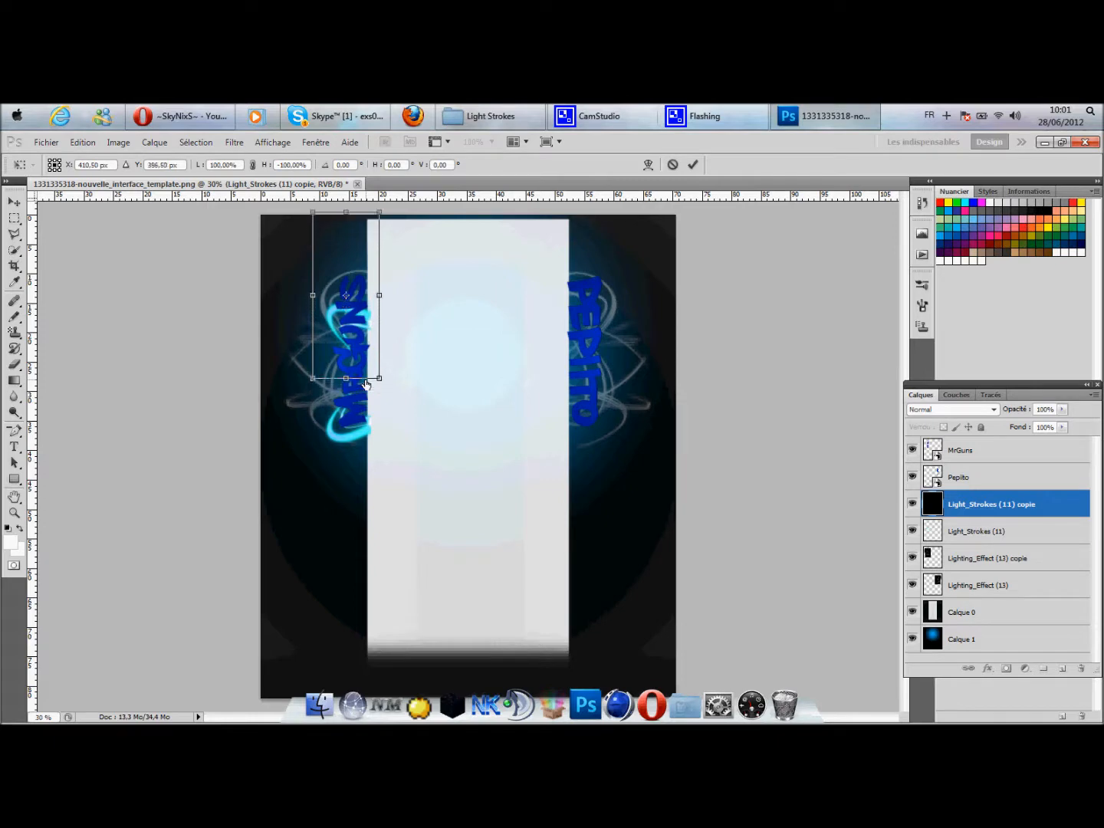
pyautogui.press('Up')
pyautogui.press('Up')
pyautogui.press('Up')
pyautogui.press('Up')
pyautogui.press('Up')
pyautogui.press('Up')
pyautogui.press('Left')
pyautogui.press('Right')
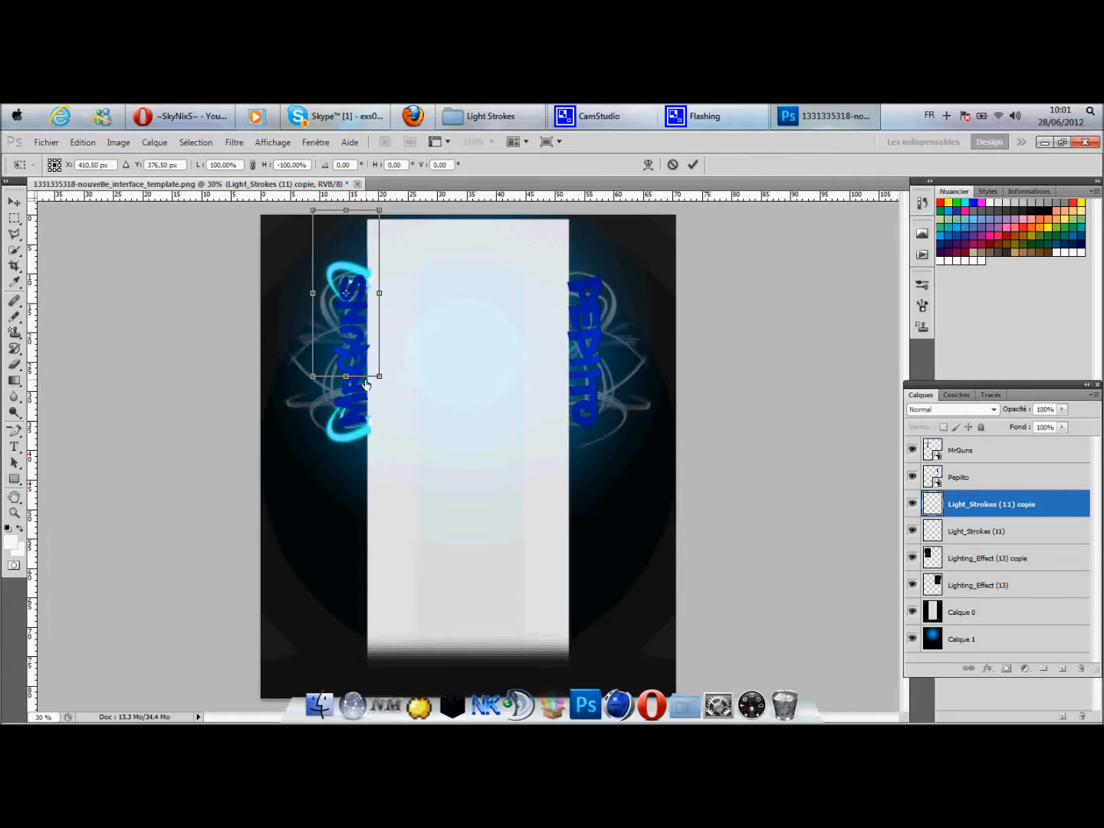
pyautogui.press('Return')
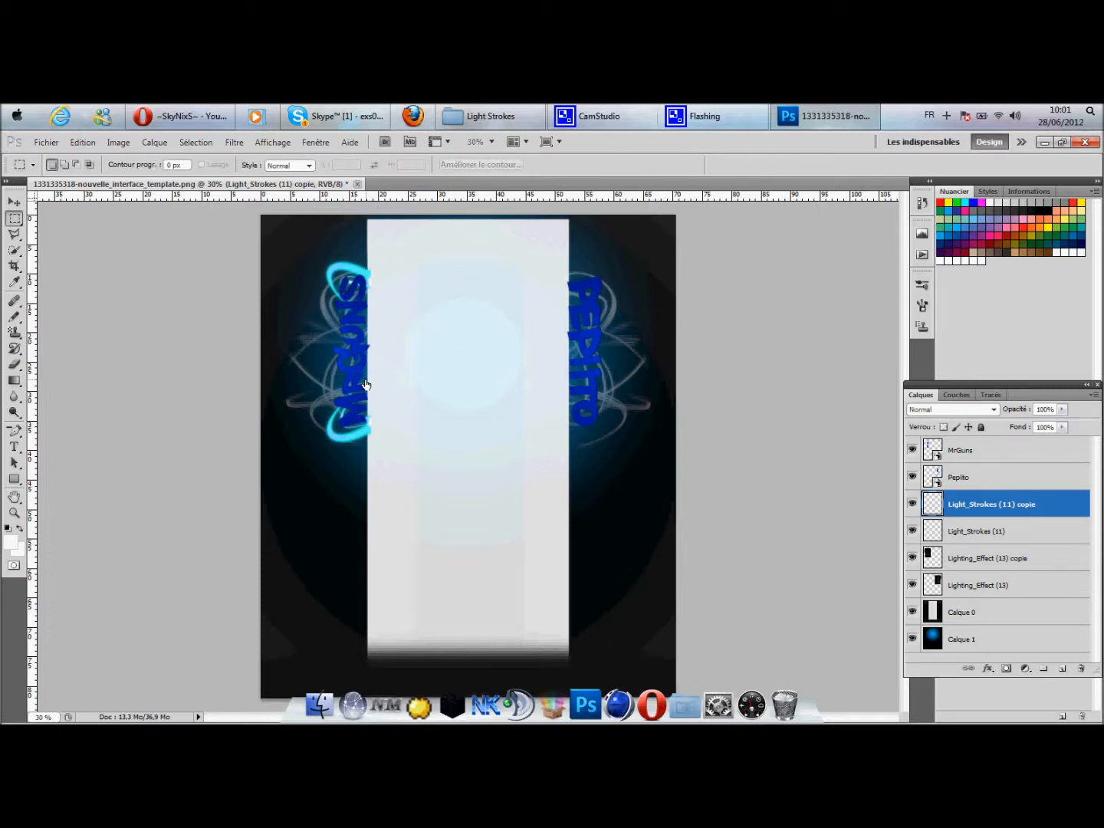
# Duplicate the upper light stroke, flip the copy horizontally, and move it to the upper end of Pepito.
pyautogui.hotkey('ctrl', 't')
pyautogui.press('Return')
pyautogui.hotkey('ctrl', 'j')
pyautogui.hotkey('ctrl', 't')
pyautogui.rightClick(344, 306)
pyautogui.click(442, 500)
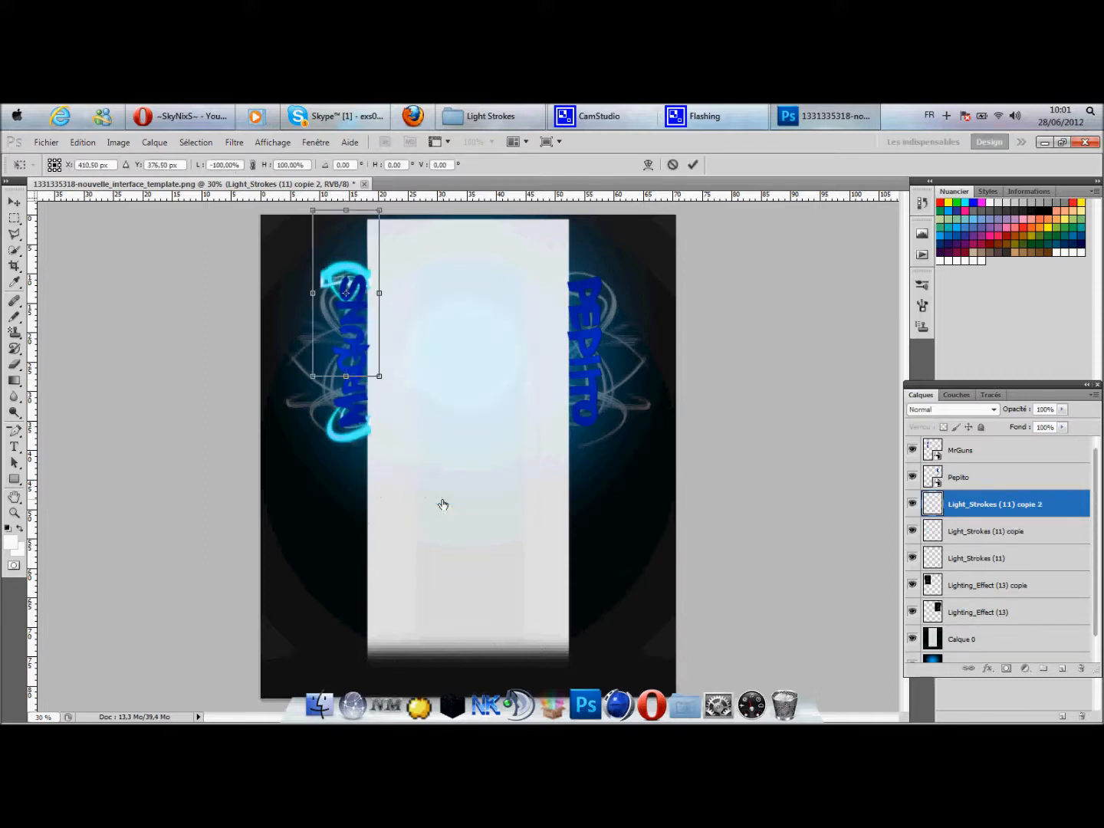
pyautogui.moveTo(341, 355); pyautogui.dragTo(587, 358)
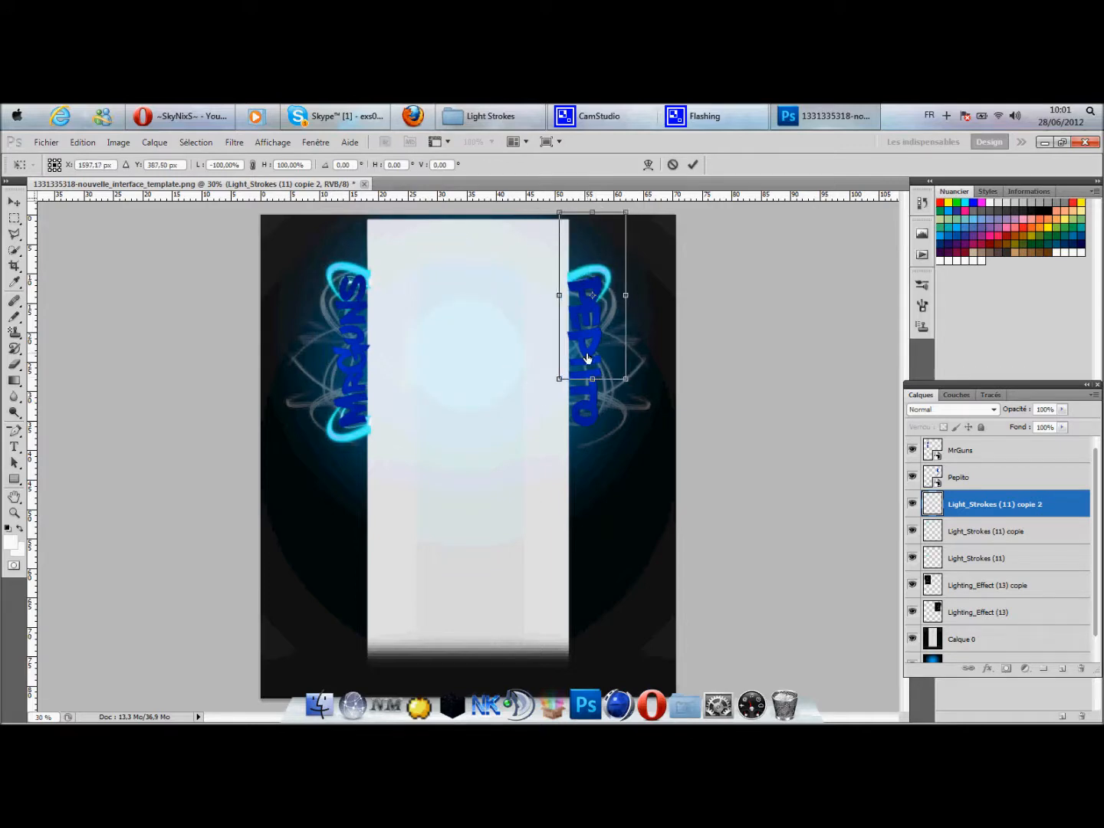
pyautogui.press('Return')
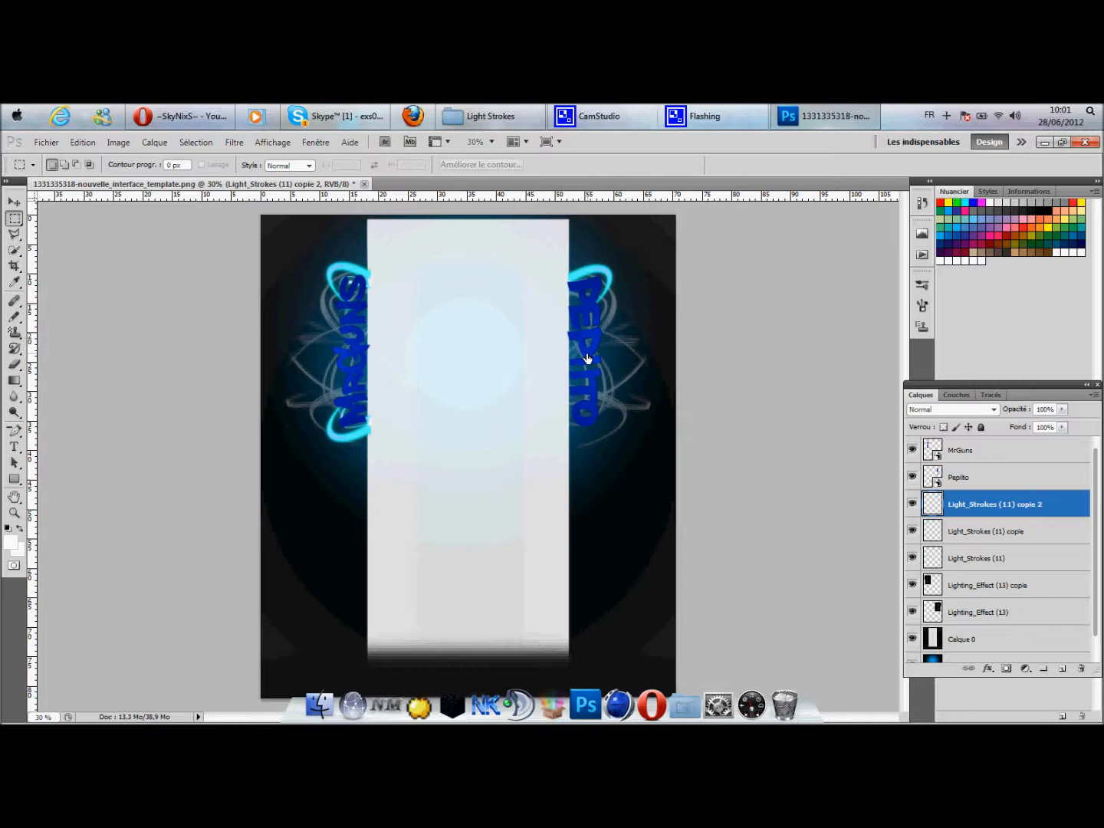
# Duplicate the light stroke at Pepito's upper end, flip the copy vertically, and move it straight down to Pepito's lower end.
pyautogui.hotkey('ctrl', 'j')
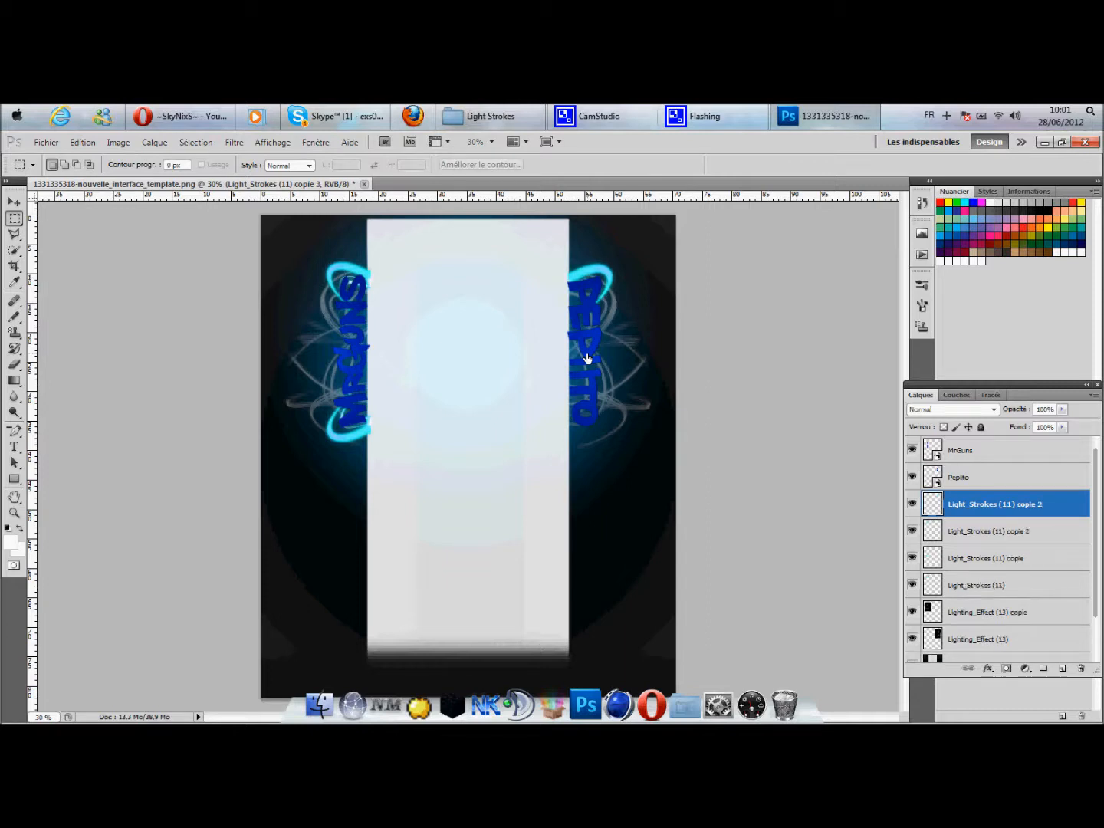
pyautogui.hotkey('ctrl', 't')
pyautogui.rightClick(602, 289)
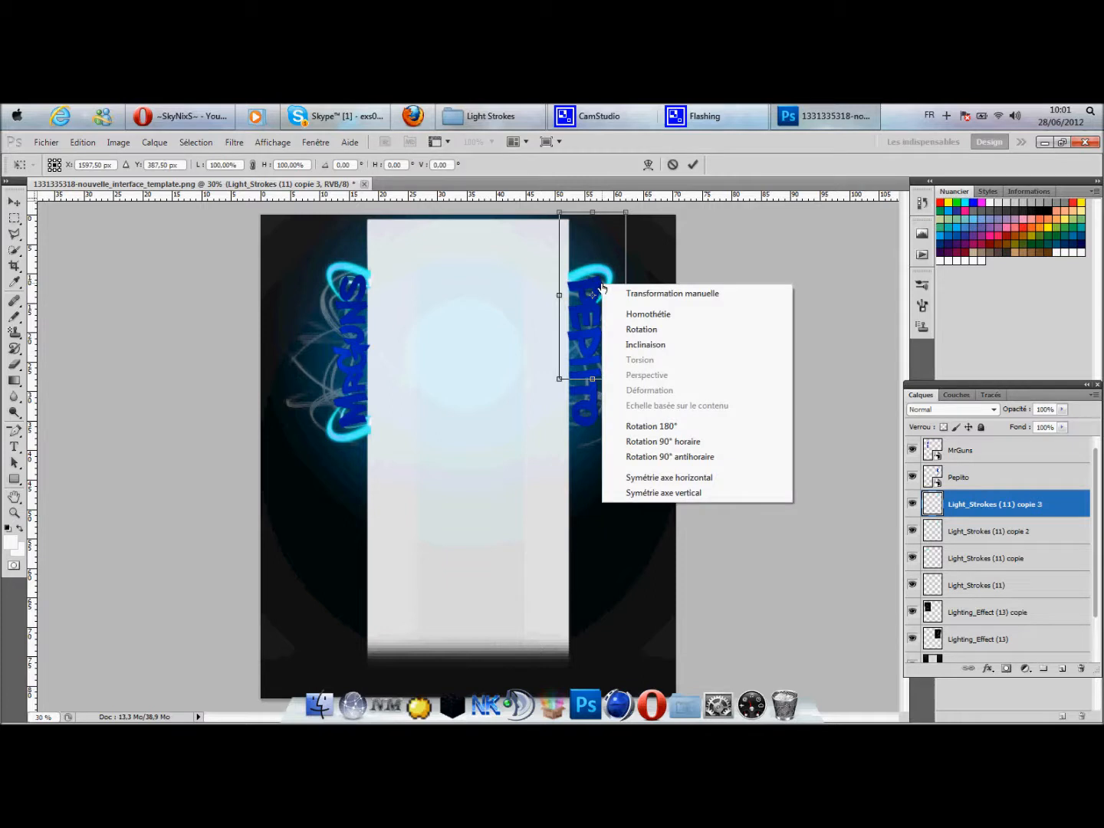
pyautogui.click(658, 480)
pyautogui.press('Down')
pyautogui.press('Down')
pyautogui.press('Down')
pyautogui.press('Down')
pyautogui.press('Down')
pyautogui.press('Down')
pyautogui.press('Down')
pyautogui.press('Down')
pyautogui.press('Down')
pyautogui.press('Down')
pyautogui.press('Down')
pyautogui.press('Down')
pyautogui.press('Down')
pyautogui.press('Down')
pyautogui.press('Down')
pyautogui.press('Down')
pyautogui.press('Down')
pyautogui.press('Down')
pyautogui.press('Down')
pyautogui.press('Down')
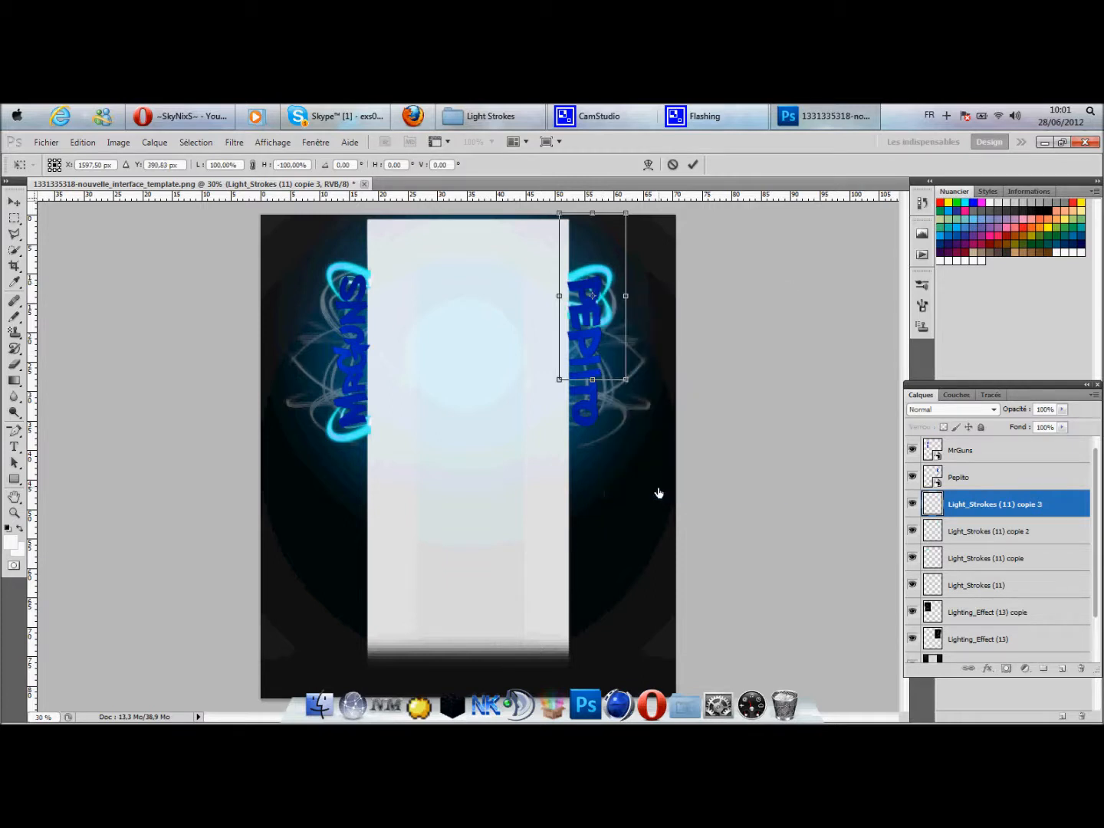
pyautogui.press('Down')
pyautogui.press('Down')
pyautogui.press('Down')
pyautogui.press('Down')
pyautogui.press('Down')
pyautogui.press('Down')
pyautogui.press('Down')
pyautogui.press('Down')
pyautogui.press('Down')
pyautogui.press('Down')
pyautogui.press('Down')
pyautogui.press('Down')
pyautogui.press('Down')
pyautogui.press('Down')
pyautogui.press('Down')
pyautogui.press('Down')
pyautogui.press('Down')
pyautogui.press('Down')
pyautogui.press('Down')
pyautogui.press('Down')
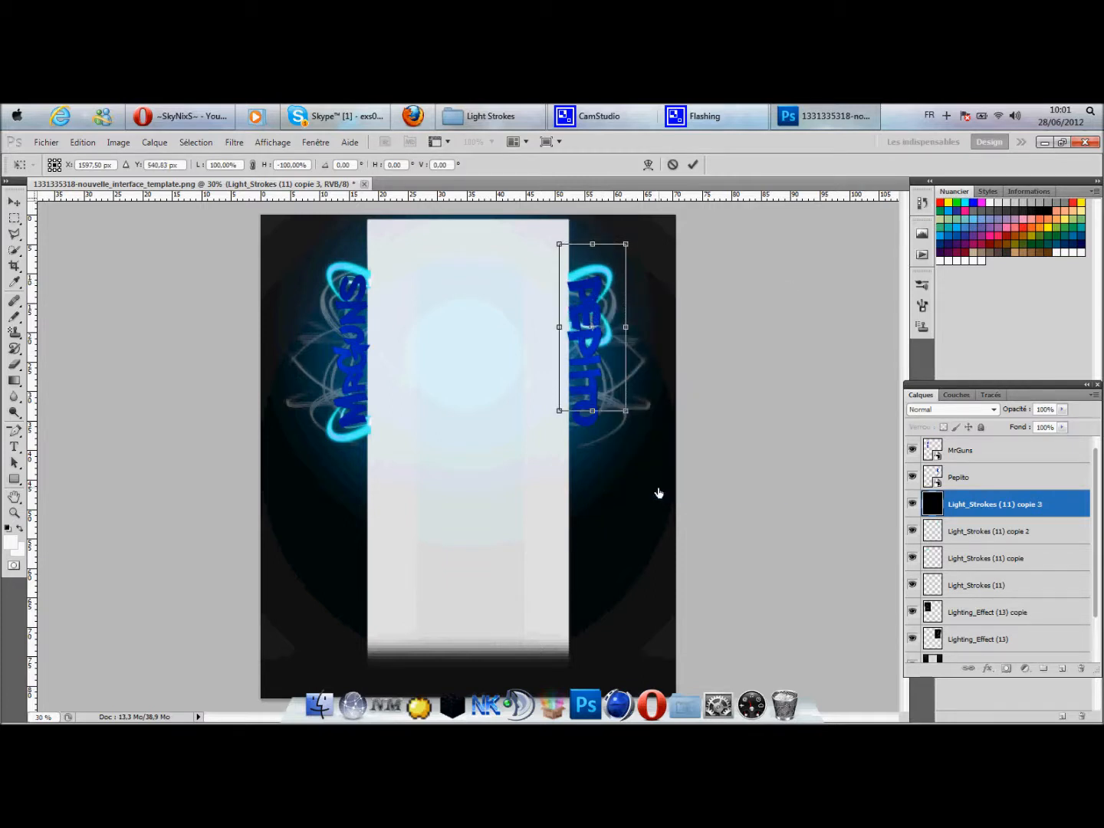
pyautogui.press('Down')
pyautogui.press('Down')
pyautogui.press('Down')
pyautogui.press('Down')
pyautogui.press('Down')
pyautogui.press('Down')
pyautogui.press('Down')
pyautogui.press('Down')
pyautogui.press('Down')
pyautogui.press('Down')
pyautogui.press('Down')
pyautogui.press('Down')
pyautogui.press('Down')
pyautogui.press('Down')
pyautogui.press('Down')
pyautogui.press('Down')
pyautogui.press('Down')
pyautogui.press('Down')
pyautogui.press('Down')
pyautogui.press('Down')
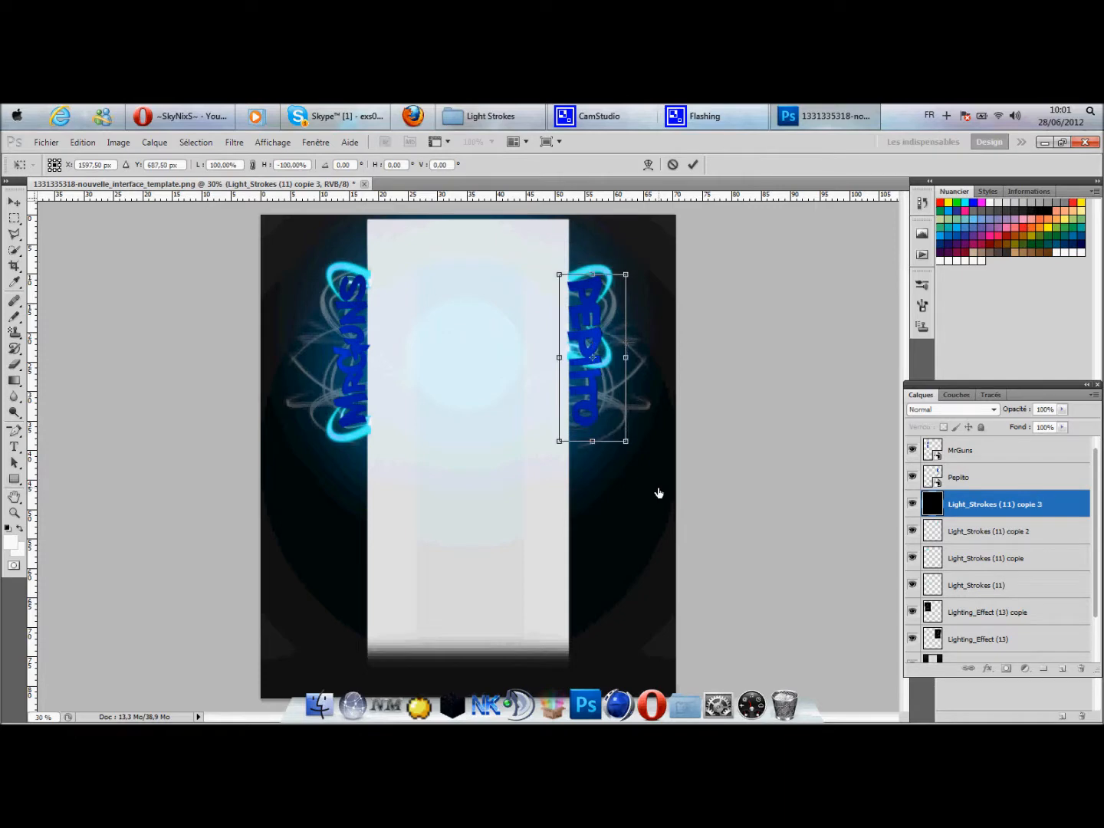
pyautogui.press('Down')
pyautogui.press('Down')
pyautogui.press('Down')
pyautogui.press('Down')
pyautogui.press('Down')
pyautogui.press('Down')
pyautogui.press('Down')
pyautogui.press('Down')
pyautogui.press('Down')
pyautogui.press('Down')
pyautogui.press('Down')
pyautogui.press('Down')
pyautogui.press('Down')
pyautogui.press('Down')
pyautogui.press('Down')
pyautogui.press('Down')
pyautogui.press('Down')
pyautogui.press('Down')
pyautogui.press('Down')
pyautogui.press('Down')
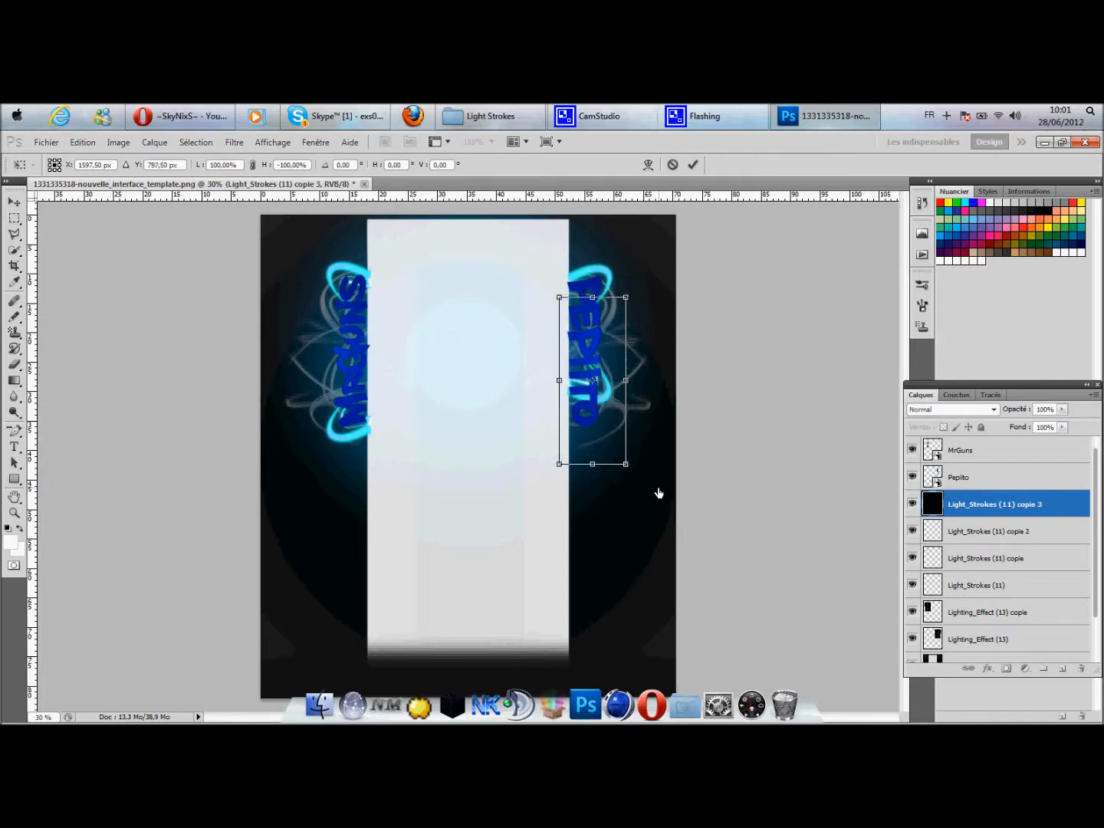
pyautogui.press('Down')
pyautogui.press('Down')
pyautogui.press('Down')
pyautogui.press('Down')
pyautogui.press('Down')
pyautogui.press('Down')
pyautogui.press('Down')
pyautogui.press('Down')
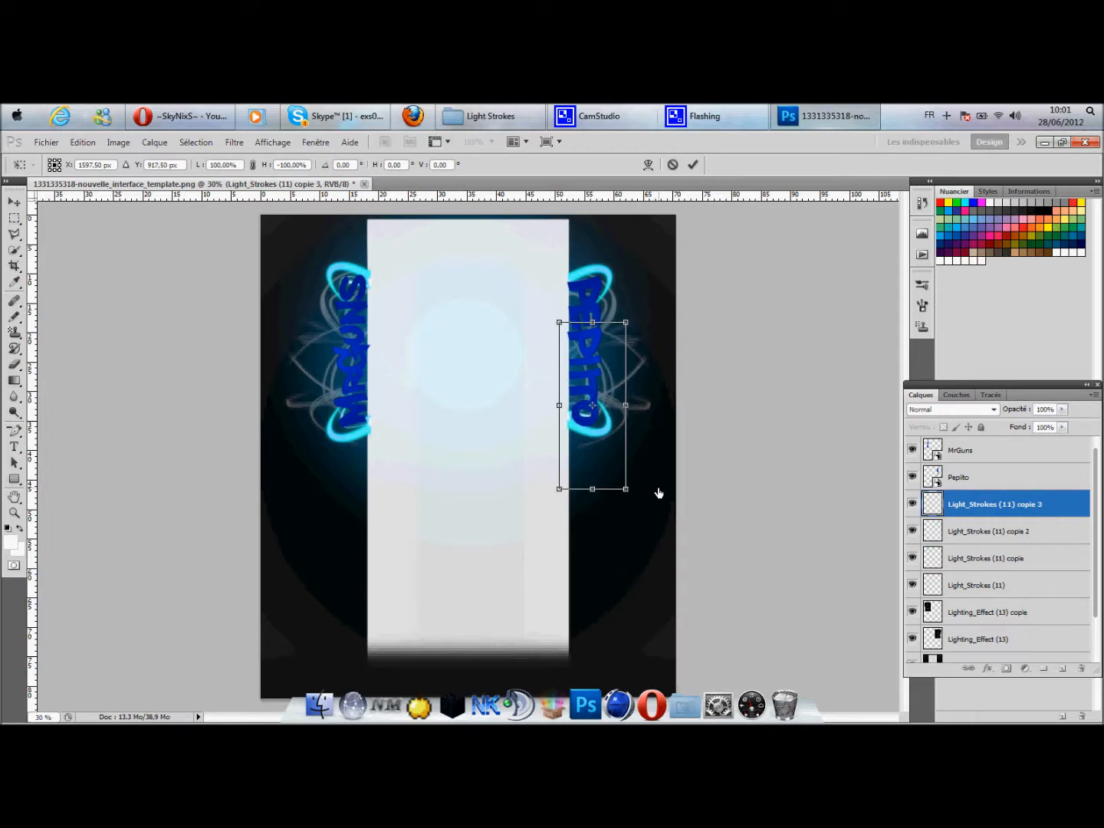
pyautogui.press('Return')
pyautogui.press('m')
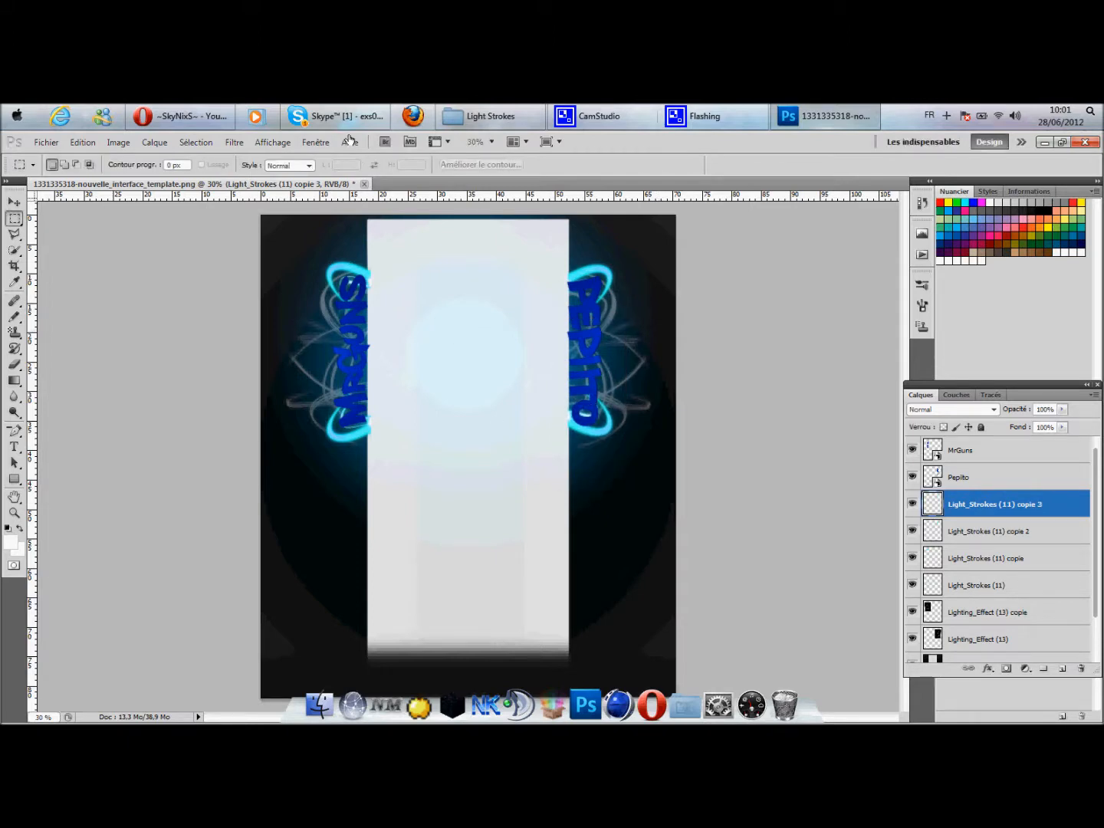
# Place the Leather image from the Textures 1 folder of Pack Exs0tiK into the background document.
pyautogui.click(470, 116)
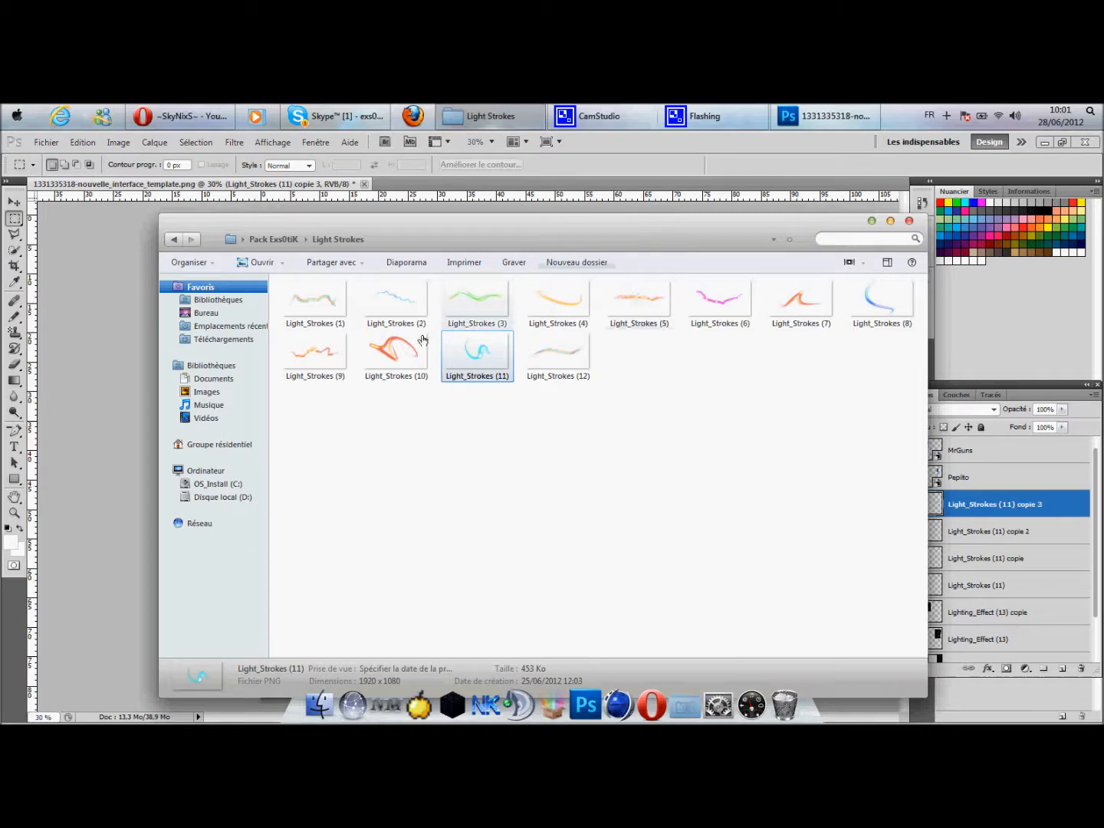
pyautogui.click(170, 242)
pyautogui.scroll(-10, 473, 381)
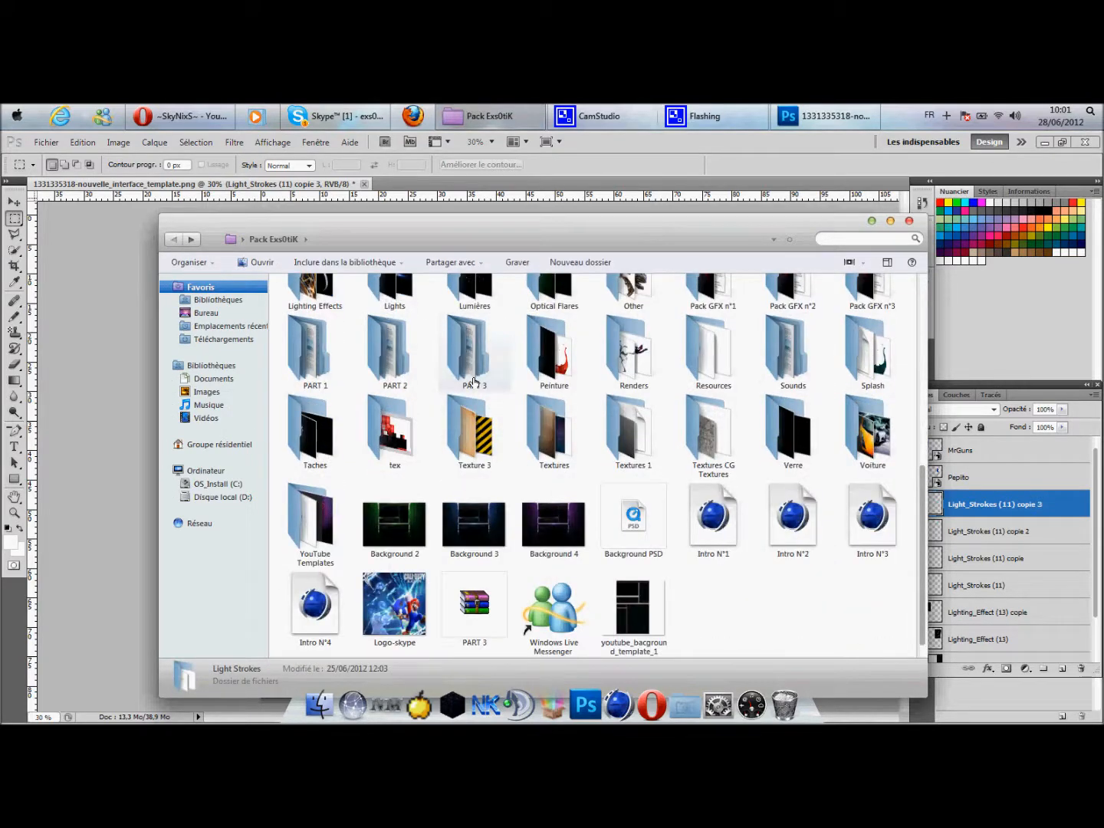
pyautogui.click(624, 447)
pyautogui.doubleClick(624, 448)
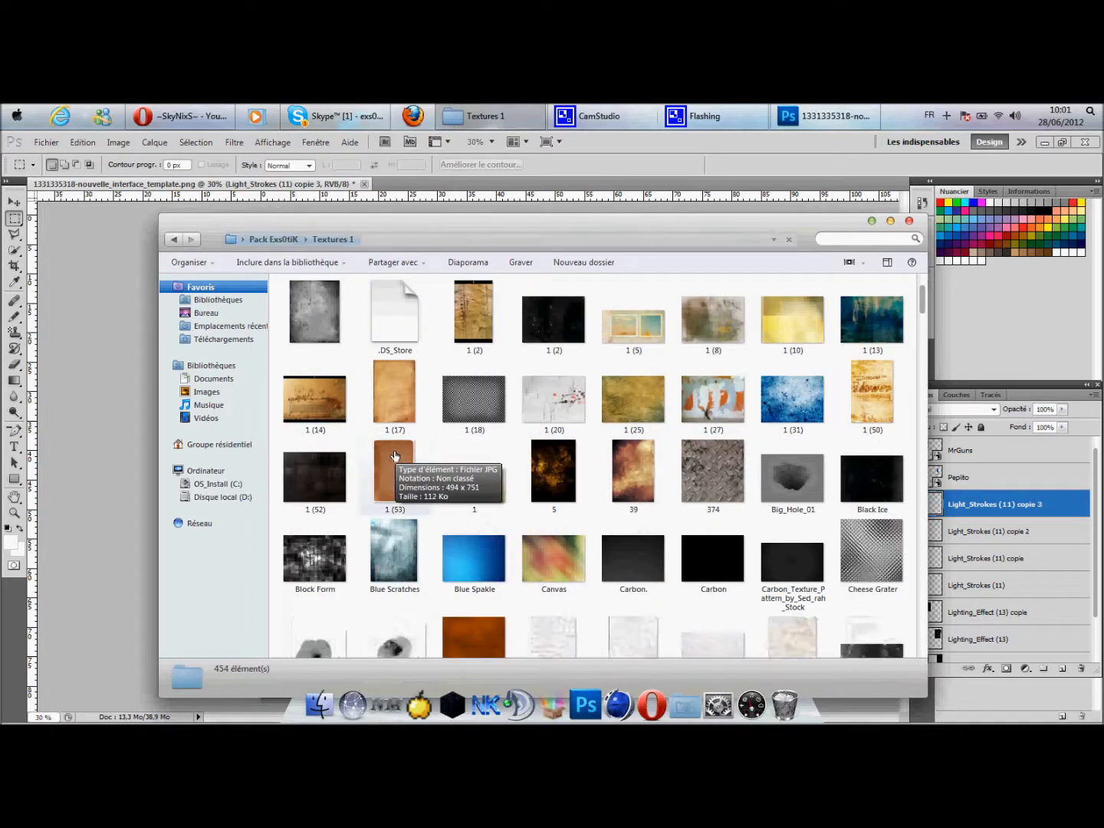
pyautogui.scroll(-5, 395, 456)
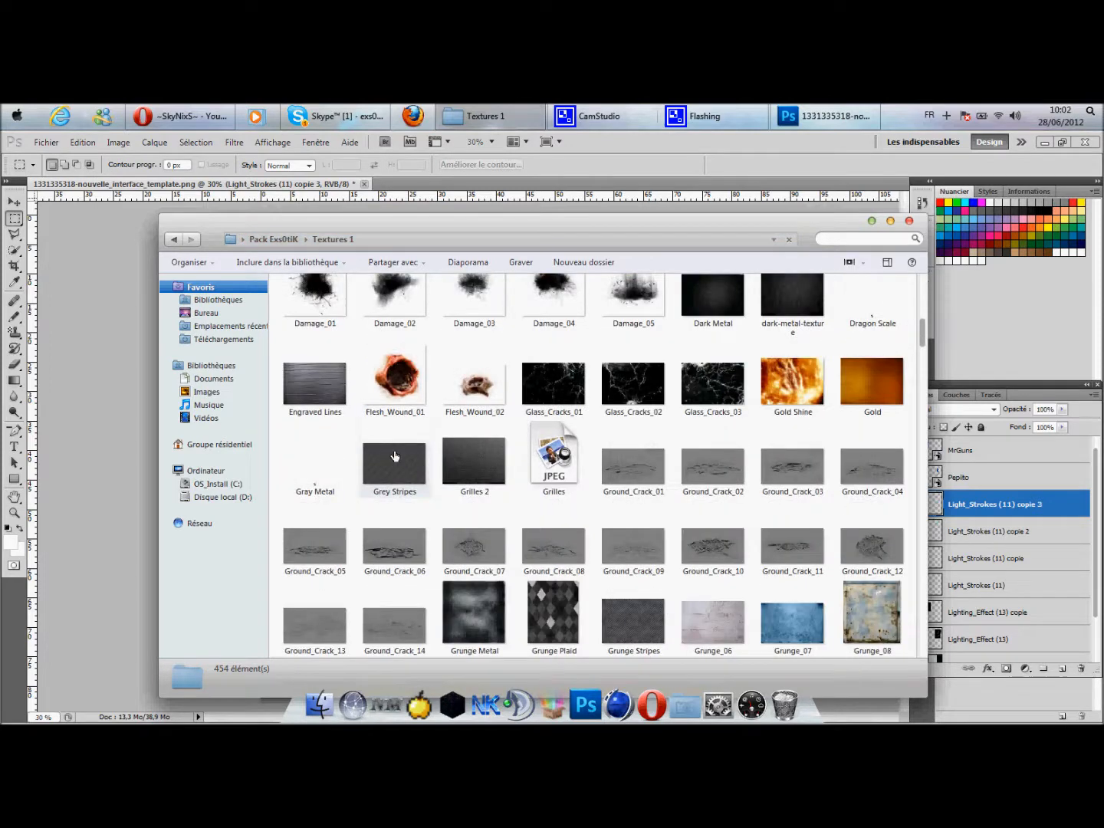
pyautogui.scroll(-3, 394, 456)
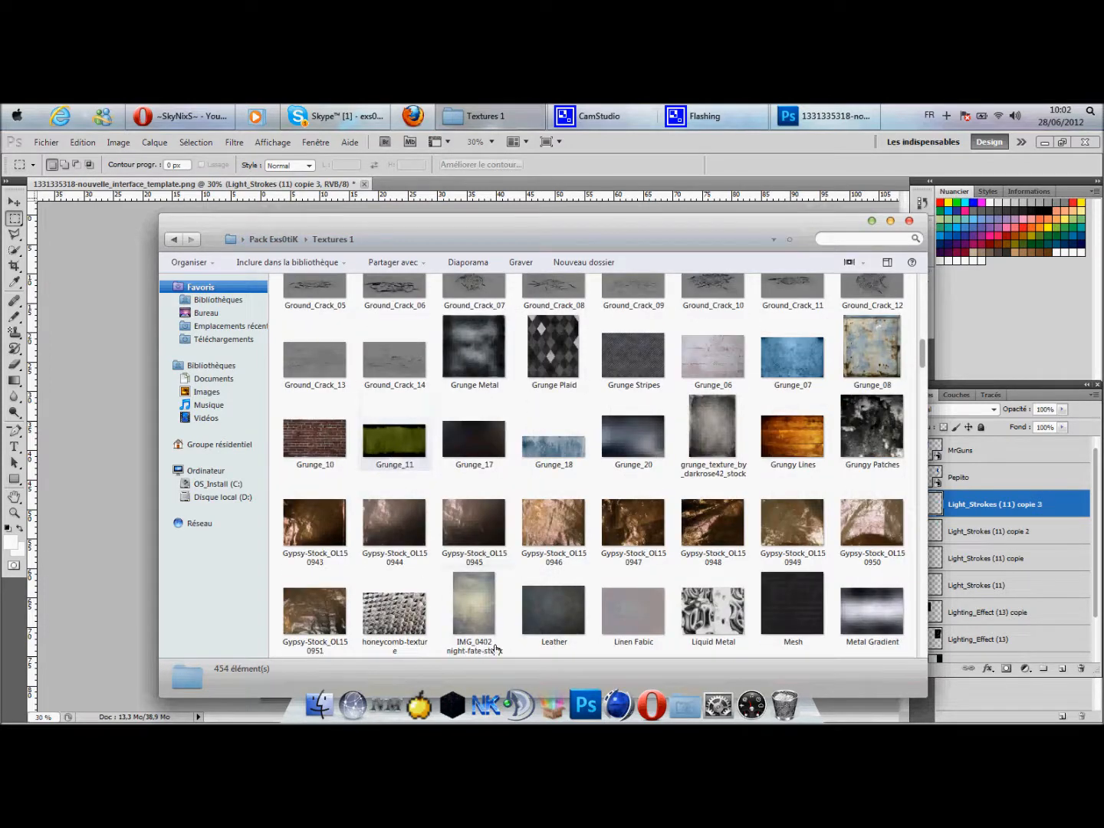
pyautogui.click(554, 613)
pyautogui.scroll(1, 514, 307)
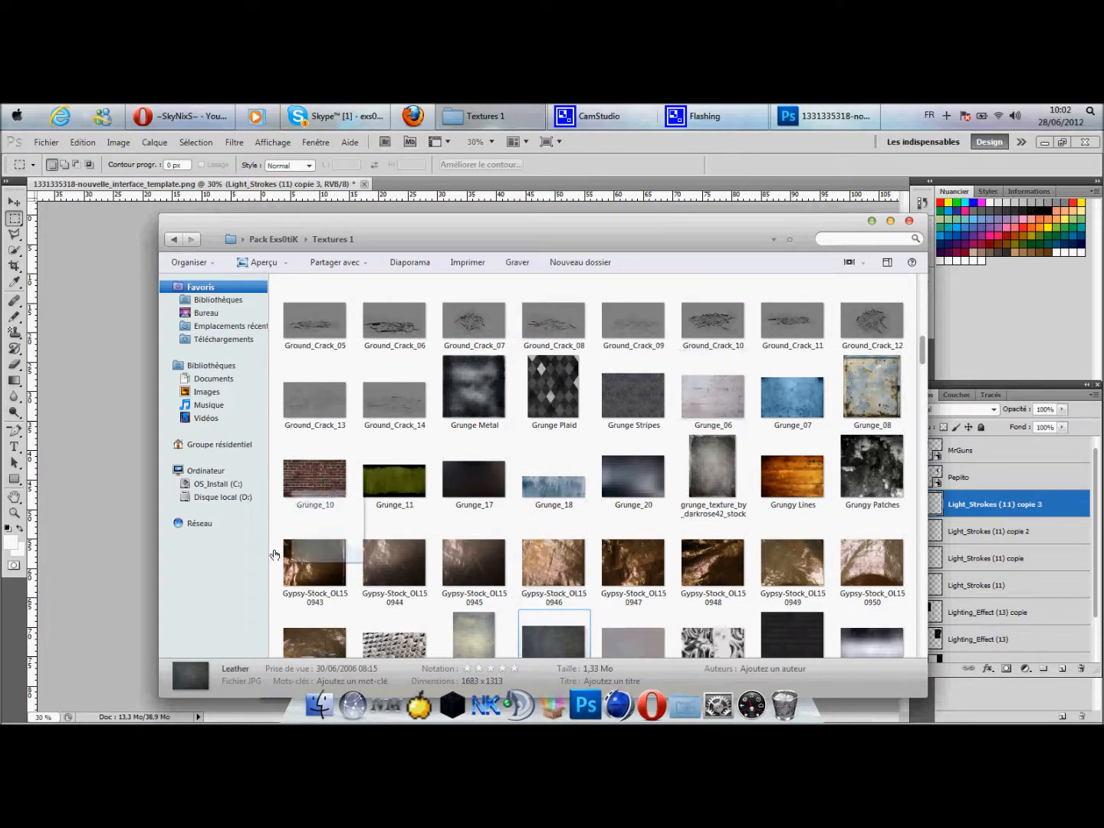
pyautogui.moveTo(93, 466); pyautogui.dragTo(100, 463)
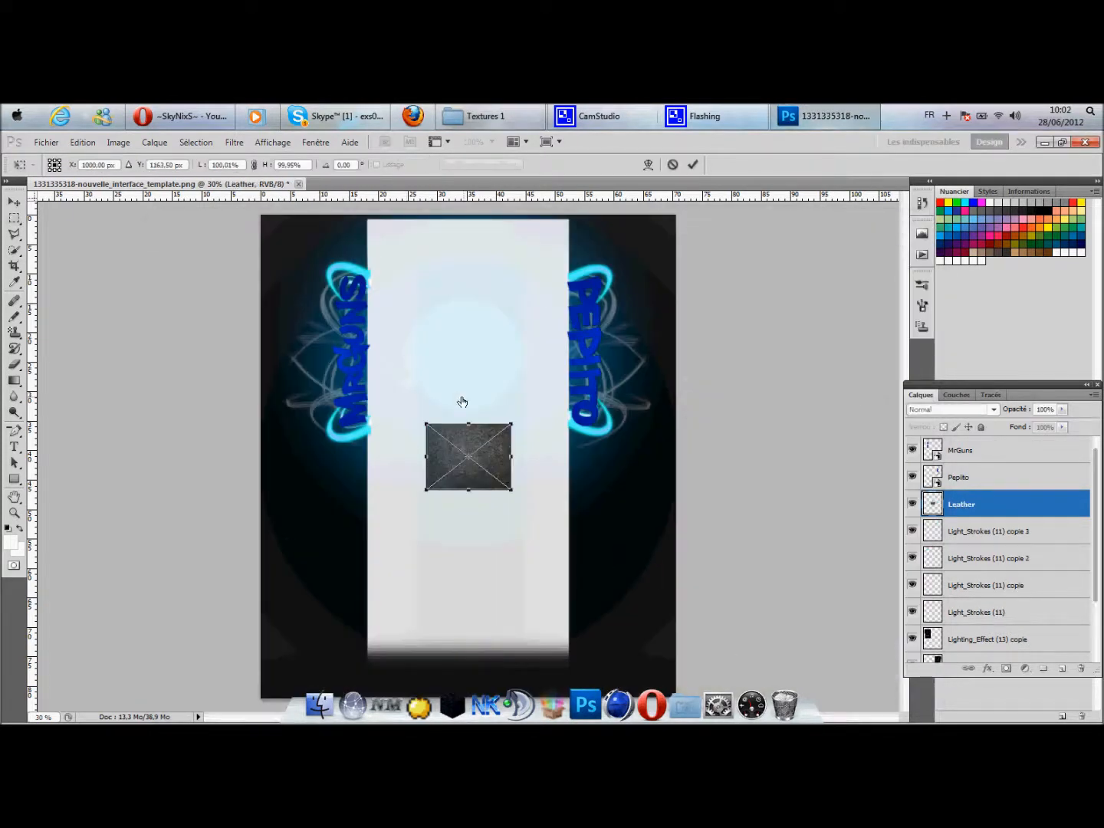
# Stretch the Leather texture to about 495% by 734.5% to cover the whole canvas, and set its blend mode to Incrustation.
pyautogui.moveTo(427, 426); pyautogui.dragTo(260, 220)
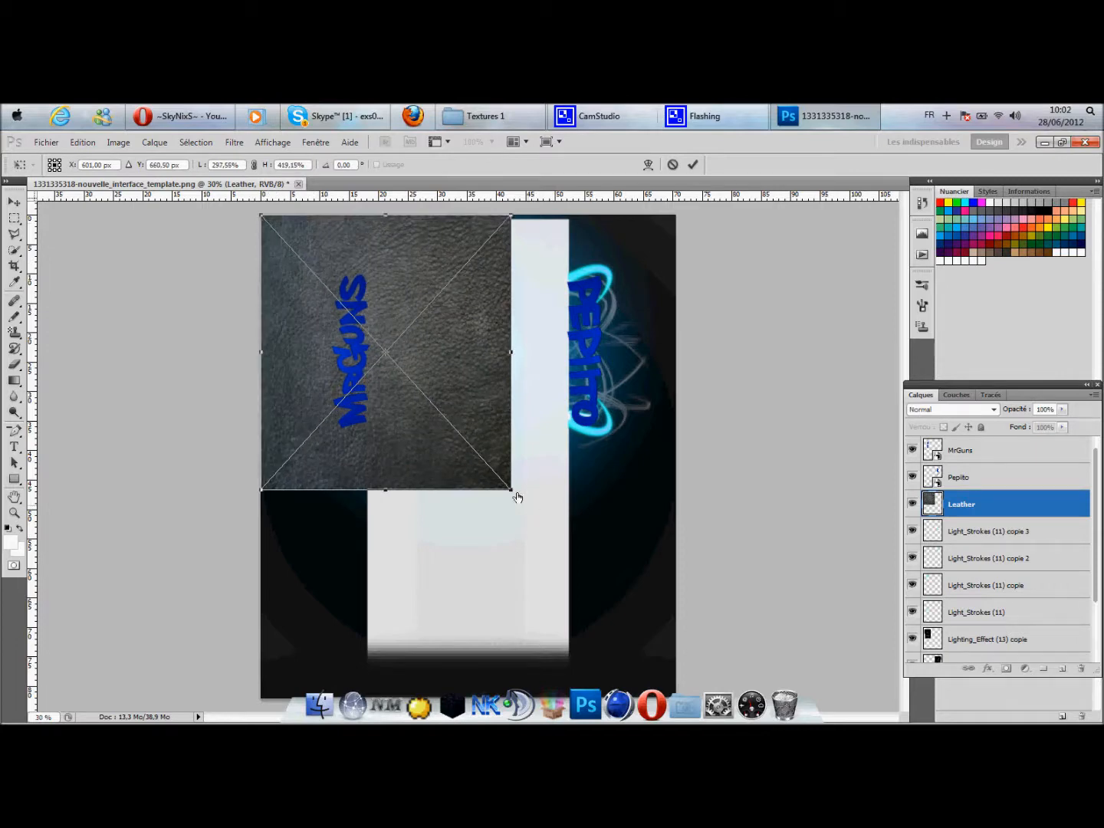
pyautogui.moveTo(510, 489); pyautogui.dragTo(669, 688)
pyautogui.moveTo(668, 693); pyautogui.dragTo(667, 696)
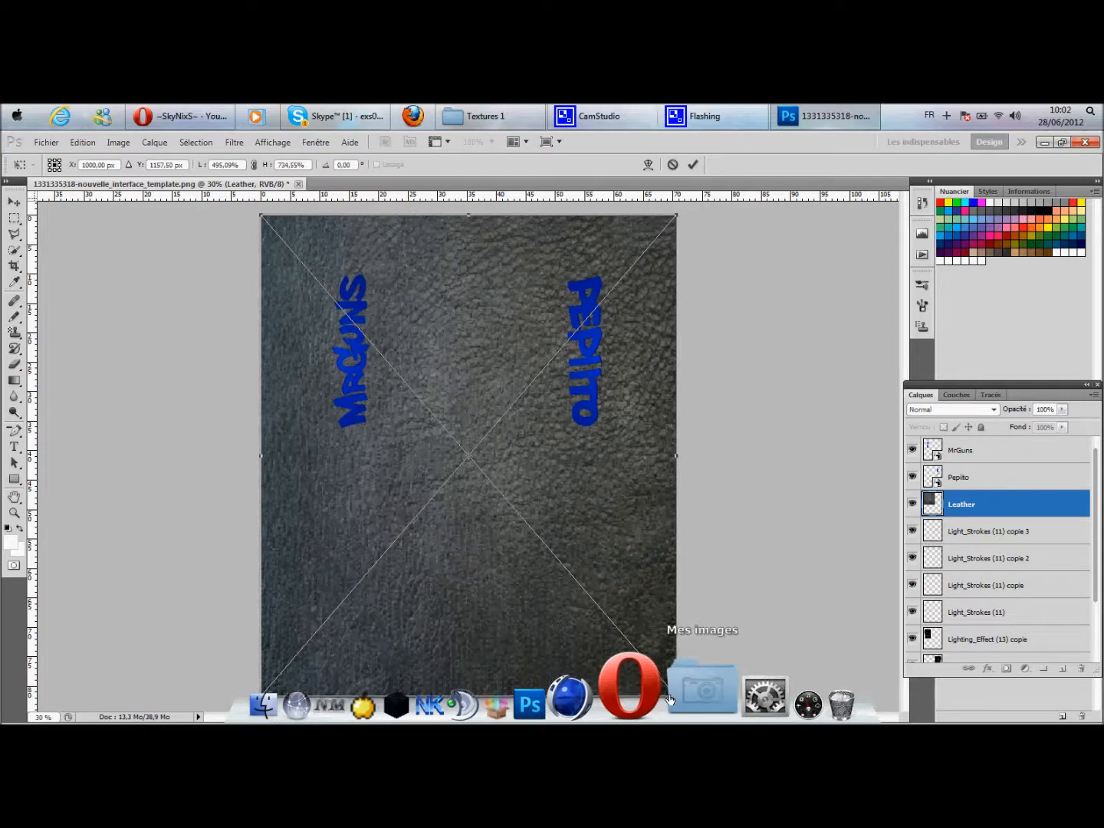
pyautogui.press('Return')
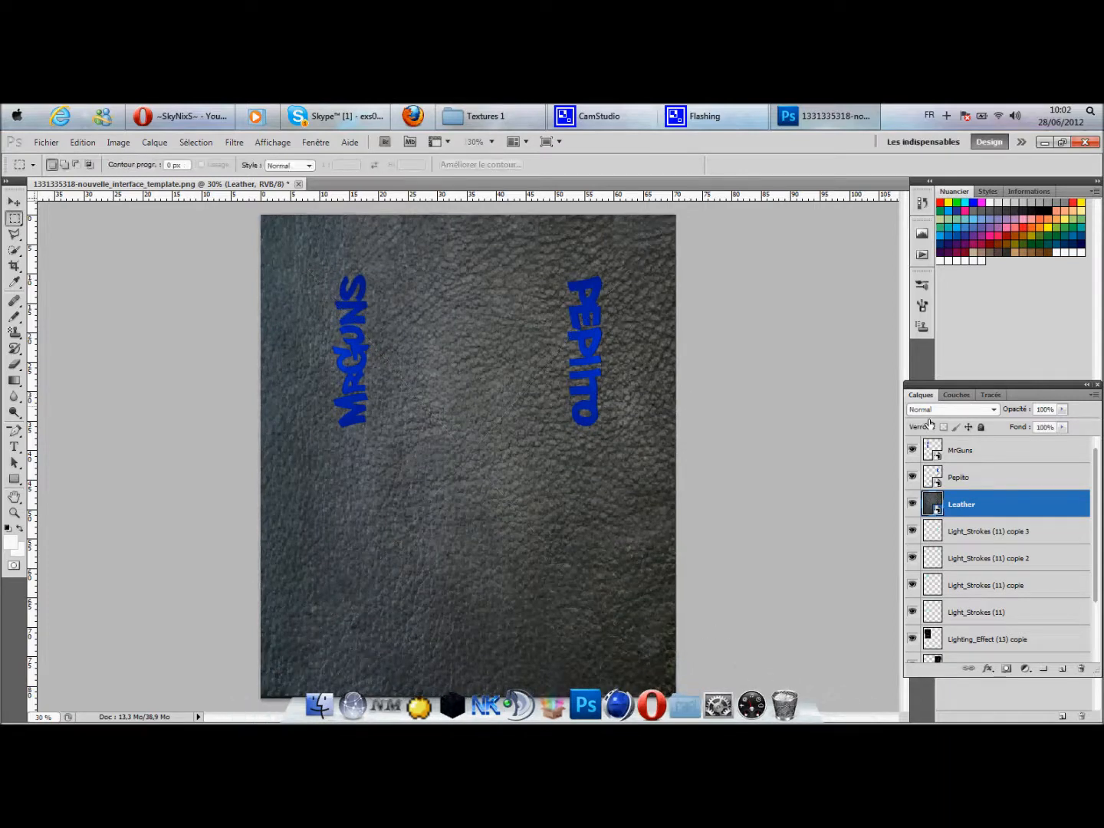
pyautogui.click(939, 413)
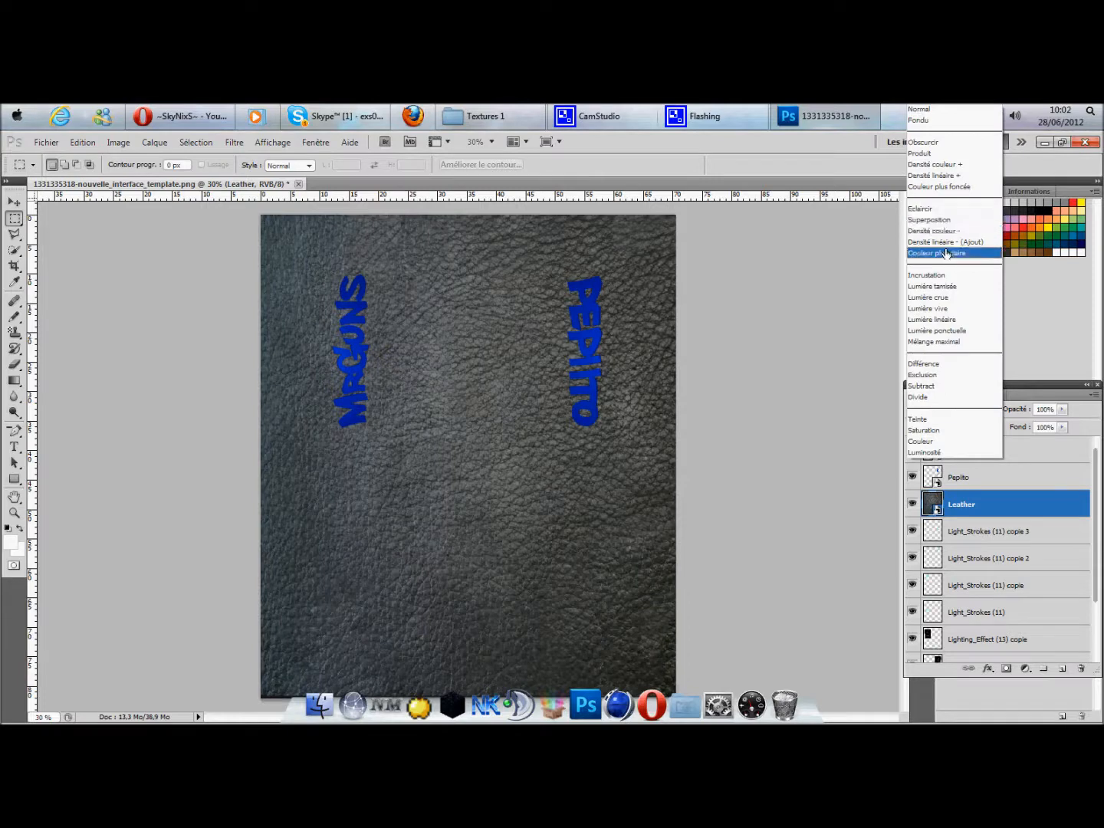
pyautogui.click(931, 276)
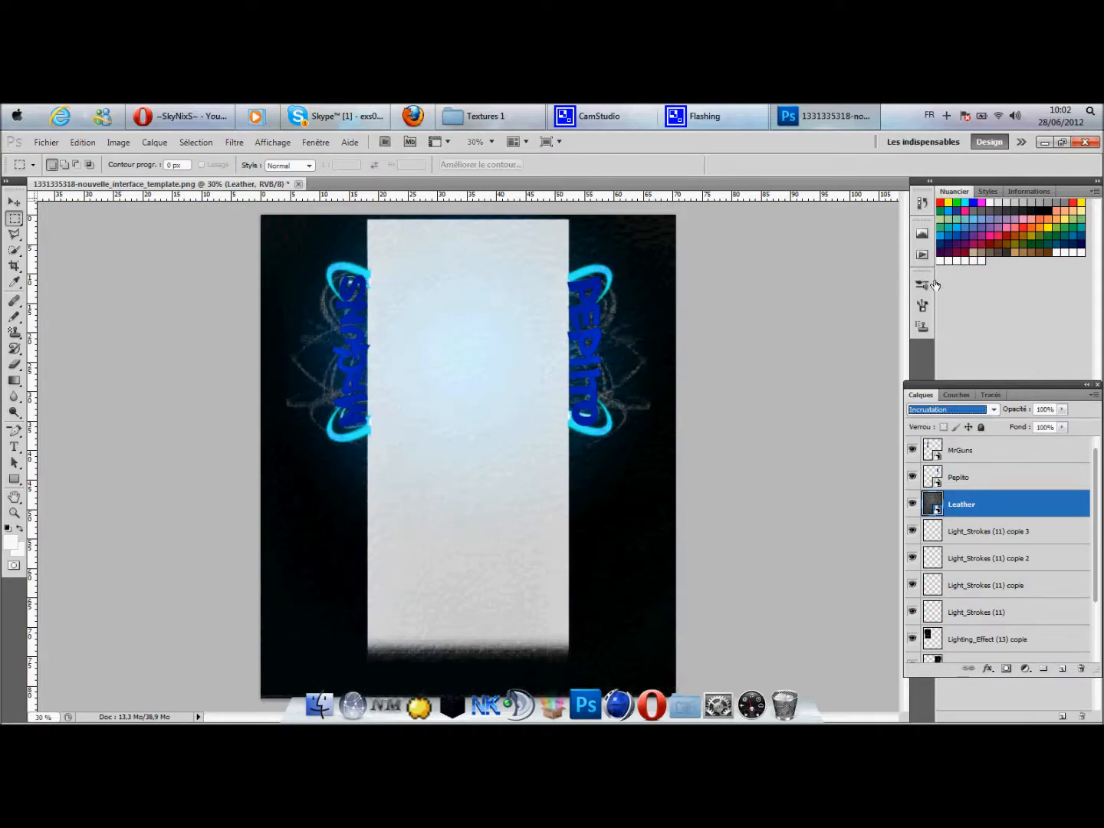
# Move Light_Strokes (11) copie 3 directly above Lighting_Effect (13) in the layer stack, and Leather between Calque 0 and Calque 1.
pyautogui.moveTo(960, 522); pyautogui.dragTo(960, 657)
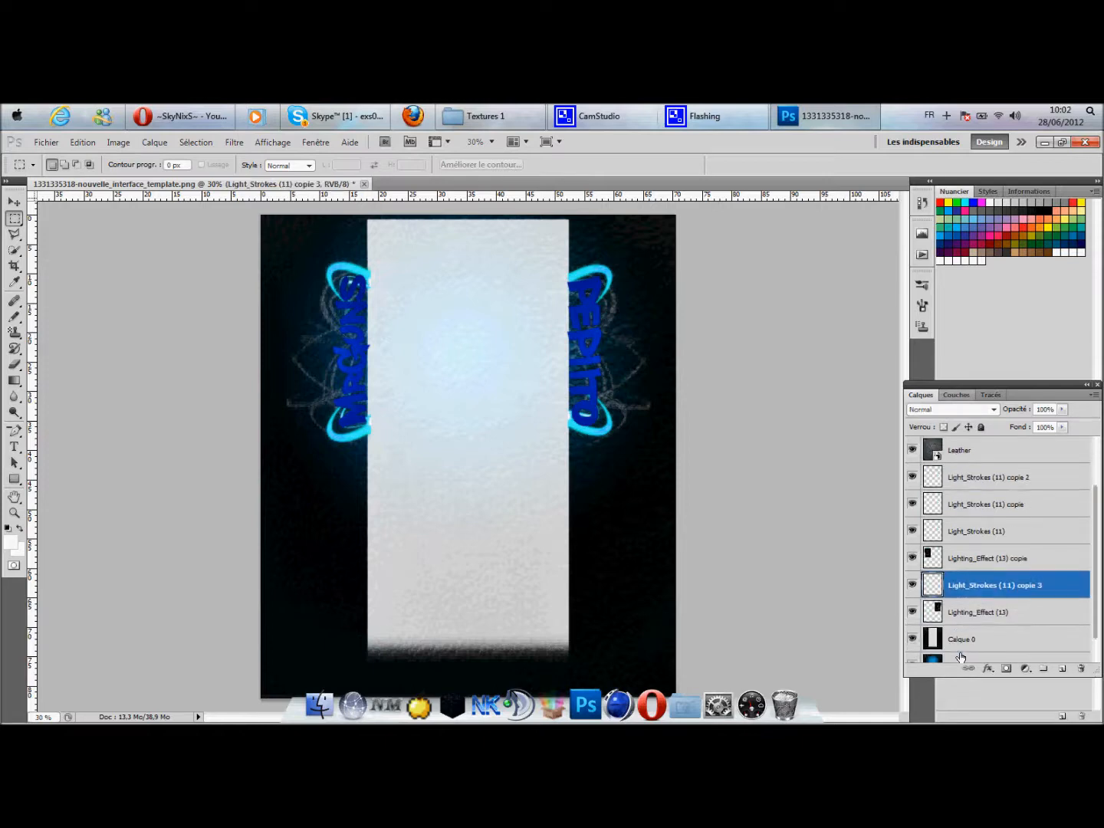
pyautogui.scroll(-1, 961, 656)
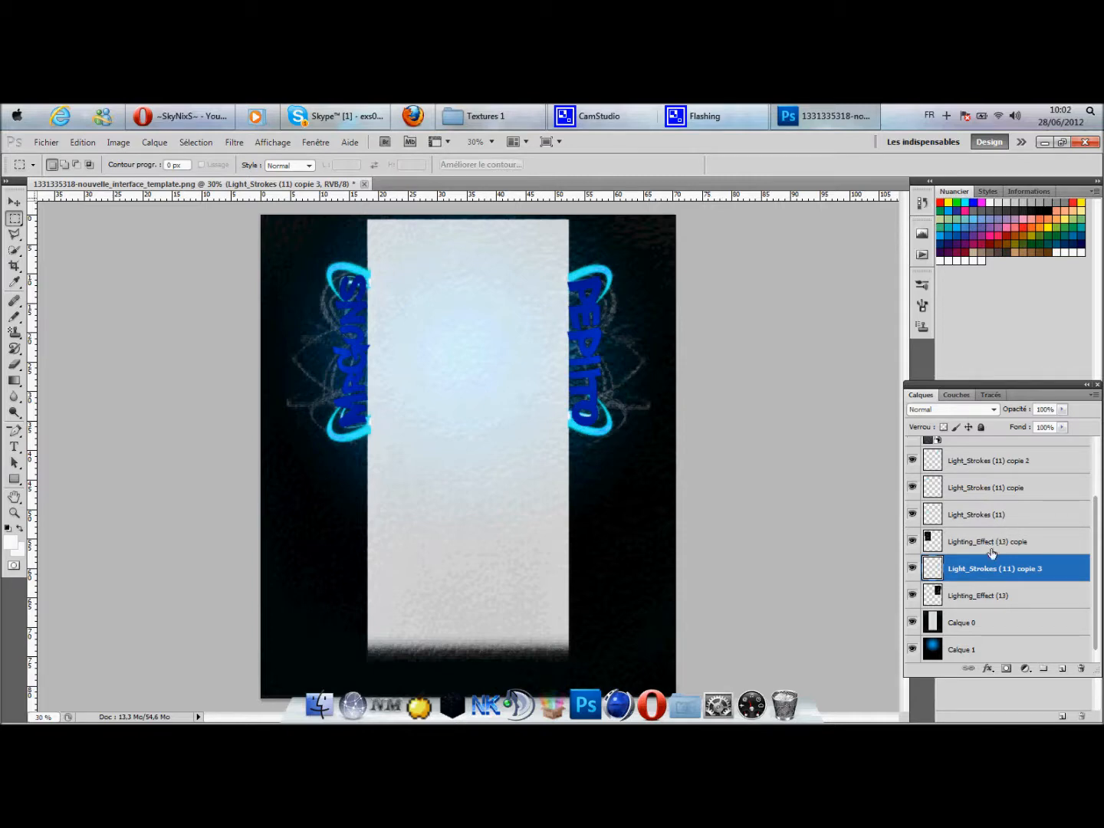
pyautogui.moveTo(976, 445); pyautogui.dragTo(962, 646)
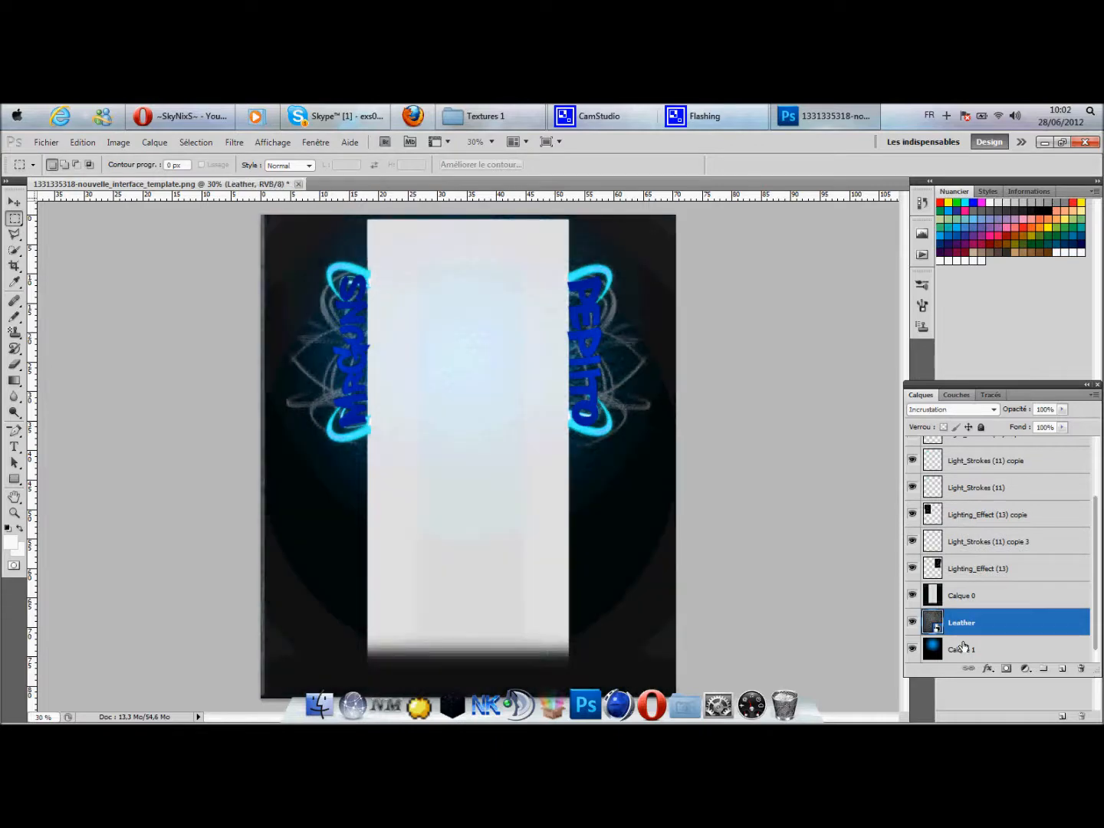
# Move the Leather layer beneath Calque 1 and set Calque 1's blend mode to Superposition.
pyautogui.moveTo(970, 633); pyautogui.dragTo(968, 657)
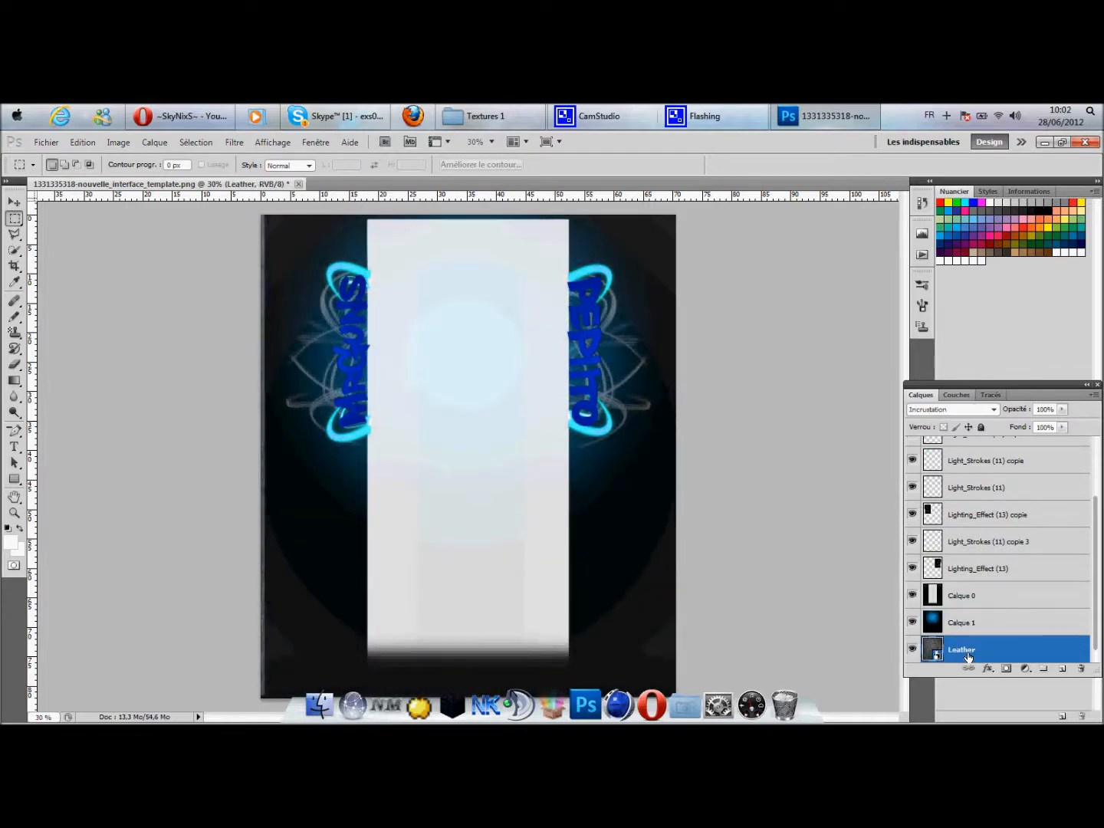
pyautogui.click(969, 631)
pyautogui.click(955, 410)
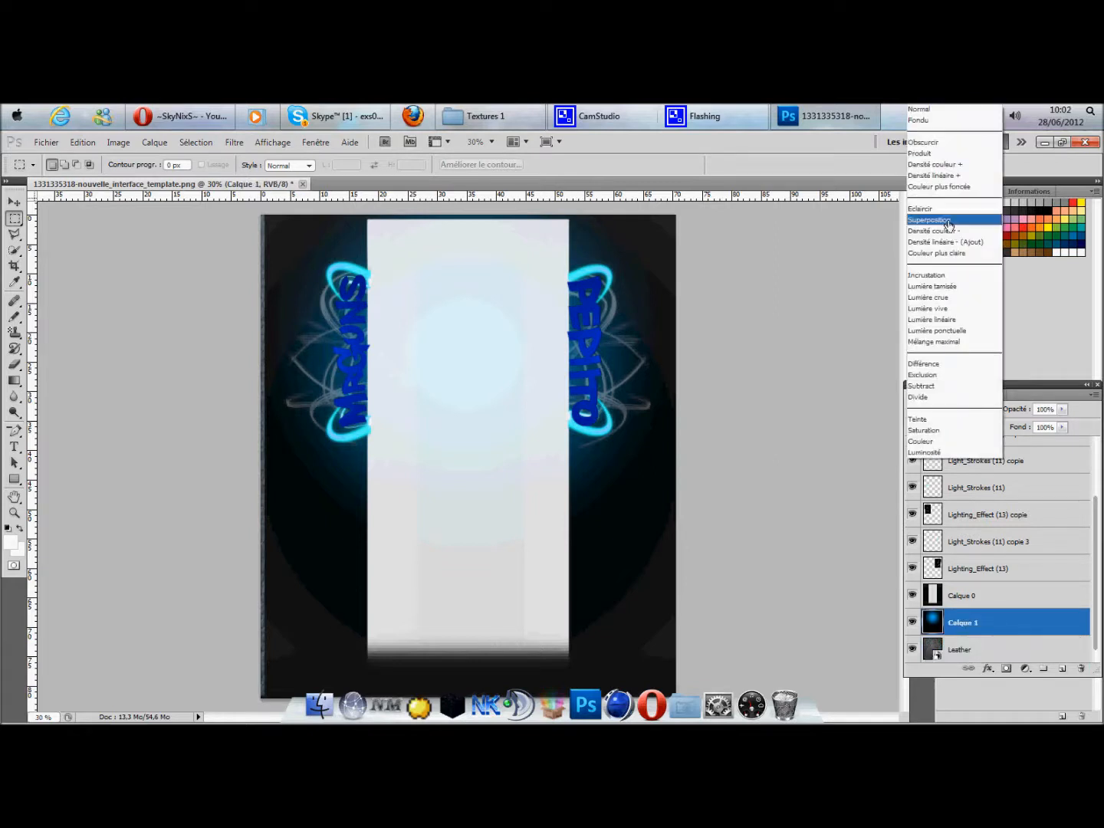
pyautogui.click(951, 220)
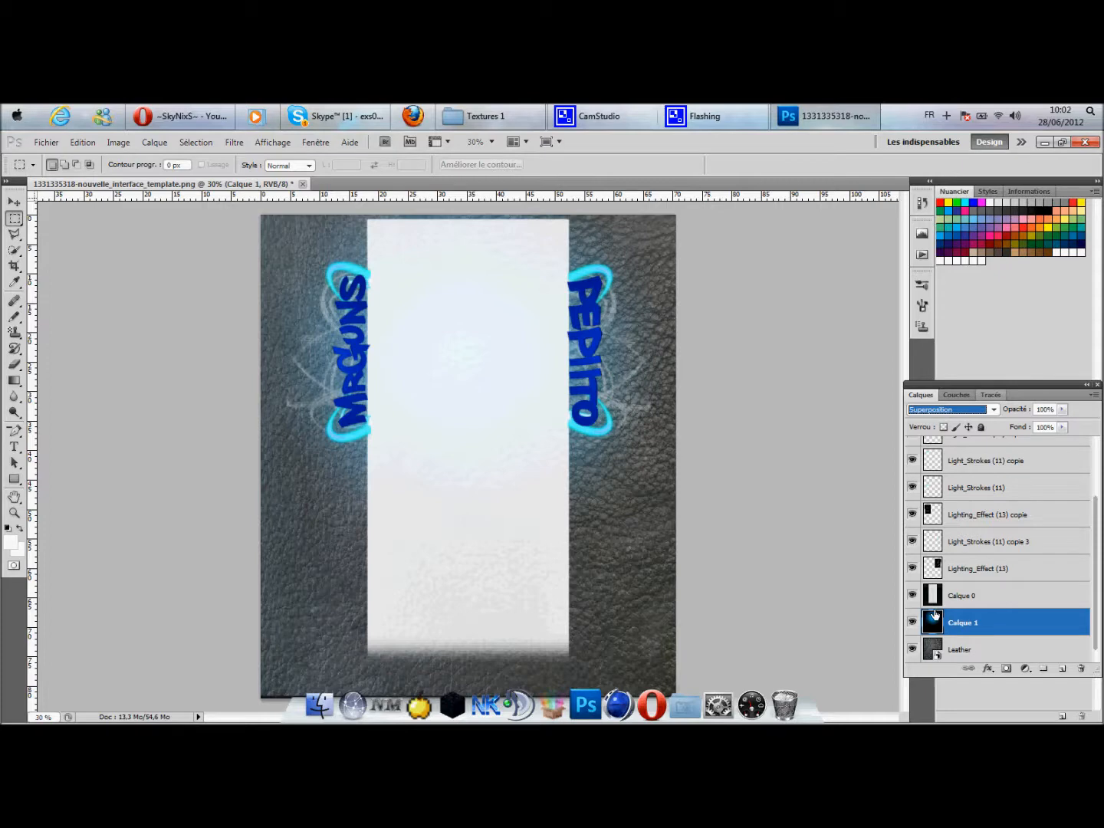
# Move the Leather layer back above Calque 1 in the layer stack.
pyautogui.click(941, 650)
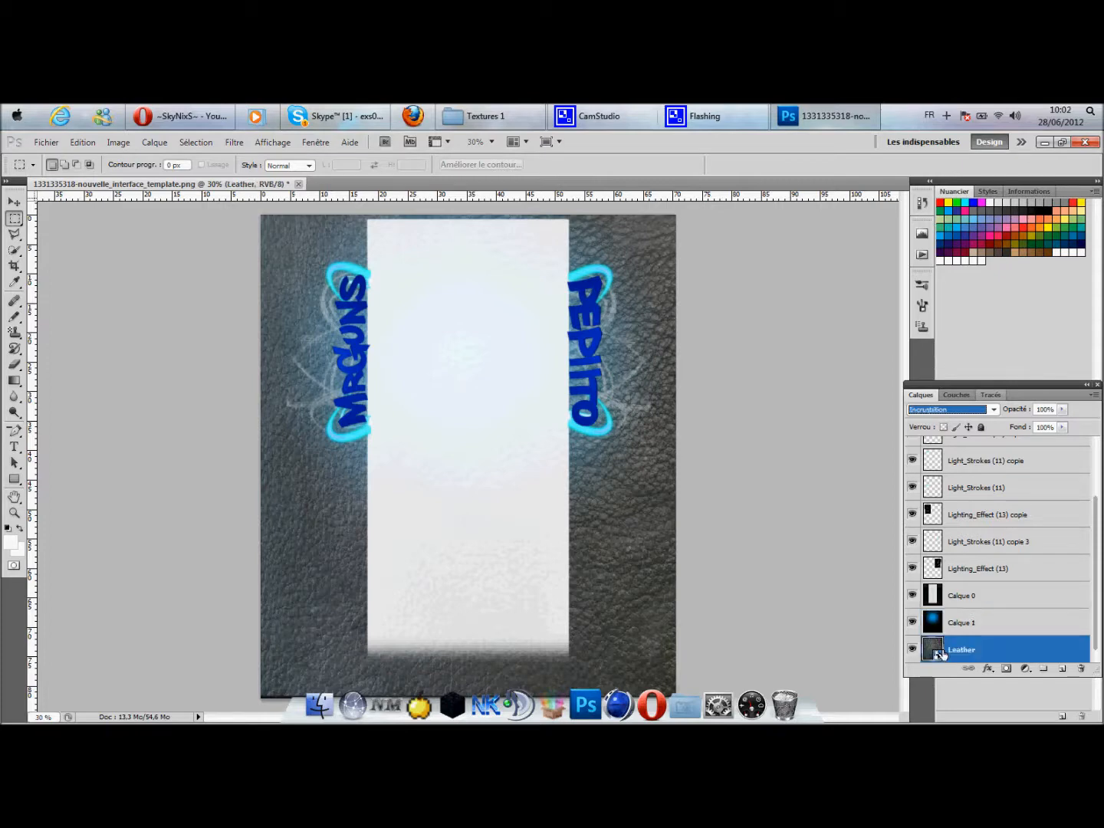
pyautogui.moveTo(939, 652); pyautogui.dragTo(944, 617)
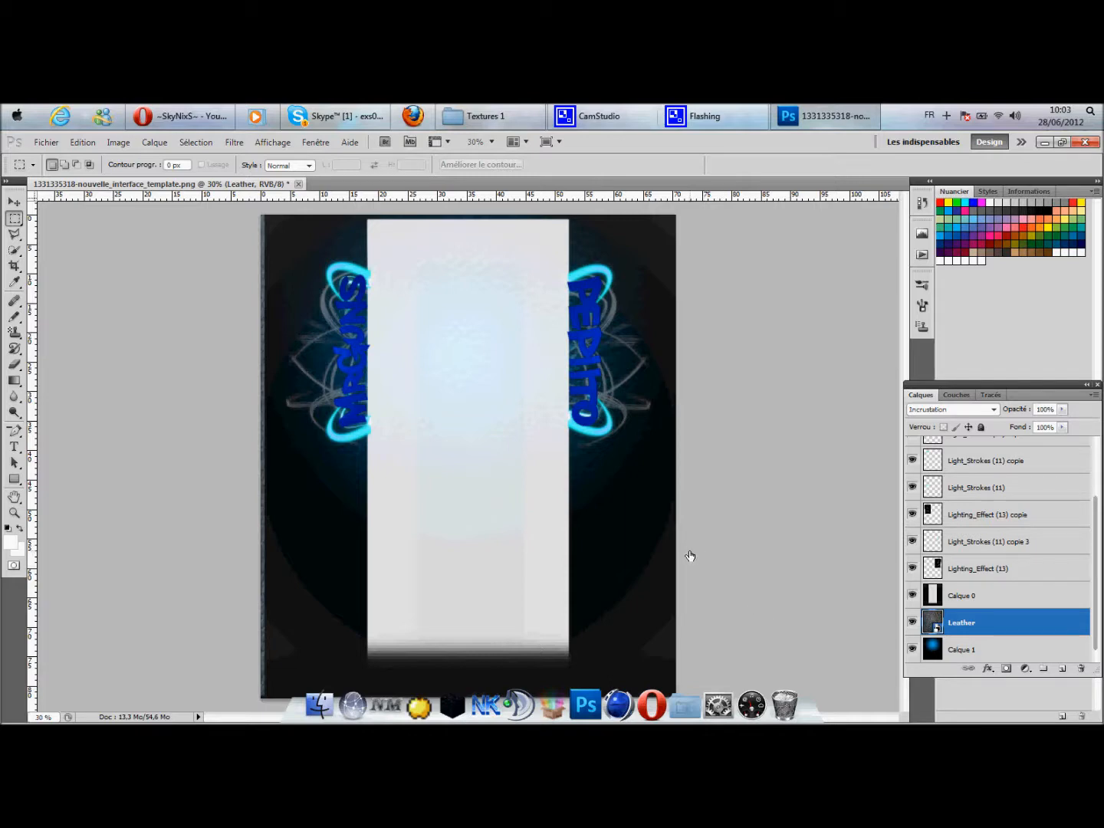
# Browse the Pack Exs0tiK resource folders, including Peinture and Fumée, for another effect to add to the background.
pyautogui.click(483, 115)
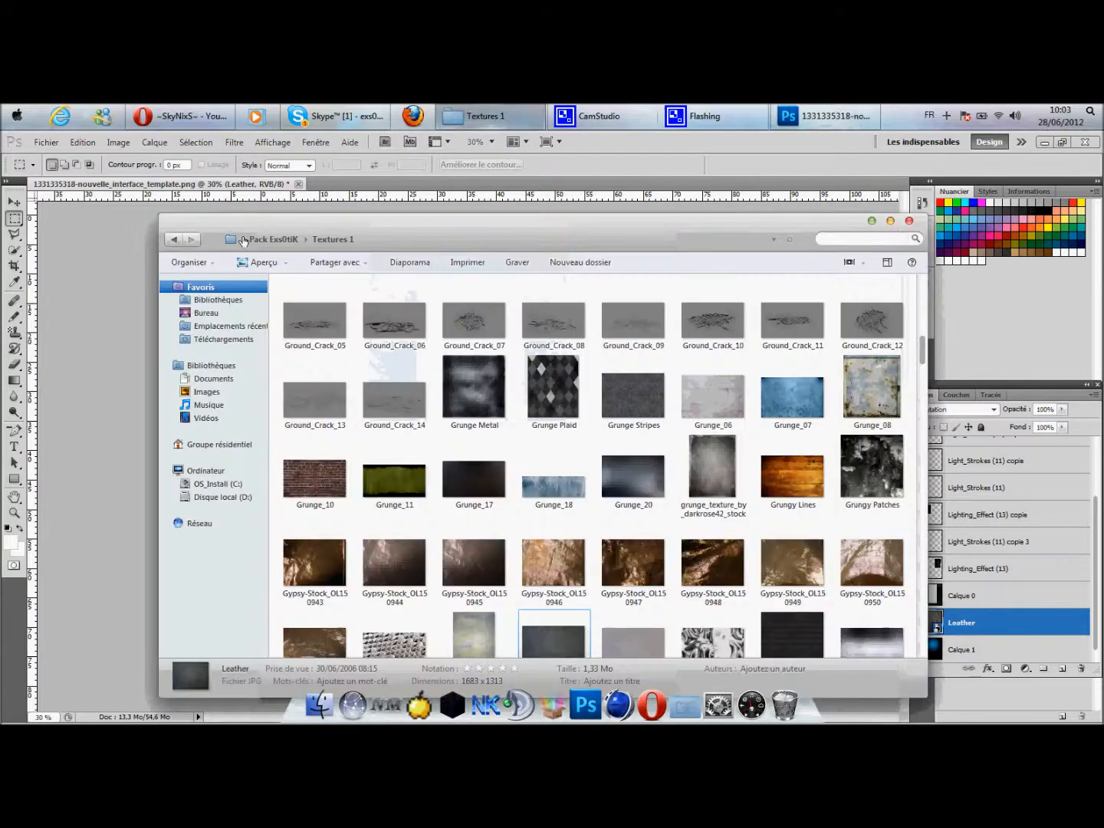
pyautogui.click(174, 242)
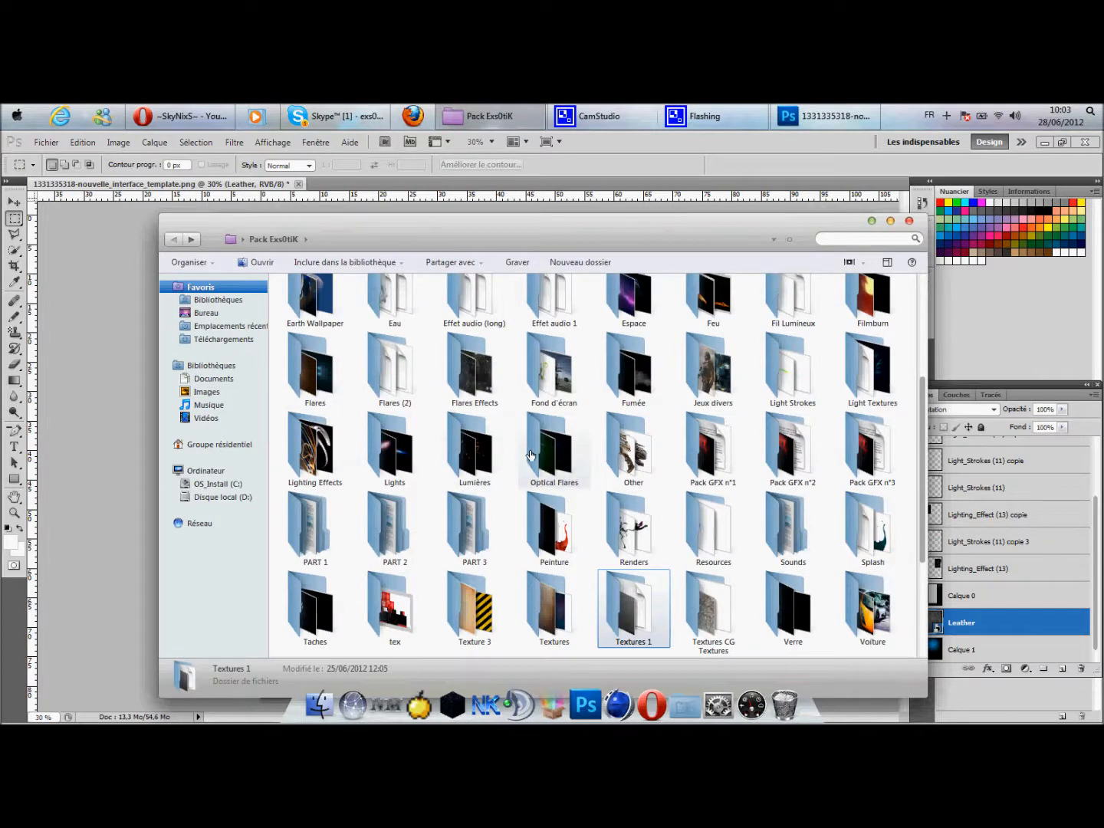
pyautogui.scroll(-3, 528, 451)
pyautogui.doubleClick(528, 363)
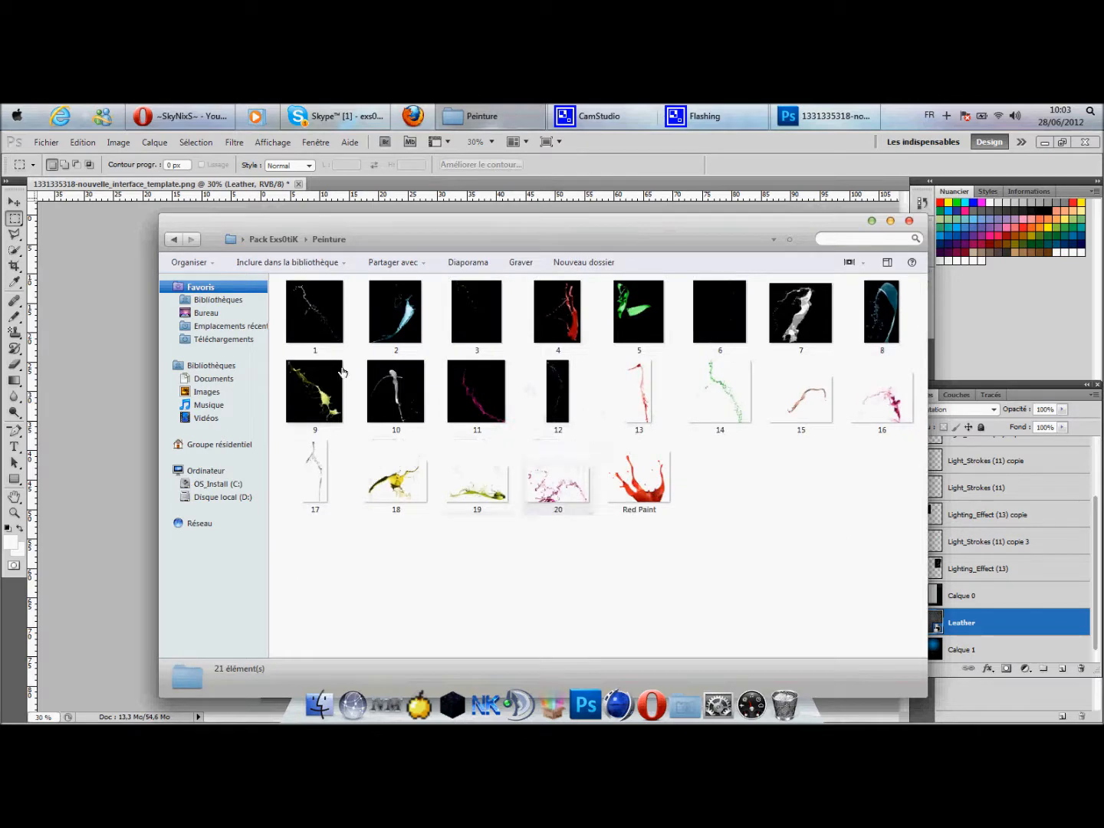
pyautogui.click(173, 240)
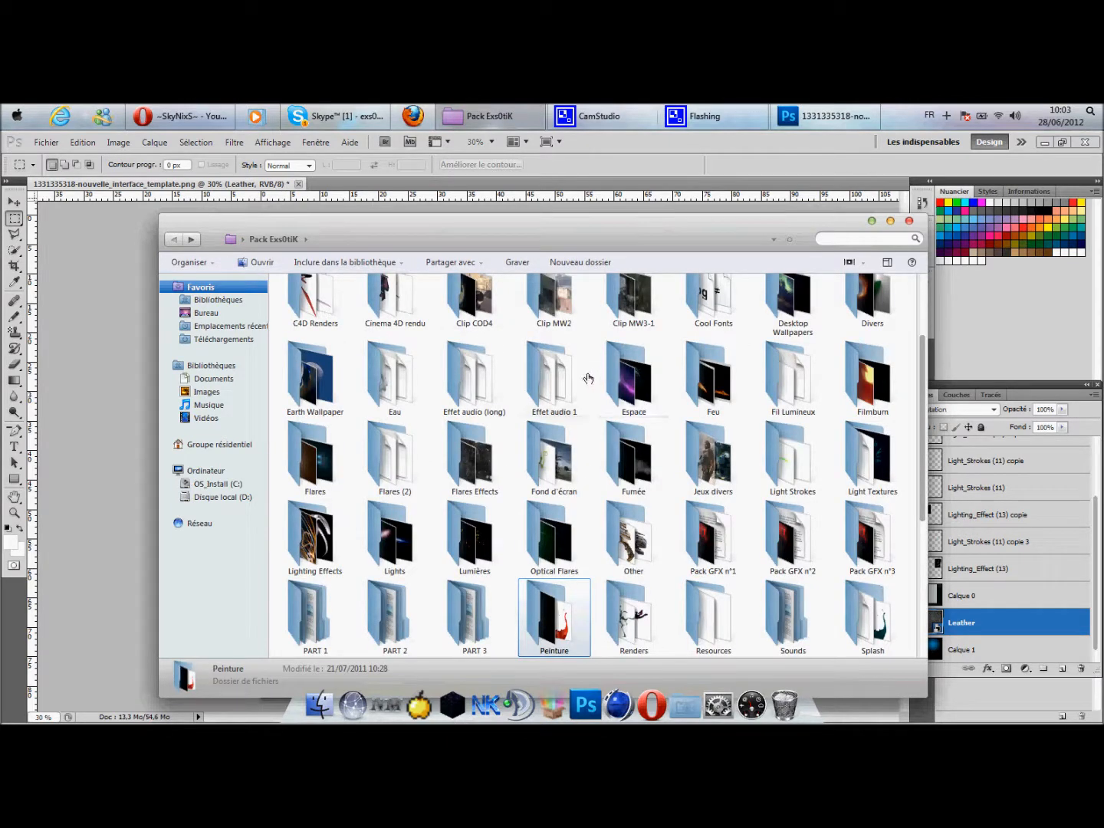
pyautogui.scroll(3, 601, 372)
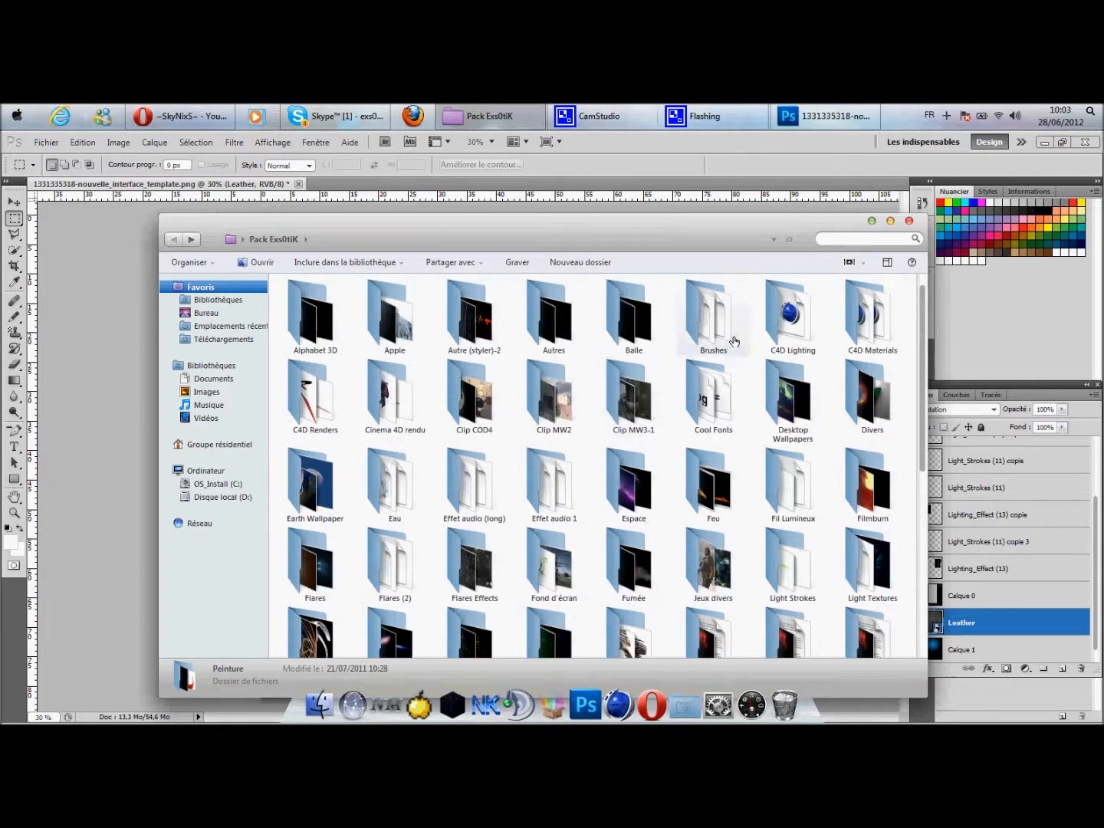
pyautogui.moveTo(744, 337)
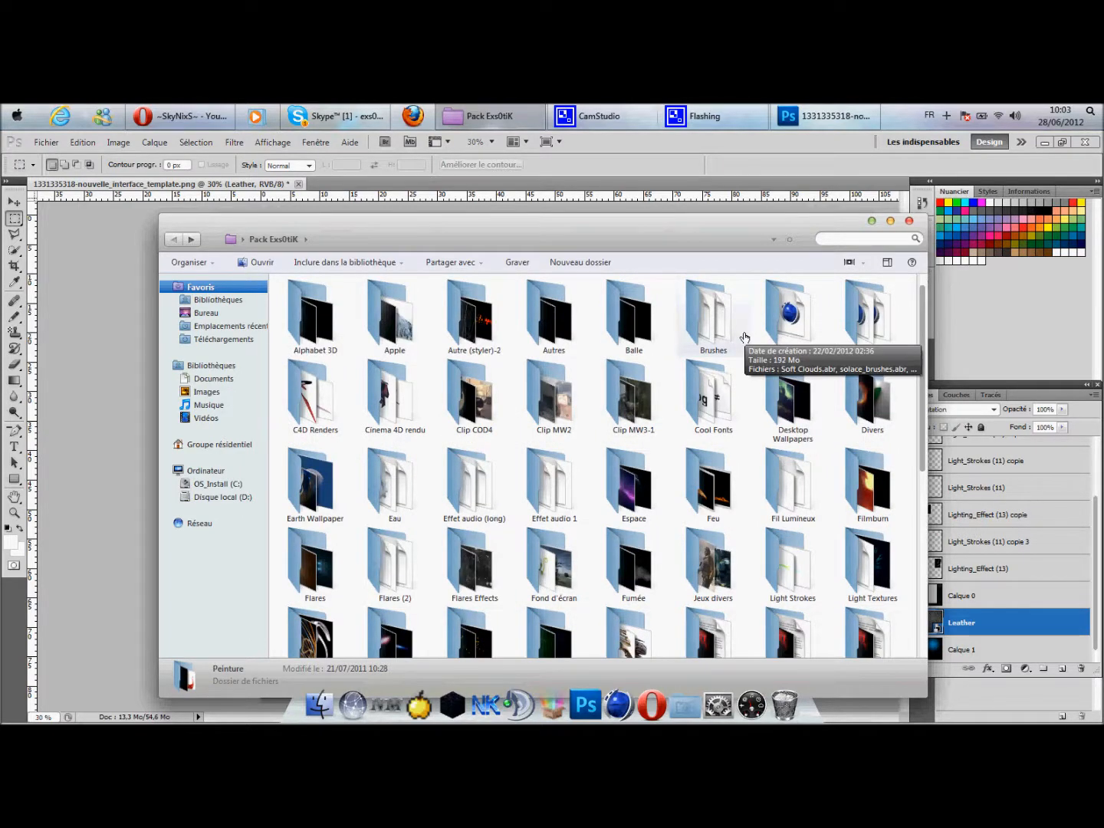
pyautogui.scroll(-5, 744, 337)
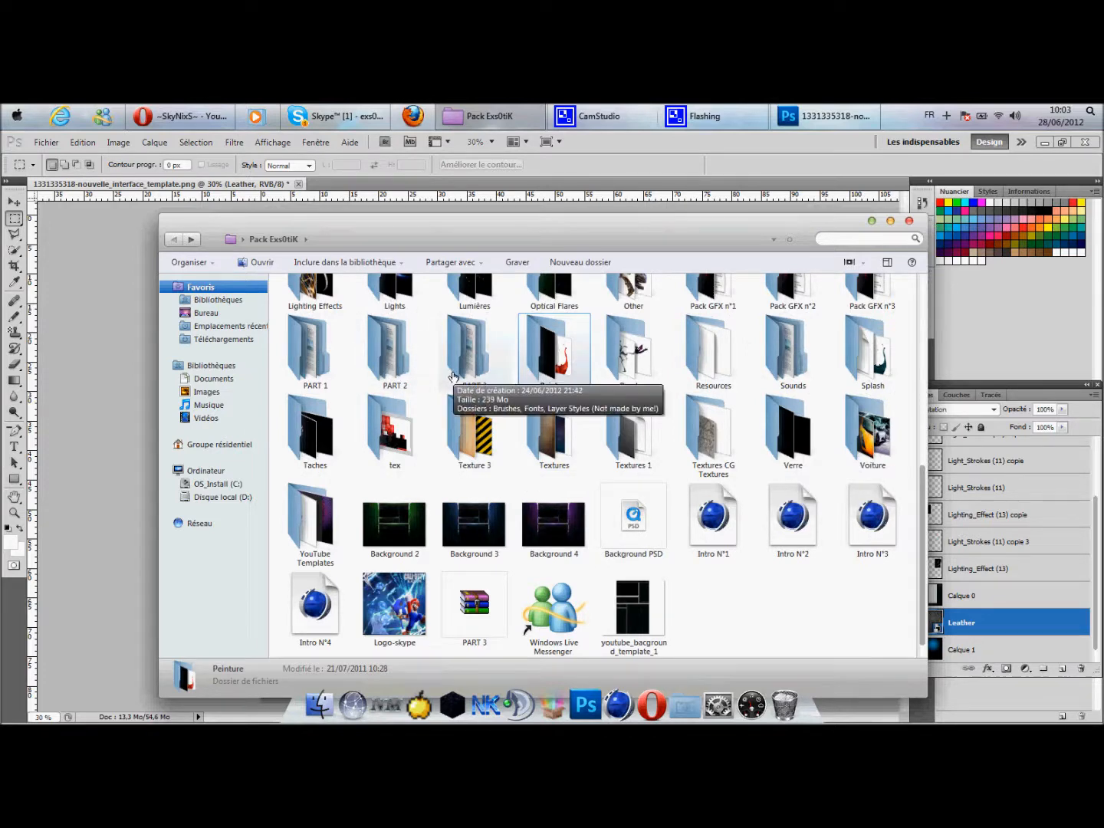
pyautogui.scroll(10, 453, 375)
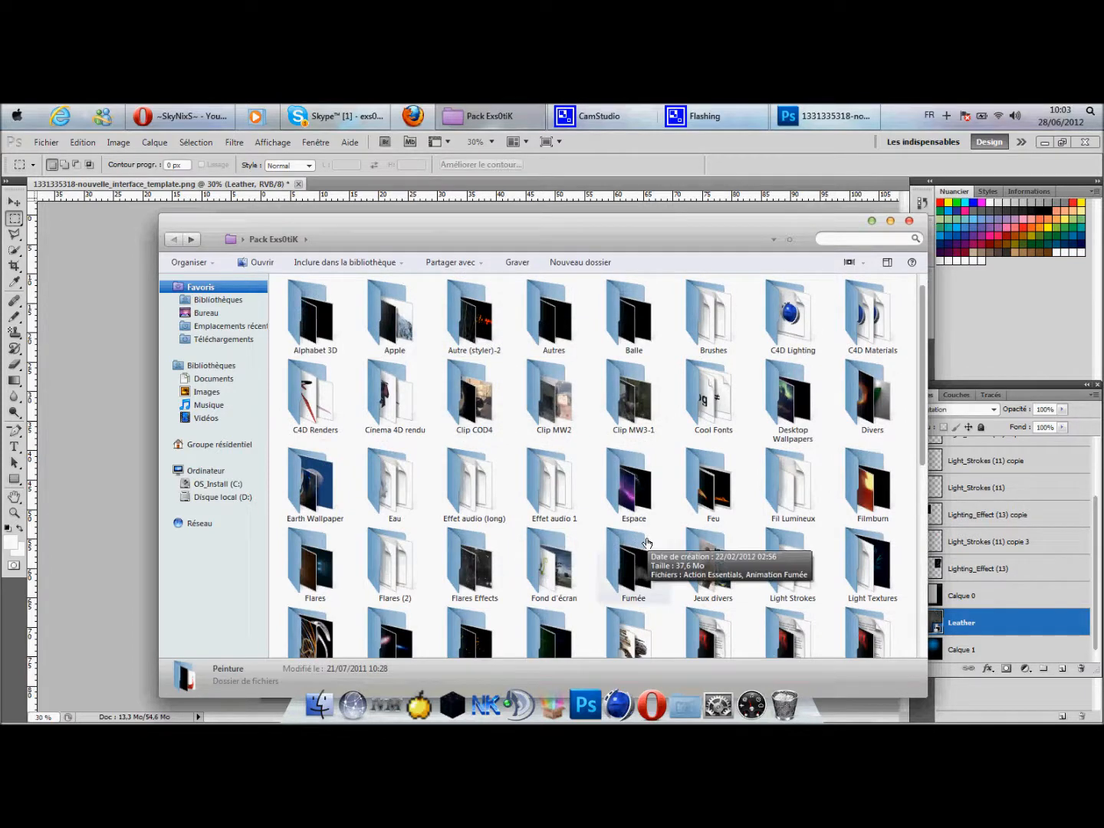
pyautogui.doubleClick(637, 580)
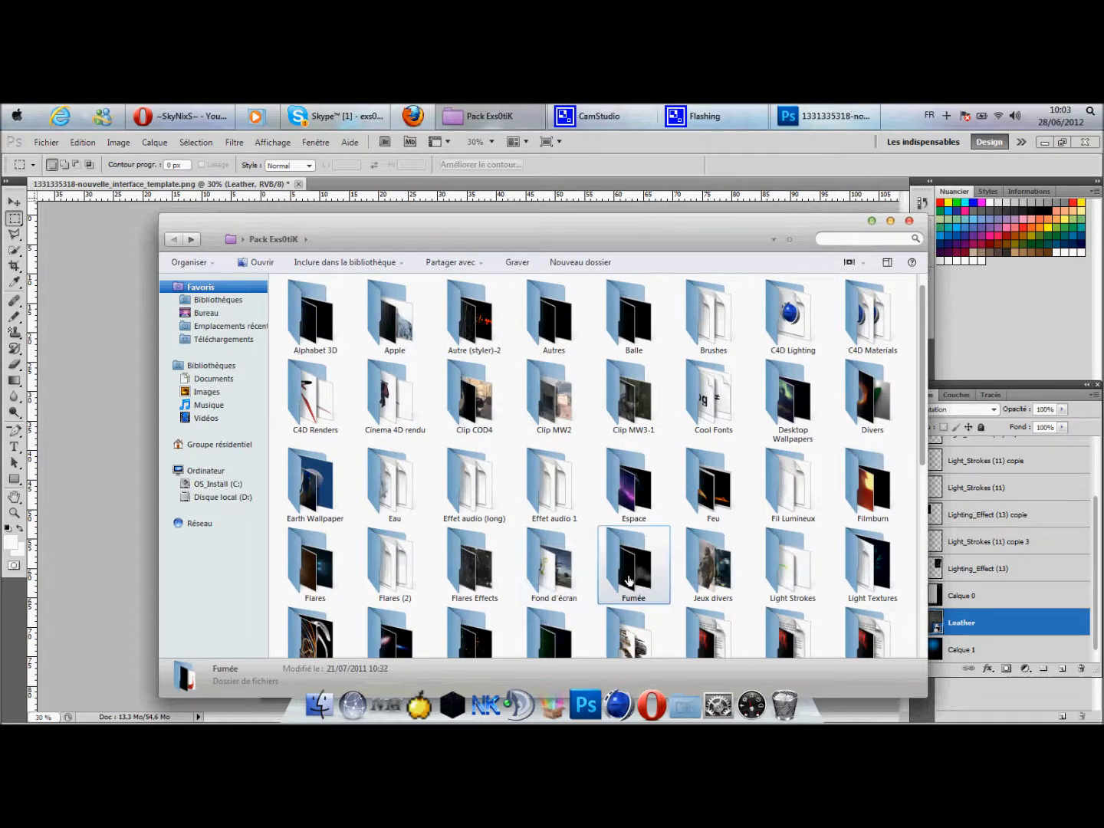
pyautogui.doubleClick(173, 252)
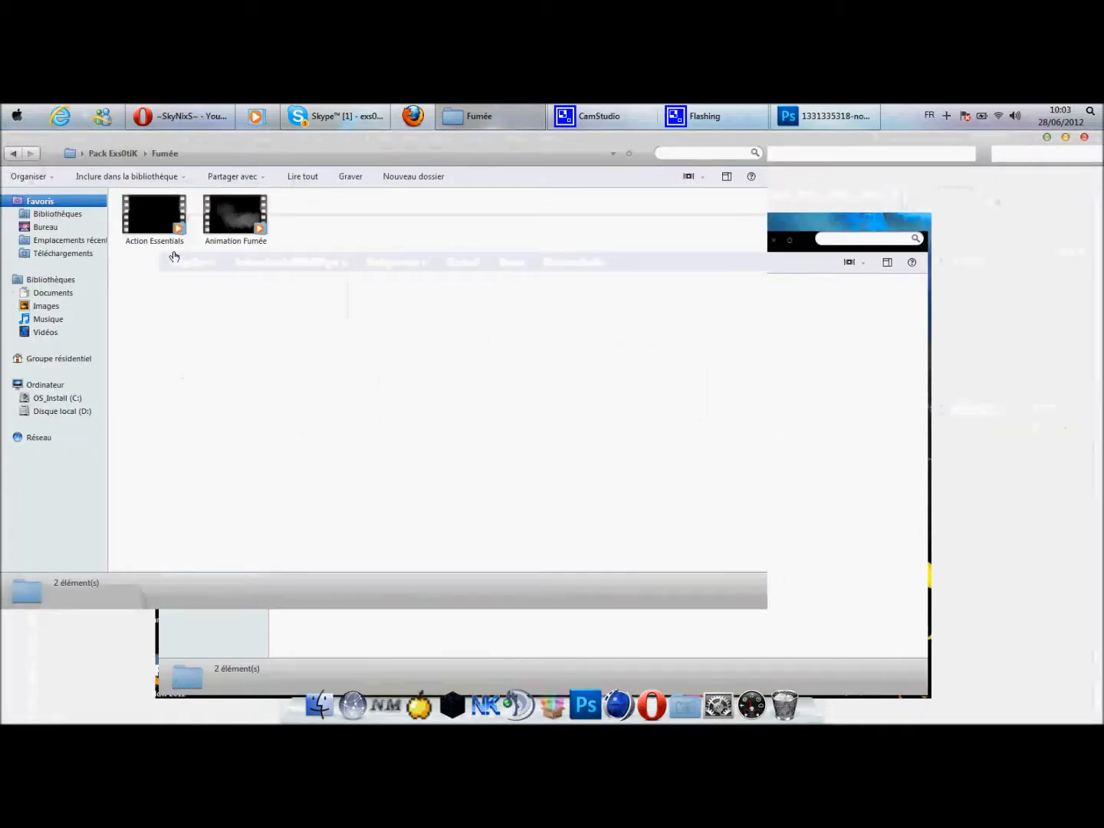
pyautogui.click(10, 152)
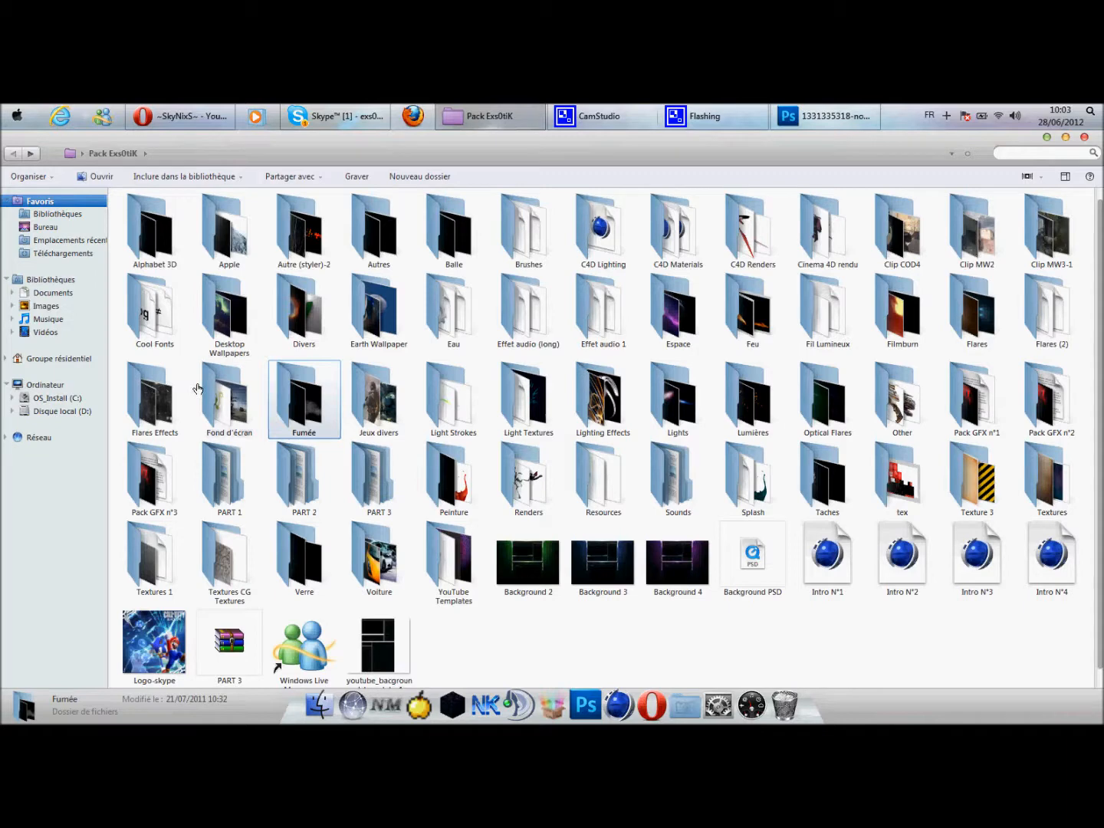
# Place the Light 17 image from the Lights folder into the template document, above the Leather layer.
pyautogui.doubleClick(674, 397)
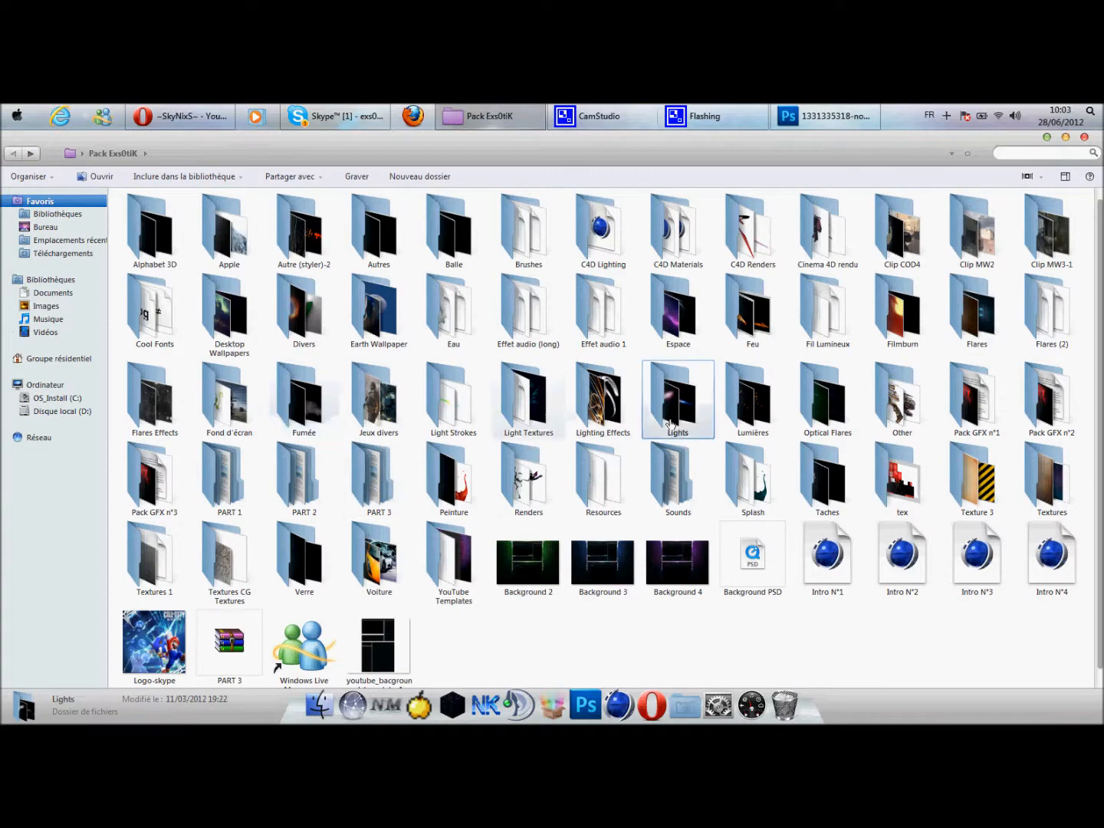
pyautogui.click(400, 322)
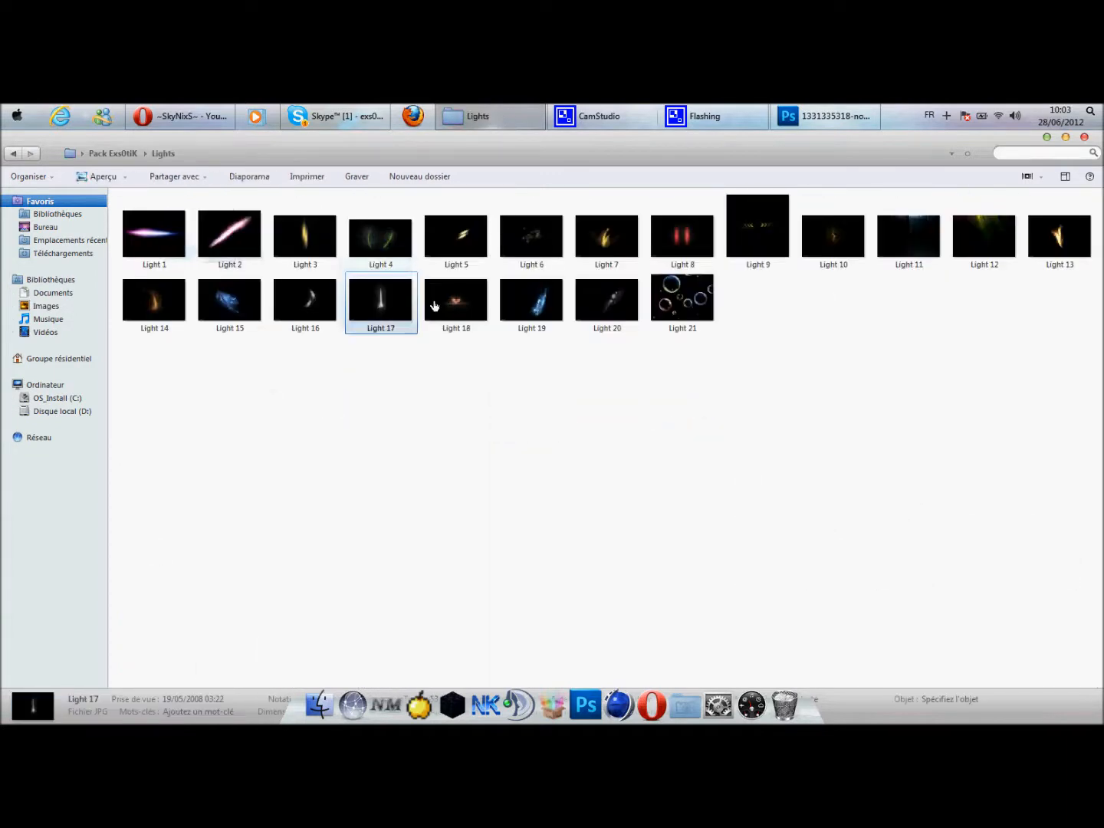
pyautogui.click(571, 387)
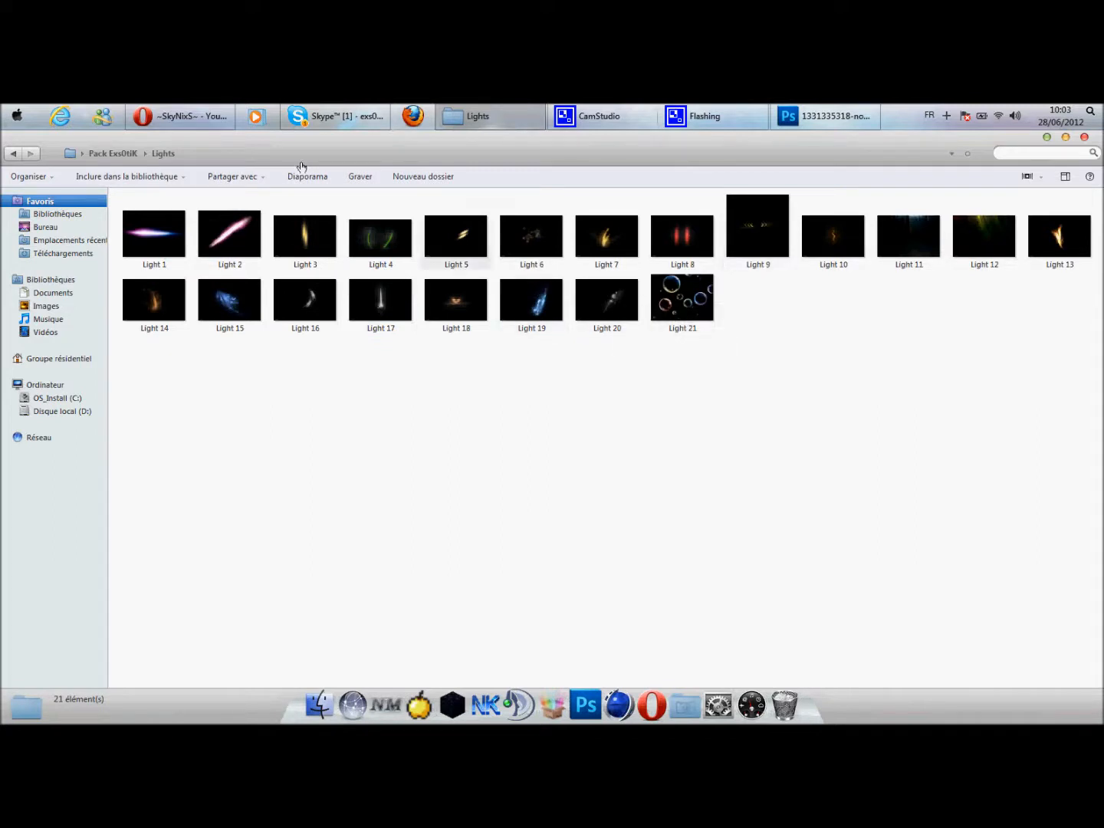
pyautogui.click(381, 308)
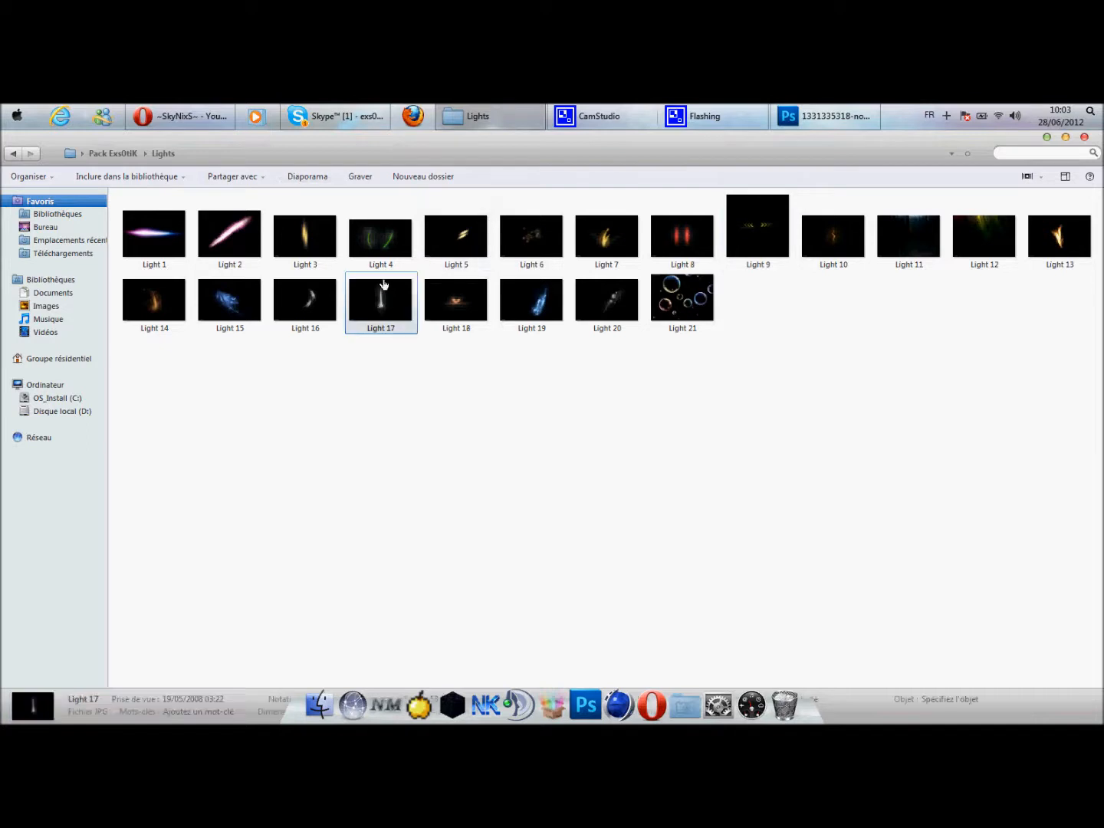
pyautogui.moveTo(812, 109); pyautogui.dragTo(506, 408)
# Rotate Light 17 to about -178.2° and position it below the MrGuns logo, at about X 503.4 px, Y 1068.8 px.
pyautogui.moveTo(611, 543); pyautogui.dragTo(617, 281)
pyautogui.moveTo(488, 491); pyautogui.dragTo(429, 279)
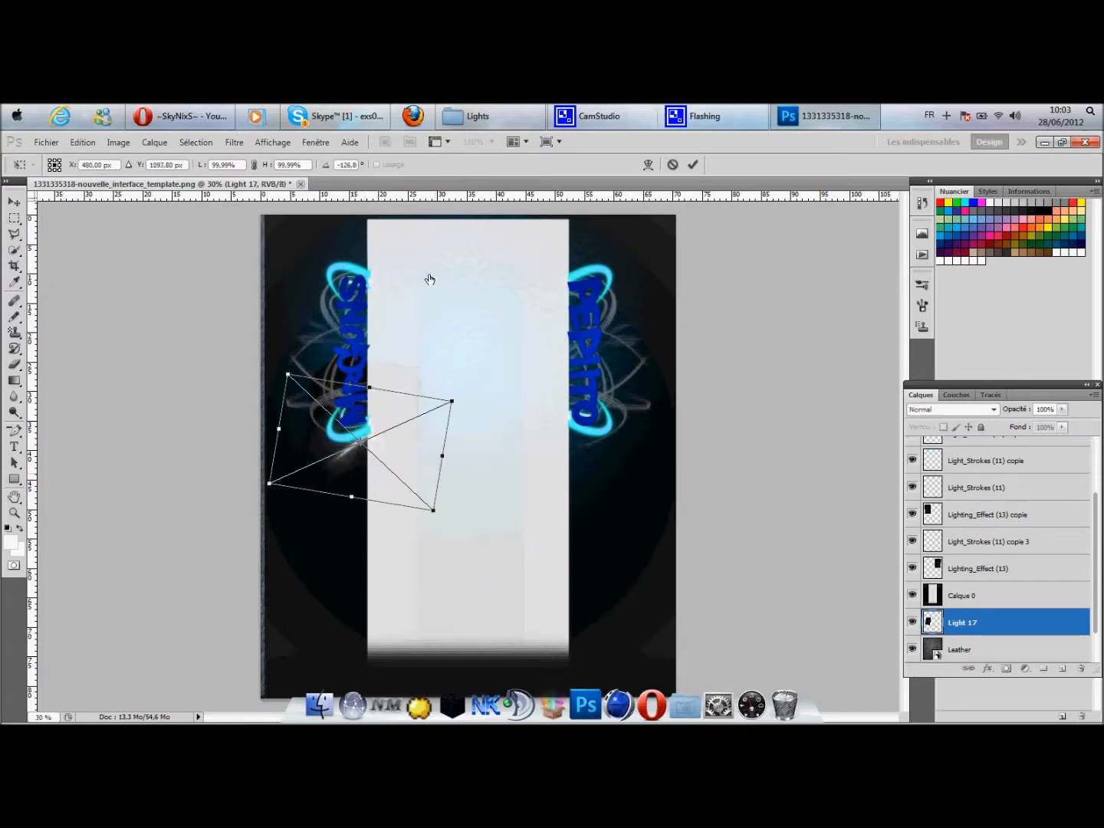
pyautogui.moveTo(376, 436); pyautogui.dragTo(386, 426)
pyautogui.moveTo(458, 450); pyautogui.dragTo(491, 375)
pyautogui.moveTo(396, 434)
pyautogui.mouseDown()
pyautogui.moveTo(379, 437)
pyautogui.moveTo(390, 436)
pyautogui.mouseUp()
pyautogui.moveTo(456, 452); pyautogui.dragTo(421, 470)
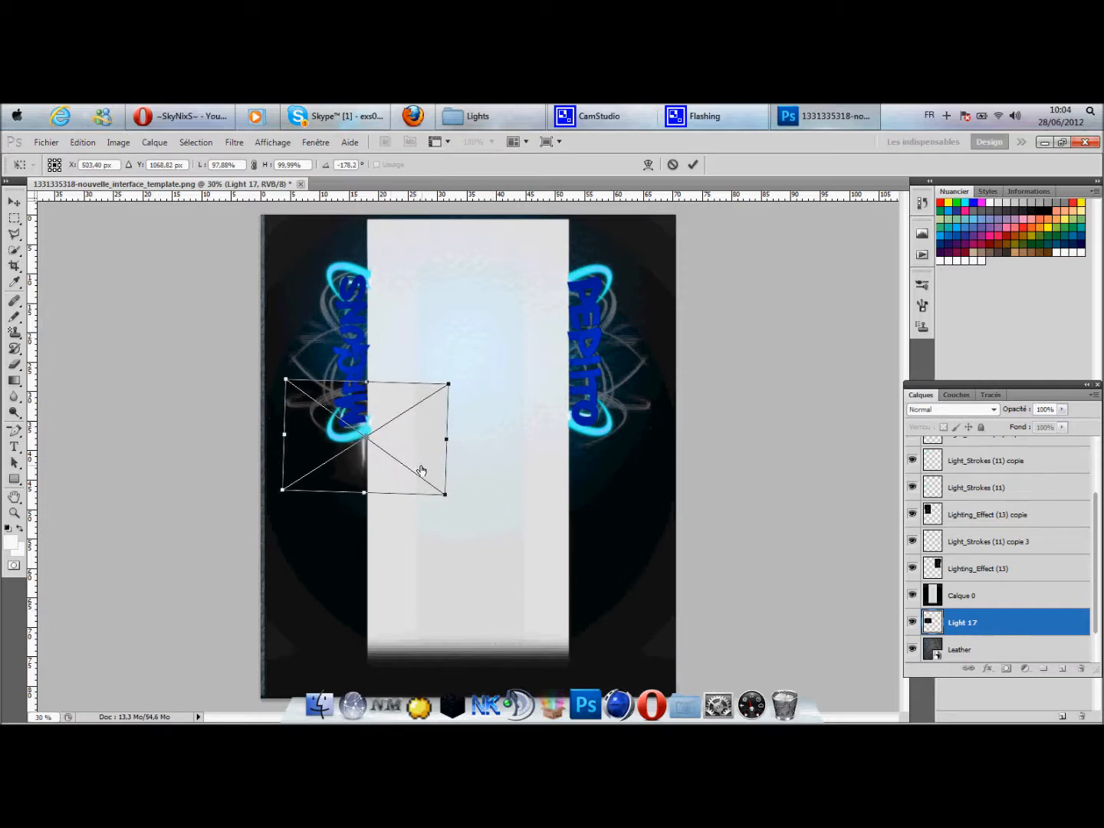
pyautogui.press('Return')
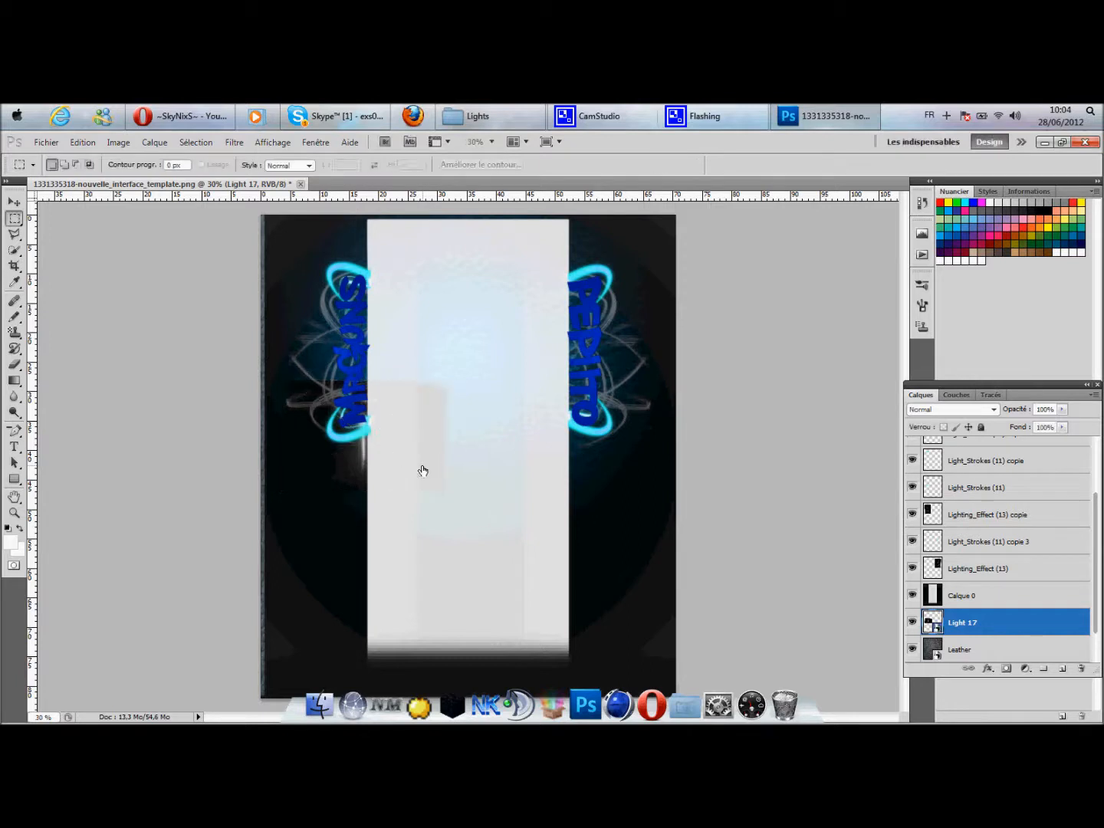
# Set Light 17's blend mode to Superposition and rasterize its smart object so it can be erased.
pyautogui.click(972, 410)
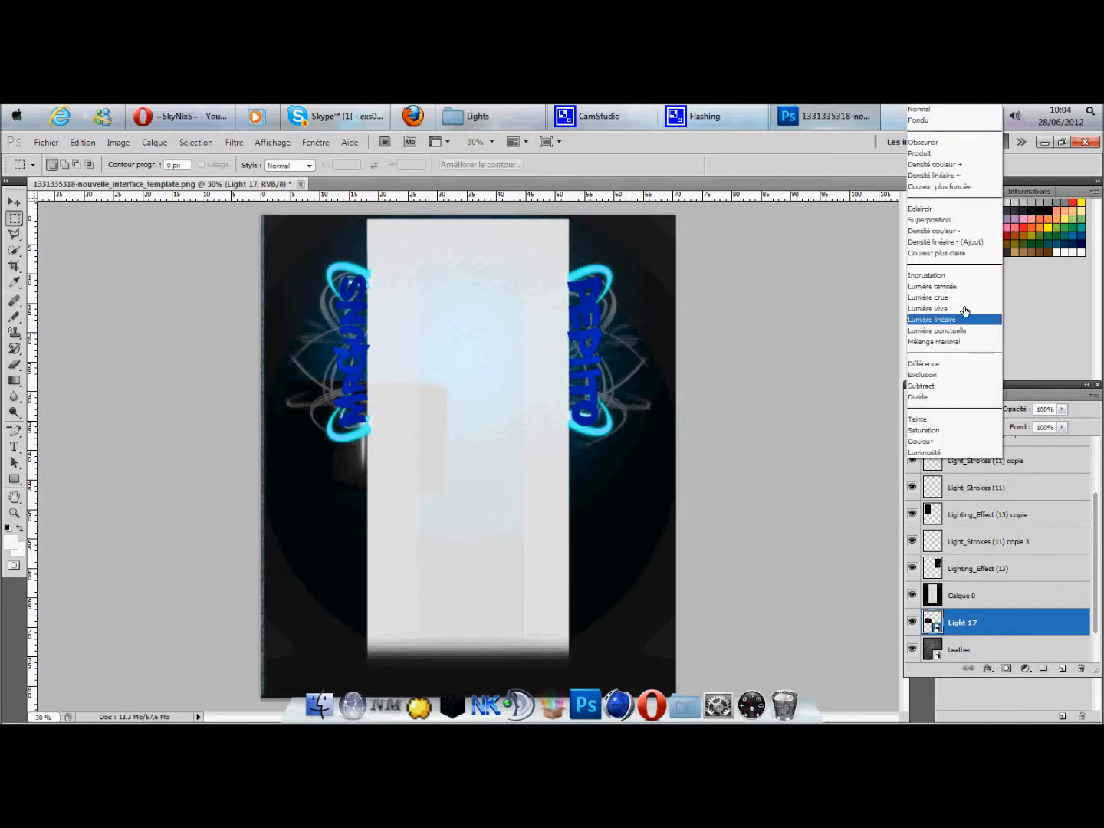
pyautogui.click(952, 221)
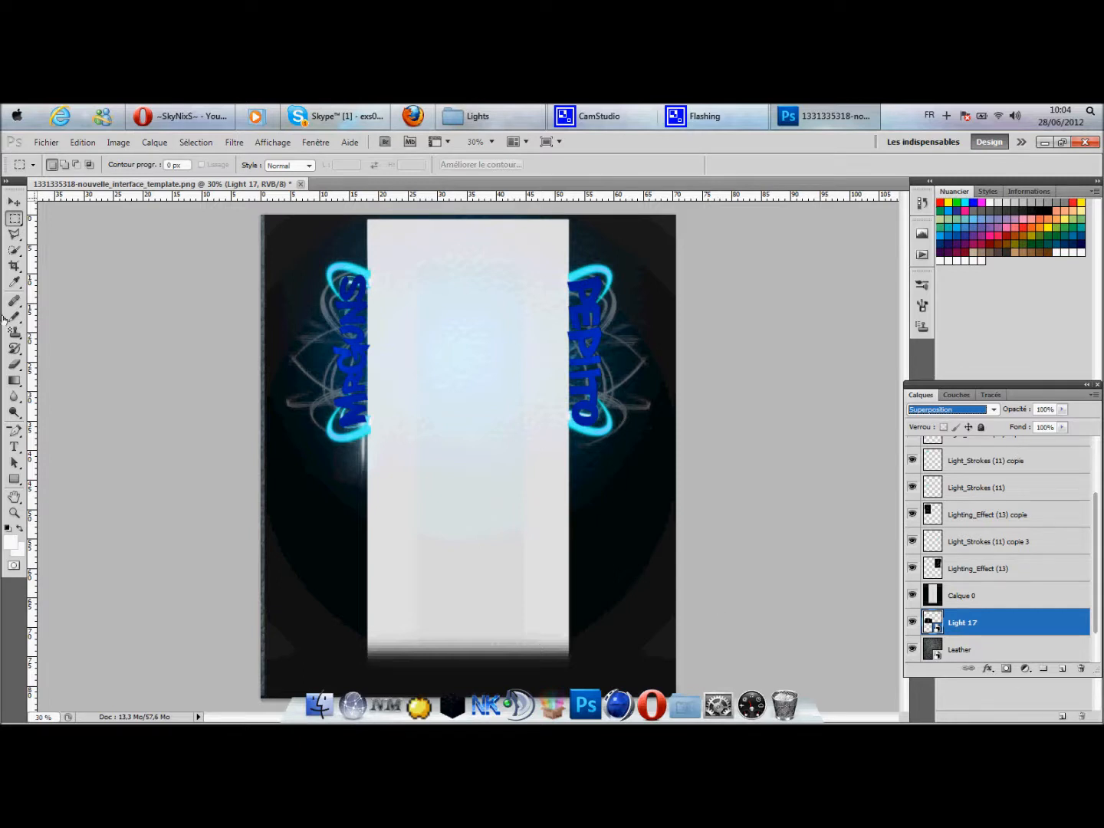
pyautogui.click(14, 366)
pyautogui.click(338, 473)
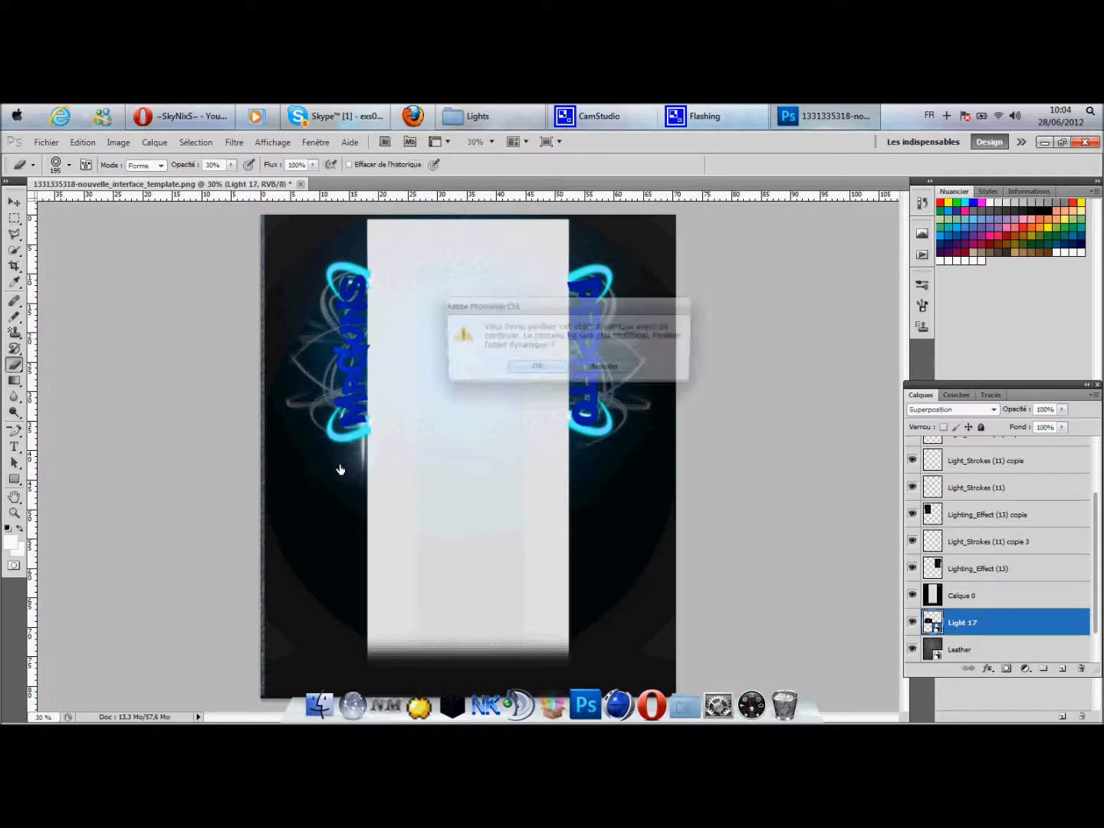
pyautogui.click(529, 368)
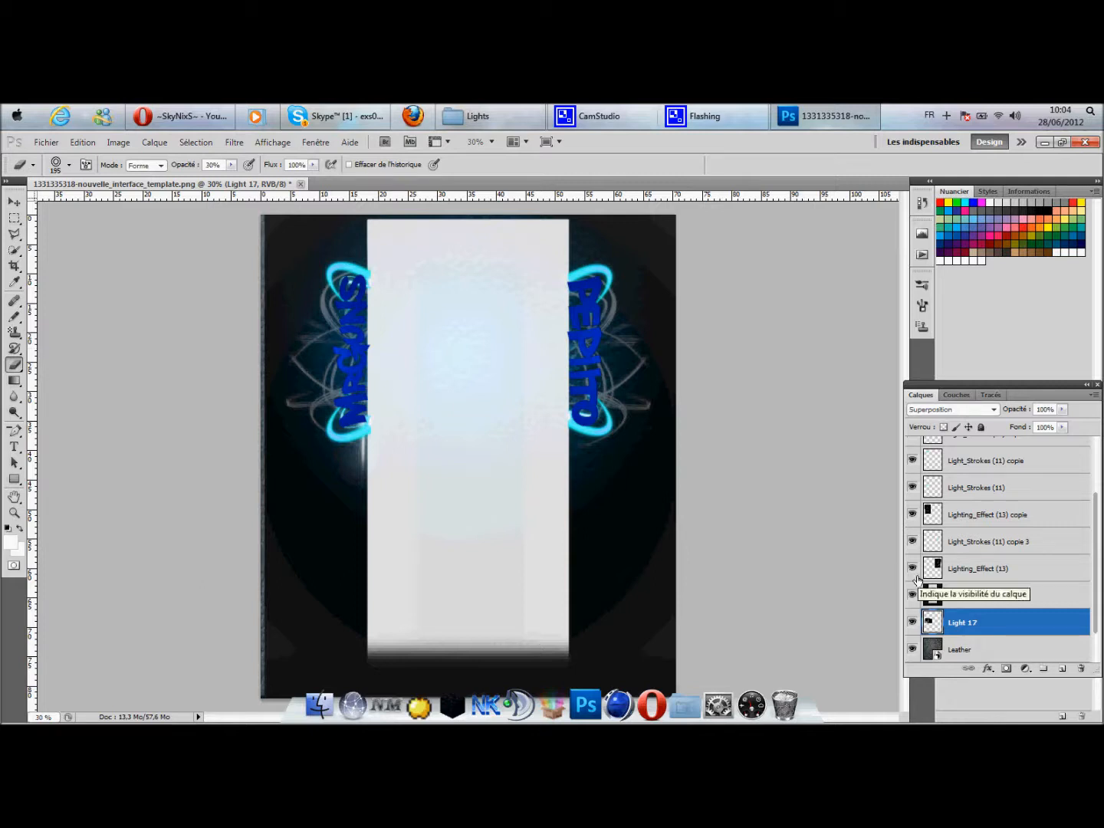
# Duplicate the Light 17 layer and flip the copy horizontally.
pyautogui.hotkey('ctrl', 'j')
pyautogui.hotkey('ctrl', 't')
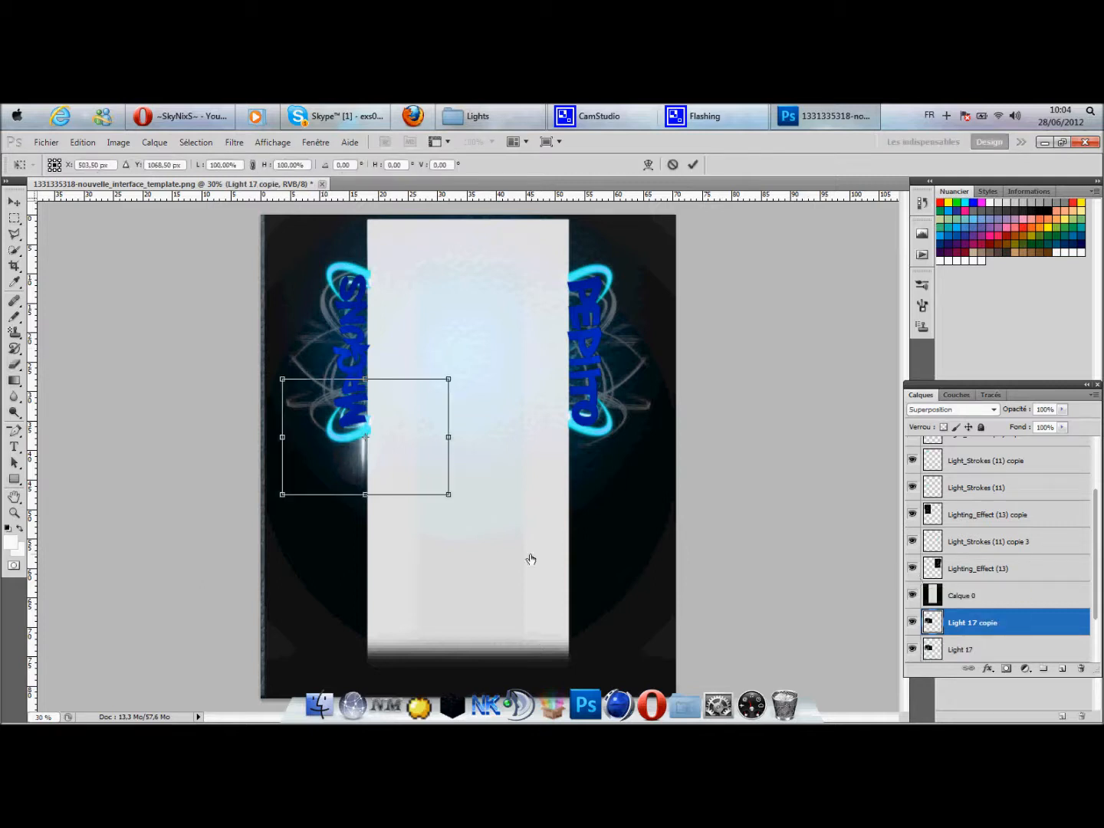
pyautogui.rightClick(378, 447)
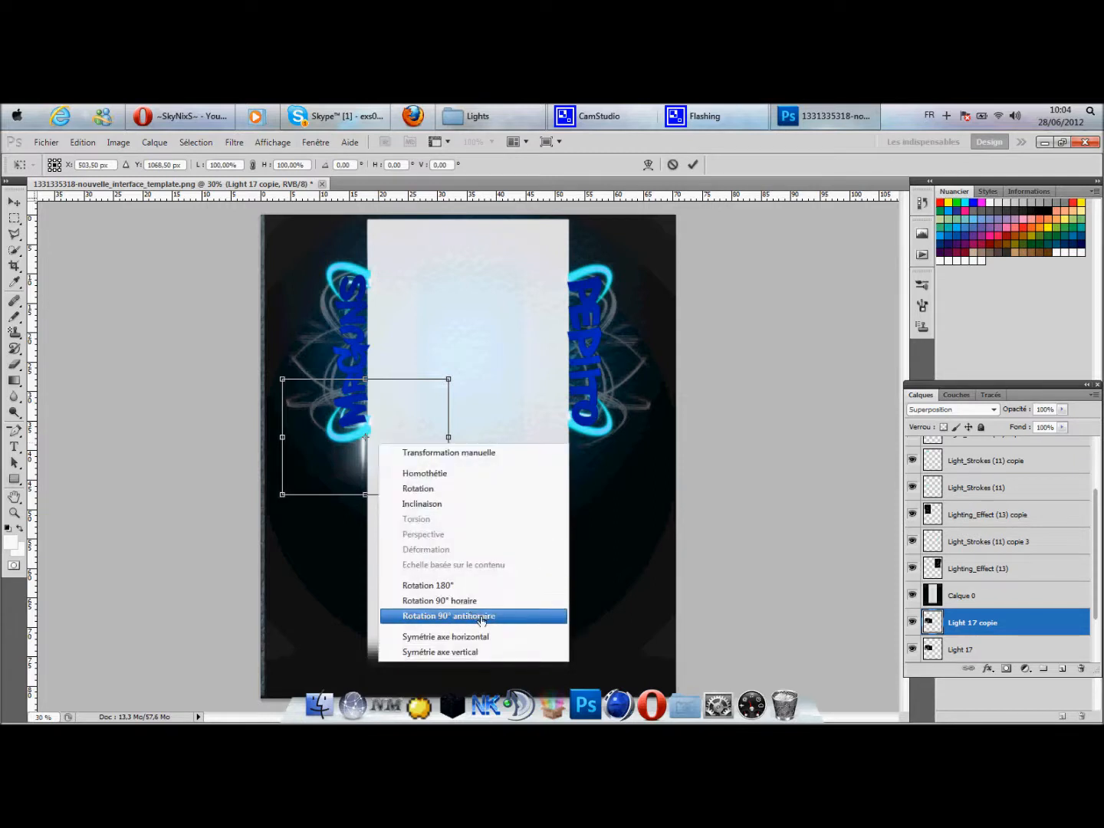
pyautogui.click(480, 639)
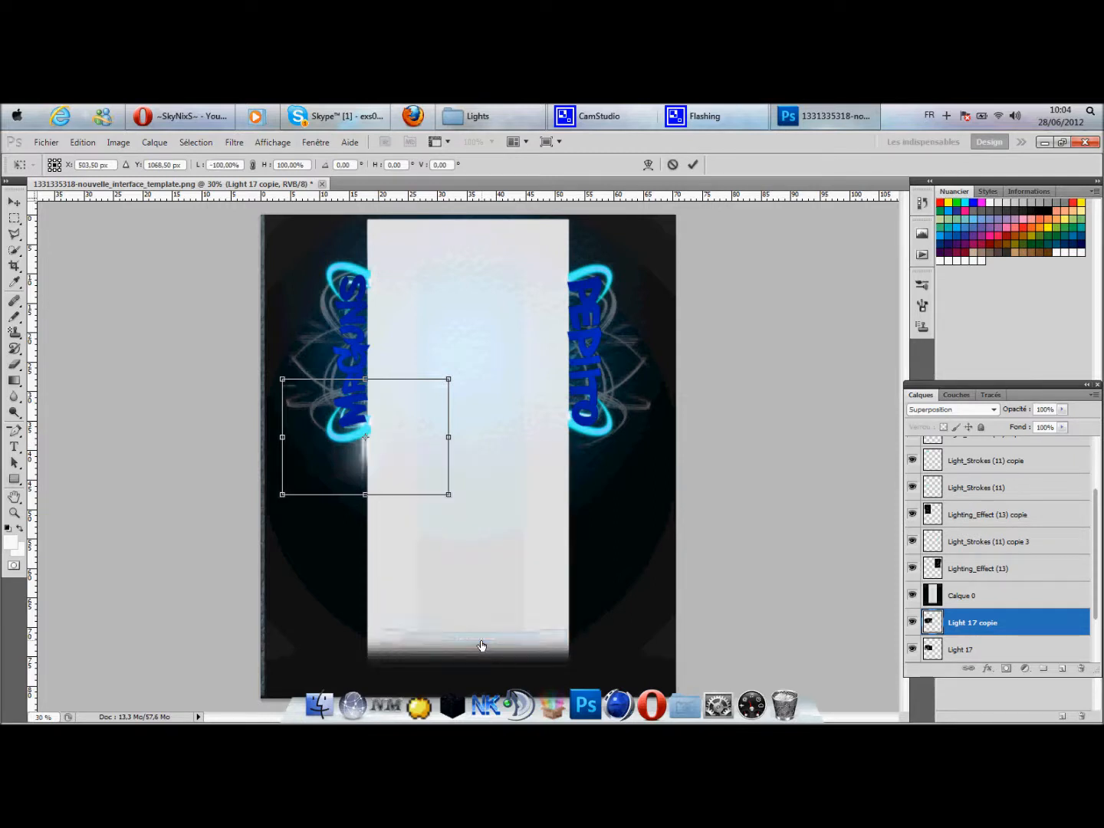
# Move the flipped Light 17 copy horizontally to below the Pepito logo, at about X 1500.2 px, and apply the transform.
pyautogui.hotkey('shift', 'Right')
pyautogui.hotkey('shift', 'Right')
pyautogui.hotkey('shift', 'Right')
pyautogui.hotkey('shift', 'Right')
pyautogui.hotkey('shift', 'Right')
pyautogui.hotkey('shift', 'Right')
pyautogui.hotkey('shift', 'Right')
pyautogui.hotkey('shift', 'Right')
pyautogui.hotkey('shift', 'Right')
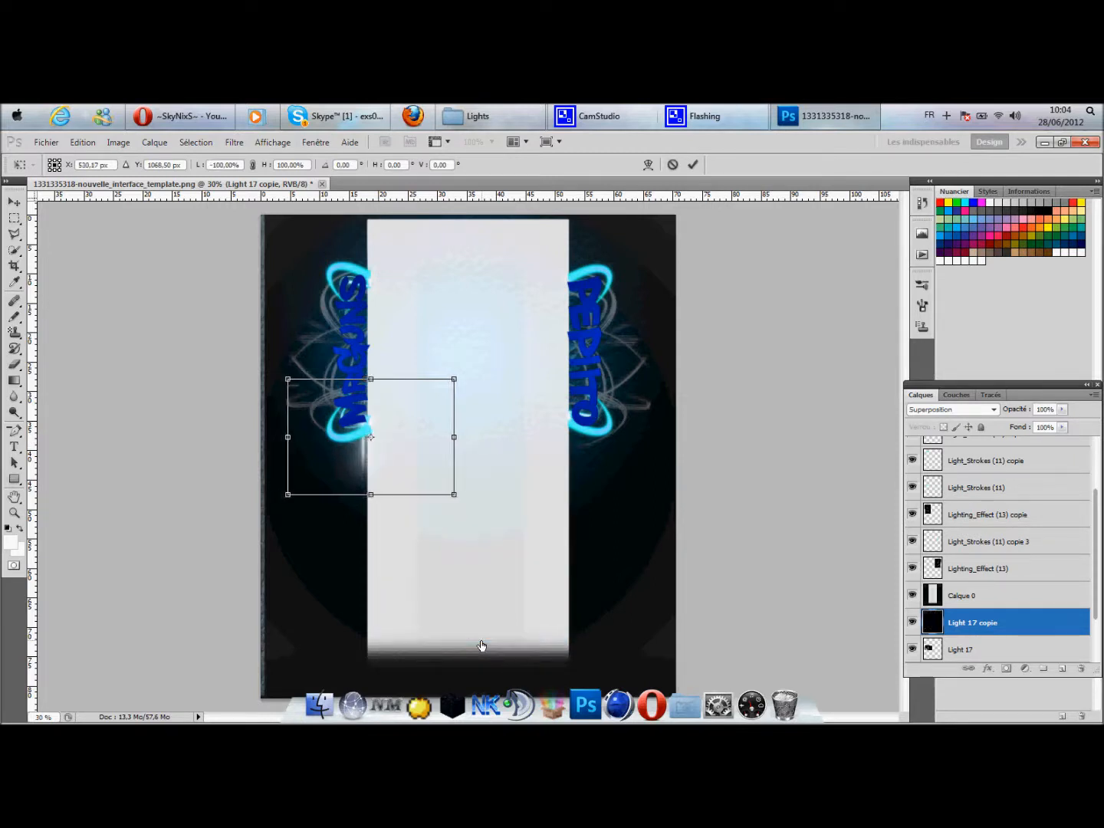
pyautogui.hotkey('shift', 'Right')
pyautogui.hotkey('shift', 'Right')
pyautogui.hotkey('shift', 'Right')
pyautogui.hotkey('shift', 'Right')
pyautogui.hotkey('shift', 'Right')
pyautogui.hotkey('shift', 'Right')
pyautogui.hotkey('shift', 'Right')
pyautogui.hotkey('shift', 'Right')
pyautogui.hotkey('shift', 'Right')
pyautogui.hotkey('shift', 'Right')
pyautogui.hotkey('shift', 'Right')
pyautogui.hotkey('shift', 'Right')
pyautogui.hotkey('shift', 'Right')
pyautogui.hotkey('shift', 'Right')
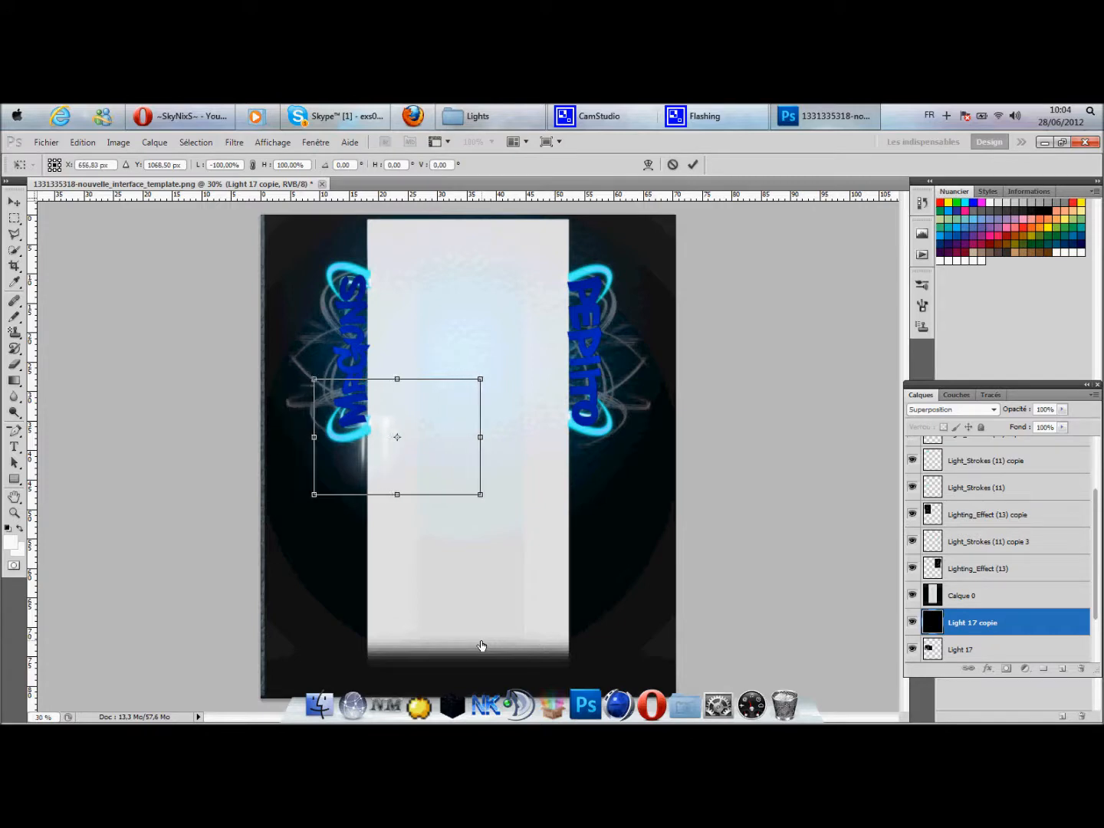
pyautogui.hotkey('shift', 'Right')
pyautogui.hotkey('shift', 'Right')
pyautogui.hotkey('shift', 'Right')
pyautogui.hotkey('shift', 'Right')
pyautogui.hotkey('shift', 'Right')
pyautogui.hotkey('shift', 'Right')
pyautogui.hotkey('shift', 'Right')
pyautogui.hotkey('shift', 'Right')
pyautogui.hotkey('shift', 'Right')
pyautogui.hotkey('shift', 'Right')
pyautogui.hotkey('shift', 'Right')
pyautogui.hotkey('shift', 'Right')
pyautogui.hotkey('shift', 'Right')
pyautogui.hotkey('shift', 'Right')
pyautogui.hotkey('shift', 'Right')
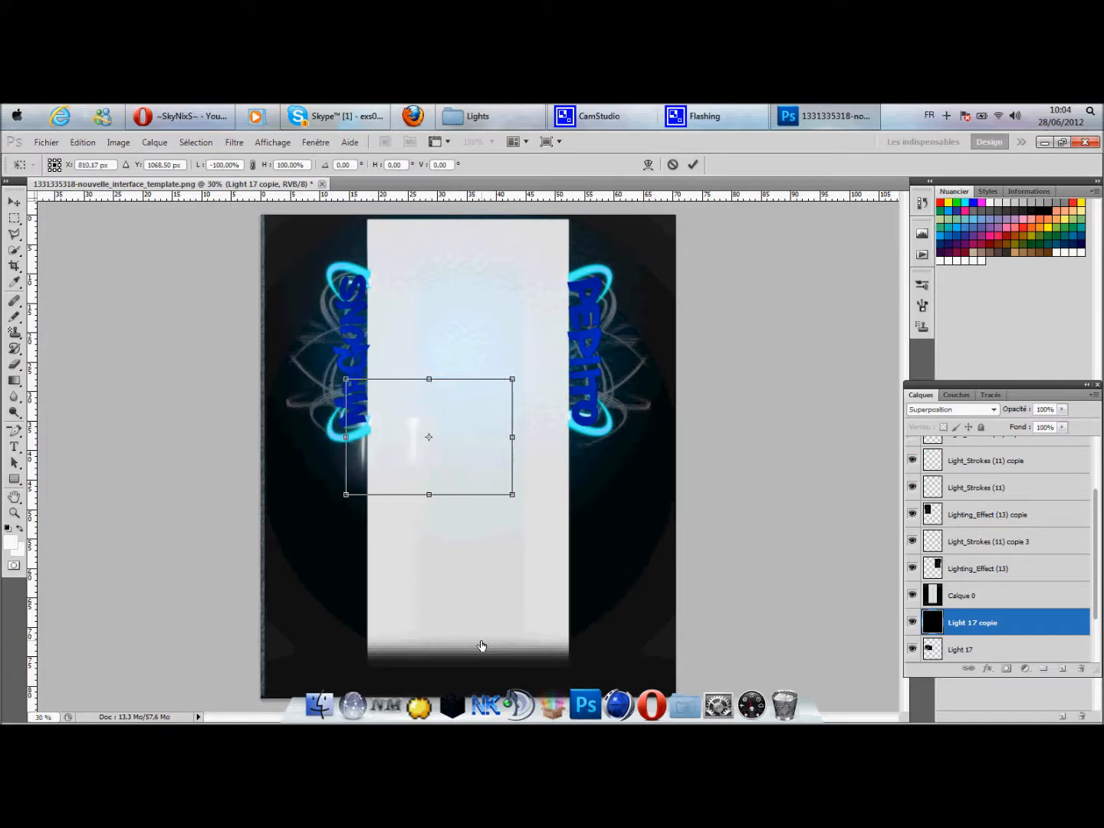
pyautogui.hotkey('shift', 'Right')
pyautogui.hotkey('shift', 'Right')
pyautogui.hotkey('shift', 'Right')
pyautogui.hotkey('shift', 'Right')
pyautogui.hotkey('shift', 'Right')
pyautogui.hotkey('shift', 'Right')
pyautogui.hotkey('shift', 'Right')
pyautogui.hotkey('shift', 'Right')
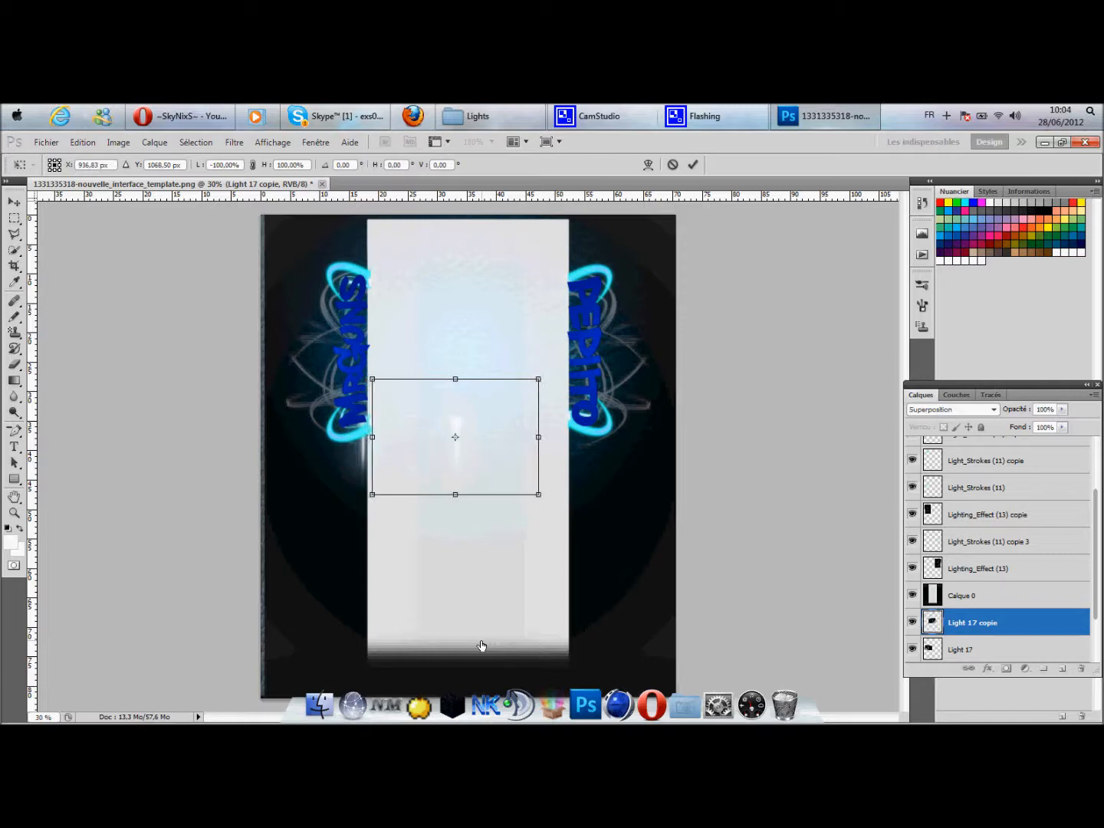
pyautogui.hotkey('shift', 'Right')
pyautogui.hotkey('shift', 'Right')
pyautogui.hotkey('shift', 'Right')
pyautogui.hotkey('shift', 'Right')
pyautogui.hotkey('shift', 'Right')
pyautogui.hotkey('shift', 'Right')
pyautogui.hotkey('shift', 'Right')
pyautogui.hotkey('shift', 'Right')
pyautogui.hotkey('shift', 'Right')
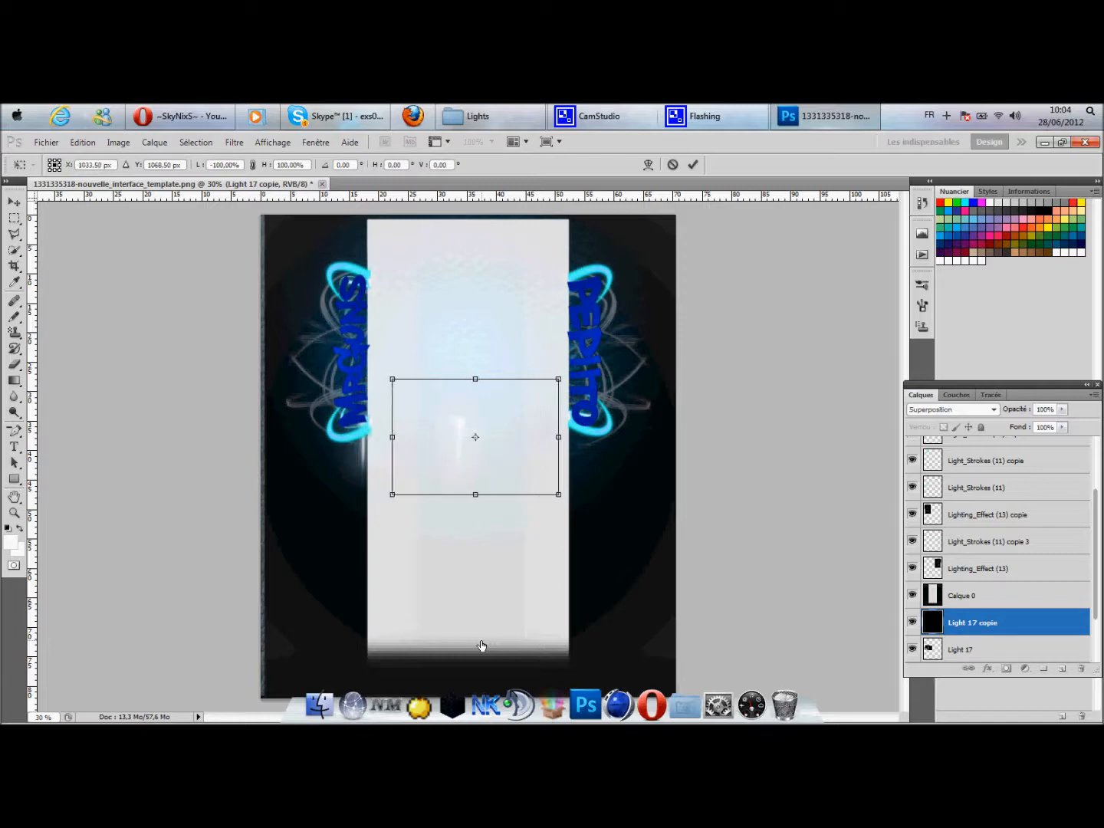
pyautogui.hotkey('shift', 'Right')
pyautogui.hotkey('shift', 'Right')
pyautogui.hotkey('shift', 'Right')
pyautogui.hotkey('shift', 'Right')
pyautogui.hotkey('shift', 'Right')
pyautogui.hotkey('shift', 'Right')
pyautogui.hotkey('shift', 'Right')
pyautogui.hotkey('shift', 'Right')
pyautogui.hotkey('shift', 'Right')
pyautogui.hotkey('shift', 'Right')
pyautogui.hotkey('shift', 'Right')
pyautogui.hotkey('shift', 'Right')
pyautogui.hotkey('shift', 'Right')
pyautogui.hotkey('shift', 'Right')
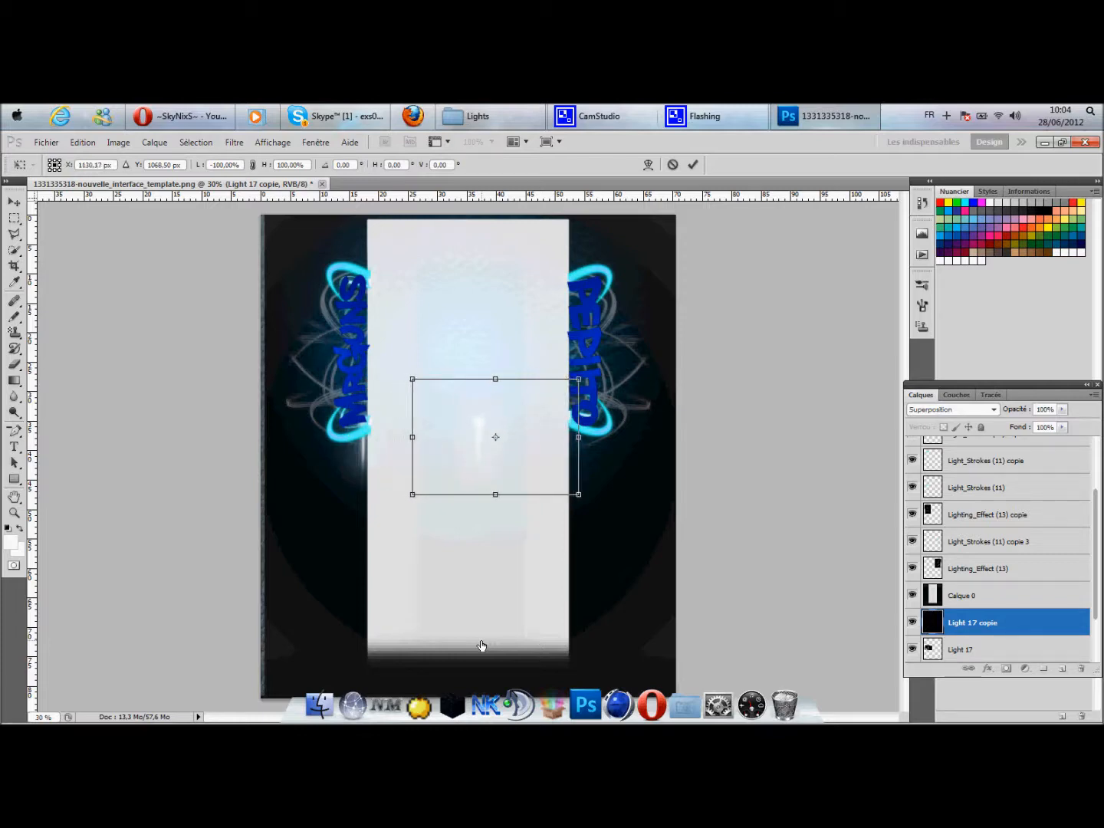
pyautogui.hotkey('shift', 'Right')
pyautogui.hotkey('shift', 'Right')
pyautogui.hotkey('shift', 'Right')
pyautogui.hotkey('shift', 'Right')
pyautogui.hotkey('shift', 'Right')
pyautogui.hotkey('shift', 'Right')
pyautogui.hotkey('shift', 'Right')
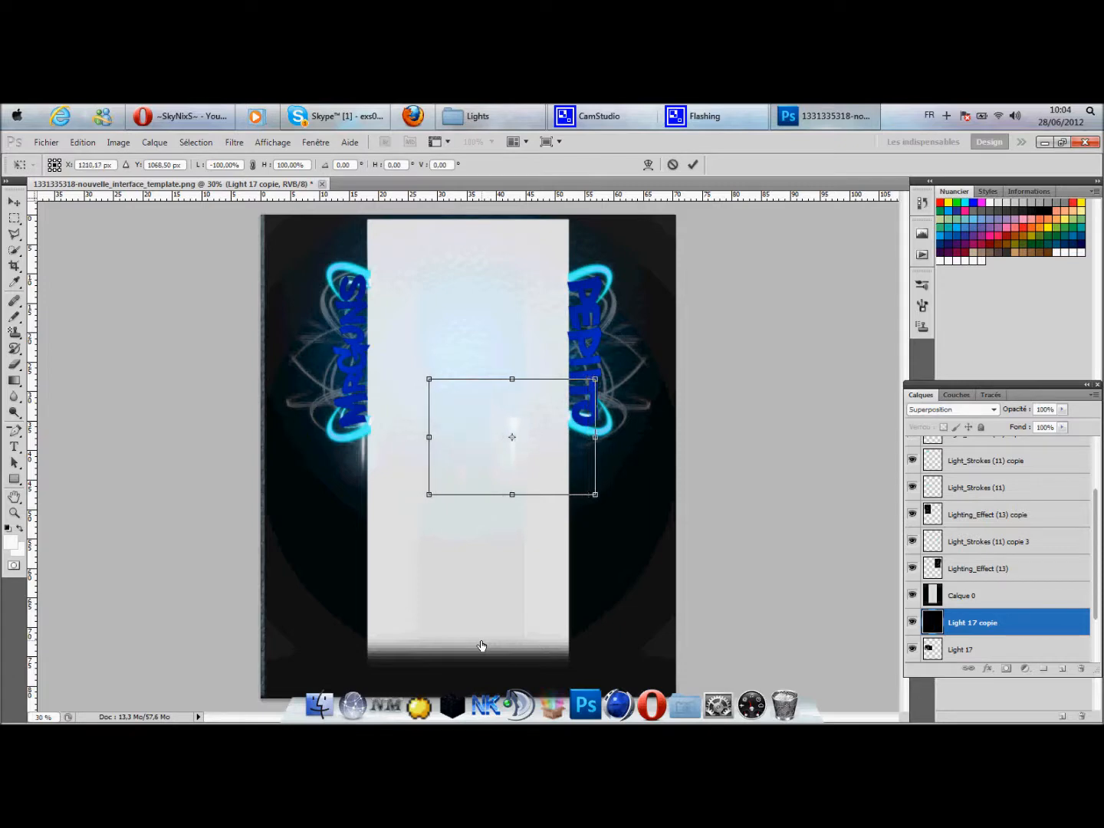
pyautogui.press('Right')
pyautogui.press('Right')
pyautogui.press('Right')
pyautogui.press('Right')
pyautogui.press('Right')
pyautogui.press('Right')
pyautogui.press('Right')
pyautogui.press('Right')
pyautogui.press('Right')
pyautogui.press('Right')
pyautogui.press('Right')
pyautogui.press('Right')
pyautogui.press('Right')
pyautogui.press('Right')
pyautogui.press('Right')
pyautogui.press('Right')
pyautogui.press('Right')
pyautogui.press('Right')
pyautogui.press('Right')
pyautogui.press('Right')
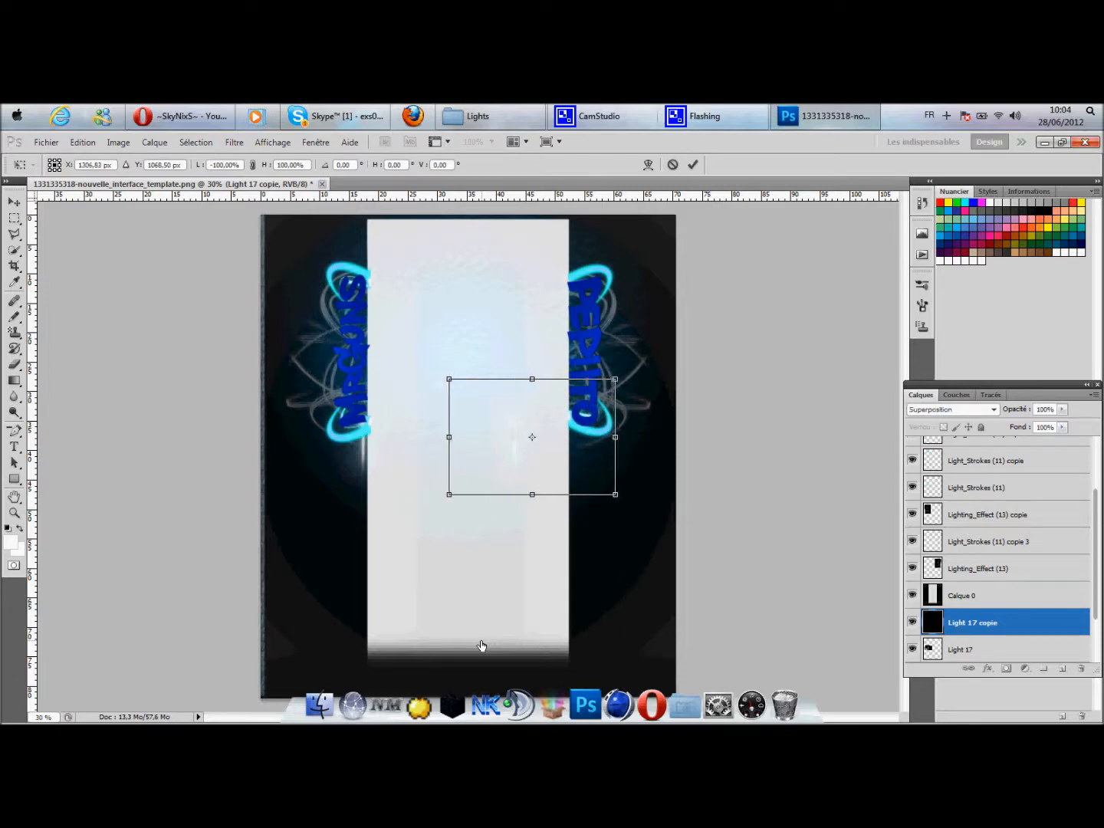
pyautogui.press('Right')
pyautogui.press('Right')
pyautogui.press('Right')
pyautogui.press('Right')
pyautogui.press('Right')
pyautogui.press('Right')
pyautogui.press('Right')
pyautogui.press('Right')
pyautogui.press('Right')
pyautogui.press('Right')
pyautogui.press('Right')
pyautogui.press('Right')
pyautogui.press('Right')
pyautogui.press('Right')
pyautogui.press('Right')
pyautogui.press('Right')
pyautogui.press('Right')
pyautogui.press('Right')
pyautogui.press('Right')
pyautogui.press('Right')
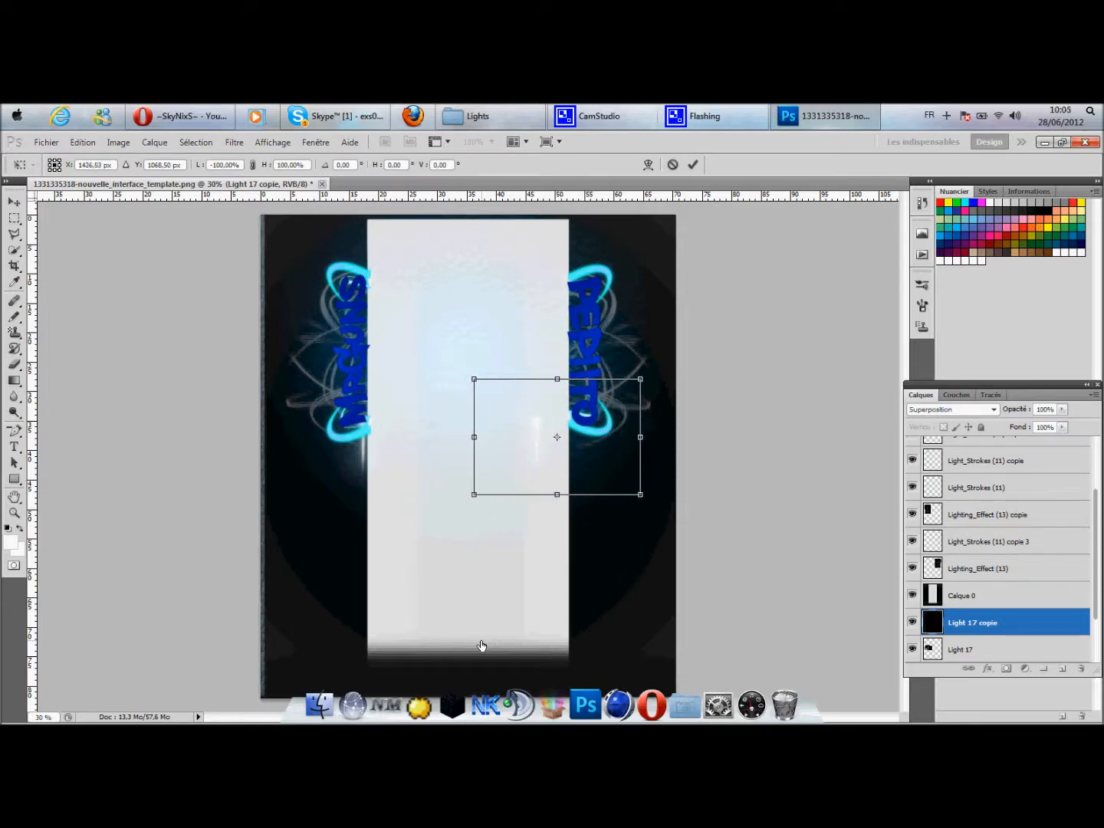
pyautogui.press('Right')
pyautogui.press('Right')
pyautogui.press('Right')
pyautogui.press('Right')
pyautogui.press('Right')
pyautogui.press('Right')
pyautogui.press('Right')
pyautogui.press('Right')
pyautogui.press('Right')
pyautogui.press('Right')
pyautogui.press('Right')
pyautogui.press('Right')
pyautogui.press('Right')
pyautogui.press('Right')
pyautogui.press('Right')
pyautogui.press('Right')
pyautogui.press('Right')
pyautogui.press('Right')
pyautogui.press('Right')
pyautogui.press('Right')
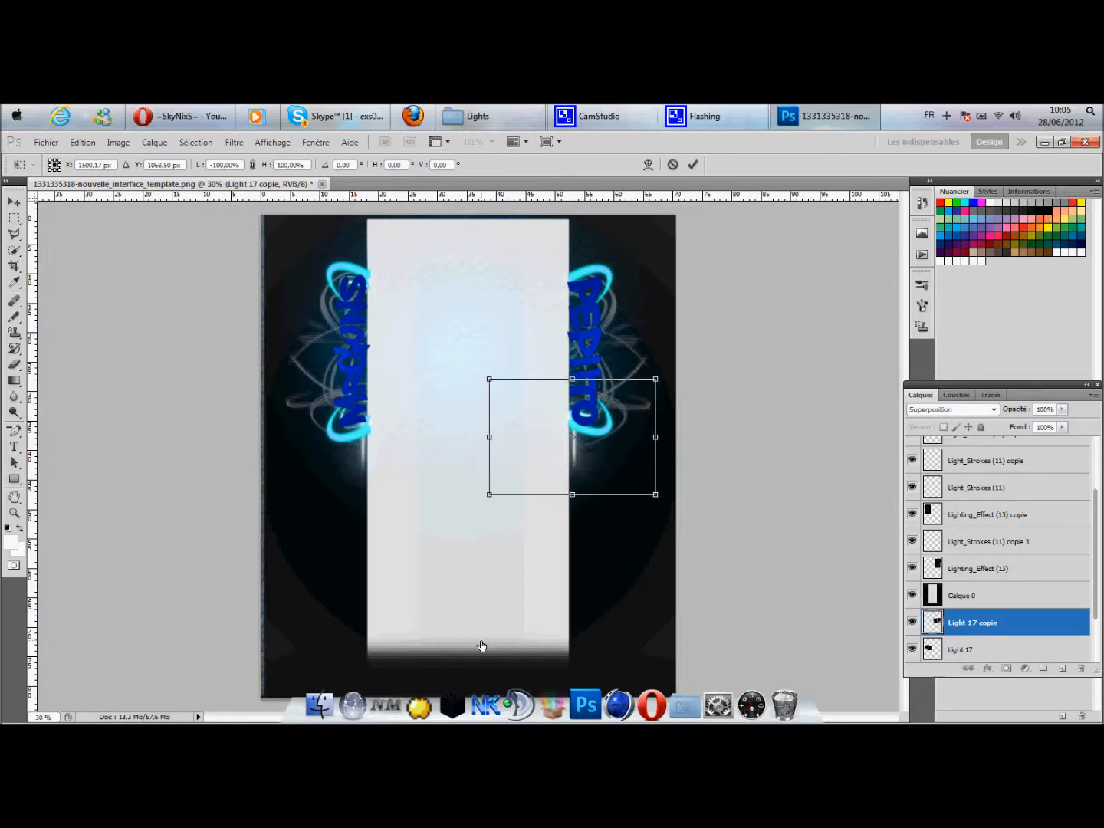
pyautogui.press('Return')
pyautogui.press('e')
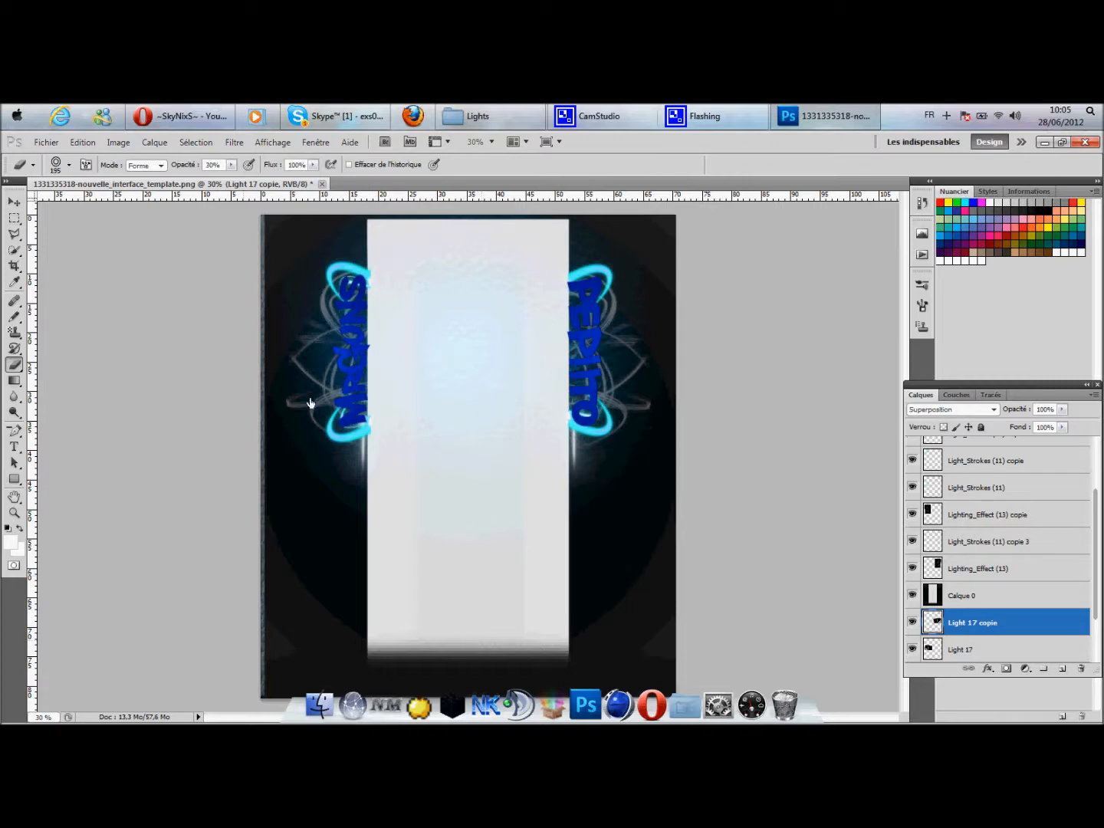
# Switch to the file explorer and open the Light folder inside Pack GFX n°1.
pyautogui.click(478, 116)
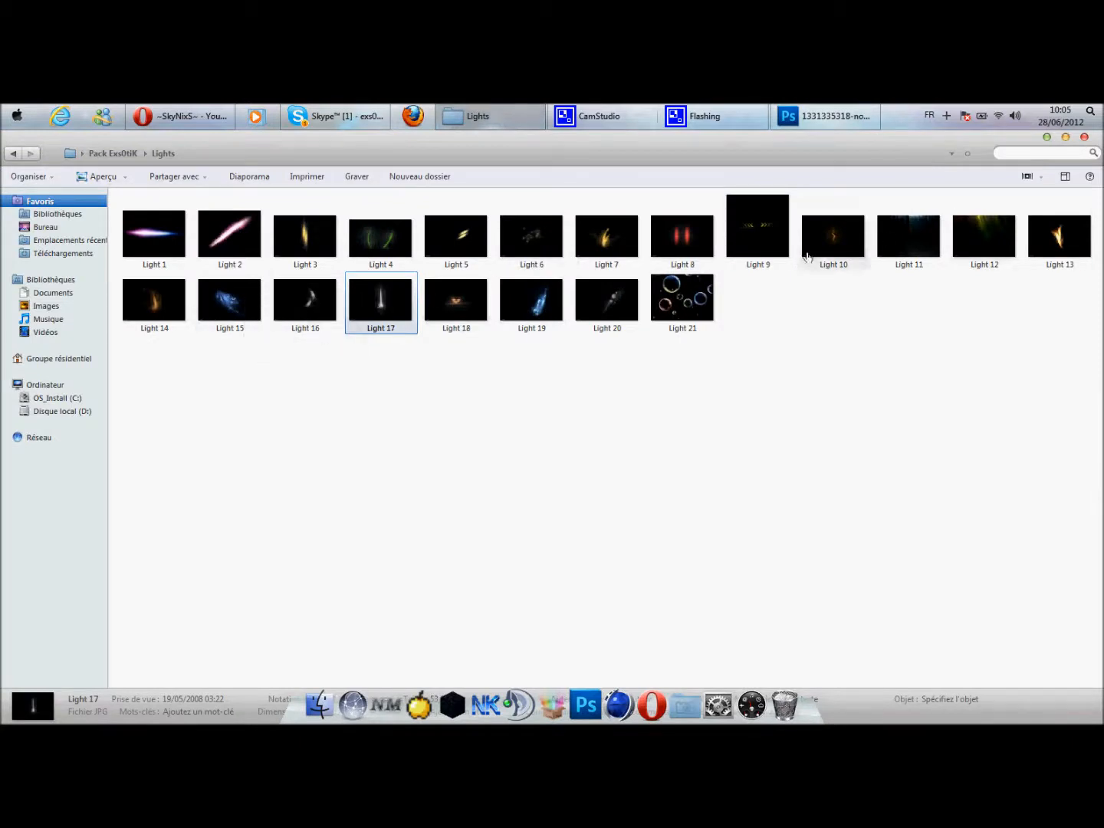
pyautogui.click(13, 154)
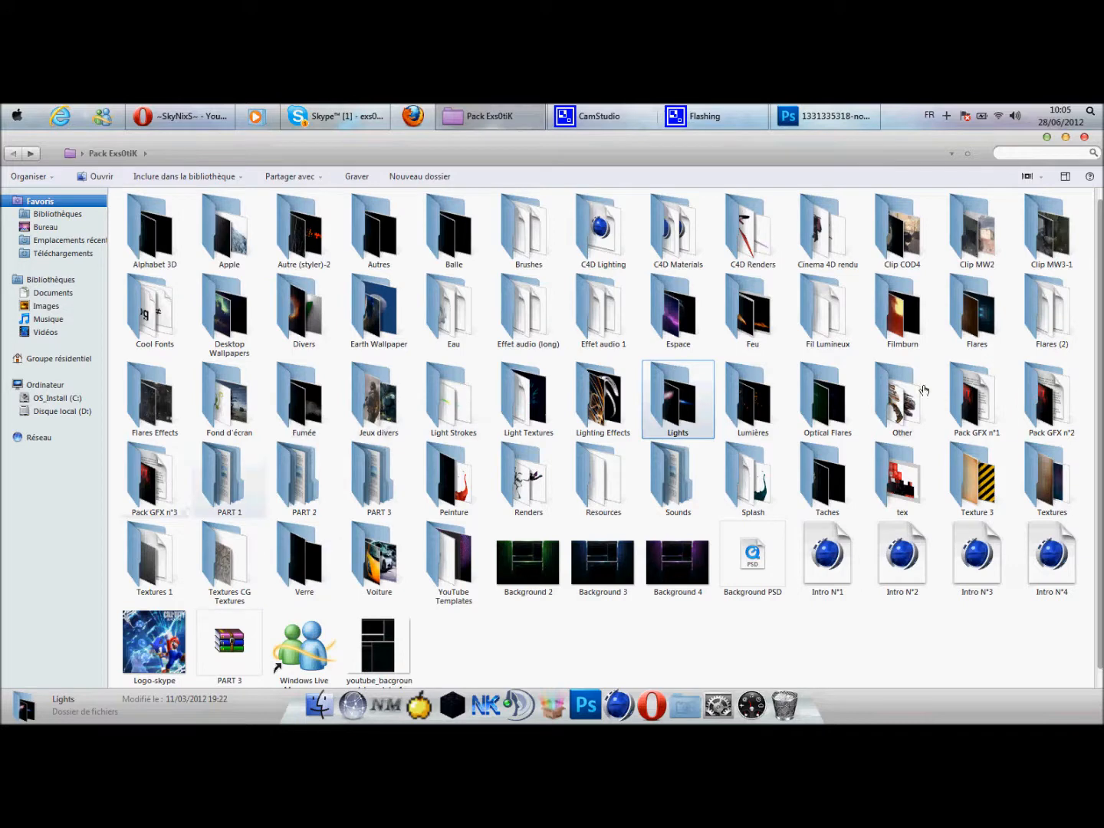
pyautogui.doubleClick(960, 410)
pyautogui.doubleClick(183, 261)
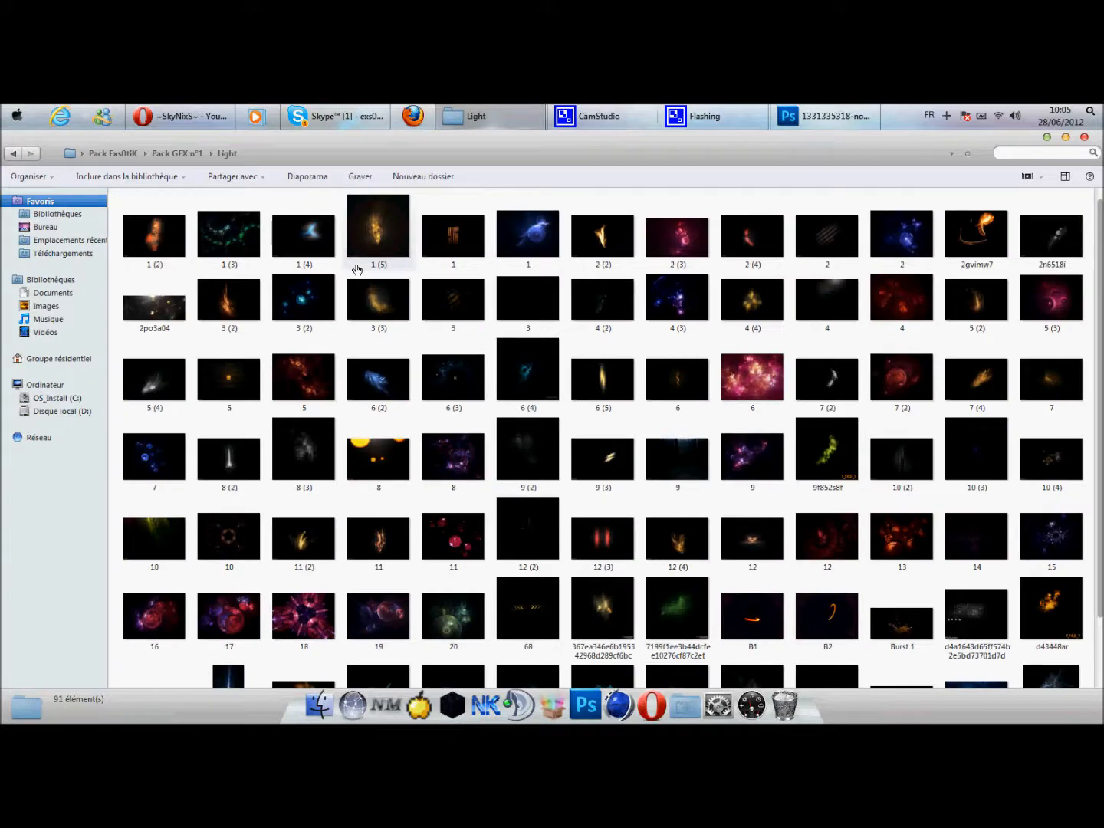
pyautogui.scroll(-3, 355, 268)
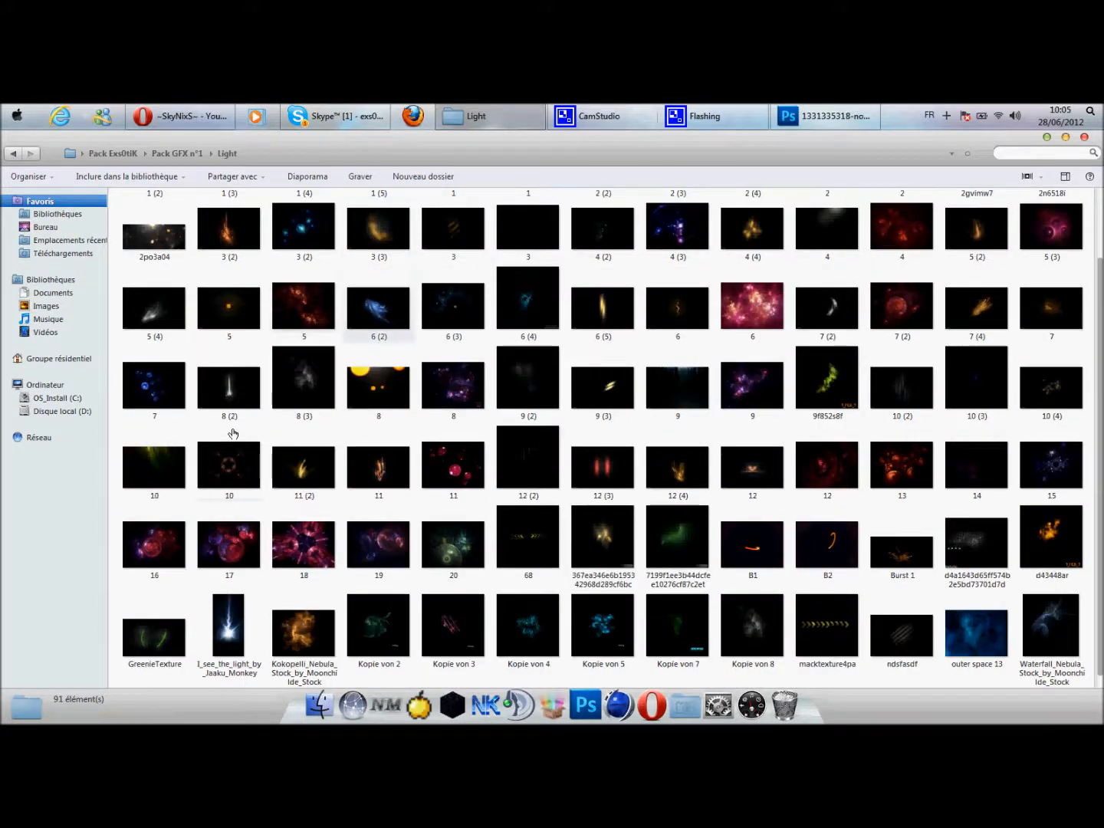
# Place the I_see_the_light image from the Light folder into the template document, above the Light 17 copy layer.
pyautogui.click(226, 622)
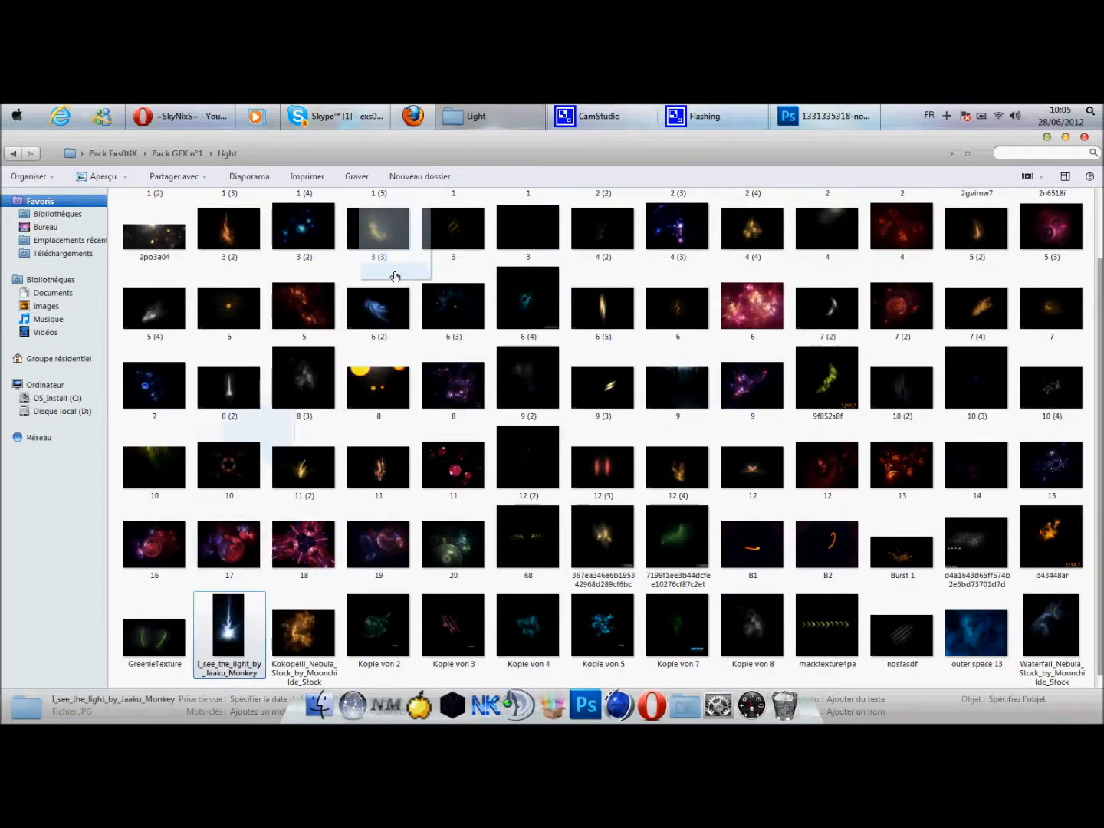
pyautogui.click(824, 115)
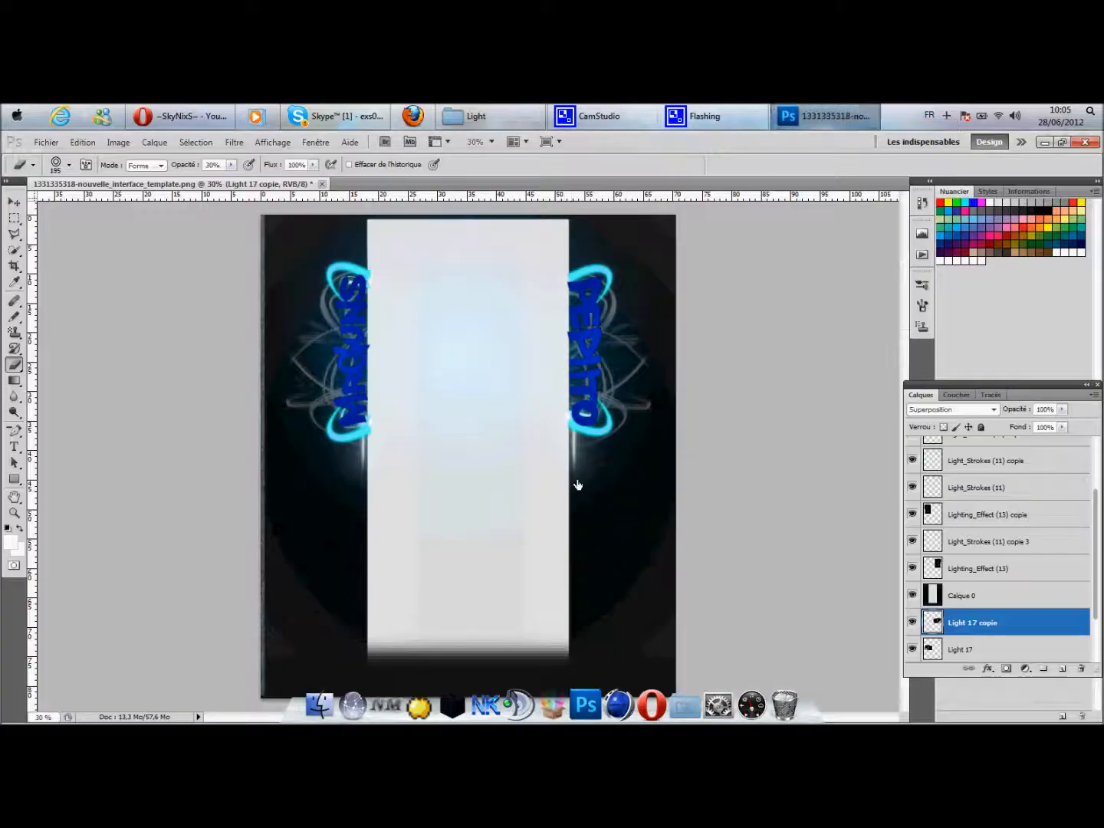
pyautogui.moveTo(466, 513); pyautogui.dragTo(466, 515)
# Scale the I_see_the_light image to about 40.4% by 57.9%, rotate it to about 179.7° and position it over the Pepito logo.
pyautogui.moveTo(583, 566); pyautogui.dragTo(369, 210)
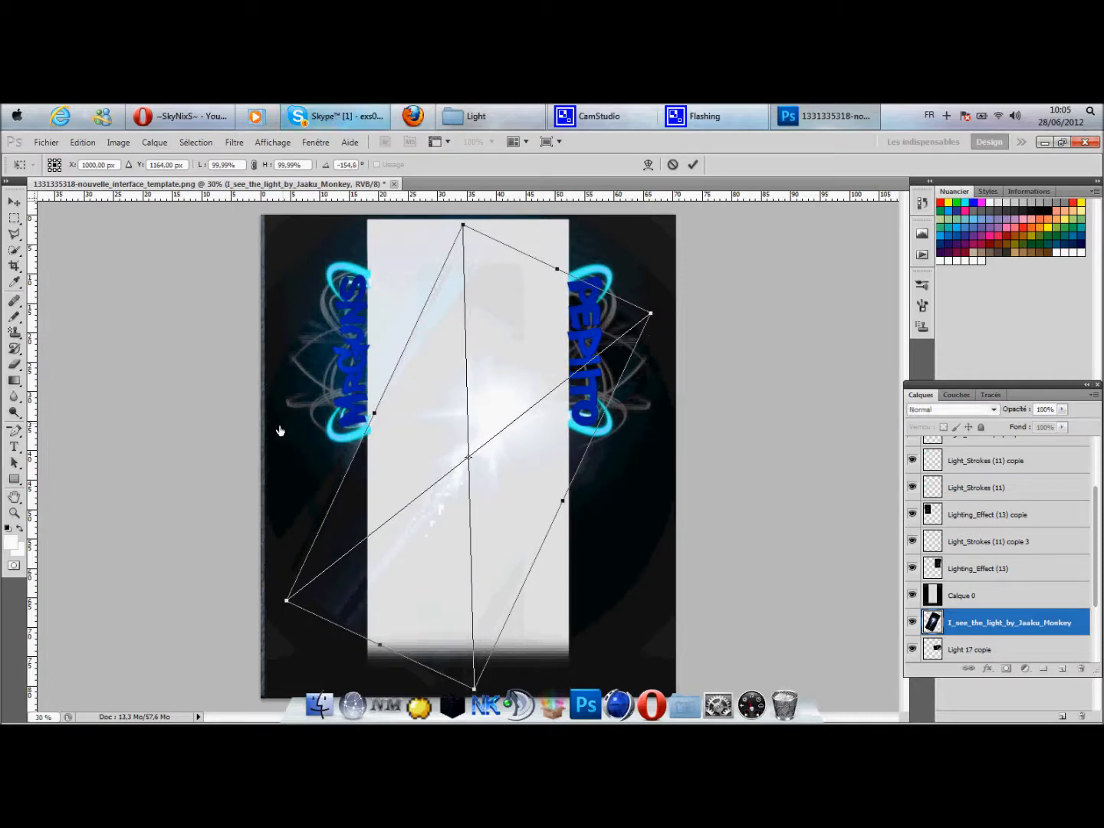
pyautogui.moveTo(286, 600); pyautogui.dragTo(472, 501)
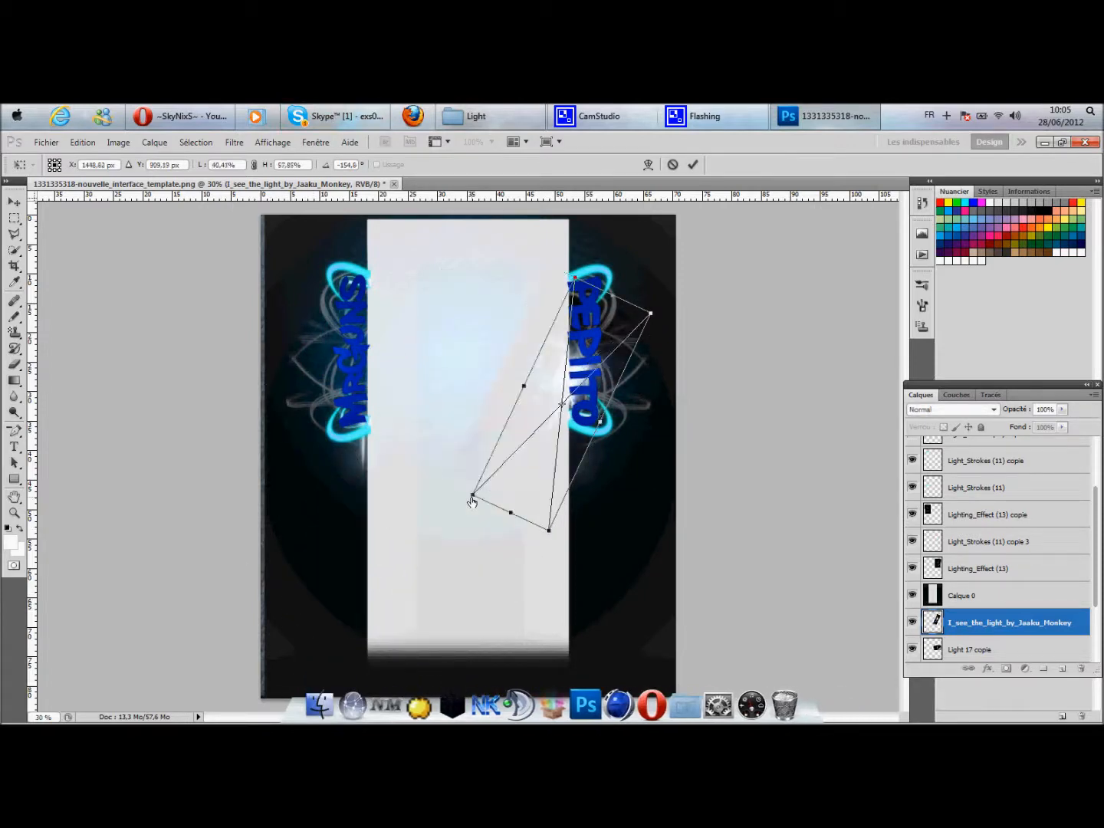
pyautogui.moveTo(595, 433); pyautogui.dragTo(693, 547)
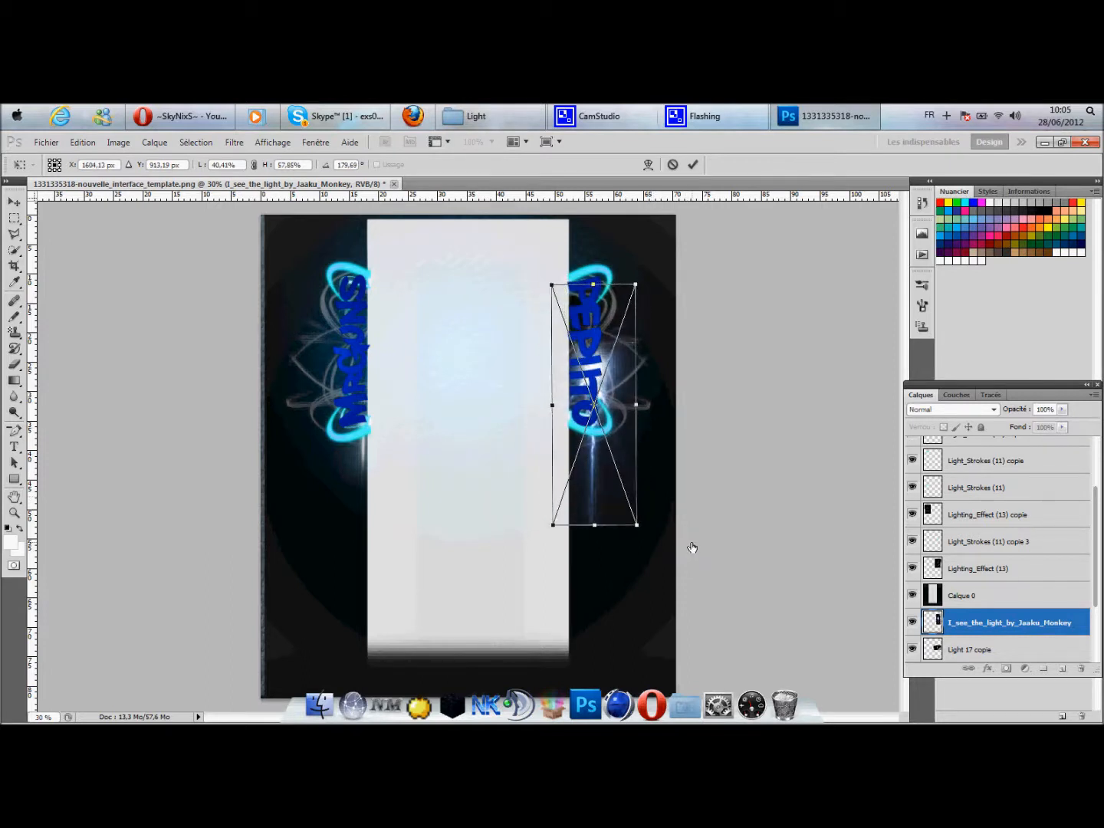
pyautogui.press('Return')
# Try the Superposition blend mode on the I_see_the_light layer, and delete that layer.
pyautogui.click(939, 417)
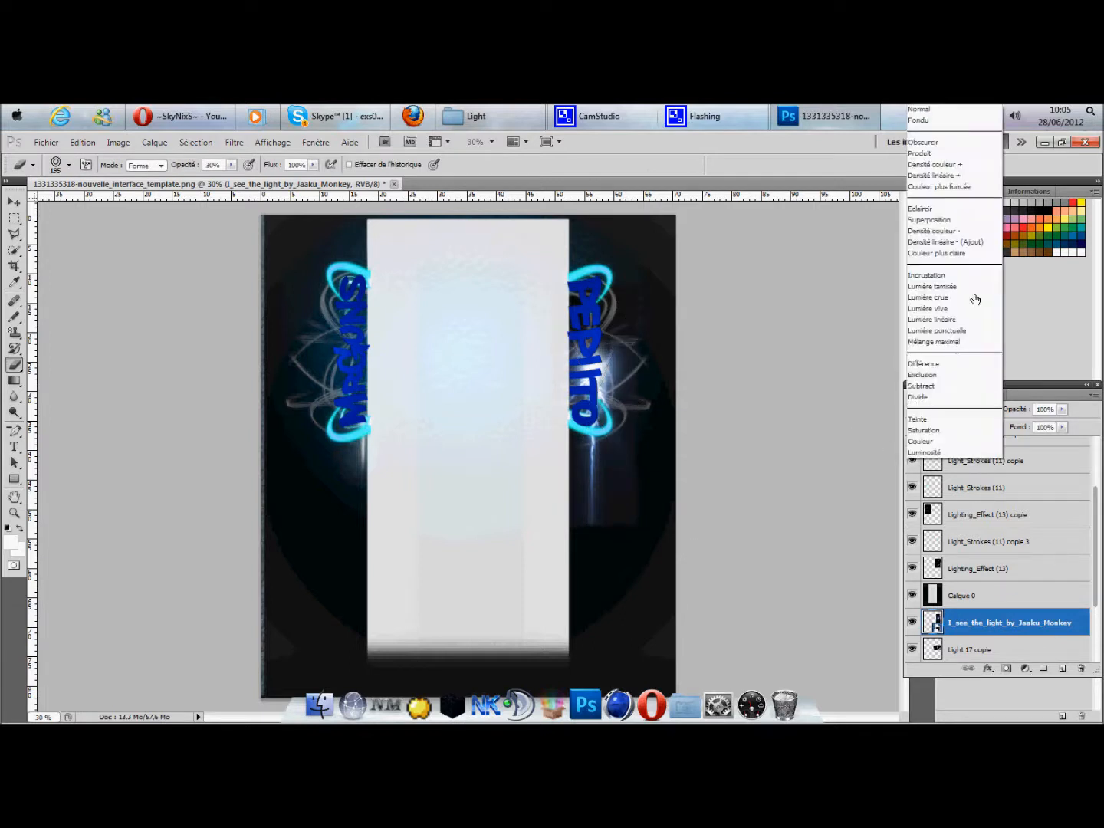
pyautogui.click(961, 224)
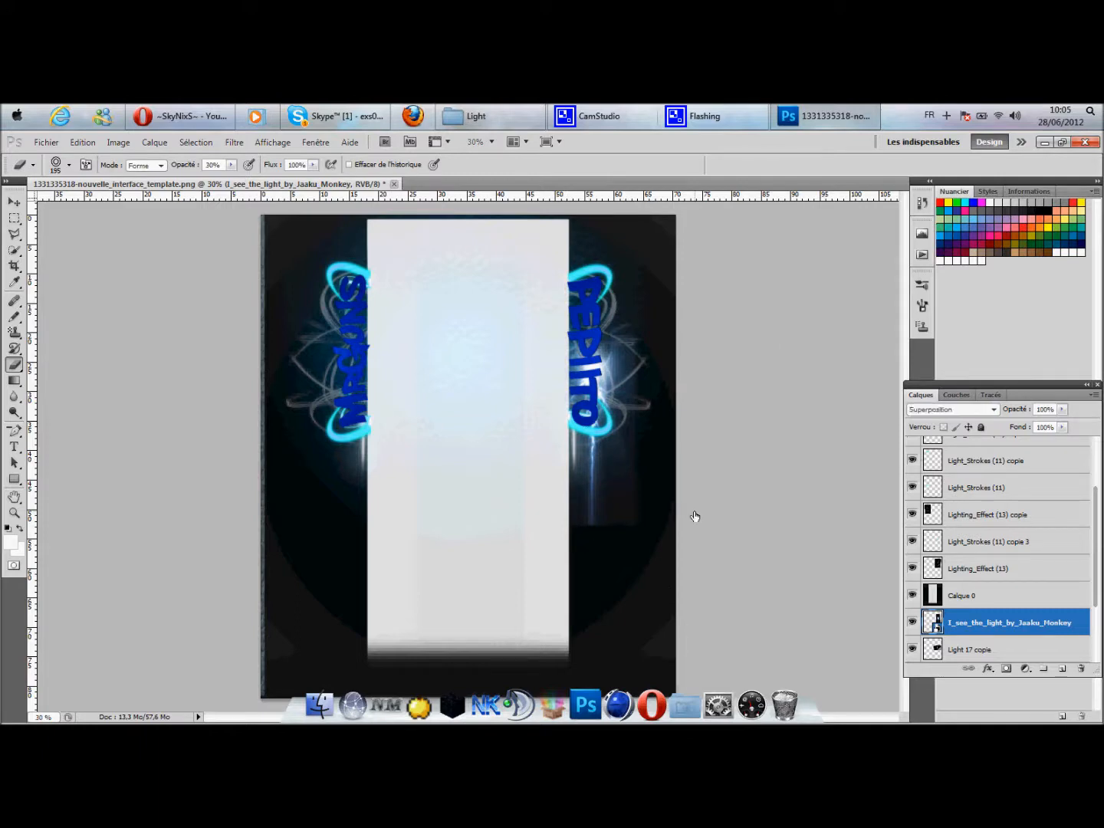
pyautogui.press('Delete')
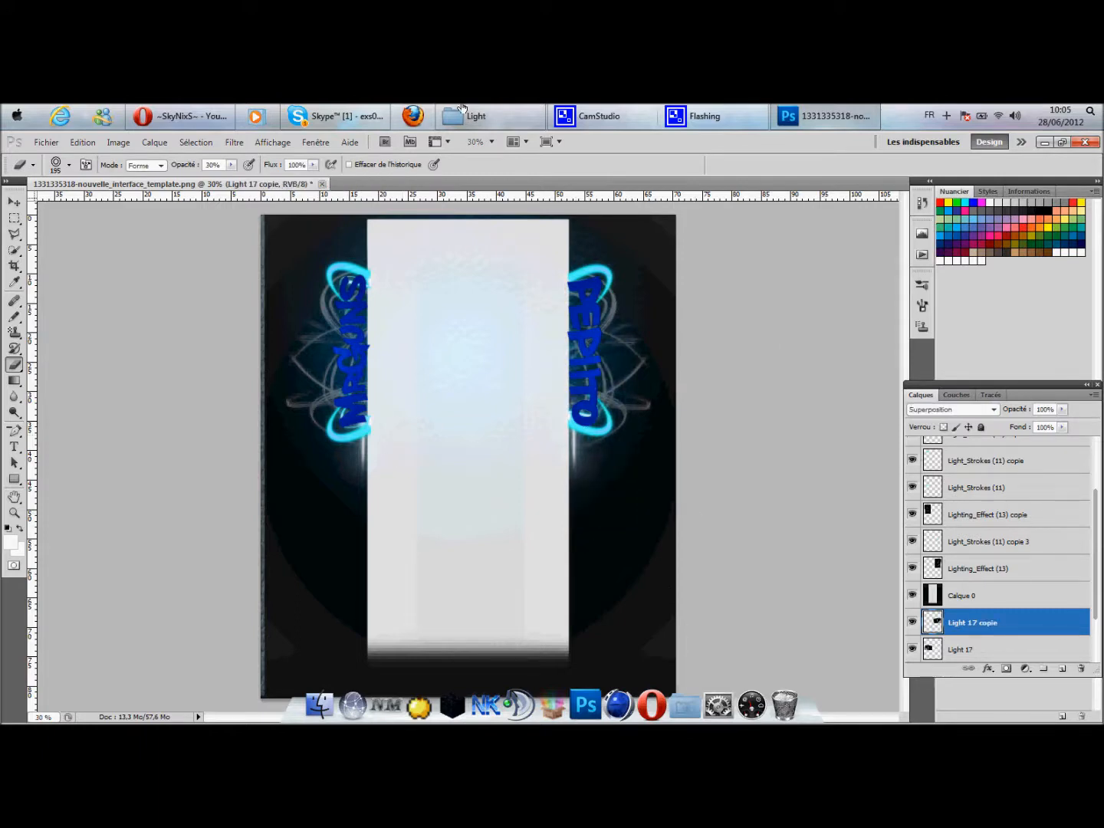
# Place the 1 (2) image from the Light folder into the template document, above the Light 17 copie layer.
pyautogui.click(843, 114)
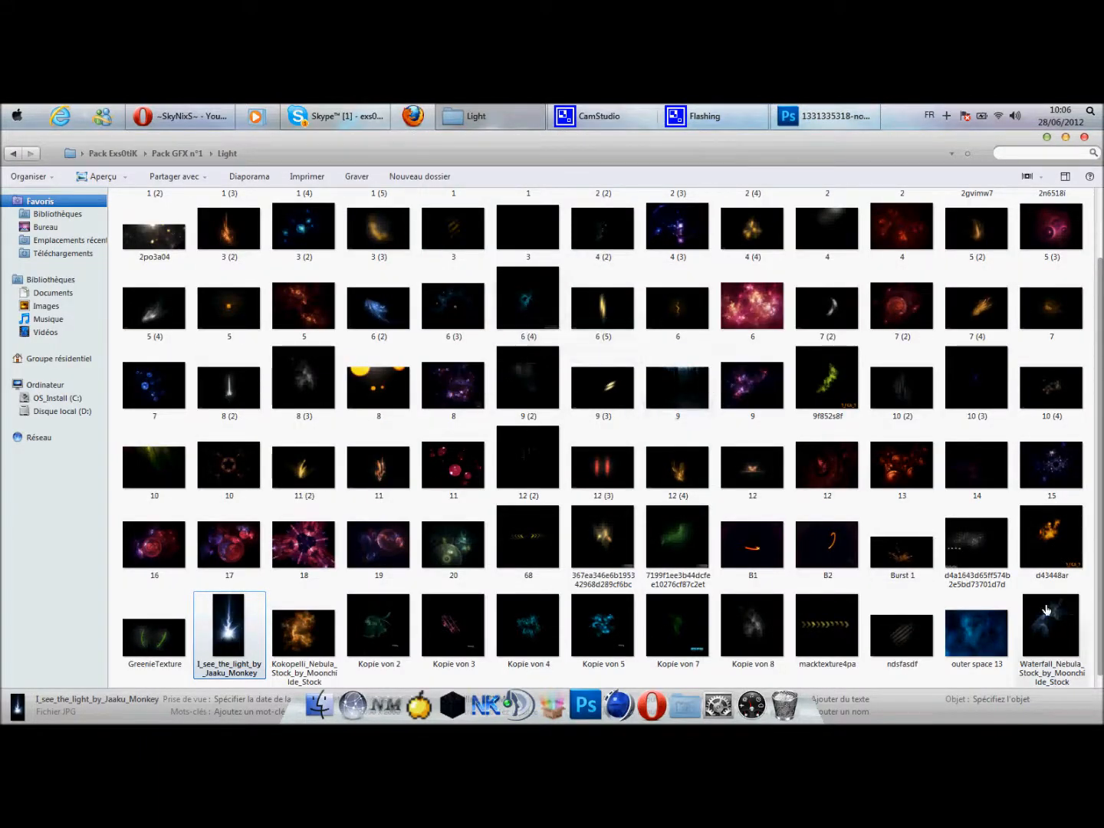
pyautogui.scroll(1, 493, 343)
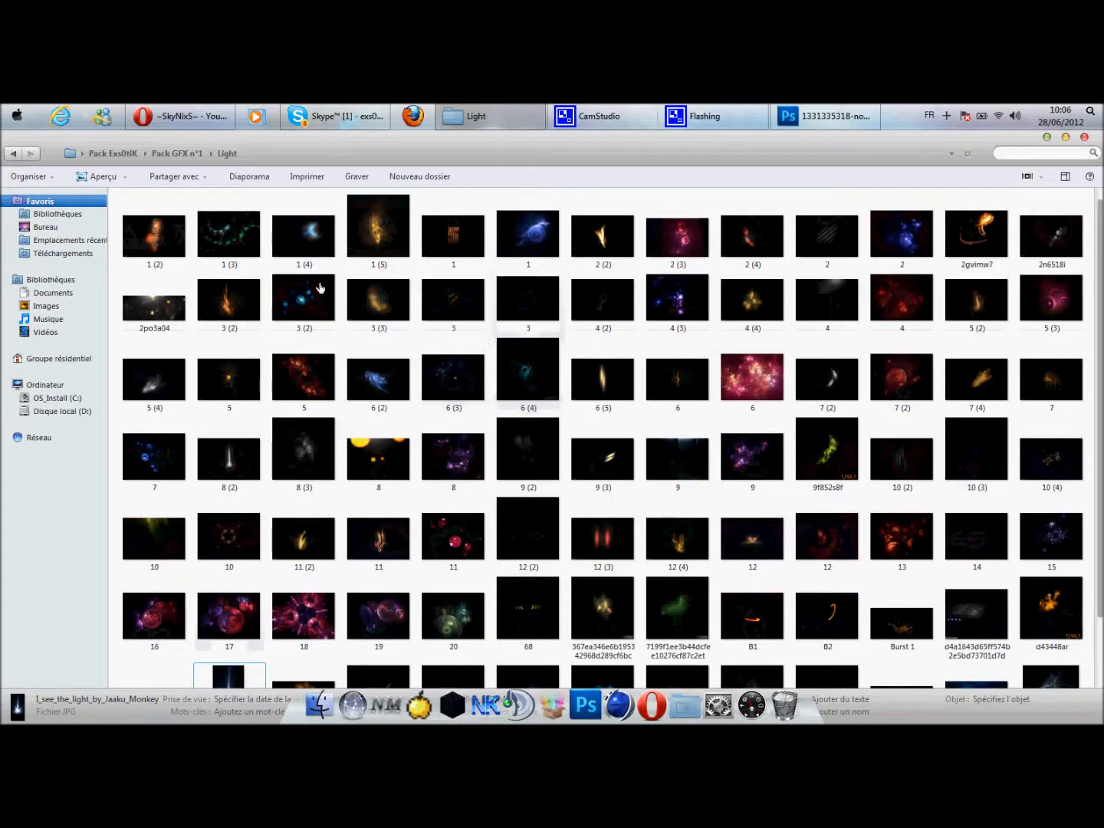
pyautogui.click(157, 233)
pyautogui.moveTo(782, 119)
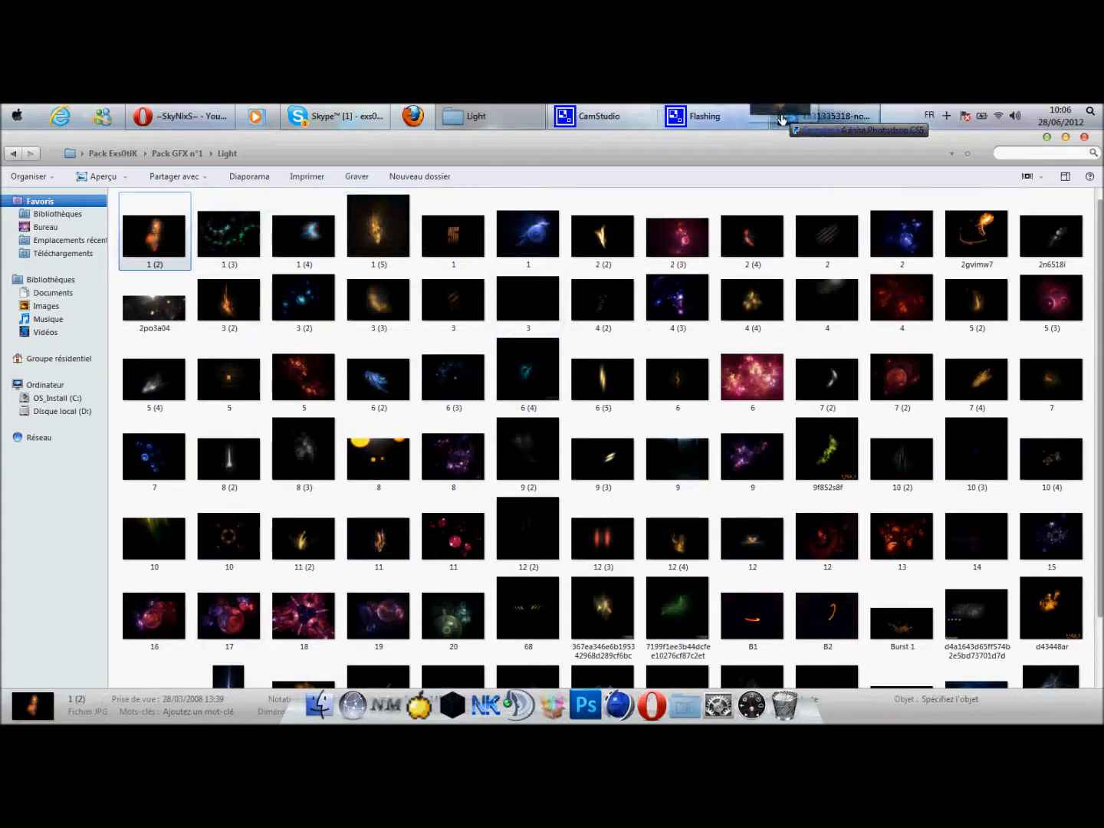
pyautogui.click(782, 118)
# Scale the placed 1 (2) image to about 120.2% by 185.6%, position it over the MrGuns logo and nudge it outward.
pyautogui.moveTo(359, 434); pyautogui.dragTo(352, 305)
pyautogui.moveTo(486, 394); pyautogui.dragTo(372, 341)
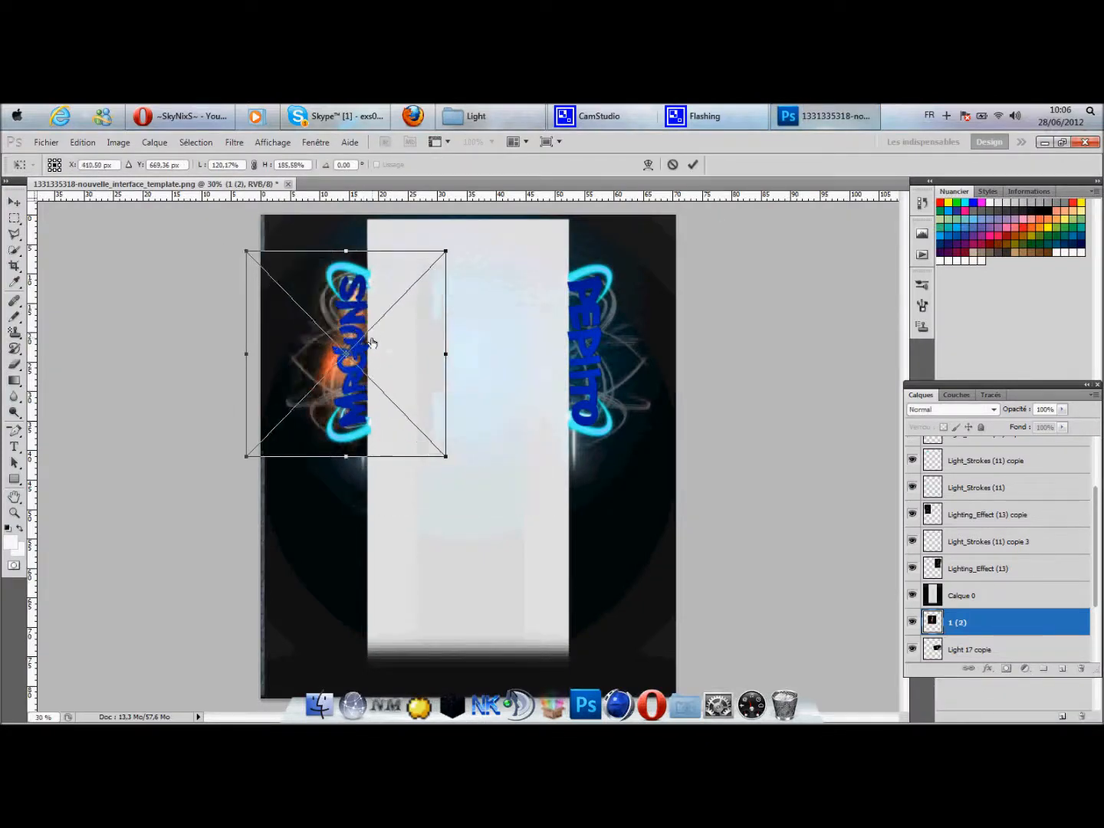
pyautogui.press('Left')
pyautogui.press('Left')
pyautogui.press('Left')
pyautogui.press('Left')
pyautogui.press('Left')
pyautogui.press('Left')
pyautogui.press('Left')
pyautogui.press('Left')
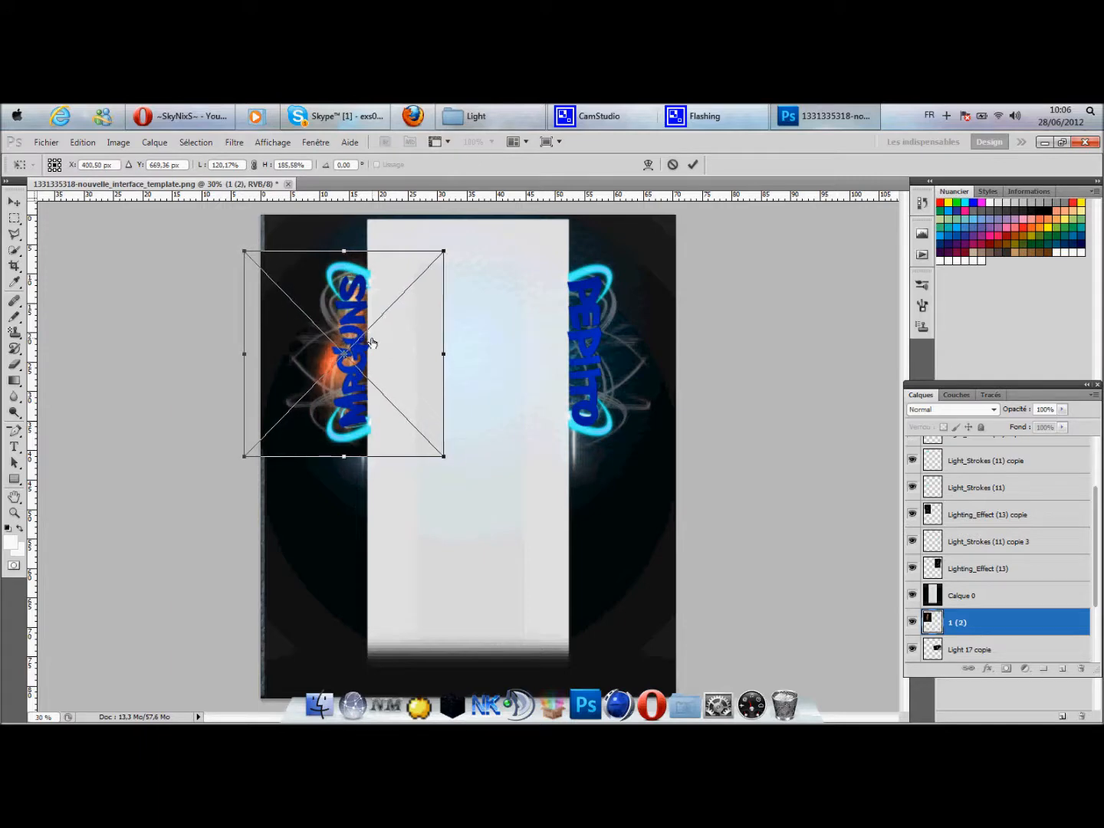
pyautogui.press('Return')
pyautogui.press('e')
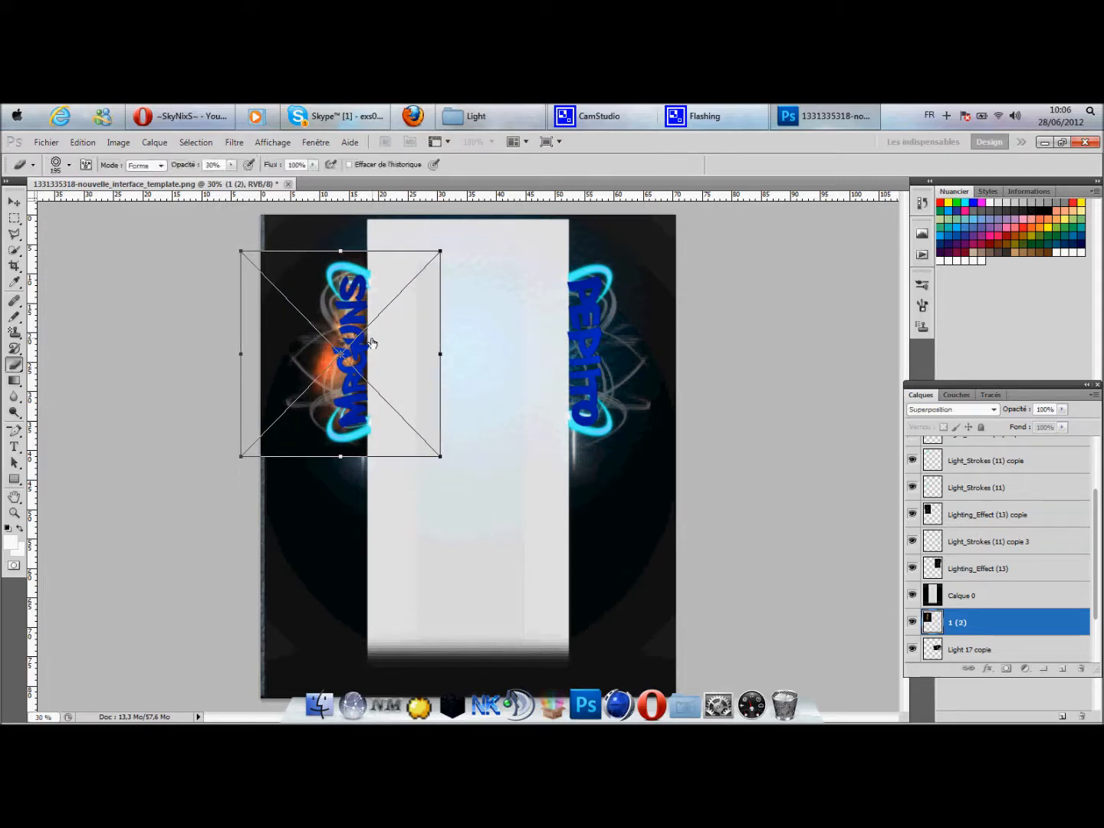
# Set the 1 (2) layer's blend mode to Superposition and rasterize the layer.
pyautogui.click(943, 410)
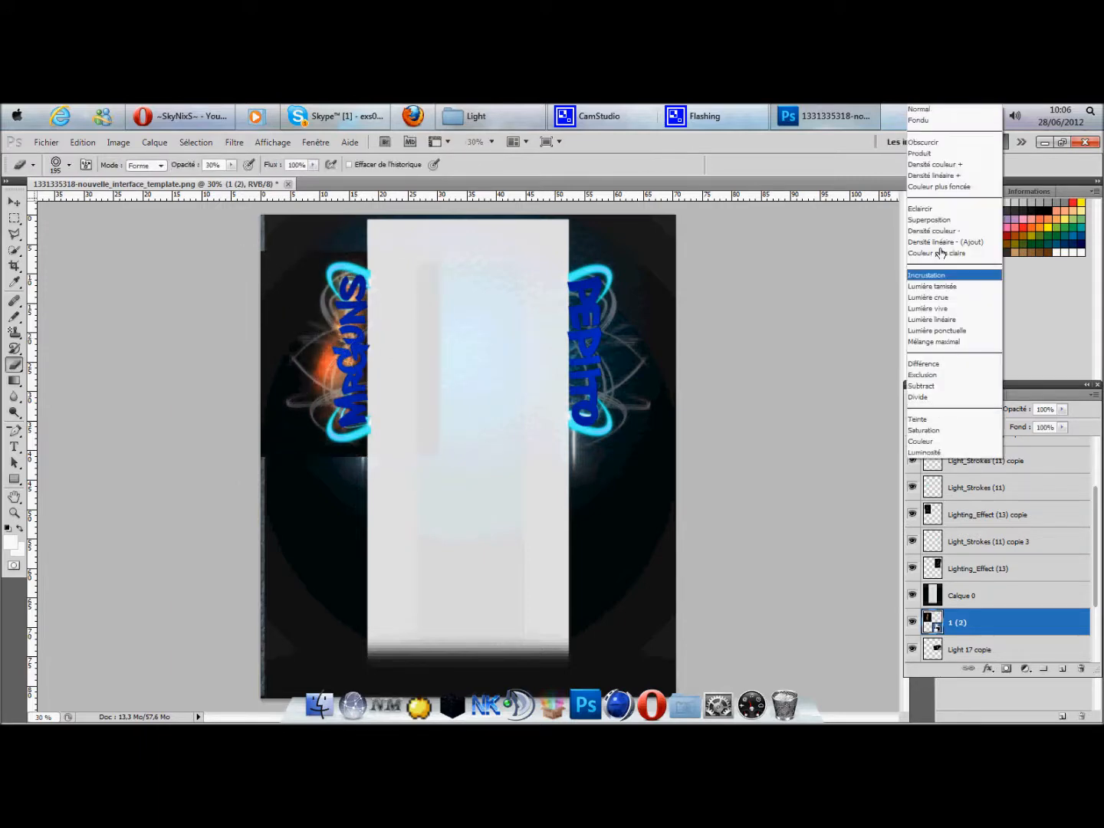
pyautogui.click(939, 214)
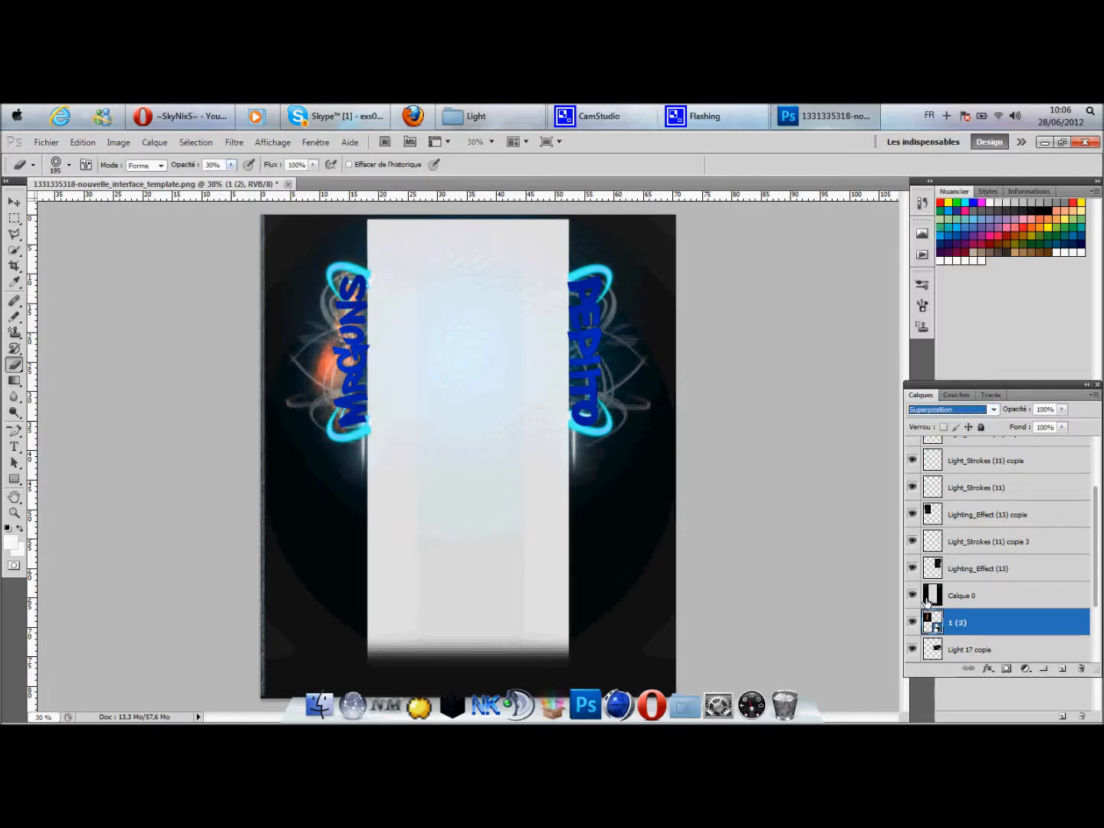
pyautogui.rightClick(960, 623)
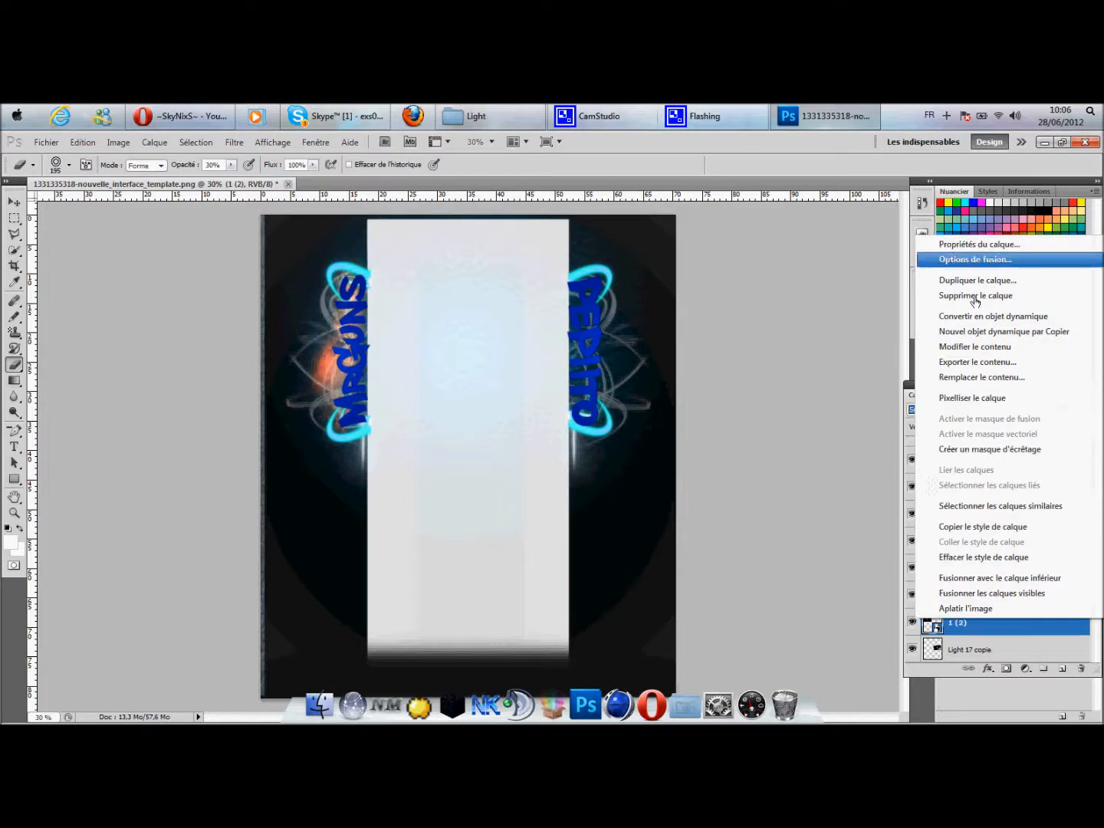
pyautogui.click(951, 394)
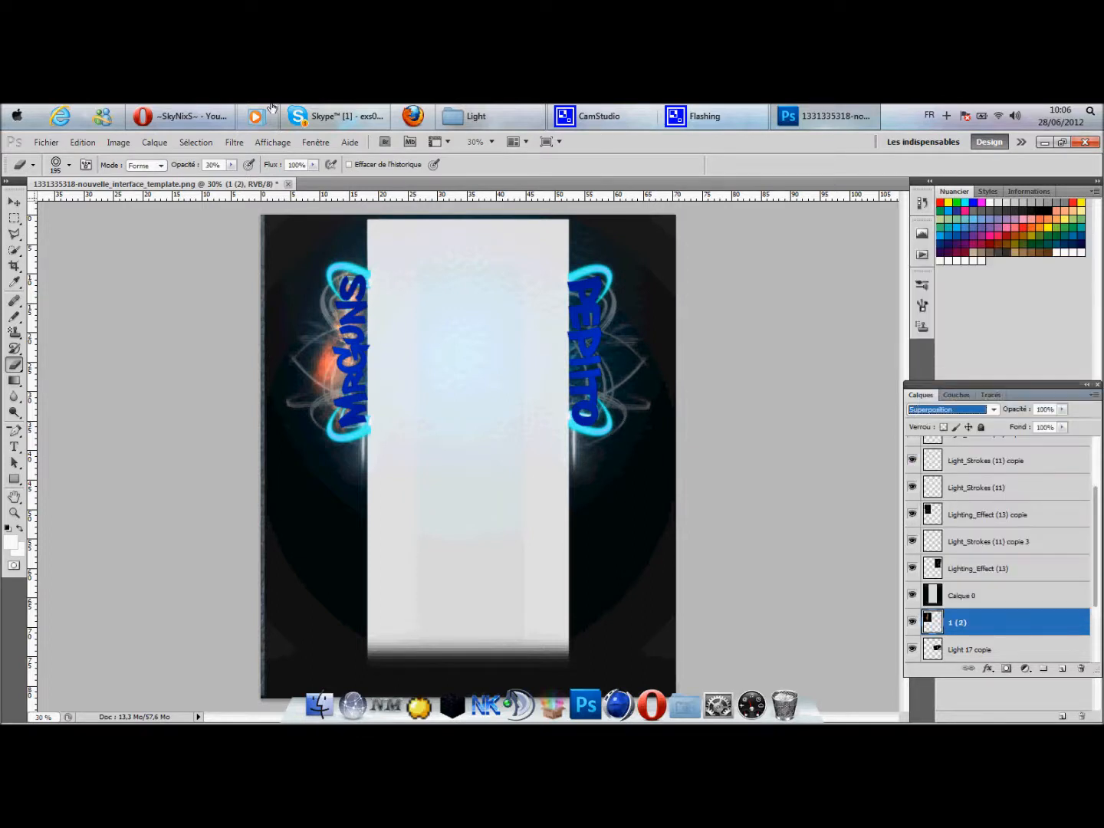
# Recolor the 1 (2) layer's orange light to blue with Hue/Saturation, setting the hue to -180.
pyautogui.click(120, 143)
pyautogui.moveTo(131, 175)
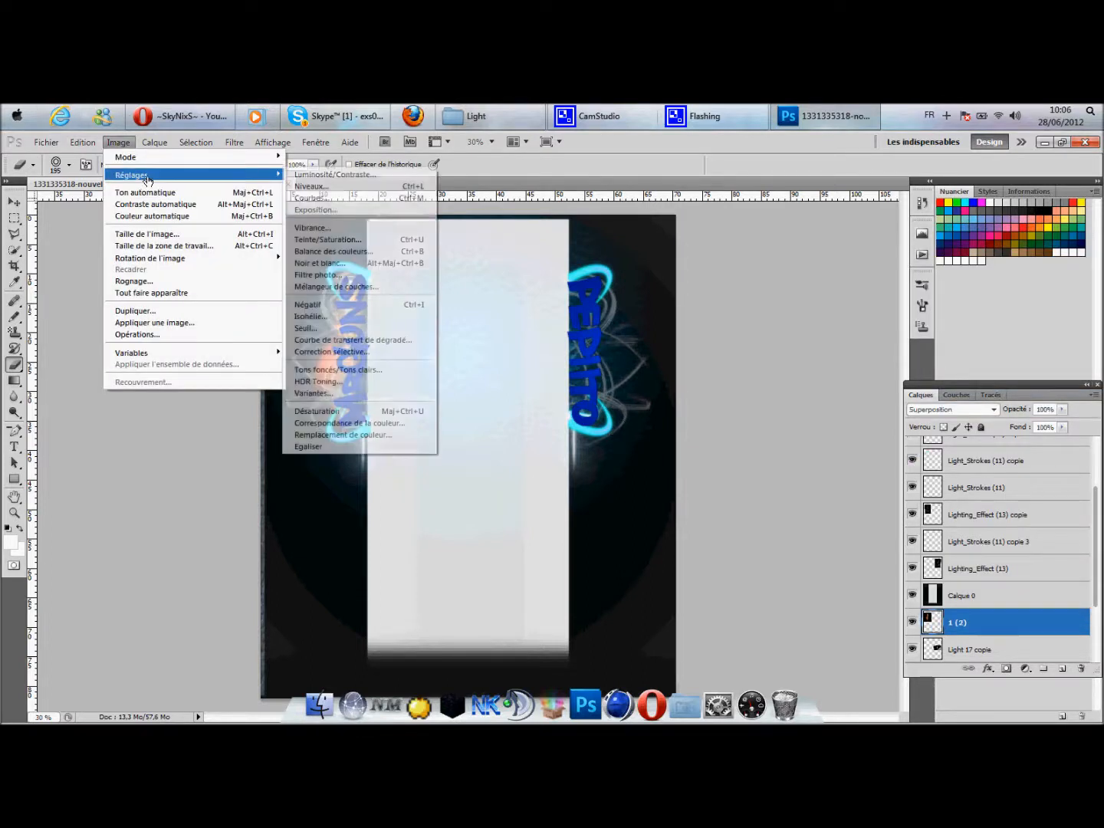
pyautogui.click(346, 241)
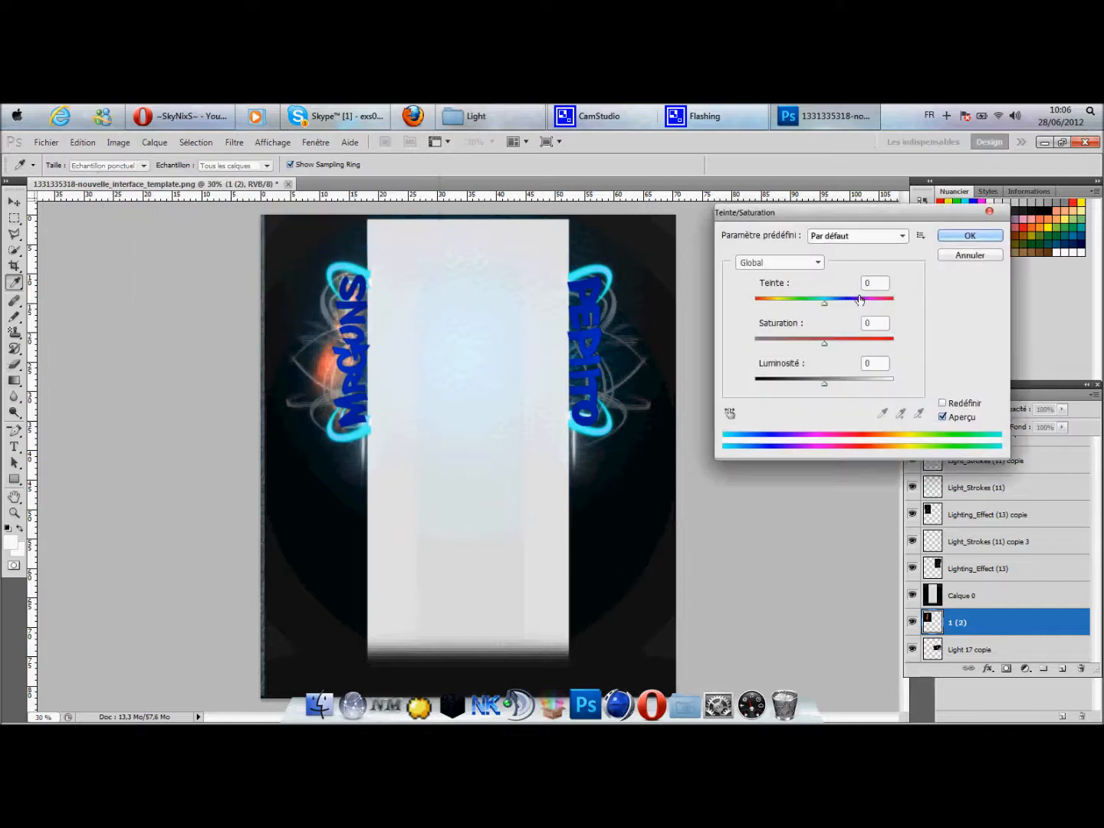
pyautogui.moveTo(823, 305); pyautogui.dragTo(736, 304)
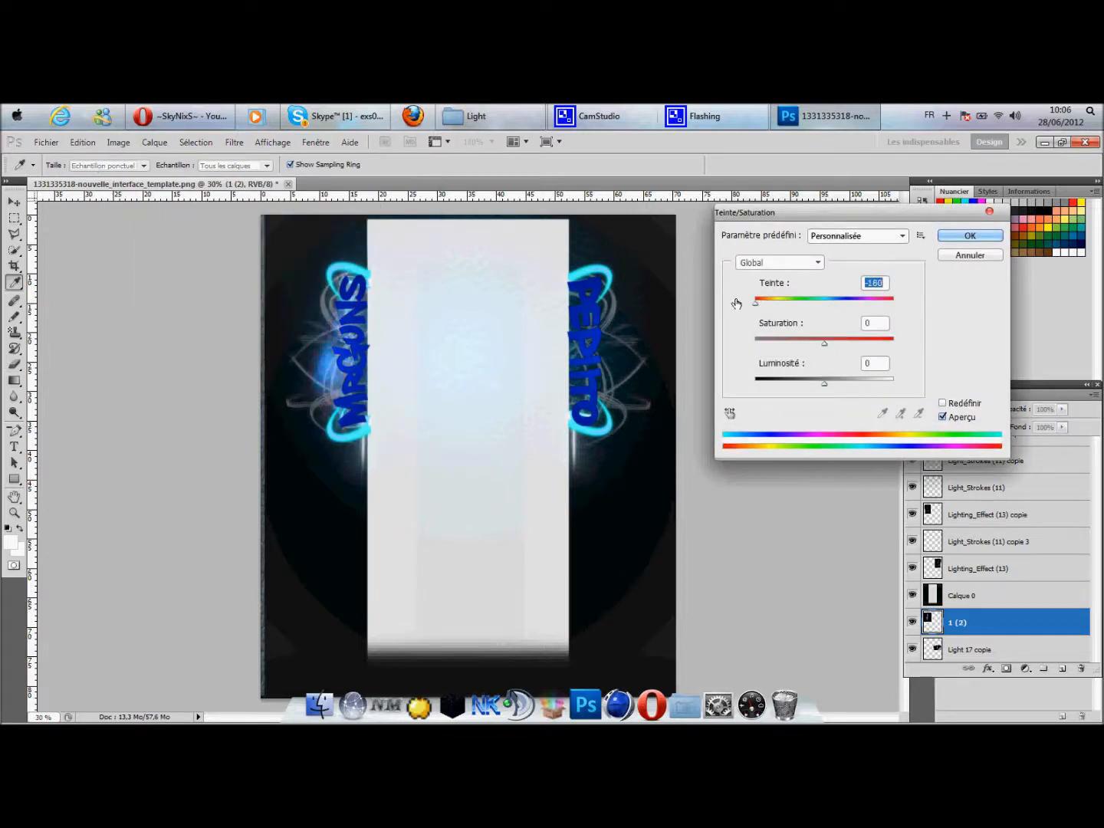
pyautogui.click(955, 234)
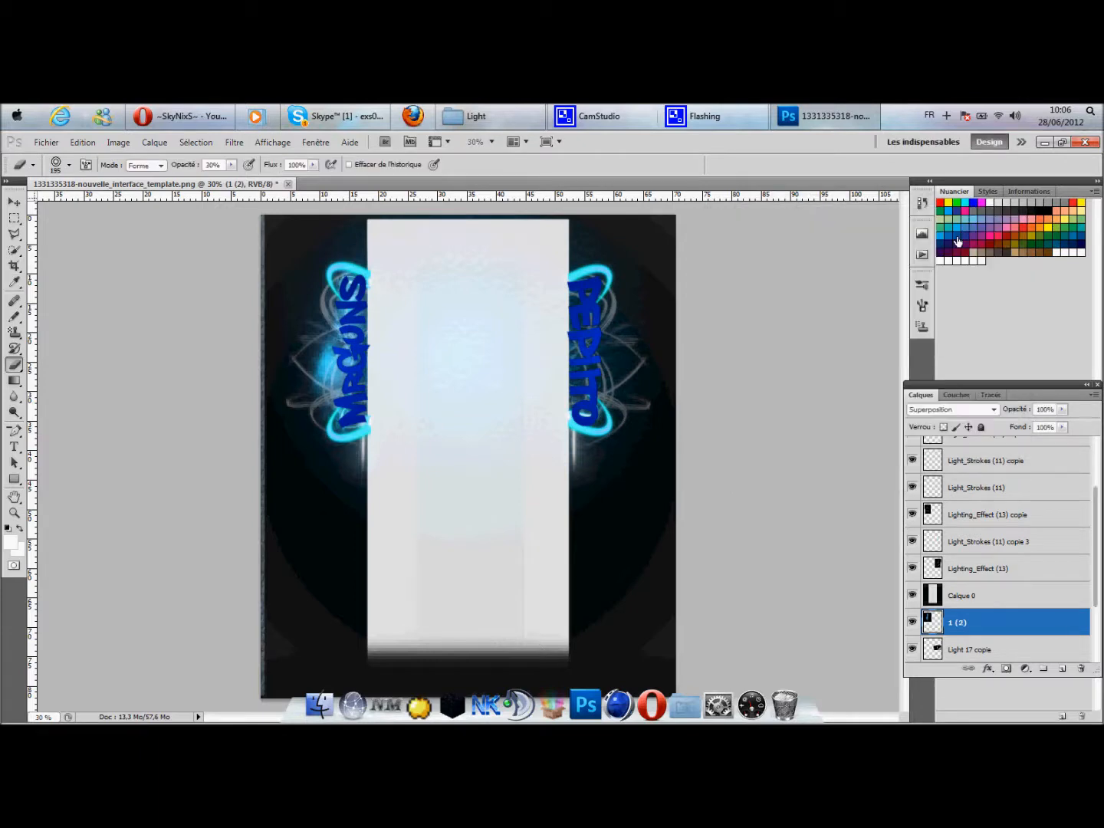
# Duplicate the 1 (2) layer and flip the copy horizontally.
pyautogui.hotkey('ctrl', 'j')
pyautogui.hotkey('ctrl', 't')
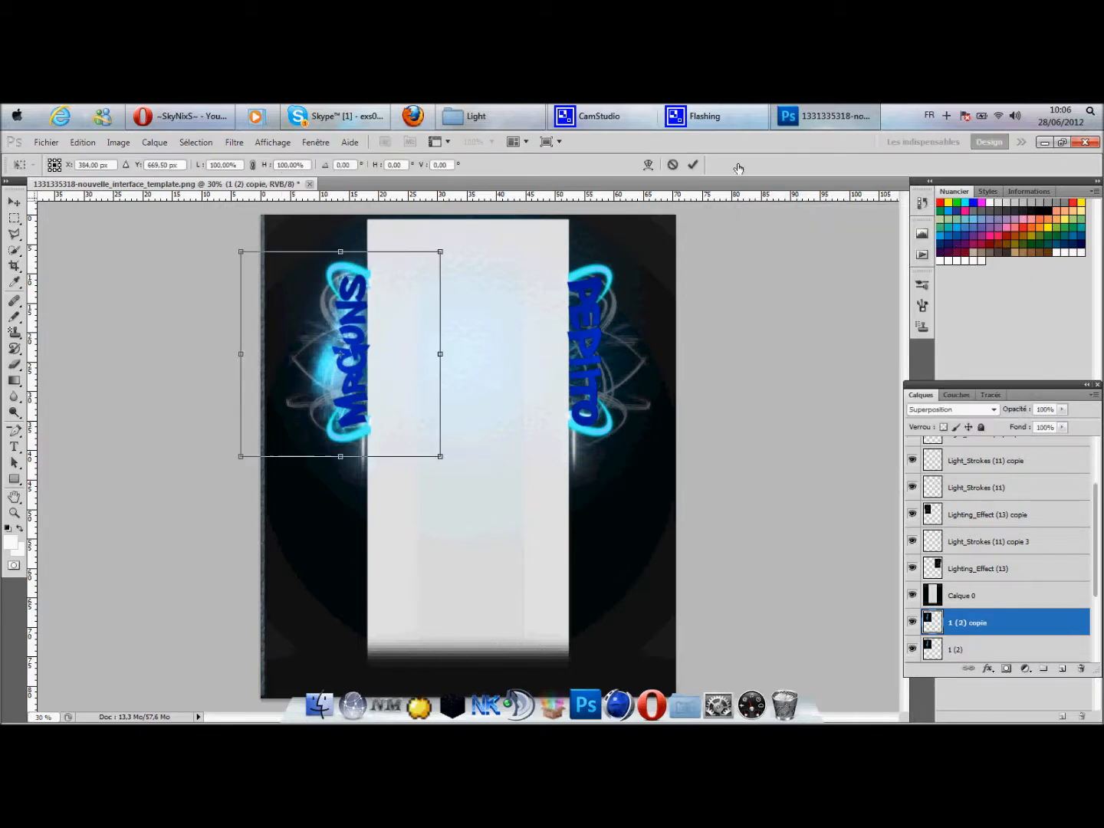
pyautogui.rightClick(303, 357)
pyautogui.click(431, 547)
# Shift the flipped 1 (2) copie layer horizontally across the white centre column toward the Pepito logo, to about X 1120.67 px.
pyautogui.press('Right')
pyautogui.press('Right')
pyautogui.press('Right')
pyautogui.press('Right')
pyautogui.press('Right')
pyautogui.press('Right')
pyautogui.press('Right')
pyautogui.press('Right')
pyautogui.press('Right')
pyautogui.press('Right')
pyautogui.press('Right')
pyautogui.press('Right')
pyautogui.press('Right')
pyautogui.press('Right')
pyautogui.press('Right')
pyautogui.press('Right')
pyautogui.press('Right')
pyautogui.press('Right')
pyautogui.press('Right')
pyautogui.press('Right')
pyautogui.press('Right')
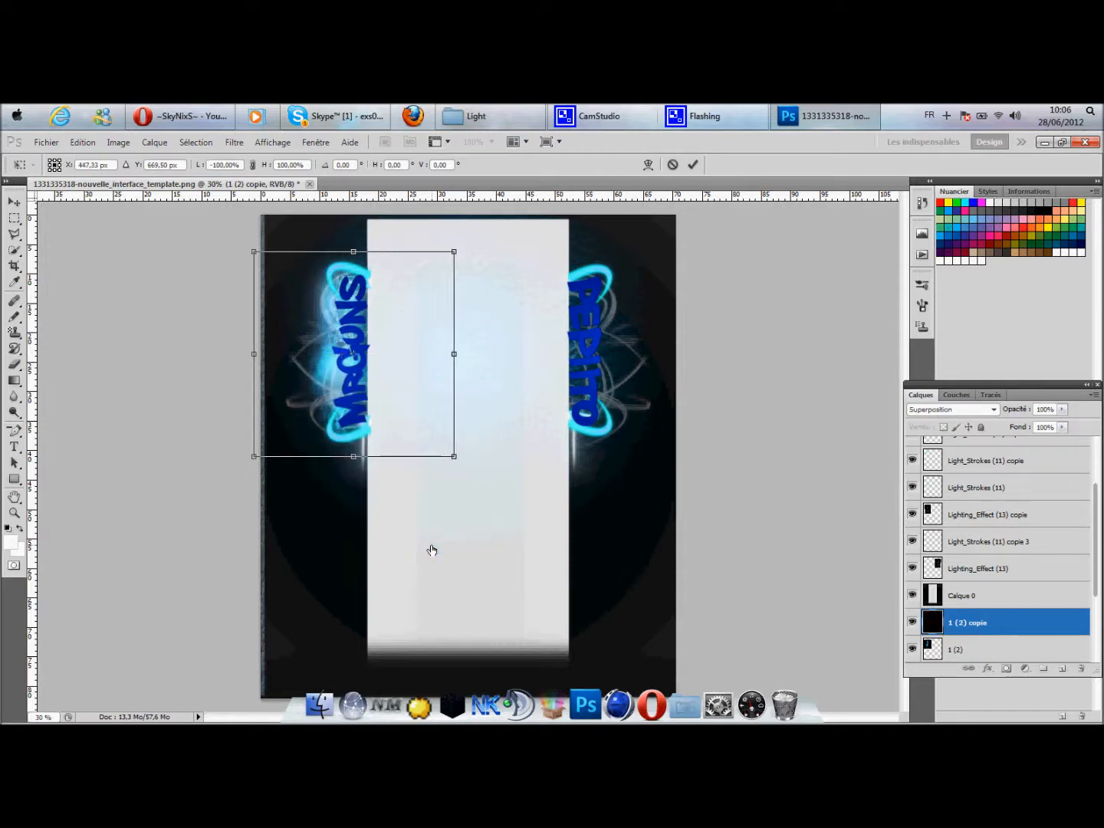
pyautogui.press('Right')
pyautogui.press('Right')
pyautogui.press('Right')
pyautogui.press('Right')
pyautogui.press('Right')
pyautogui.press('Right')
pyautogui.press('Right')
pyautogui.press('Right')
pyautogui.press('Right')
pyautogui.press('Right')
pyautogui.press('Right')
pyautogui.press('Right')
pyautogui.press('Right')
pyautogui.press('Right')
pyautogui.press('Right')
pyautogui.press('Right')
pyautogui.press('Right')
pyautogui.press('Right')
pyautogui.press('Right')
pyautogui.press('Right')
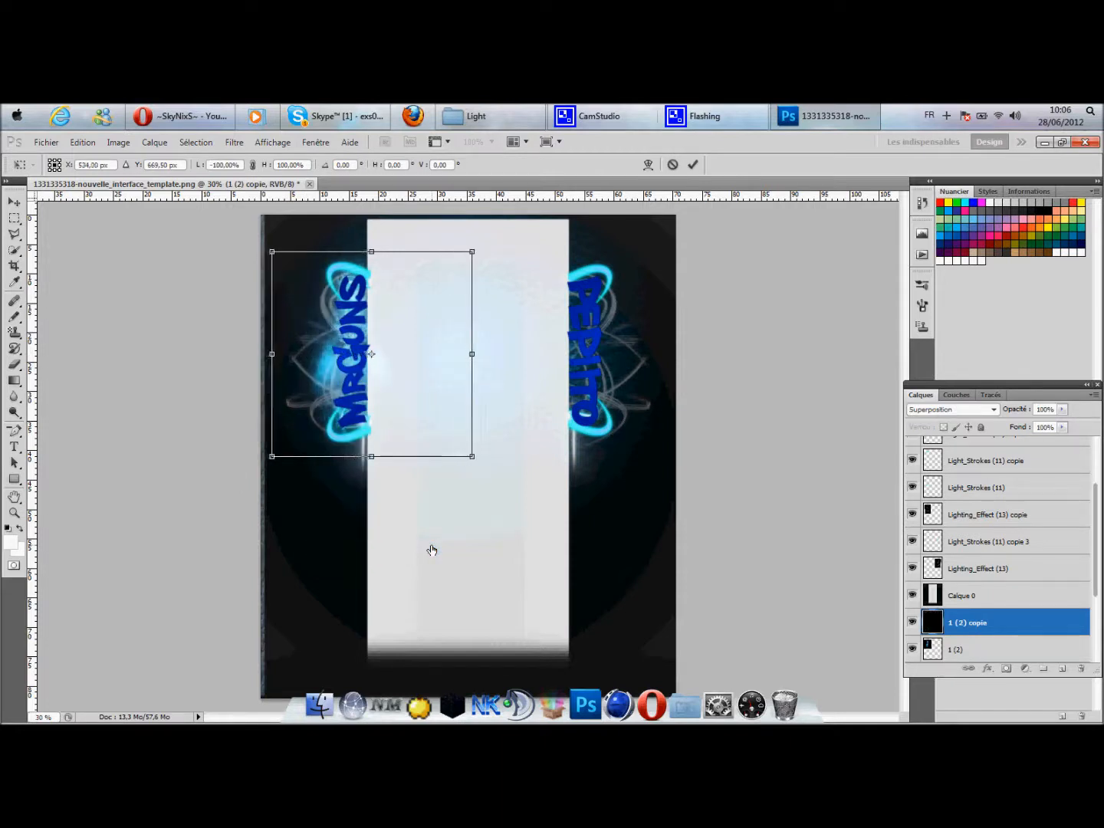
pyautogui.press('Right')
pyautogui.press('Right')
pyautogui.press('Right')
pyautogui.press('Right')
pyautogui.press('Right')
pyautogui.press('Right')
pyautogui.press('Right')
pyautogui.press('Right')
pyautogui.press('Right')
pyautogui.press('Right')
pyautogui.press('Right')
pyautogui.press('Right')
pyautogui.press('Right')
pyautogui.press('Right')
pyautogui.press('Right')
pyautogui.press('Right')
pyautogui.press('Right')
pyautogui.press('Right')
pyautogui.press('Right')
pyautogui.press('Right')
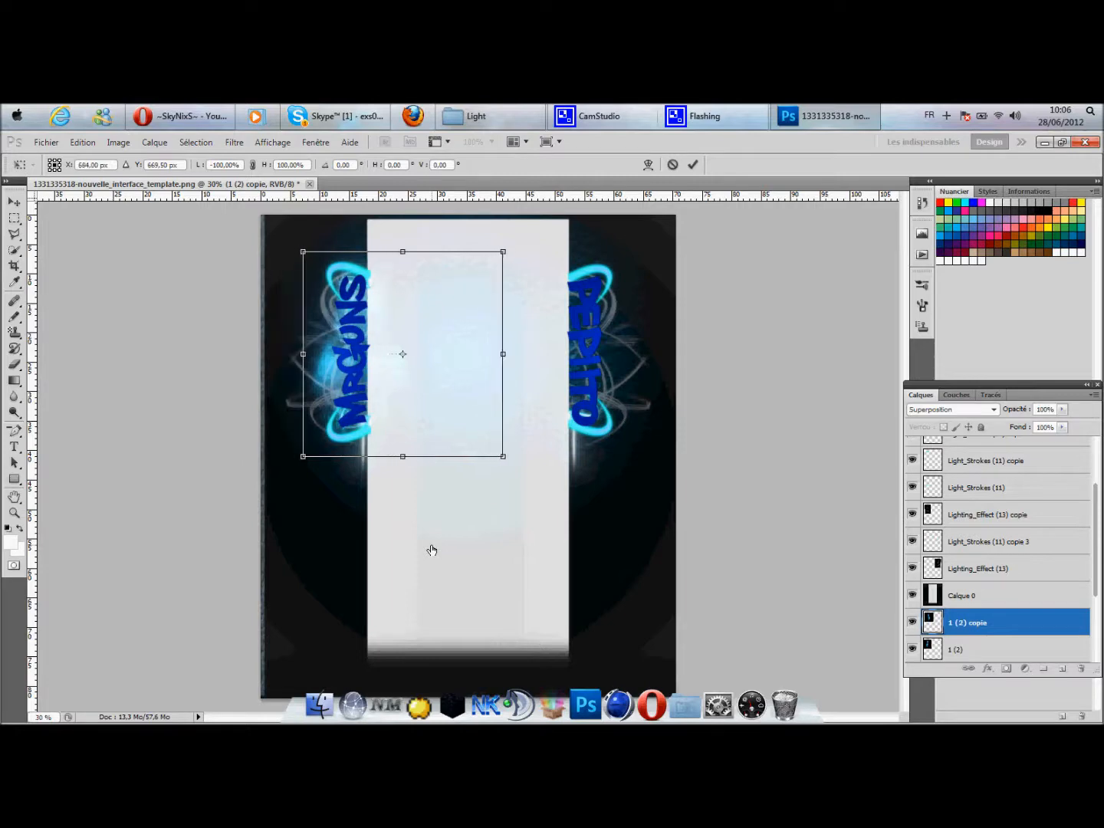
pyautogui.press('Right')
pyautogui.press('Right')
pyautogui.press('Right')
pyautogui.press('Right')
pyautogui.press('Right')
pyautogui.press('Right')
pyautogui.press('Right')
pyautogui.press('Right')
pyautogui.press('Right')
pyautogui.press('Right')
pyautogui.press('Right')
pyautogui.press('Right')
pyautogui.press('Right')
pyautogui.press('Right')
pyautogui.press('Right')
pyautogui.press('Right')
pyautogui.press('Right')
pyautogui.press('Right')
pyautogui.press('Right')
pyautogui.press('Right')
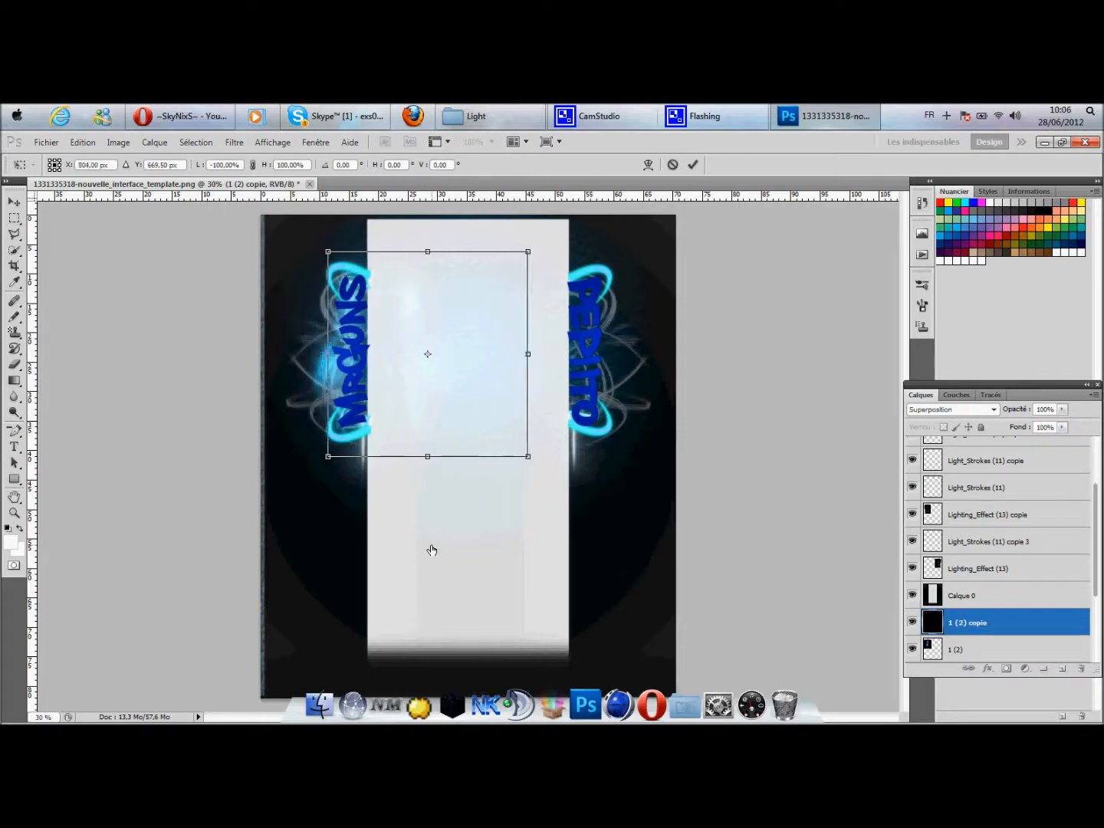
pyautogui.press('Right')
pyautogui.press('Right')
pyautogui.press('Right')
pyautogui.press('Right')
pyautogui.press('Right')
pyautogui.press('Right')
pyautogui.press('Right')
pyautogui.press('Right')
pyautogui.press('Right')
pyautogui.press('Right')
pyautogui.press('Right')
pyautogui.press('Right')
pyautogui.press('Right')
pyautogui.press('Right')
pyautogui.press('Right')
pyautogui.press('Right')
pyautogui.press('Right')
pyautogui.press('Right')
pyautogui.press('Right')
pyautogui.press('Right')
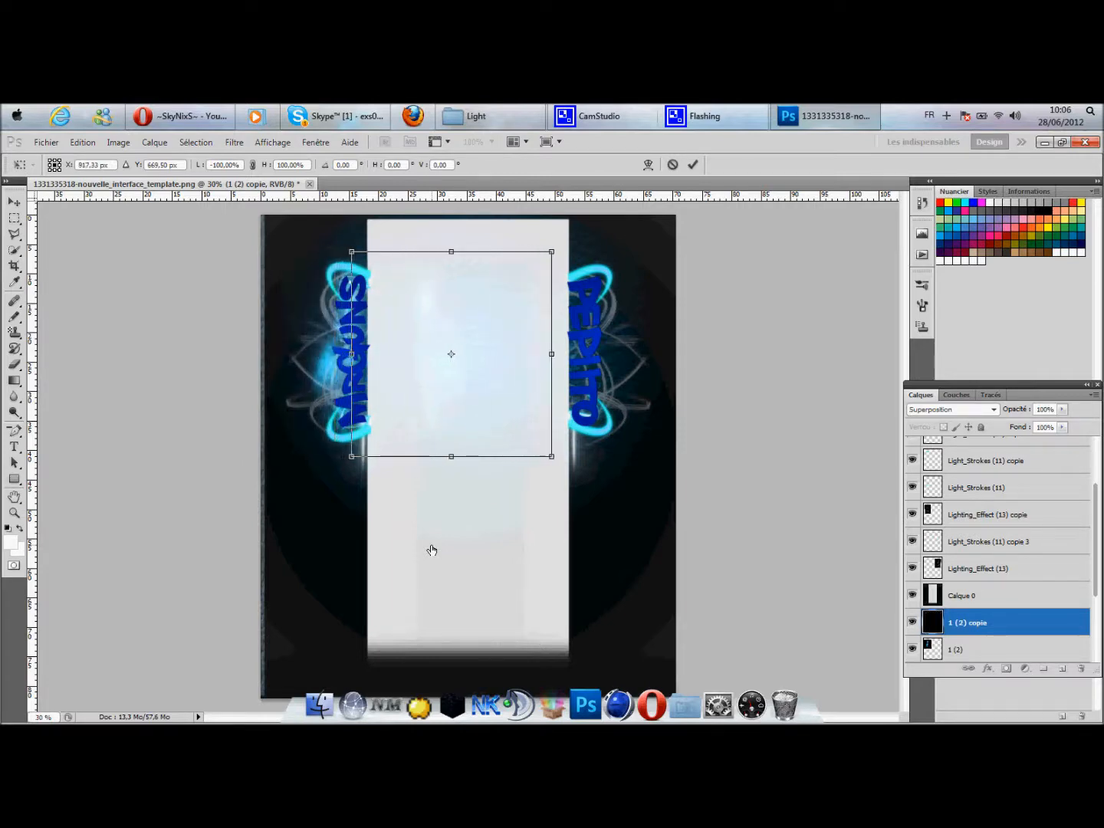
pyautogui.press('Right')
pyautogui.press('Right')
pyautogui.press('Right')
pyautogui.press('Right')
pyautogui.press('Right')
pyautogui.press('Right')
pyautogui.press('Right')
pyautogui.press('Right')
pyautogui.press('Right')
pyautogui.press('Right')
pyautogui.press('Right')
pyautogui.press('Right')
pyautogui.press('Right')
pyautogui.press('Right')
pyautogui.press('Right')
pyautogui.press('Right')
pyautogui.press('Right')
pyautogui.press('Right')
pyautogui.press('Right')
pyautogui.press('Right')
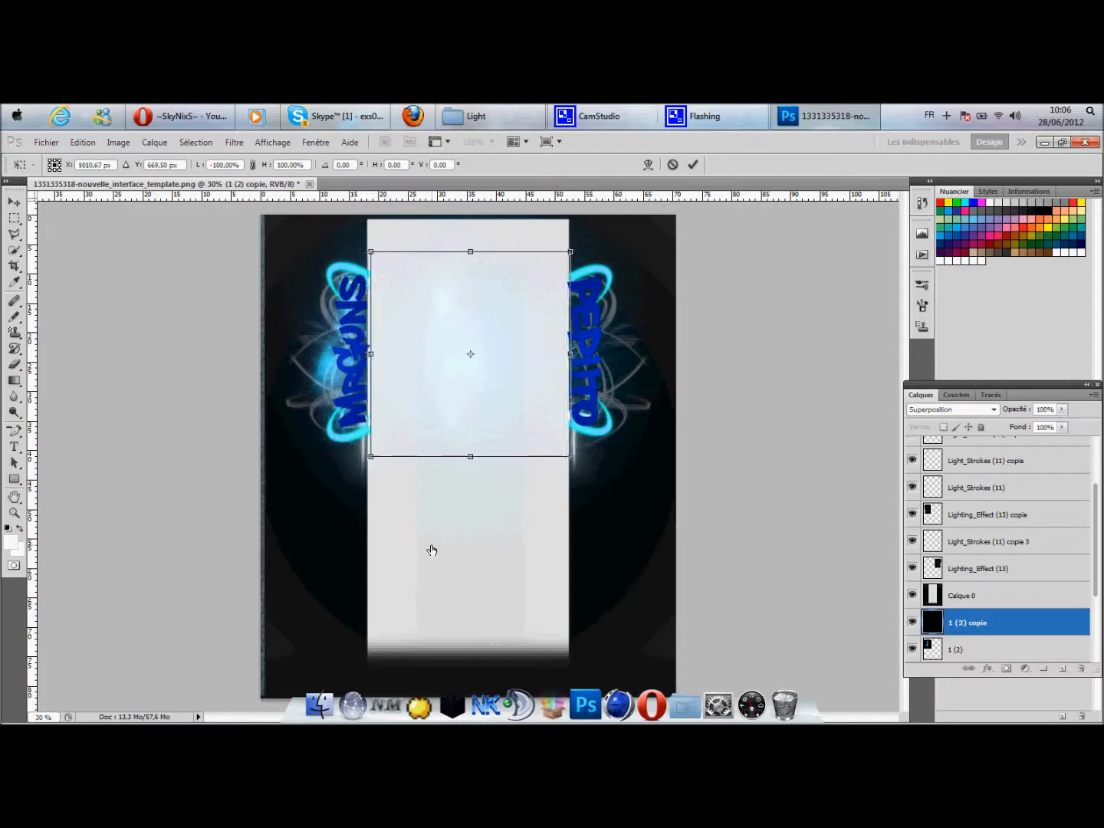
pyautogui.press('Right')
pyautogui.press('Right')
pyautogui.press('Right')
pyautogui.press('Right')
pyautogui.press('Right')
pyautogui.press('Right')
pyautogui.press('Right')
pyautogui.press('Right')
pyautogui.press('Right')
pyautogui.press('Right')
pyautogui.press('Right')
pyautogui.press('Right')
pyautogui.press('Right')
pyautogui.press('Right')
pyautogui.press('Right')
pyautogui.press('Right')
pyautogui.press('Right')
pyautogui.press('Right')
pyautogui.press('Right')
pyautogui.press('Right')
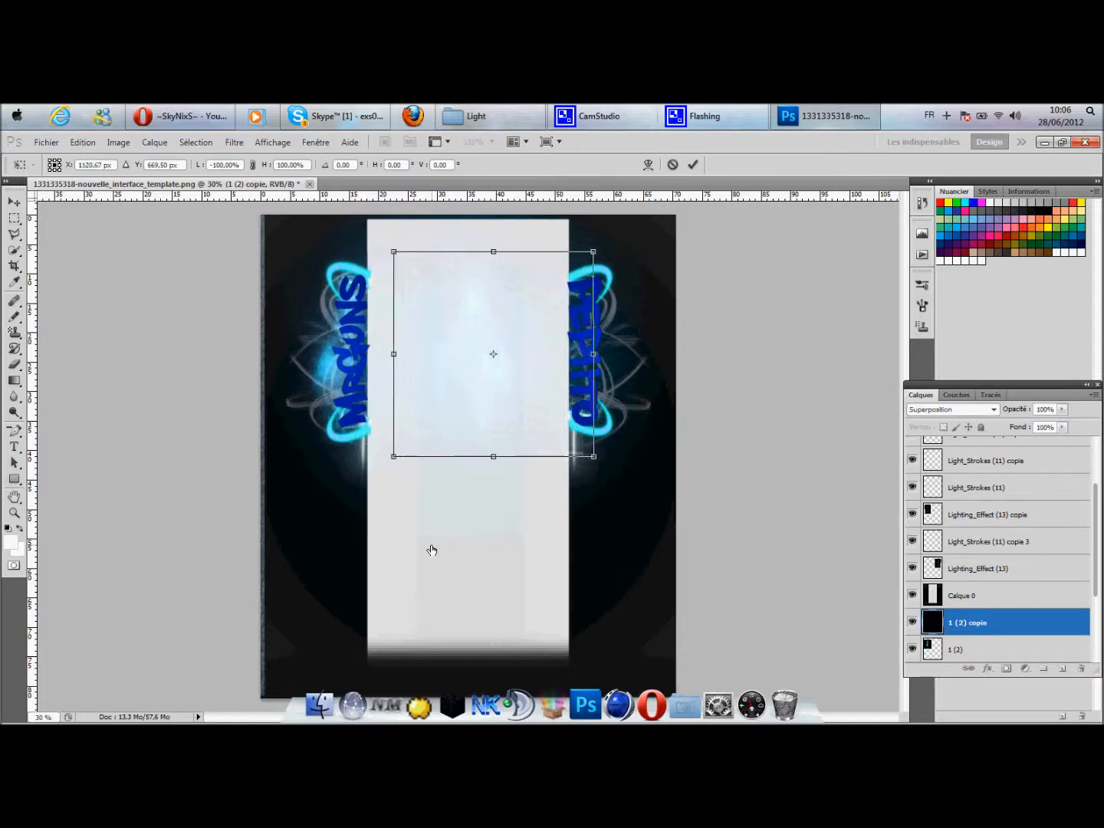
# Shift the flipped 1 (2) copie layer horizontally behind the Pepito logo, to about X 1600.67 px, and apply the transform.
pyautogui.press('Right')
pyautogui.press('Right')
pyautogui.press('Right')
pyautogui.press('Right')
pyautogui.press('Right')
pyautogui.press('Right')
pyautogui.press('Right')
pyautogui.press('Right')
pyautogui.press('Right')
pyautogui.press('Right')
pyautogui.press('Right')
pyautogui.press('Right')
pyautogui.press('Right')
pyautogui.press('Right')
pyautogui.press('Right')
pyautogui.press('Right')
pyautogui.press('Right')
pyautogui.press('Right')
pyautogui.press('Right')
pyautogui.press('Right')
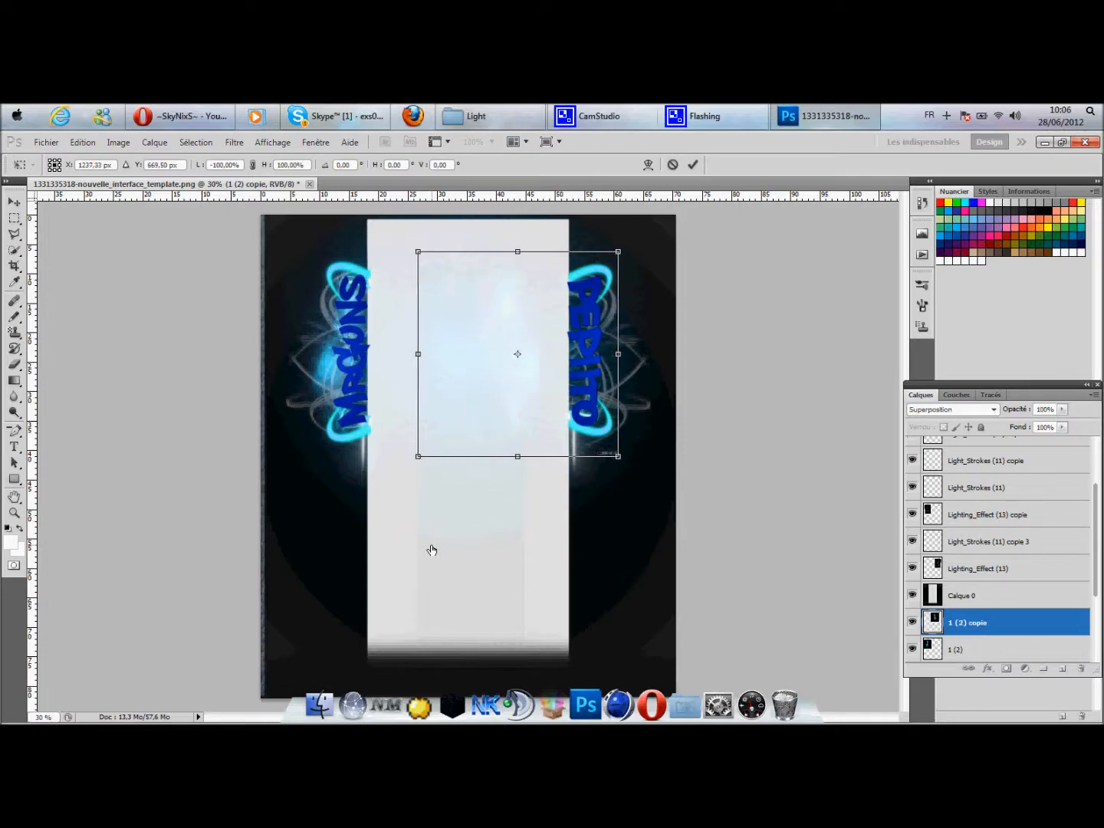
pyautogui.press('Right')
pyautogui.press('Right')
pyautogui.press('Right')
pyautogui.press('Right')
pyautogui.press('Right')
pyautogui.press('Right')
pyautogui.press('Right')
pyautogui.press('Right')
pyautogui.press('Right')
pyautogui.press('Right')
pyautogui.press('Right')
pyautogui.press('Right')
pyautogui.press('Right')
pyautogui.press('Right')
pyautogui.press('Right')
pyautogui.press('Right')
pyautogui.press('Right')
pyautogui.press('Right')
pyautogui.press('Right')
pyautogui.press('Right')
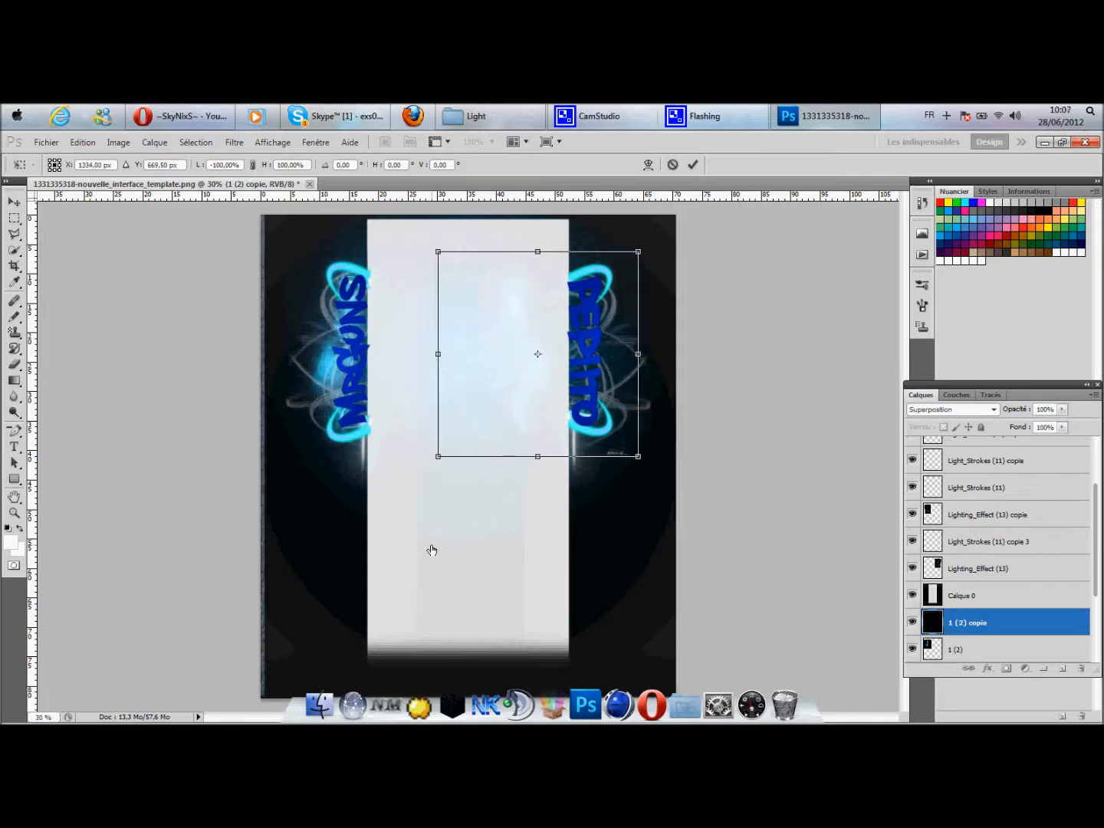
pyautogui.press('Right')
pyautogui.press('Right')
pyautogui.press('Right')
pyautogui.press('Right')
pyautogui.press('Right')
pyautogui.press('Right')
pyautogui.press('Right')
pyautogui.press('Right')
pyautogui.press('Right')
pyautogui.press('Right')
pyautogui.press('Right')
pyautogui.press('Right')
pyautogui.press('Right')
pyautogui.press('Right')
pyautogui.press('Right')
pyautogui.press('Right')
pyautogui.press('Right')
pyautogui.press('Right')
pyautogui.press('Right')
pyautogui.press('Right')
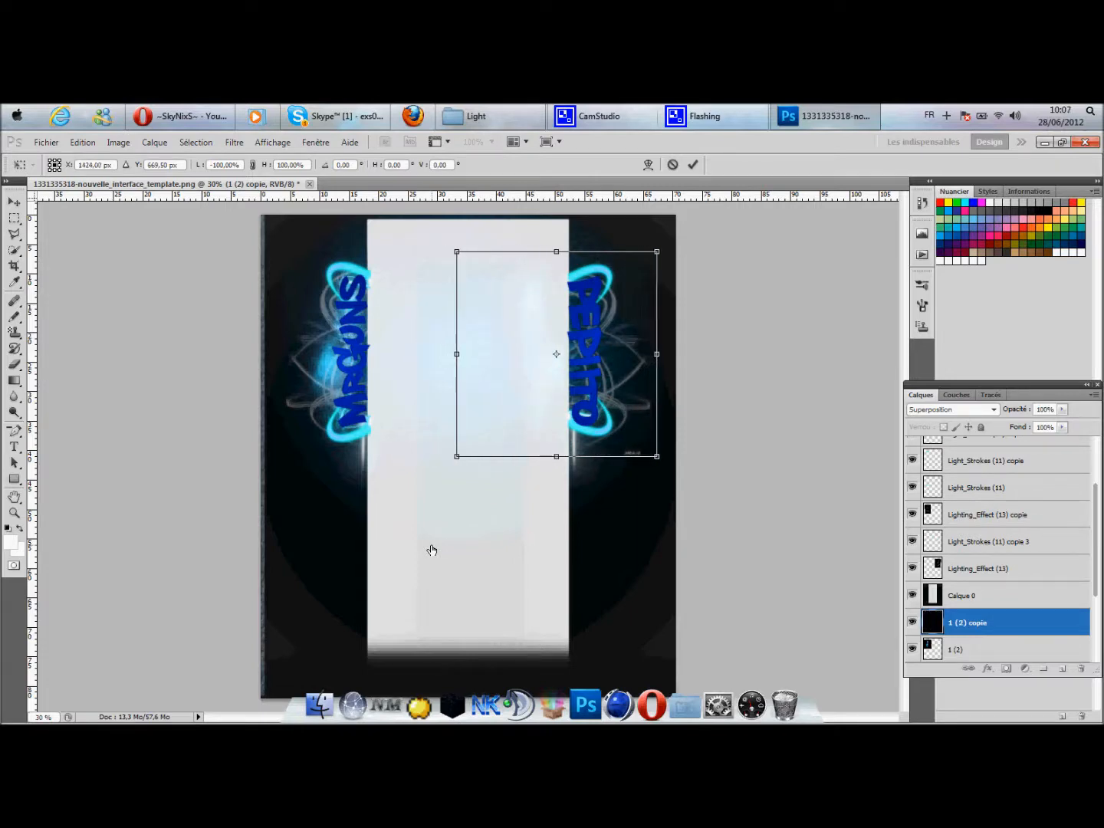
pyautogui.press('Right')
pyautogui.press('Right')
pyautogui.press('Right')
pyautogui.press('Right')
pyautogui.press('Right')
pyautogui.press('Right')
pyautogui.press('Right')
pyautogui.press('Right')
pyautogui.press('Right')
pyautogui.press('Right')
pyautogui.press('Right')
pyautogui.press('Right')
pyautogui.press('Right')
pyautogui.press('Right')
pyautogui.press('Right')
pyautogui.press('Right')
pyautogui.press('Right')
pyautogui.press('Right')
pyautogui.press('Right')
pyautogui.press('Right')
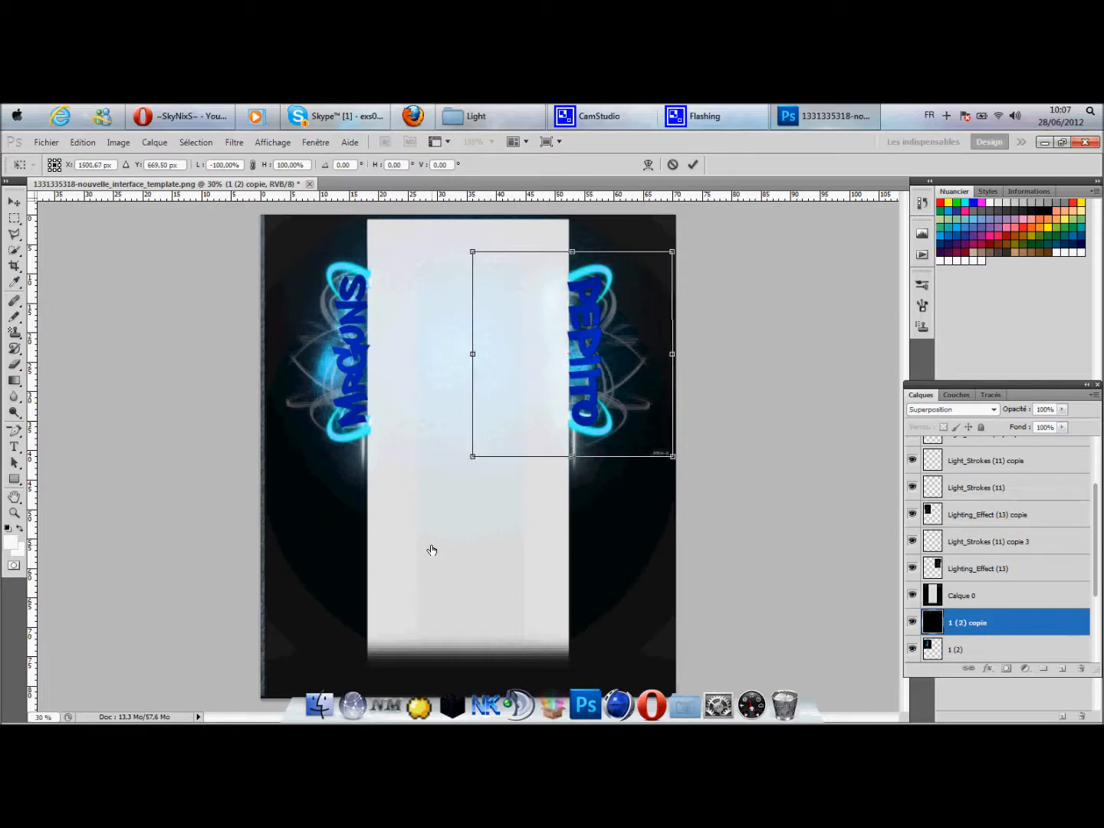
pyautogui.press('Right')
pyautogui.press('Right')
pyautogui.press('Right')
pyautogui.press('Right')
pyautogui.press('Right')
pyautogui.press('Right')
pyautogui.press('Right')
pyautogui.press('Right')
pyautogui.press('Right')
pyautogui.press('Right')
pyautogui.press('Right')
pyautogui.press('Right')
pyautogui.press('Right')
pyautogui.press('Right')
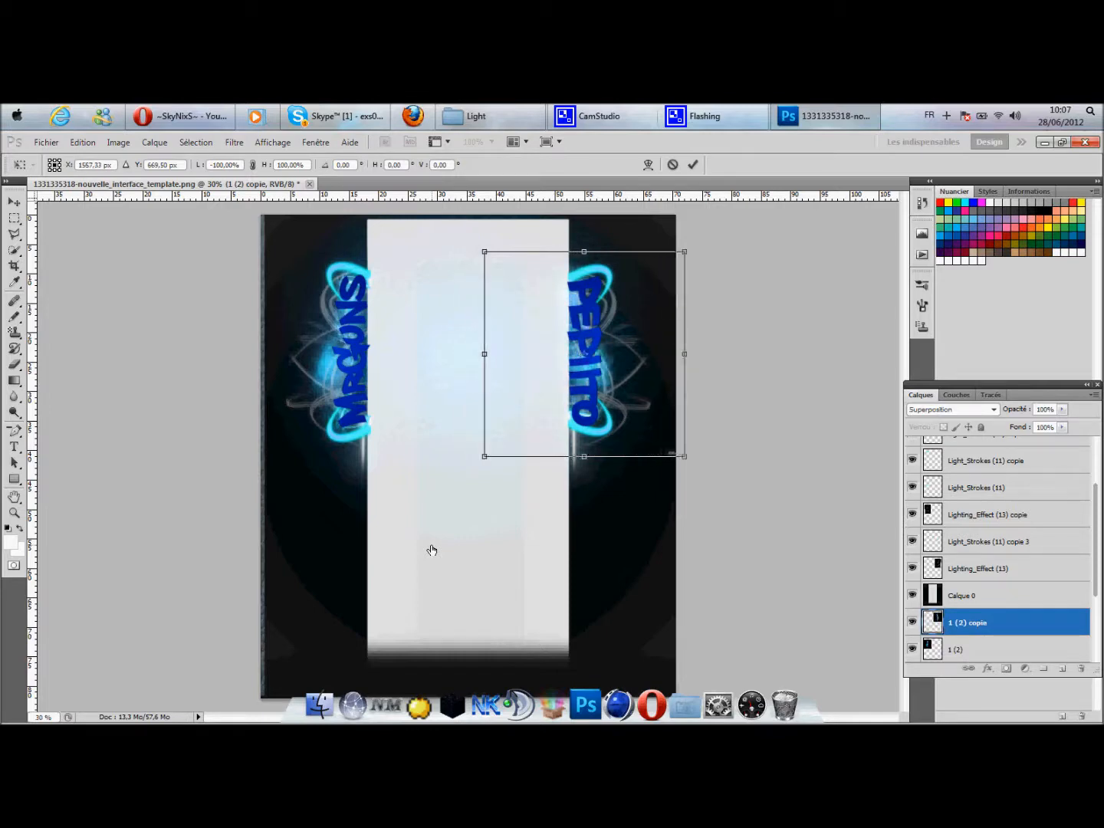
pyautogui.press('Right')
pyautogui.press('Right')
pyautogui.press('Right')
pyautogui.press('Right')
pyautogui.press('Right')
pyautogui.press('Right')
pyautogui.press('Right')
pyautogui.press('Right')
pyautogui.press('Right')
pyautogui.press('Right')
pyautogui.press('Right')
pyautogui.press('Right')
pyautogui.press('Right')
pyautogui.press('Right')
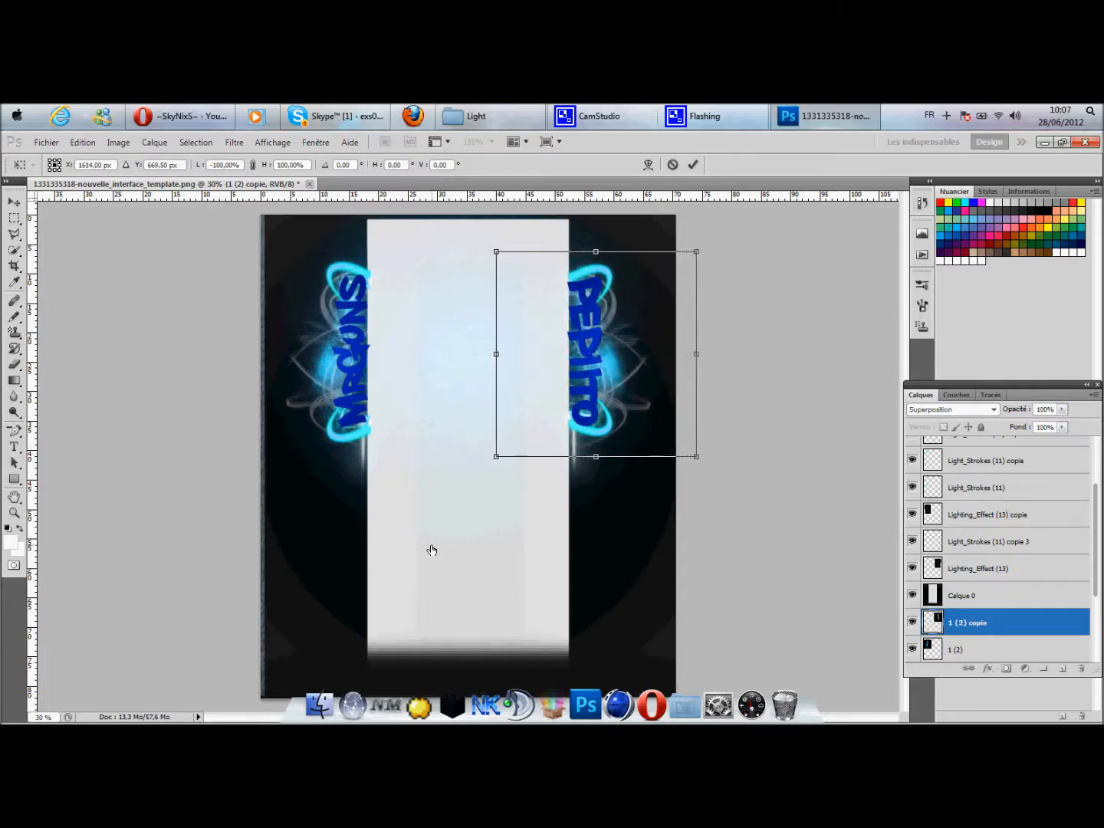
pyautogui.press('Left')
pyautogui.press('Left')
pyautogui.press('Left')
pyautogui.press('Left')
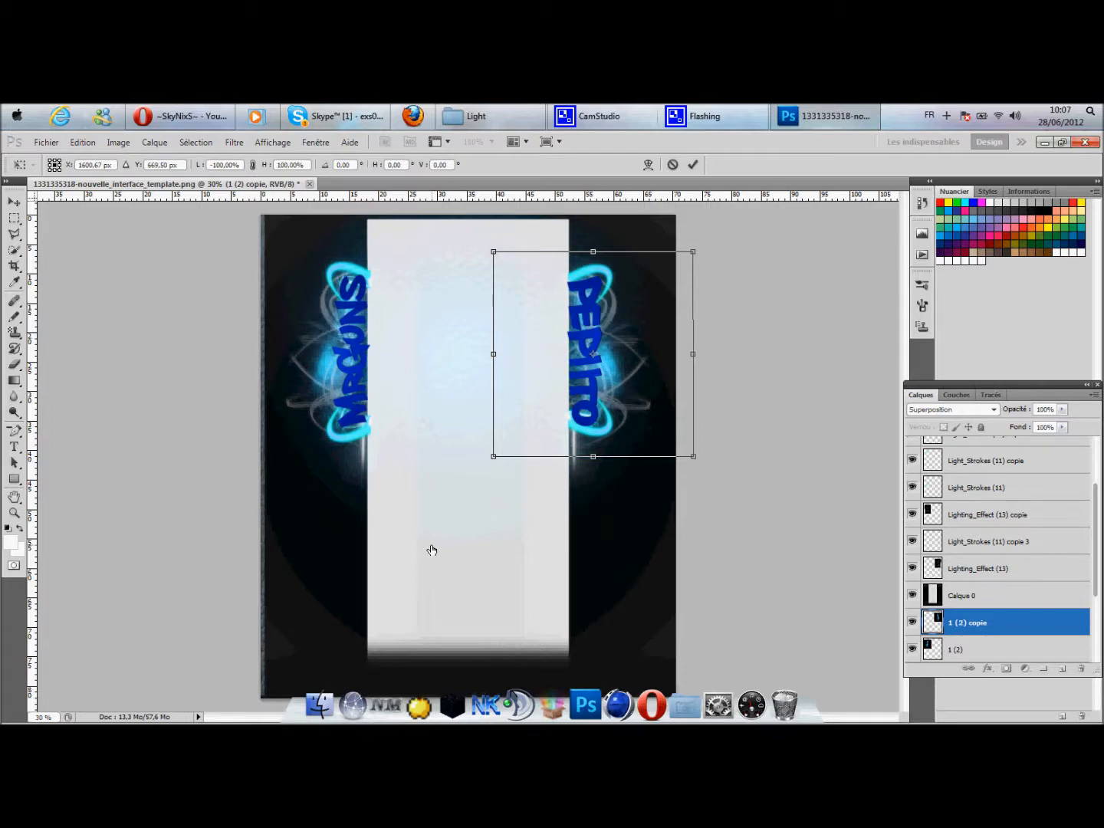
pyautogui.press('Return')
# Add the text "design by skynixs" in AR DESTINE at 29.86 pt, in a text box across the top of the white column.
pyautogui.press('e')
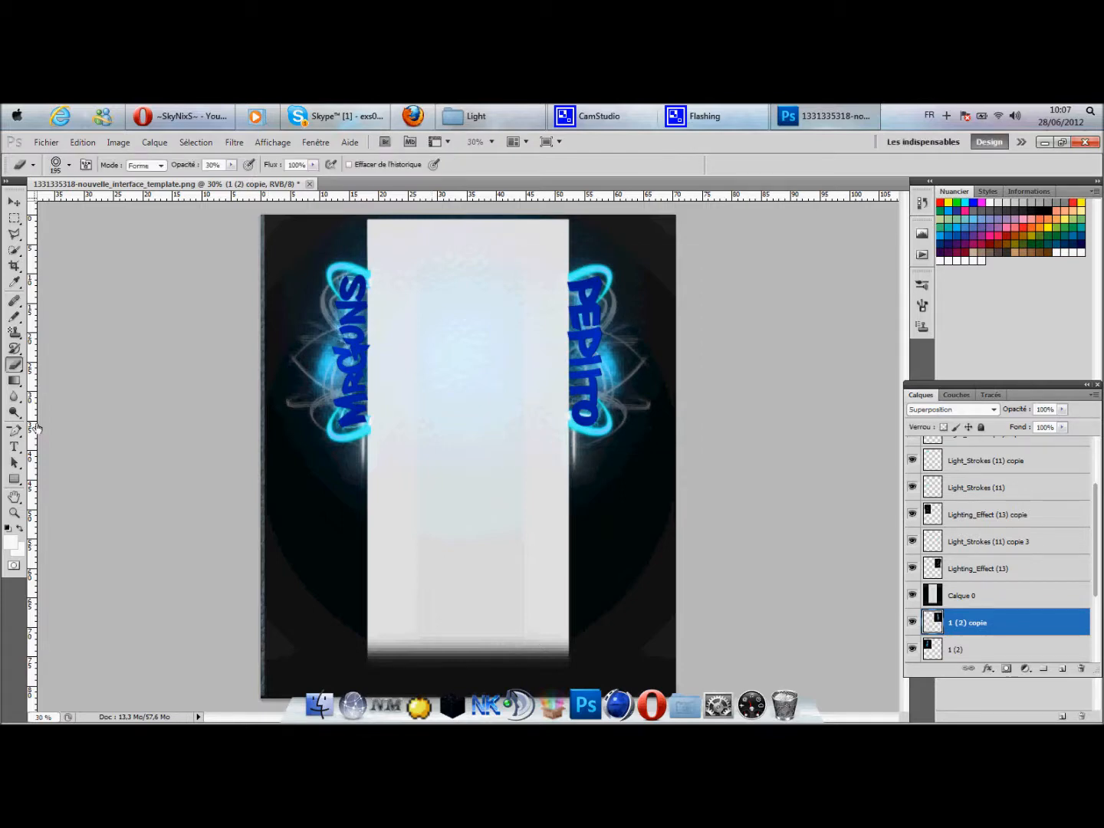
pyautogui.click(13, 447)
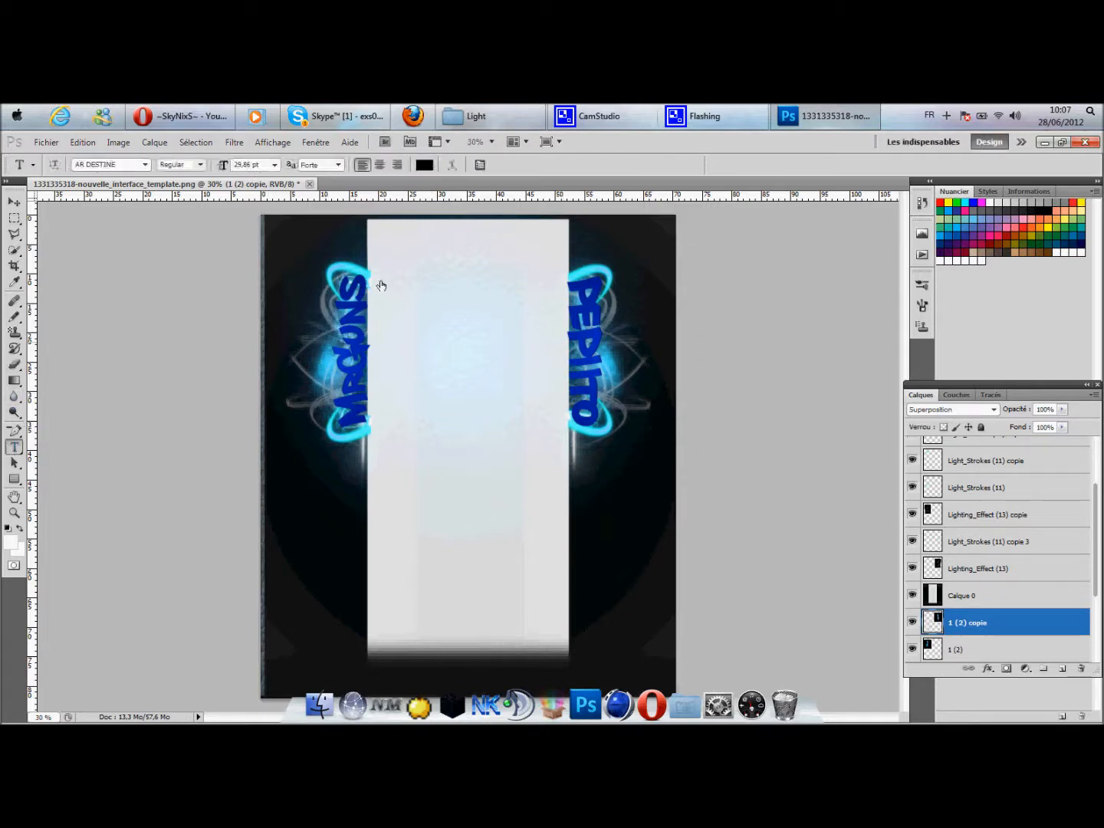
pyautogui.moveTo(481, 264); pyautogui.dragTo(479, 247)
pyautogui.moveTo(397, 232); pyautogui.dragTo(548, 261)
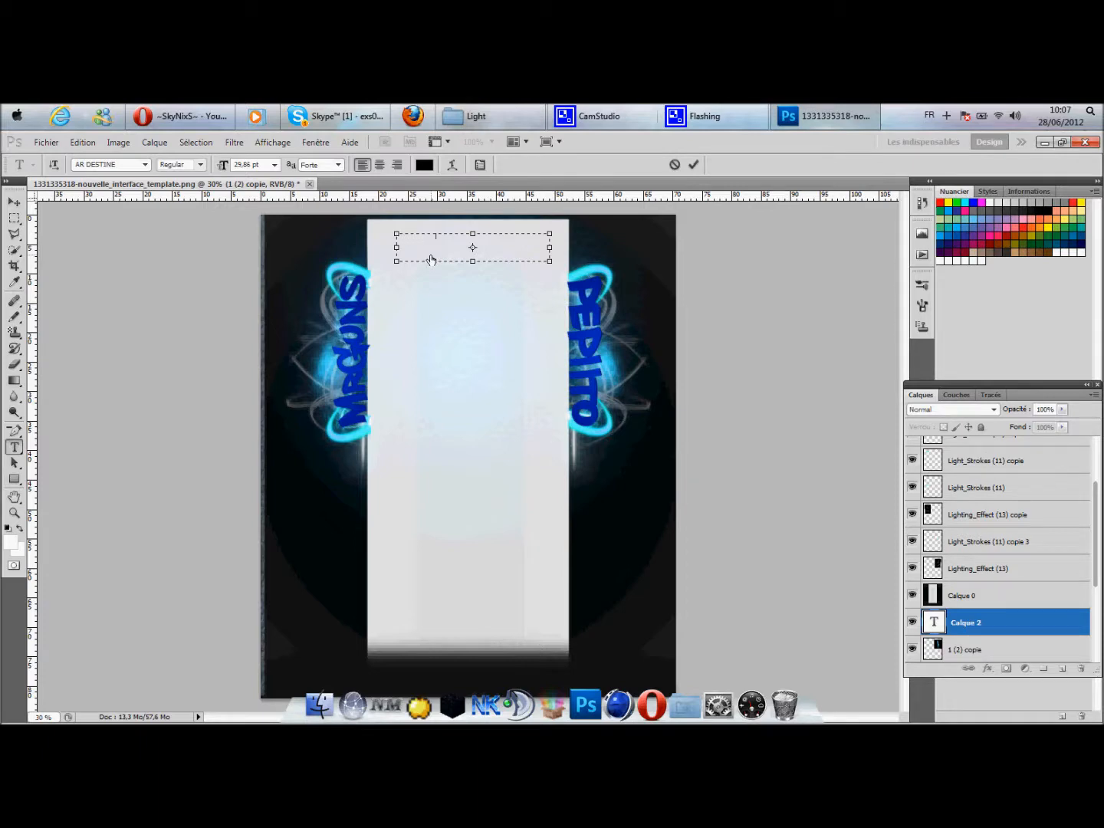
pyautogui.hotkey('ctrl', 'Return')
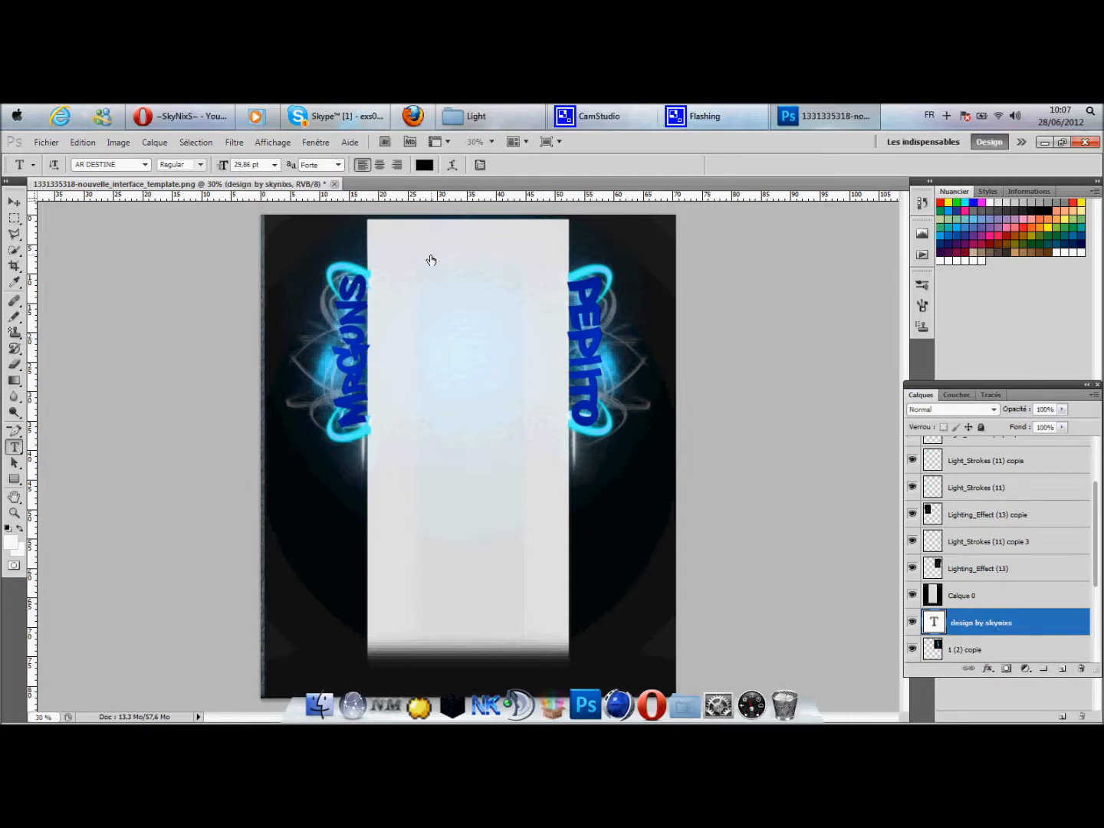
# Move the "design by skynixs" text onto the canvas's upper edge, to about X 1154.67 px, Y 43.75 px.
pyautogui.hotkey('ctrl', 't')
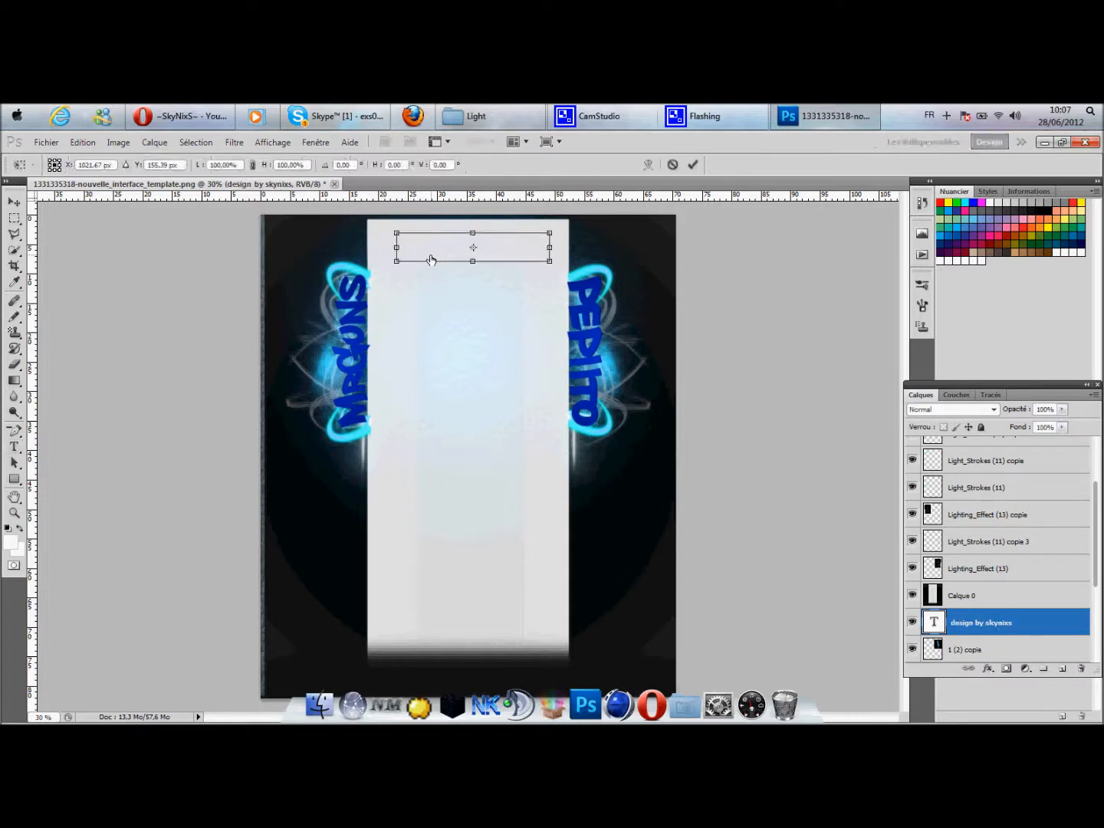
pyautogui.moveTo(442, 257); pyautogui.dragTo(473, 236)
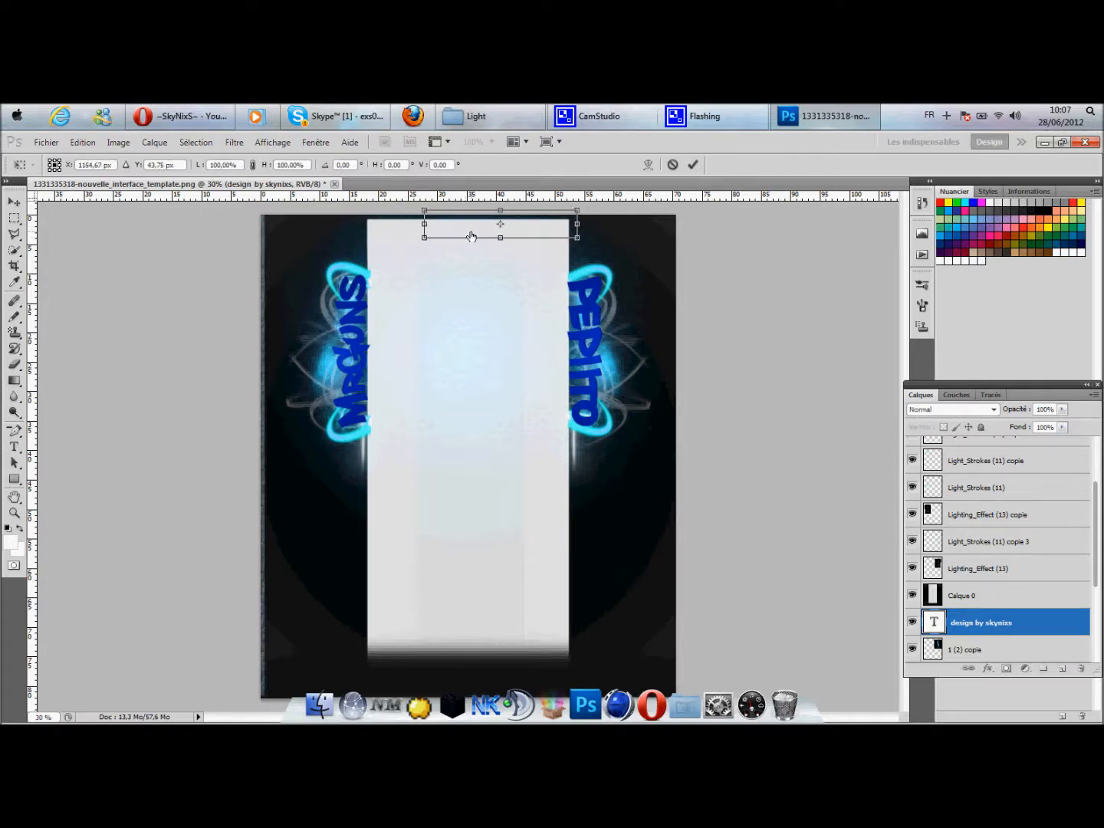
pyautogui.press('Return')
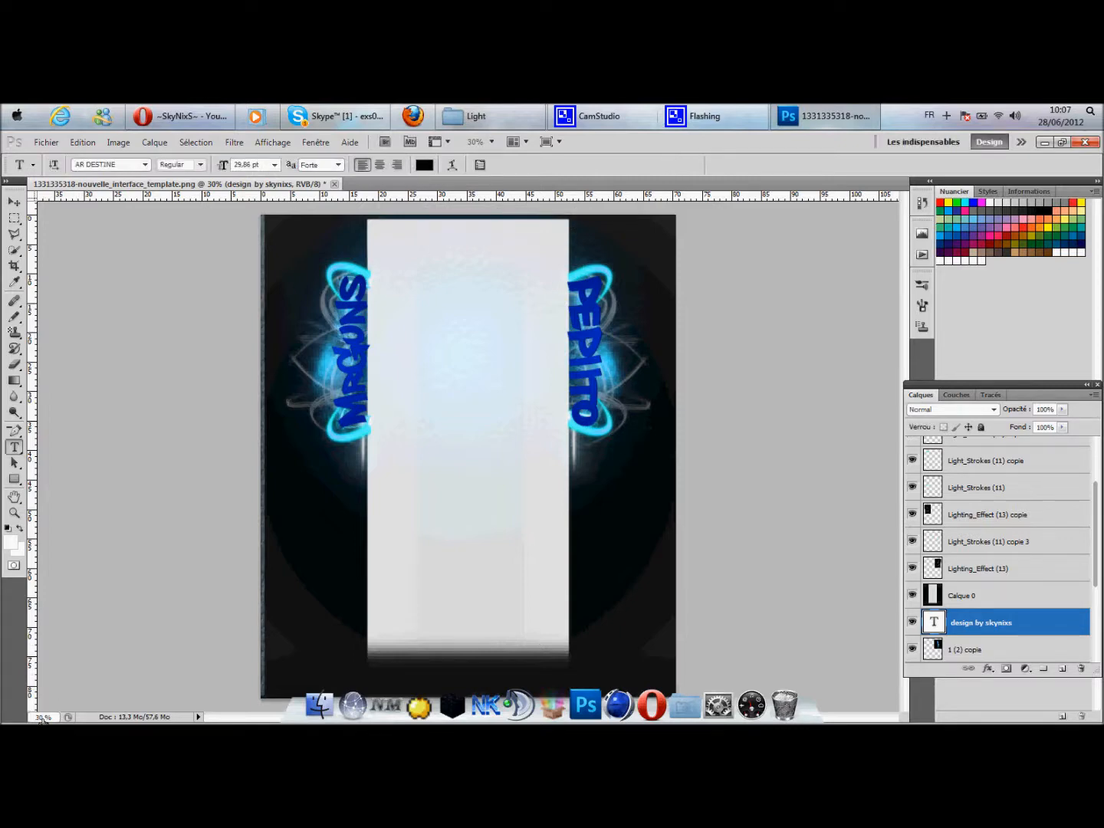
# Recolor the "design by skynixs" text to near-white #f5f5f5.
pyautogui.write('90')
pyautogui.press('Return')
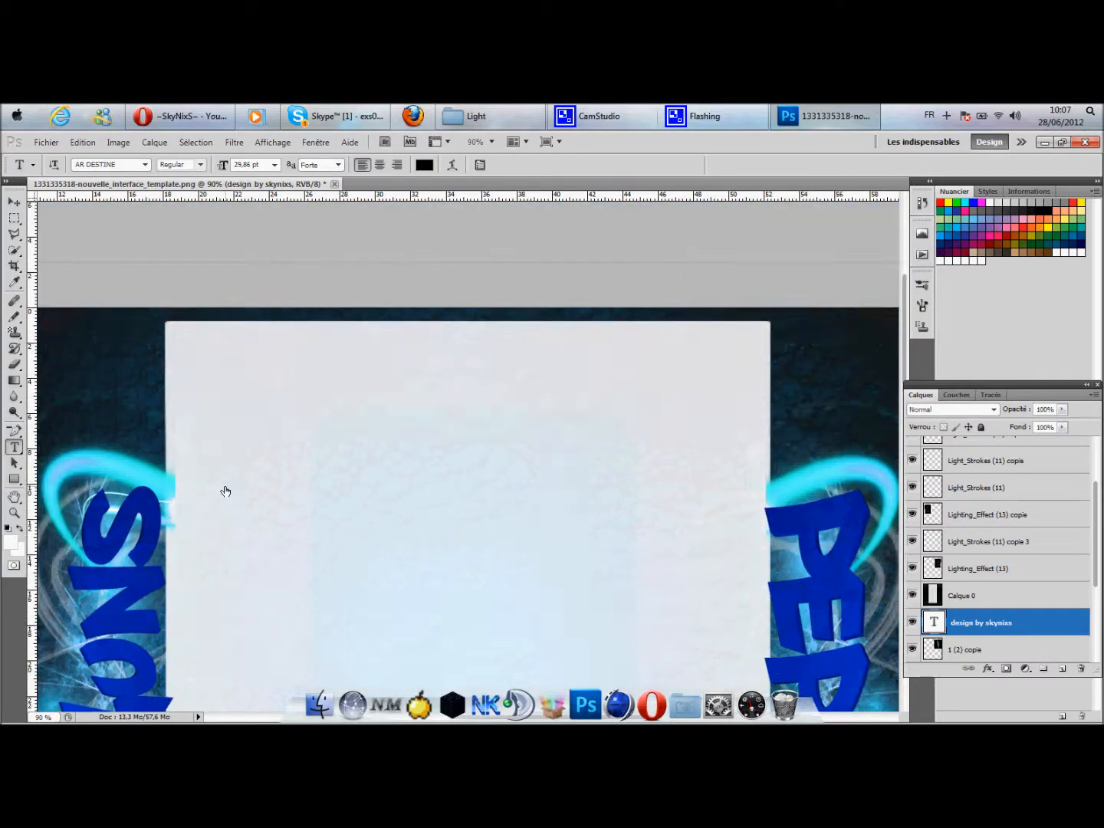
pyautogui.doubleClick(935, 624)
pyautogui.click(424, 164)
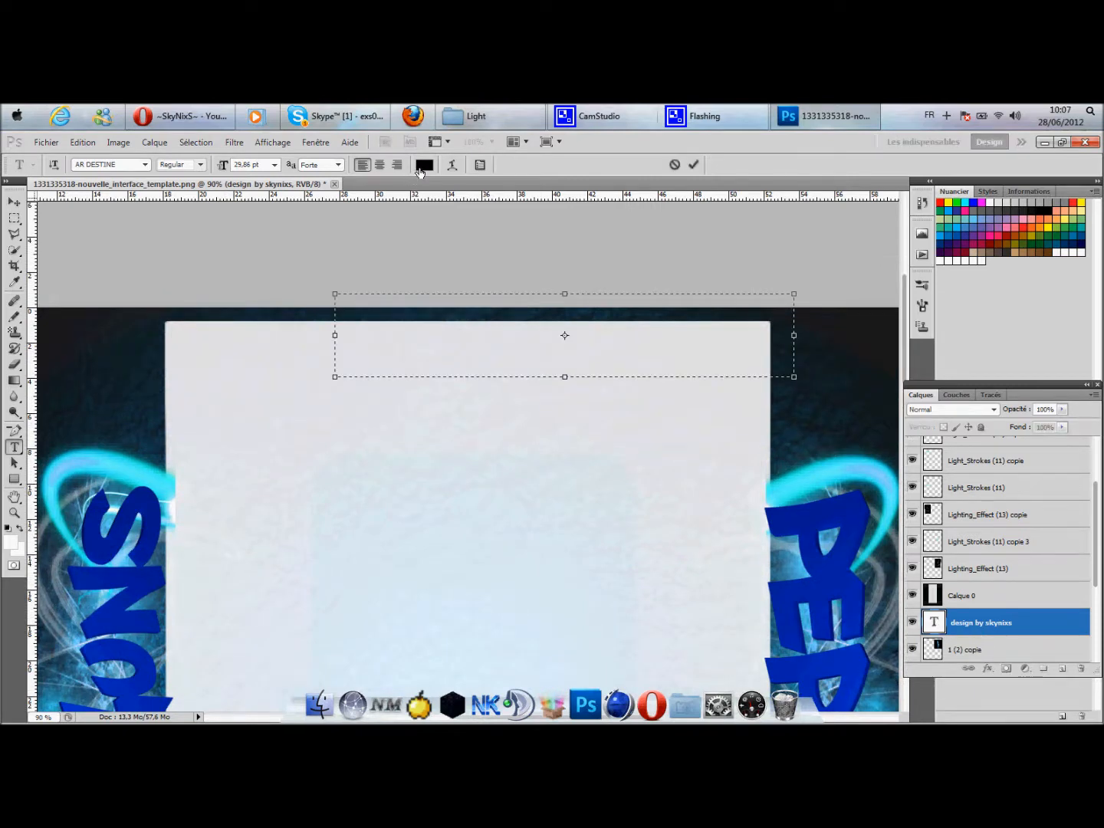
pyautogui.click(123, 385)
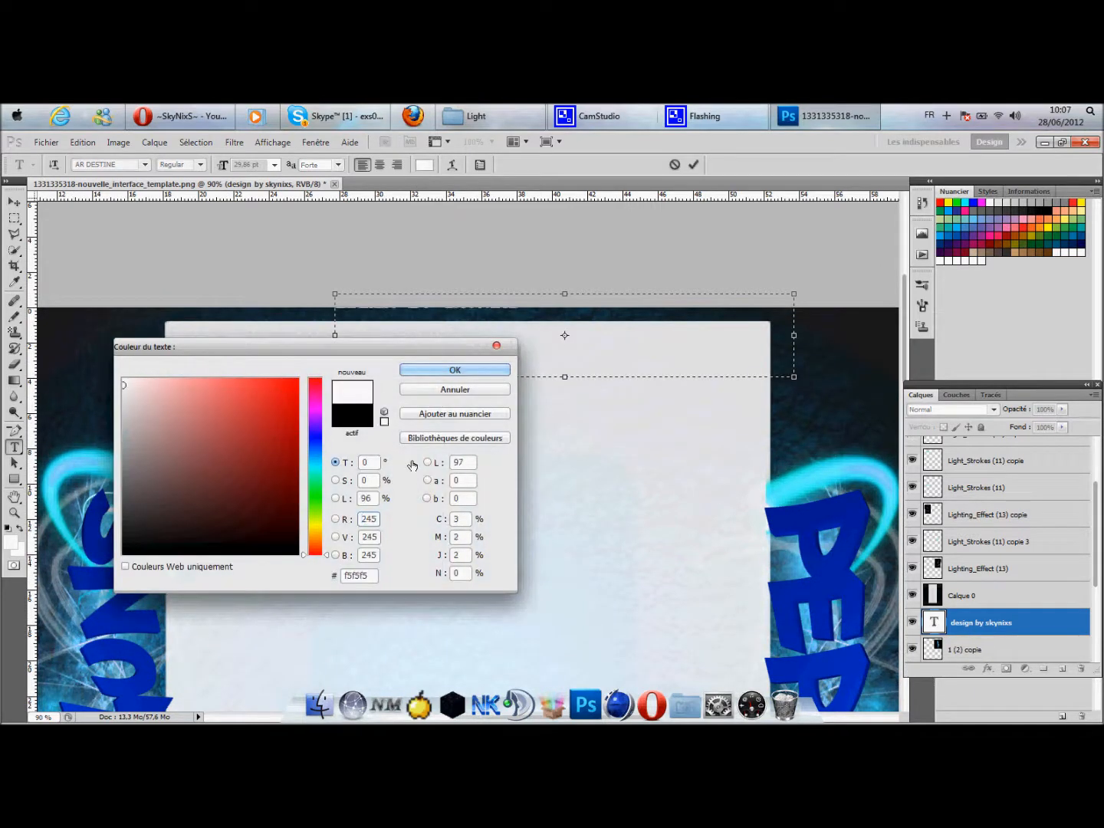
pyautogui.click(455, 368)
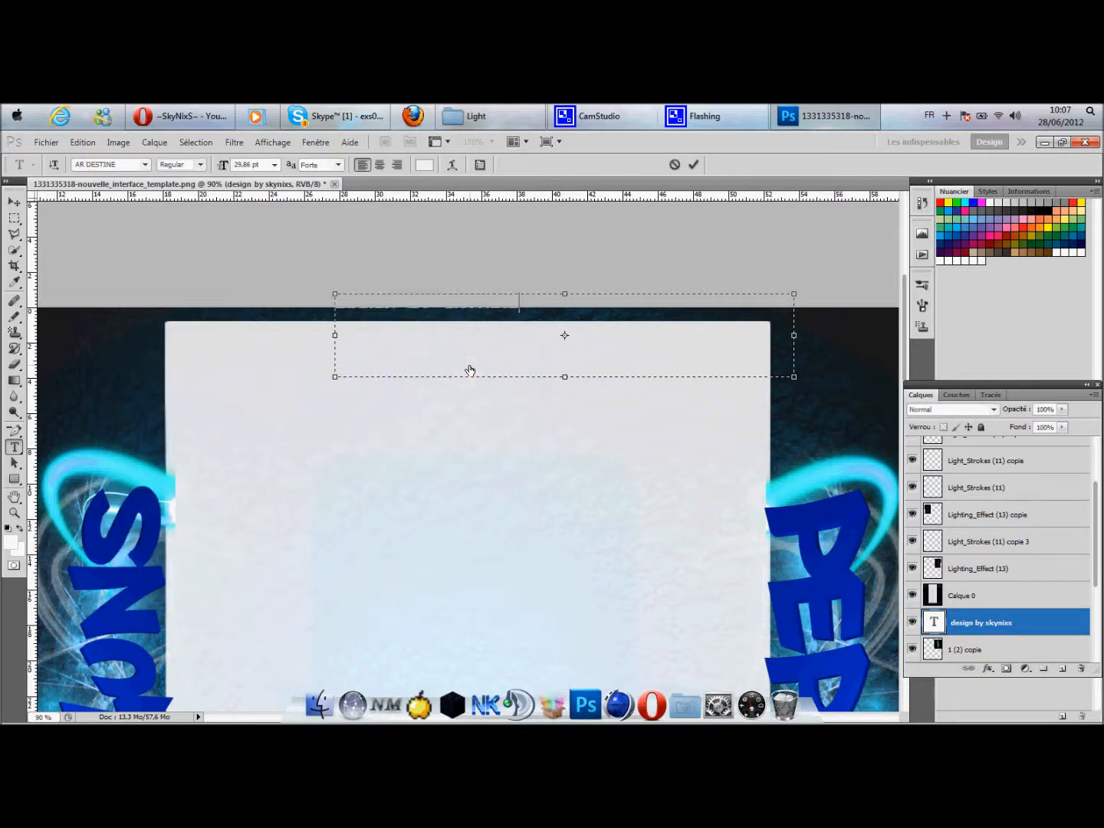
pyautogui.hotkey('ctrl', 'Return')
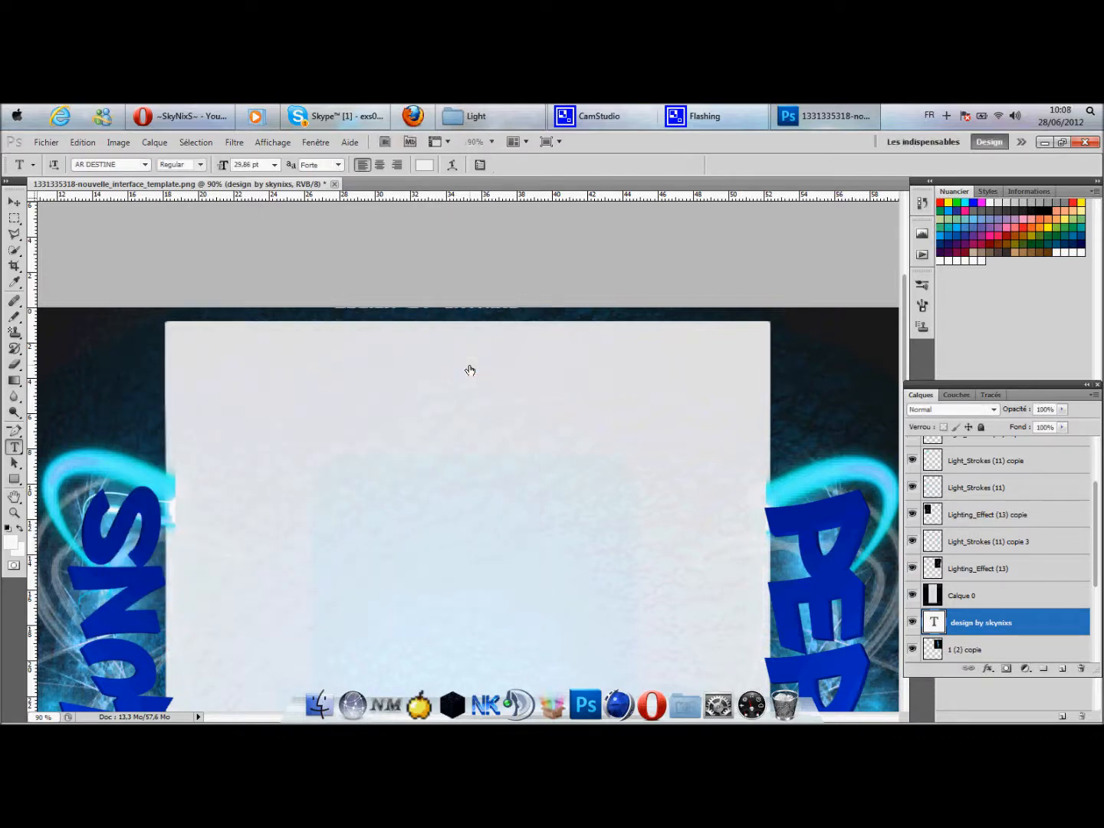
# Center the "design by skynixs" text in the dark strip above the white column, to X 1214.67 px, Y 63.75 px, and apply the transform.
pyautogui.hotkey('ctrl', 't')
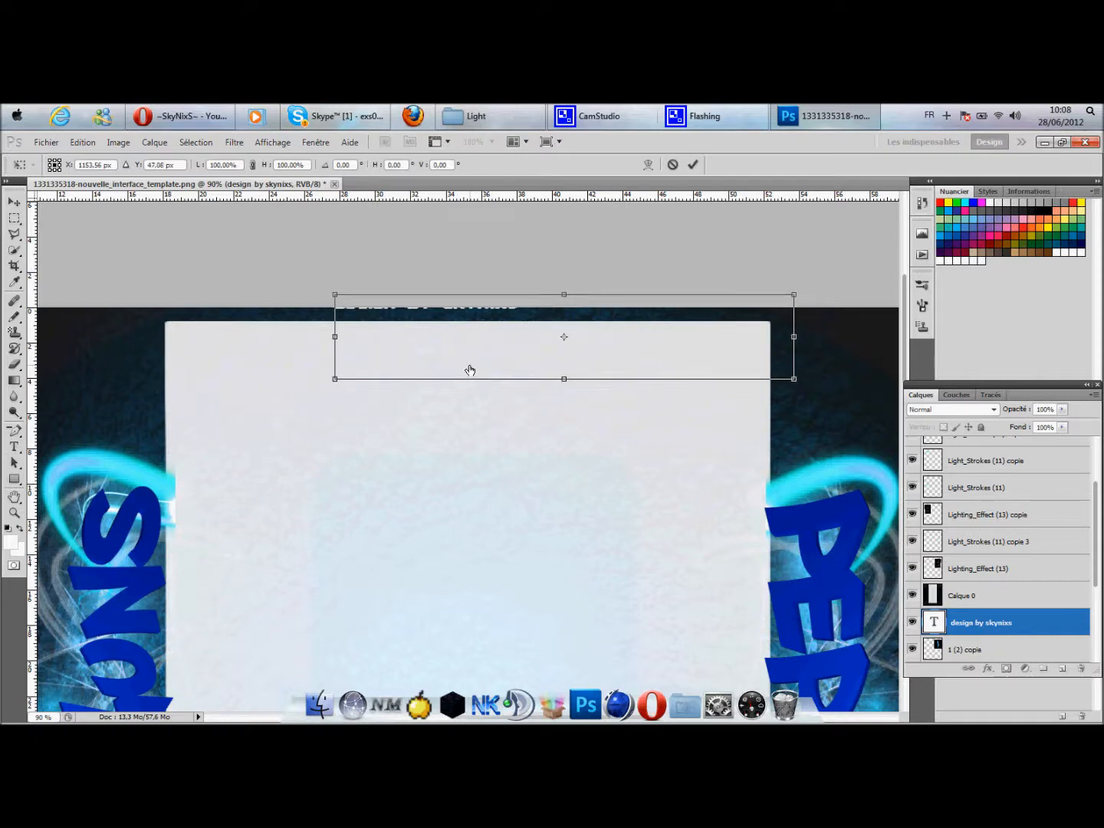
pyautogui.press('Down')
pyautogui.press('Down')
pyautogui.press('Down')
pyautogui.press('Down')
pyautogui.press('Down')
pyautogui.press('Down')
pyautogui.press('Down')
pyautogui.press('Down')
pyautogui.press('Down')
pyautogui.press('Down')
pyautogui.press('Down')
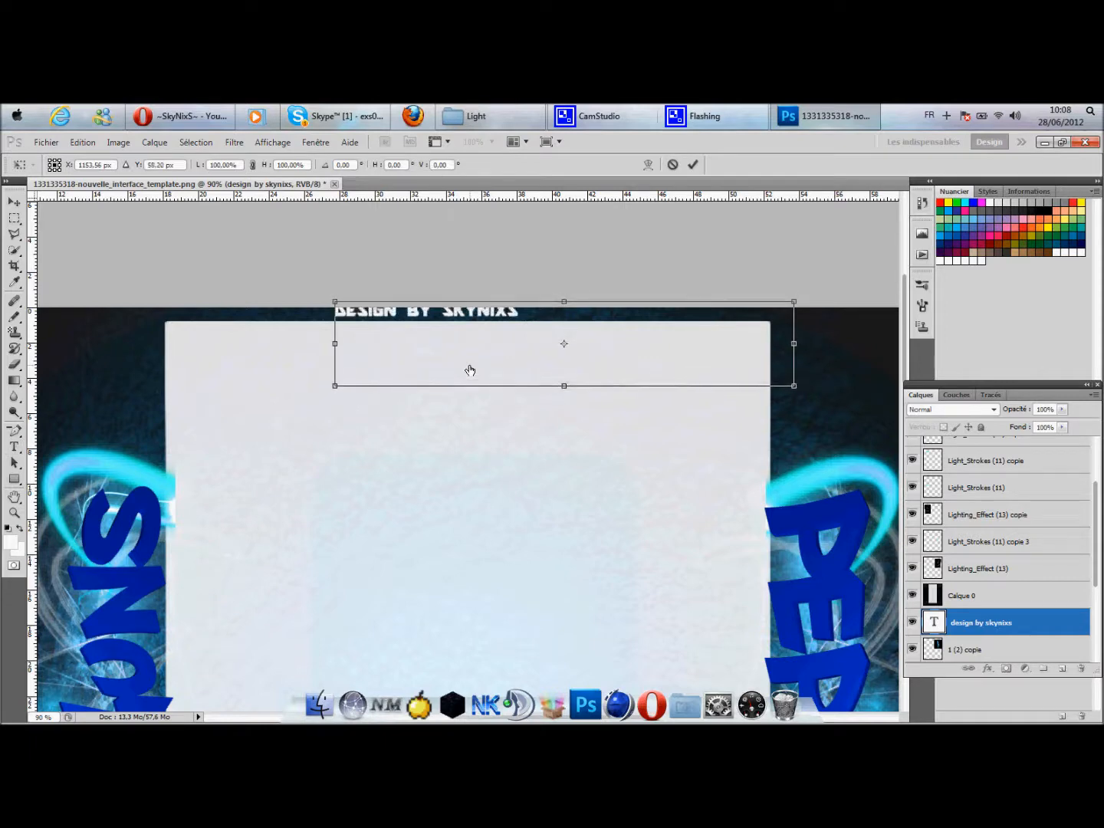
pyautogui.press('Down')
pyautogui.press('Down')
pyautogui.press('Right')
pyautogui.press('Right')
pyautogui.press('Right')
pyautogui.press('Right')
pyautogui.press('Right')
pyautogui.press('Right')
pyautogui.press('Right')
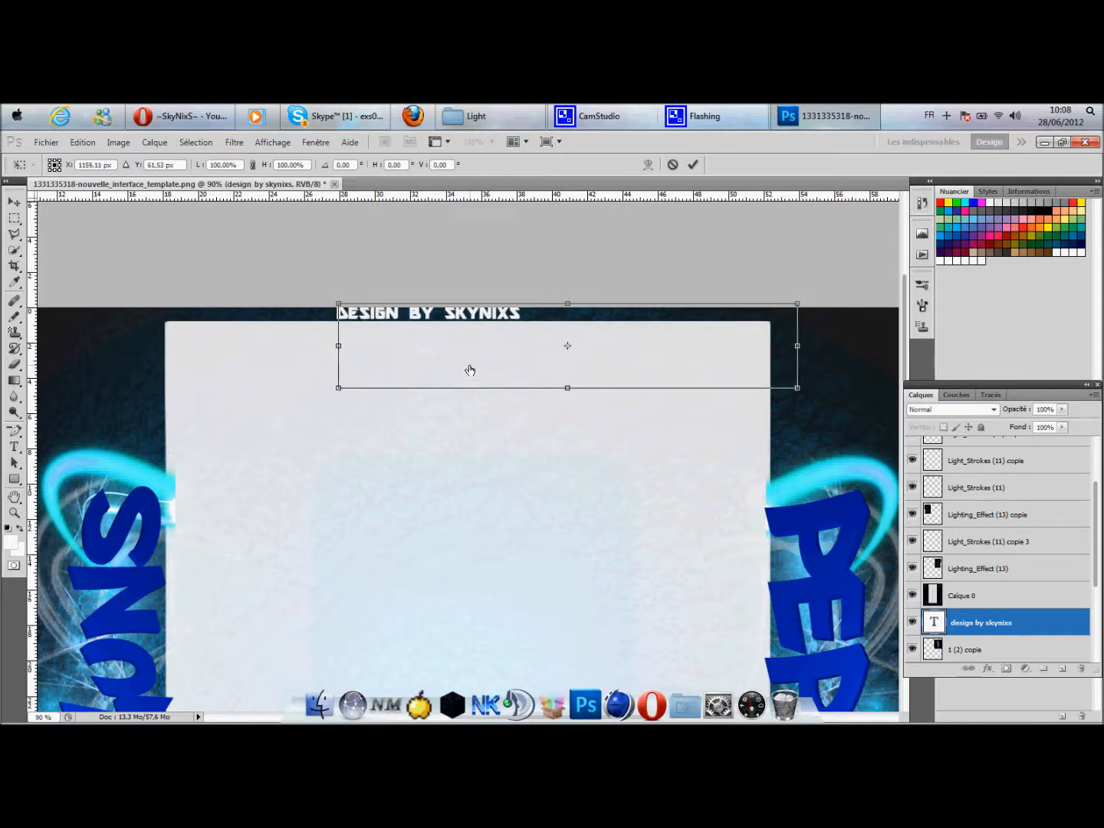
pyautogui.press('Down')
pyautogui.press('Down')
pyautogui.press('Right')
pyautogui.press('Right')
pyautogui.press('Right')
pyautogui.press('Right')
pyautogui.press('Right')
pyautogui.press('Right')
pyautogui.press('Right')
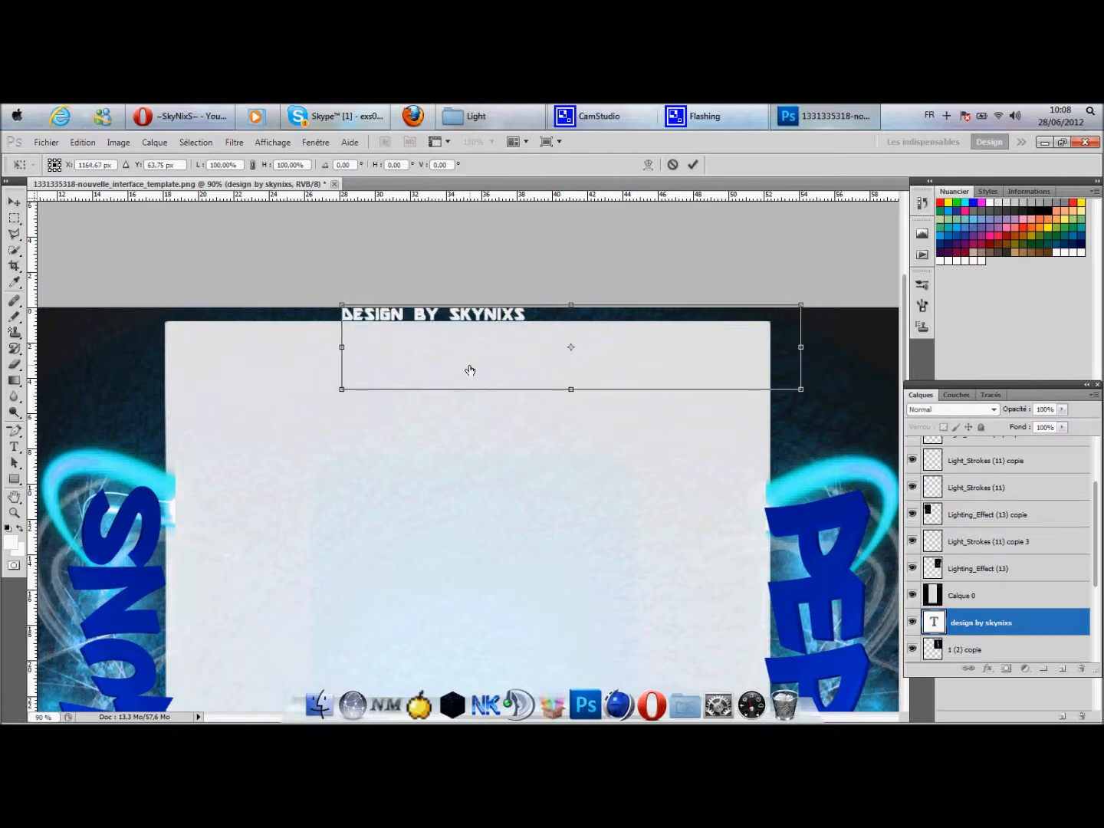
pyautogui.press('Right')
pyautogui.press('Right')
pyautogui.press('Right')
pyautogui.press('Right')
pyautogui.press('Right')
pyautogui.press('Right')
pyautogui.press('Right')
pyautogui.press('Right')
pyautogui.press('Right')
pyautogui.press('Right')
pyautogui.press('Right')
pyautogui.press('Right')
pyautogui.press('Right')
pyautogui.press('Right')
pyautogui.press('Right')
pyautogui.press('Right')
pyautogui.press('Right')
pyautogui.press('Right')
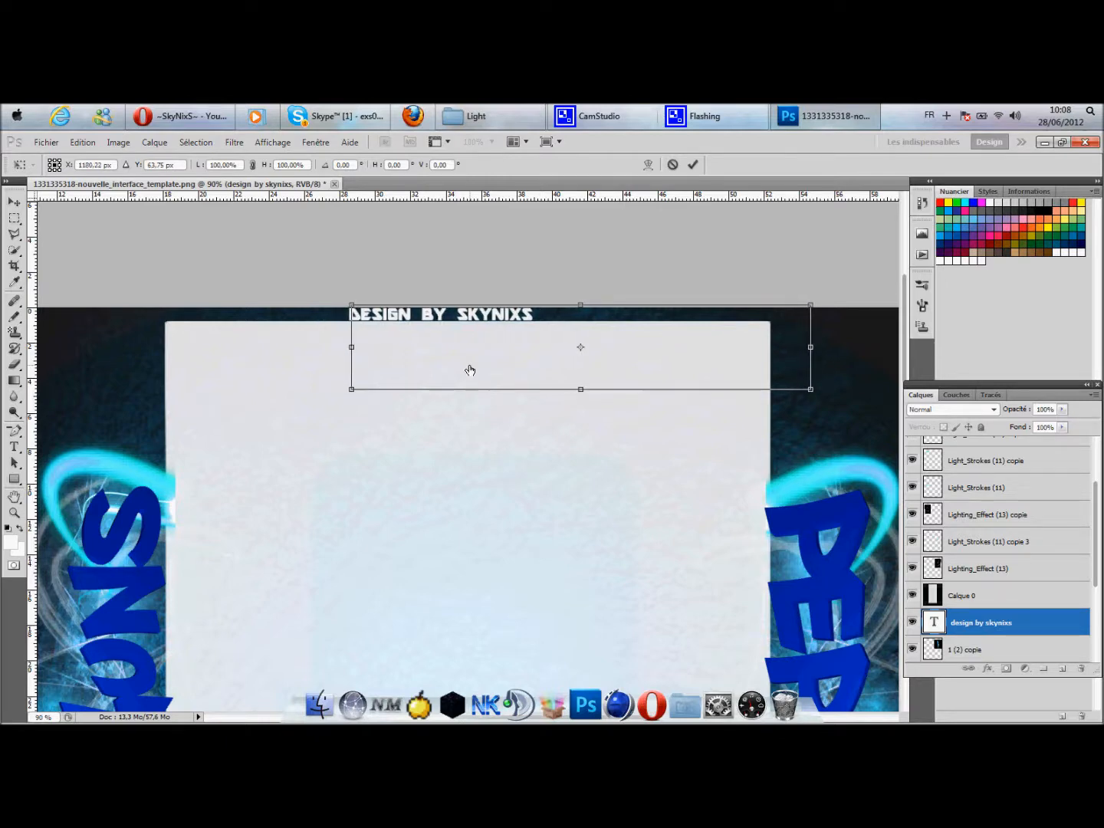
pyautogui.press('Right')
pyautogui.press('Right')
pyautogui.press('Right')
pyautogui.press('Right')
pyautogui.press('Right')
pyautogui.press('Right')
pyautogui.press('Right')
pyautogui.press('Right')
pyautogui.press('Right')
pyautogui.press('Right')
pyautogui.press('Right')
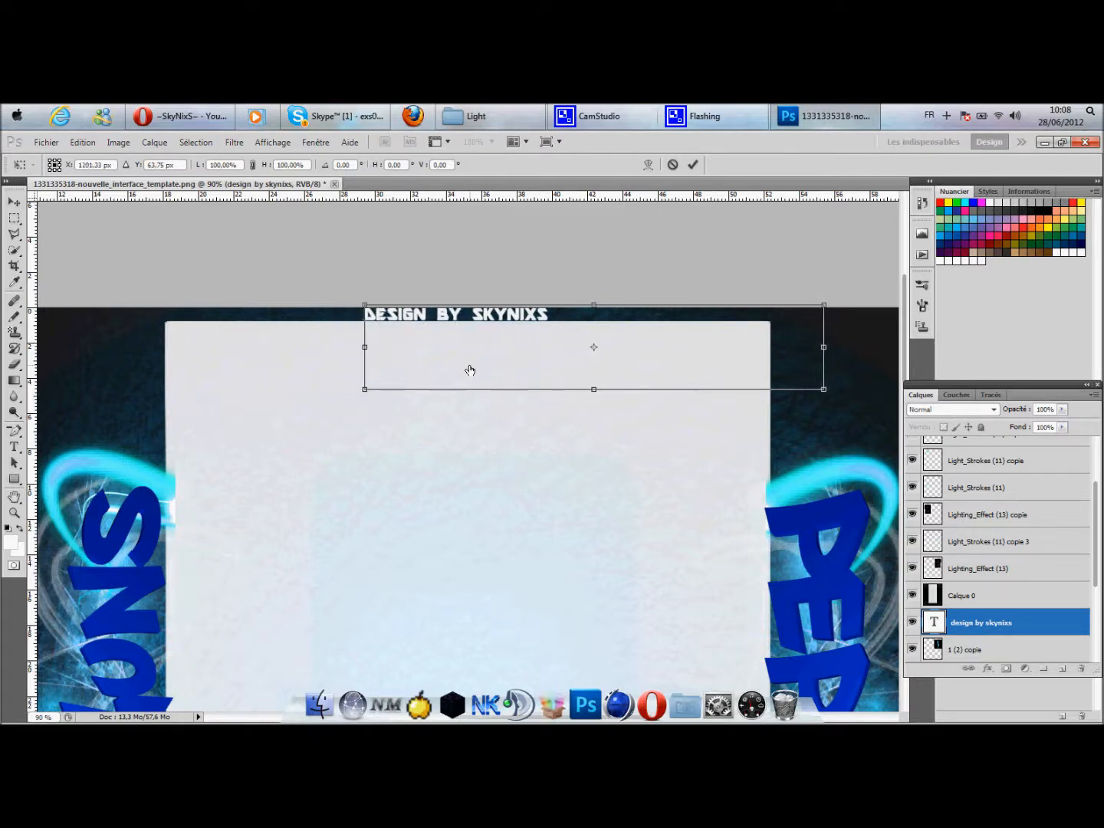
pyautogui.press('Right')
pyautogui.press('Right')
pyautogui.press('Right')
pyautogui.press('Right')
pyautogui.press('Right')
pyautogui.press('Right')
pyautogui.press('Right')
pyautogui.press('Right')
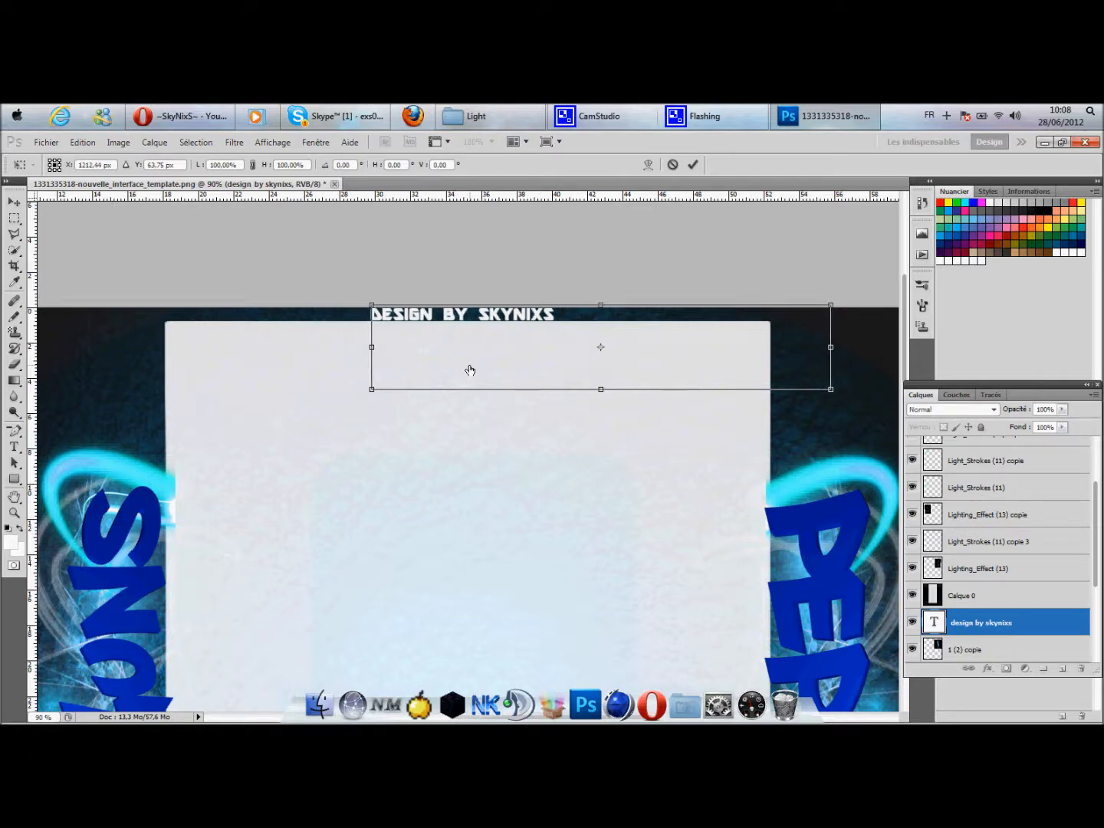
pyautogui.press('Right')
pyautogui.press('Right')
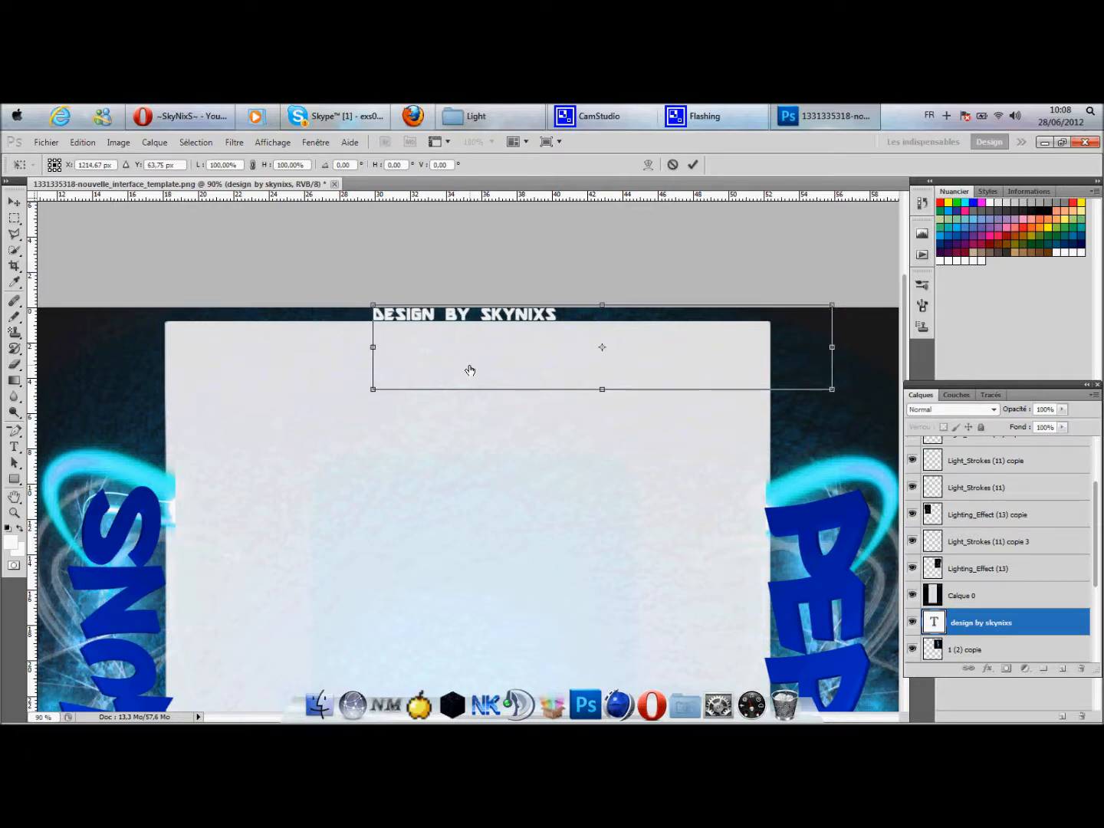
pyautogui.press('Return')
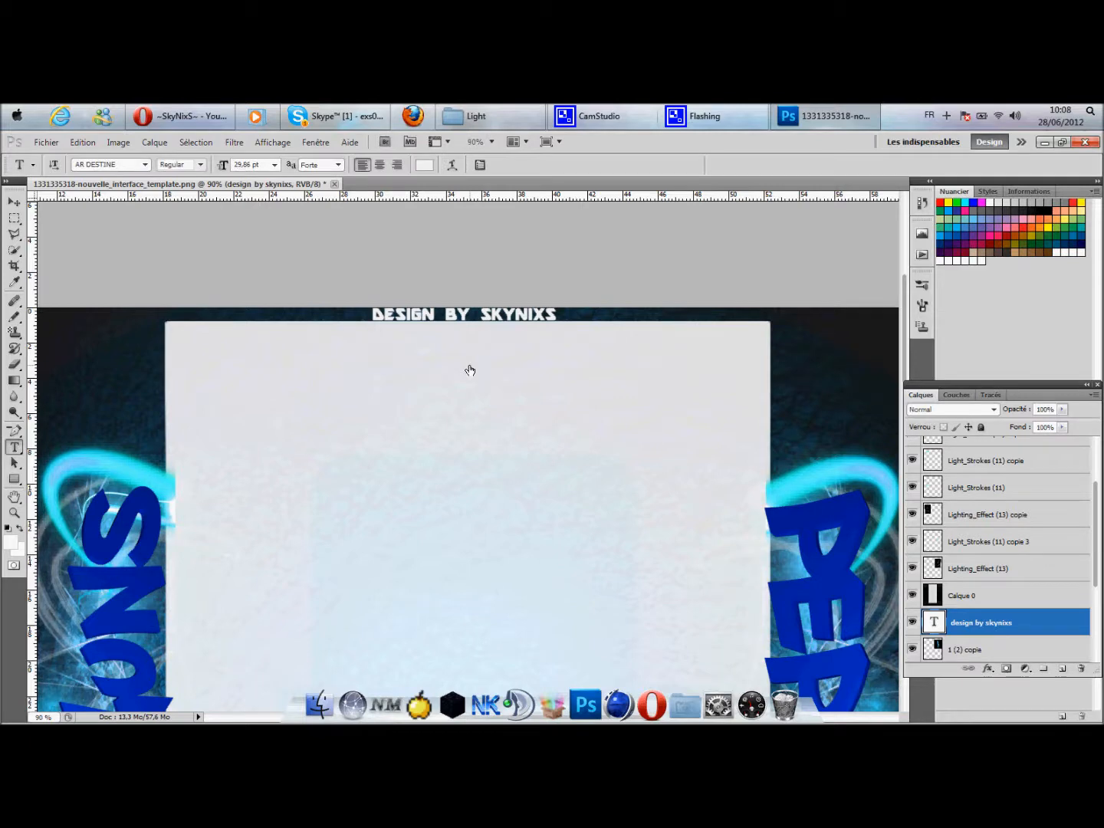
pyautogui.click(614, 108)
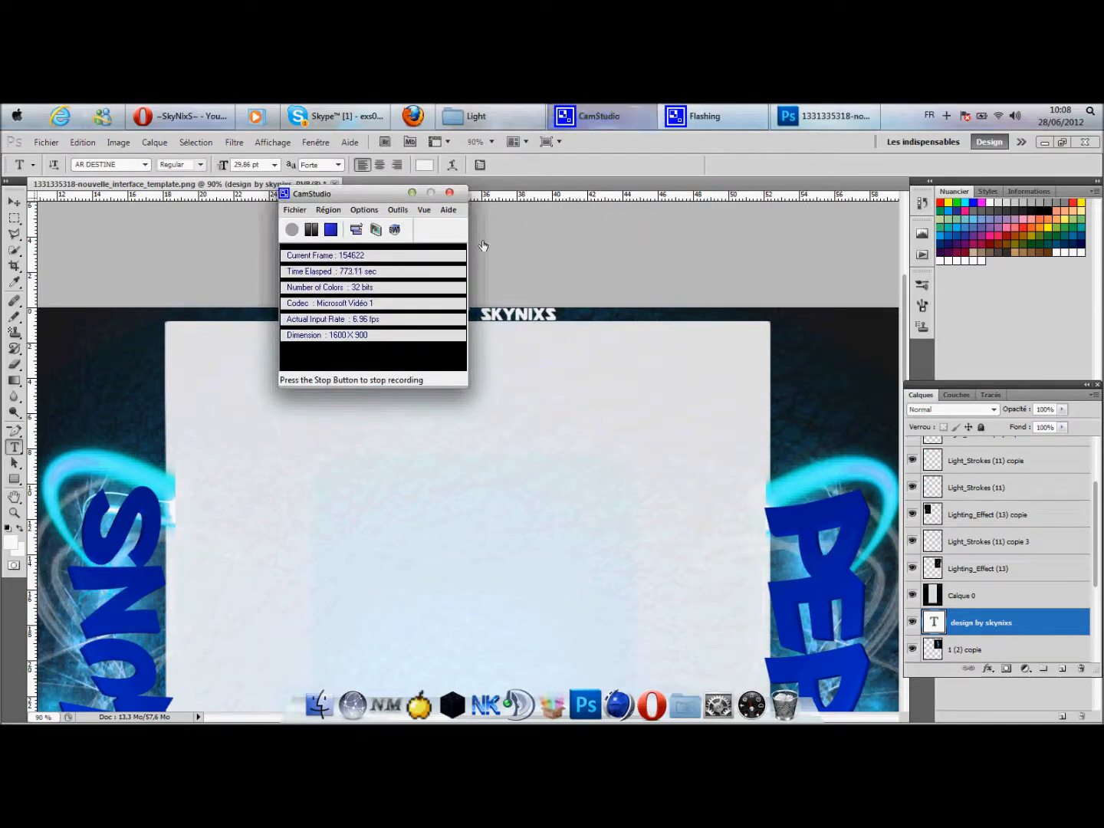
pyautogui.click(314, 230)
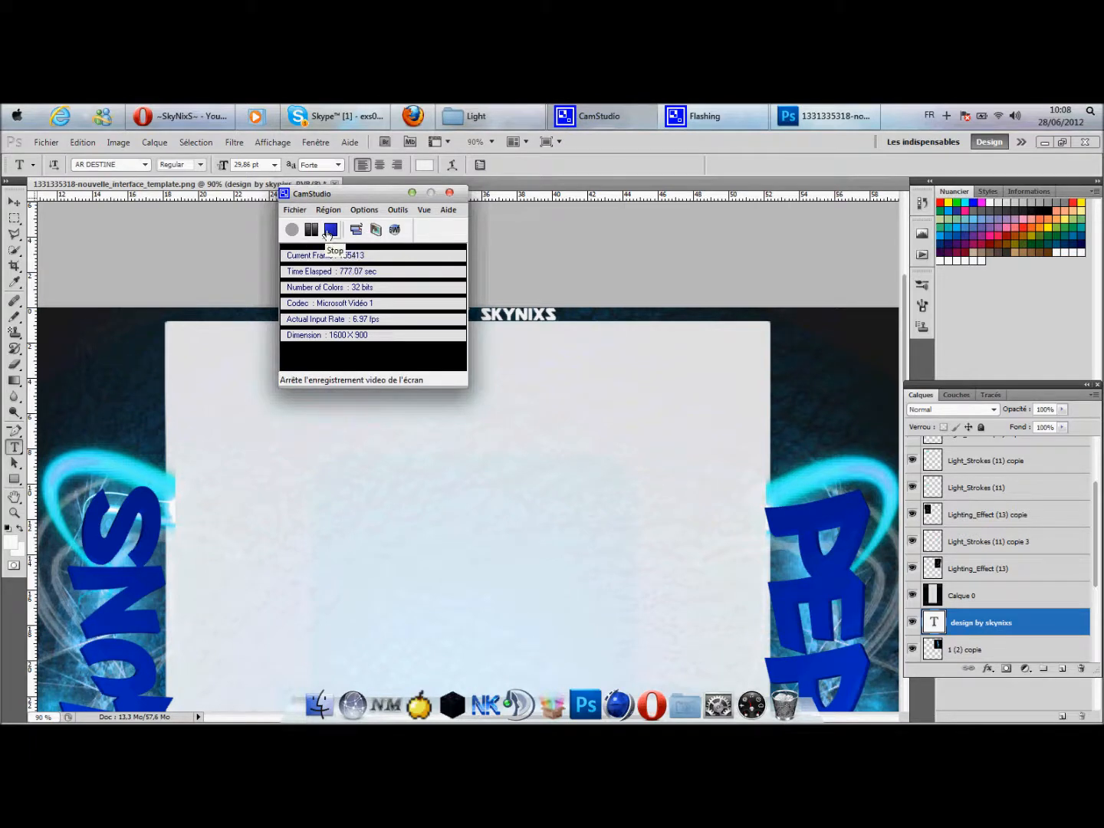
pyautogui.click(331, 229)
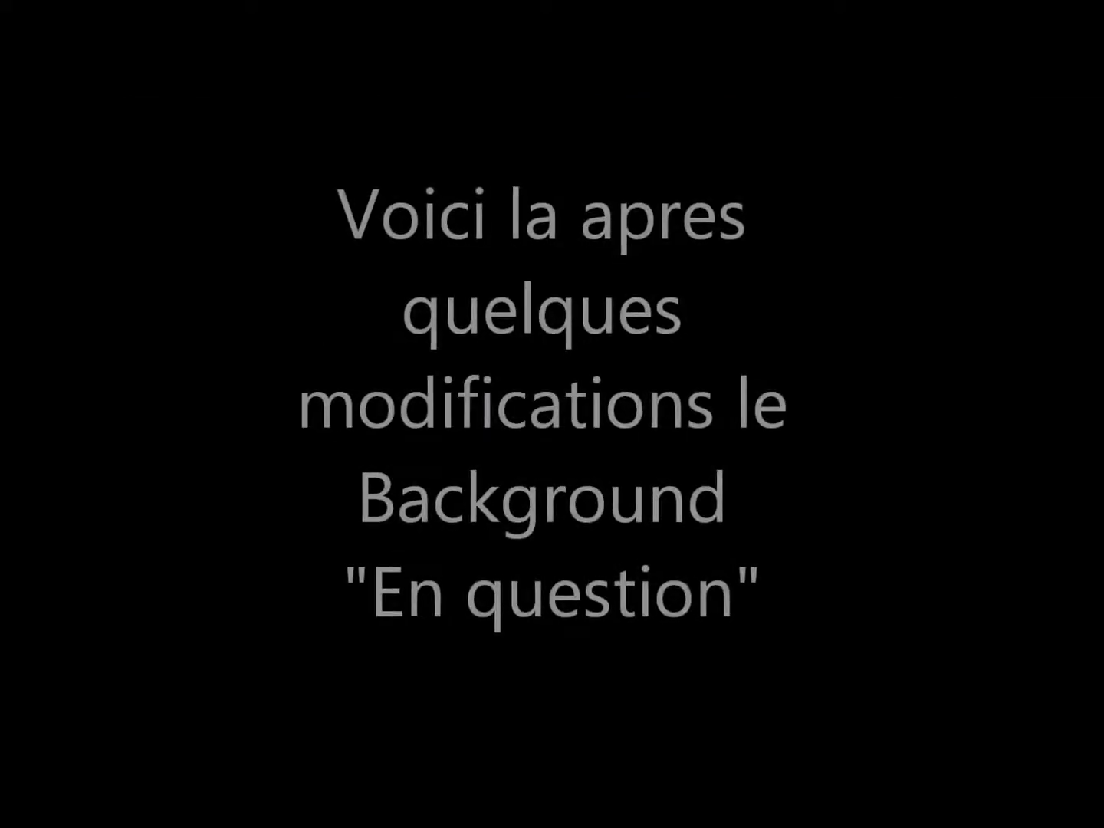